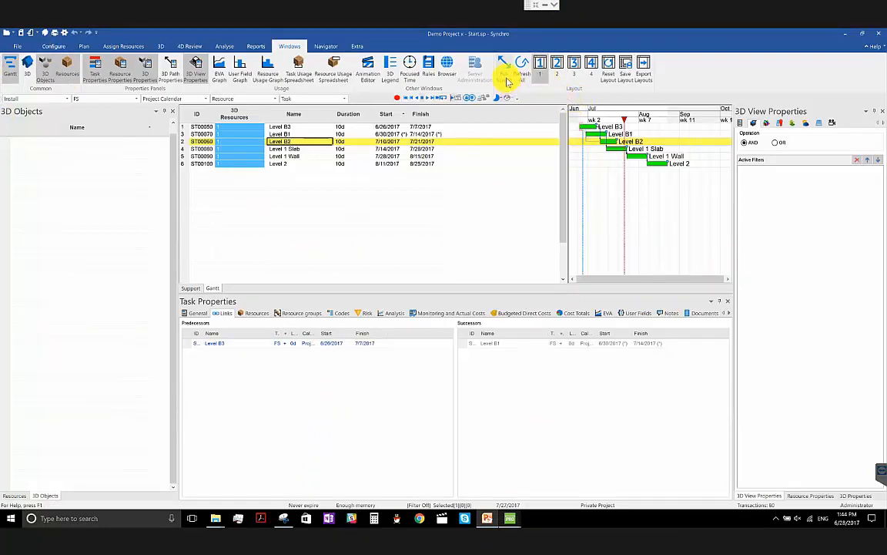
- Reset the window layout to its default, and widen the Resources and Task Properties panels
{"action": "left_click", "coordinate": [606, 79]}
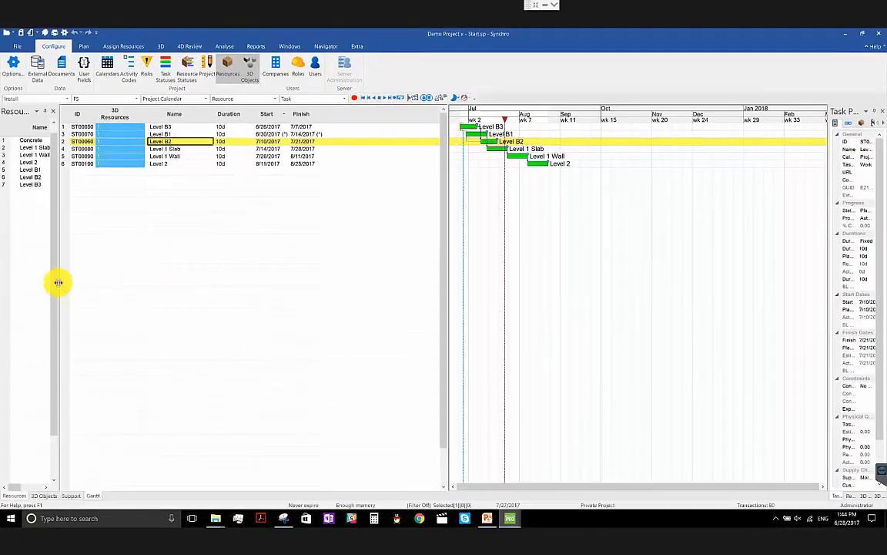
{"action": "left_click_drag", "start_coordinate": [58, 283], "coordinate": [151, 281]}
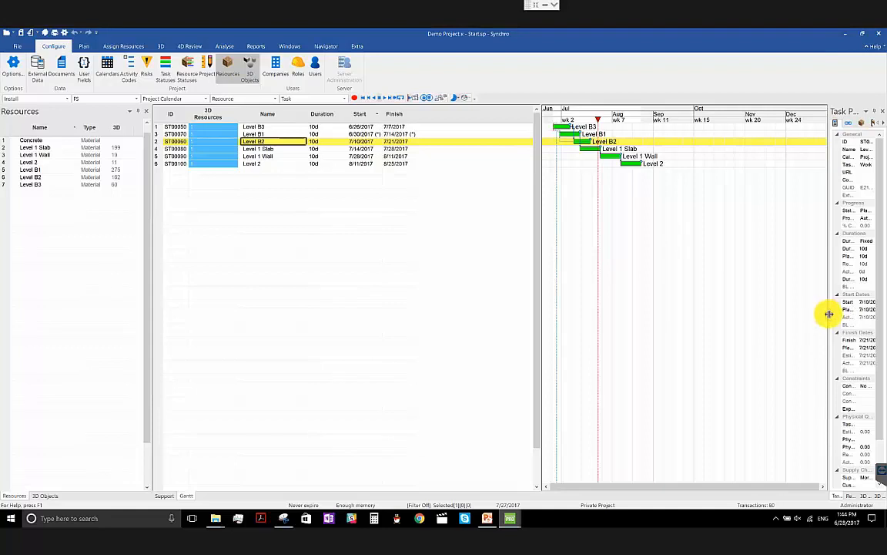
{"action": "left_click_drag", "start_coordinate": [829, 313], "coordinate": [710, 315]}
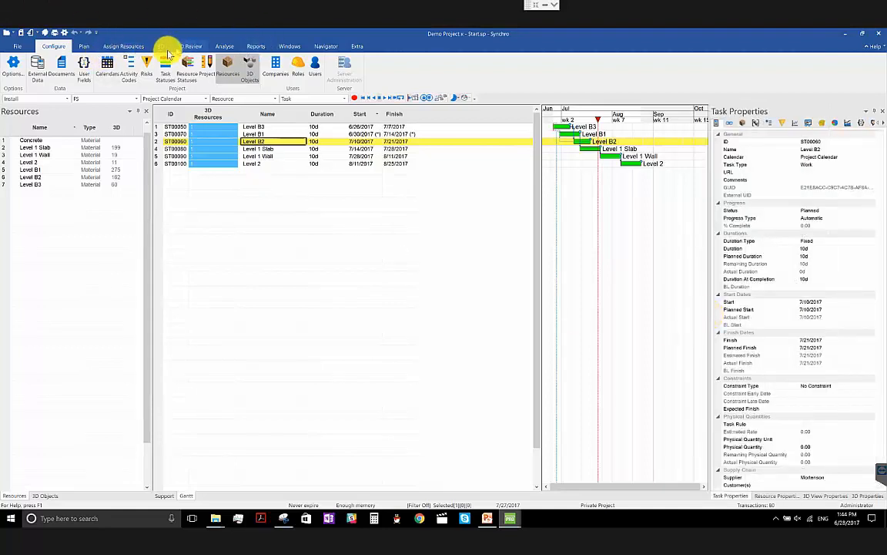
- Open the 3D window below the Gantt chart and enlarge it to about half of the workspace height
{"action": "left_click", "coordinate": [291, 48]}
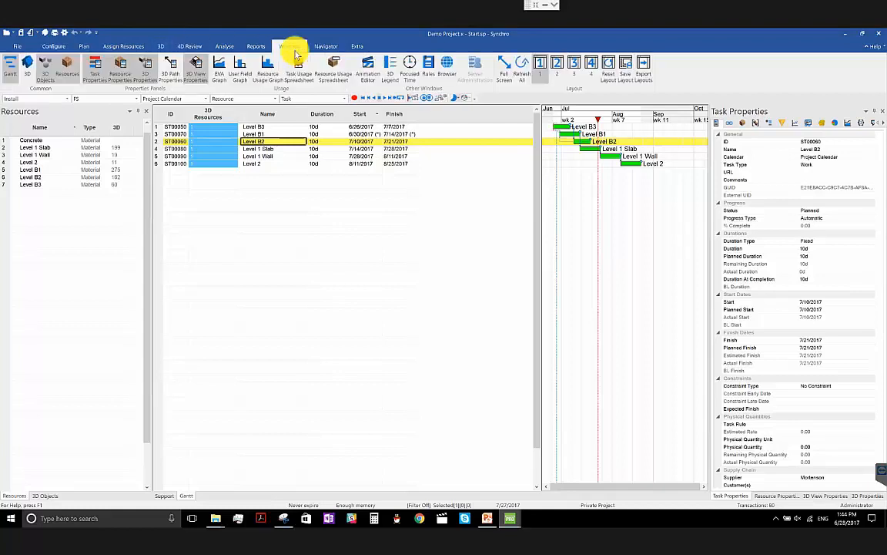
{"action": "left_click", "coordinate": [29, 76]}
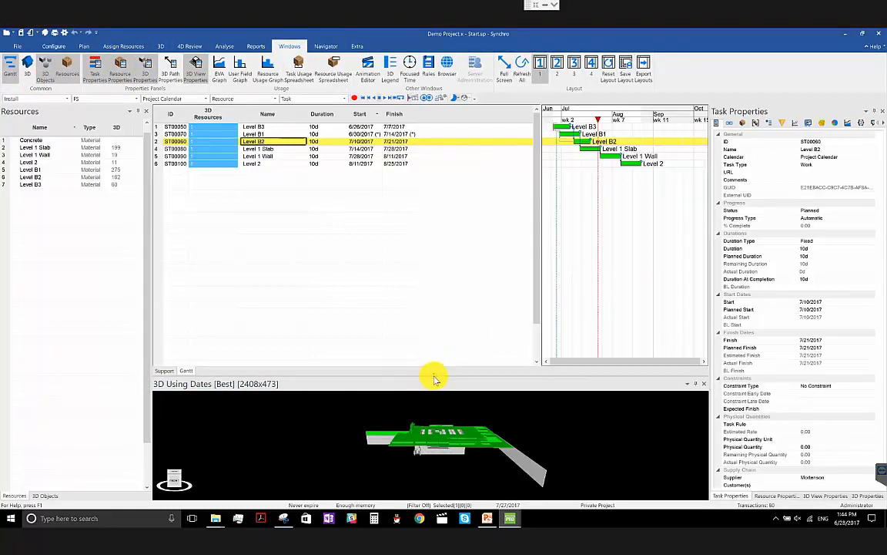
{"action": "left_click_drag", "start_coordinate": [434, 377], "coordinate": [443, 279]}
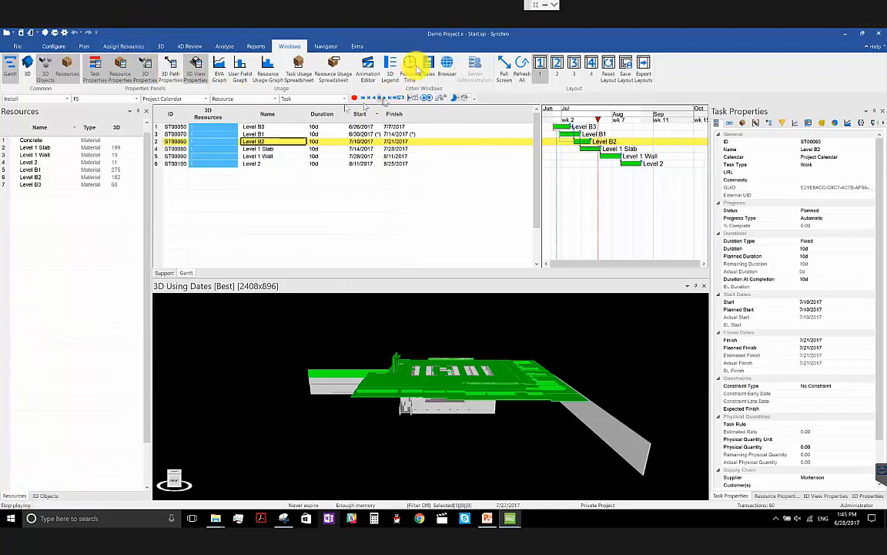
- Open the User Fields navigator, enlarge its floating window, and close it
{"action": "left_click", "coordinate": [333, 47]}
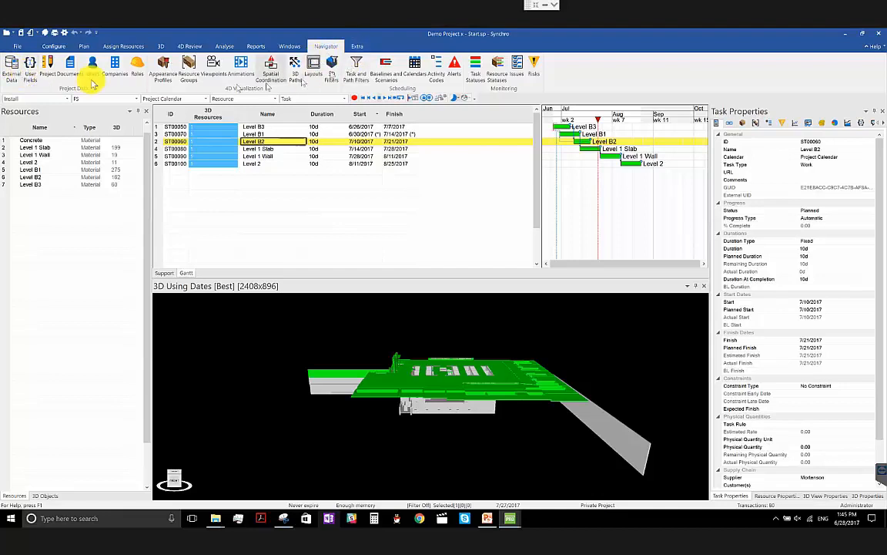
{"action": "left_click", "coordinate": [30, 64]}
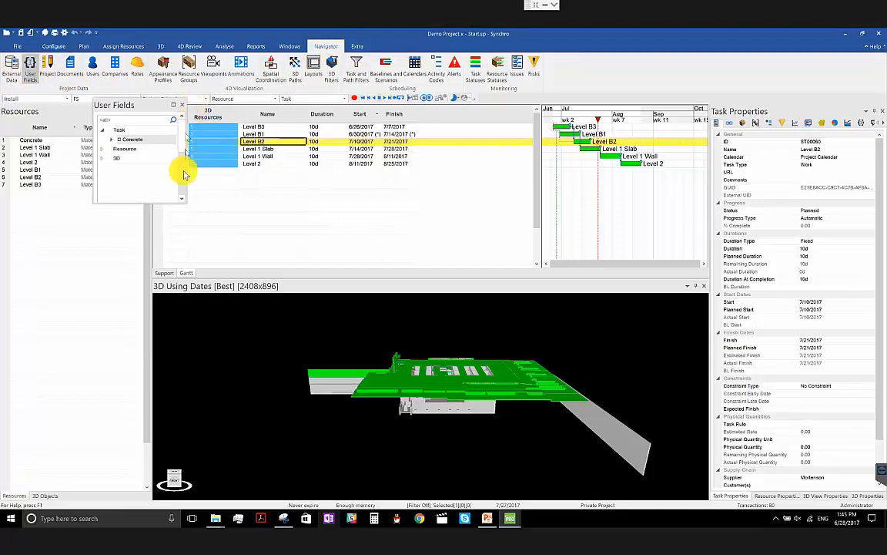
{"action": "left_click_drag", "start_coordinate": [183, 201], "coordinate": [398, 288]}
{"action": "left_click", "coordinate": [398, 105]}
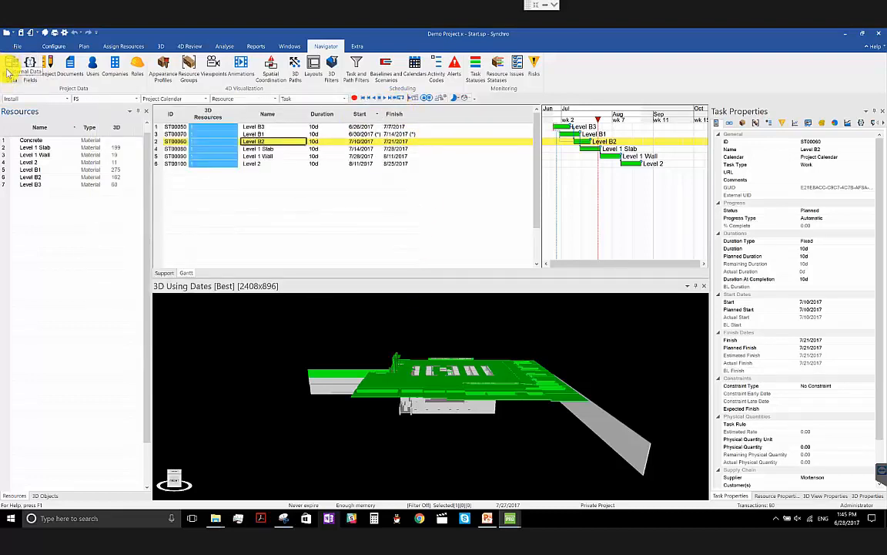
- View the External Data navigator's general import details and the Animations navigator, closing each one after viewing it
{"action": "left_click", "coordinate": [11, 68]}
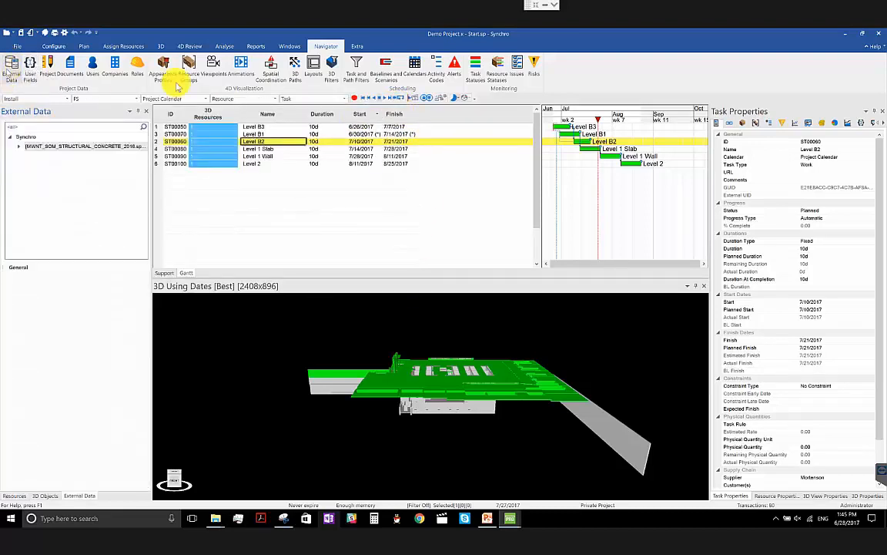
{"action": "left_click", "coordinate": [17, 269]}
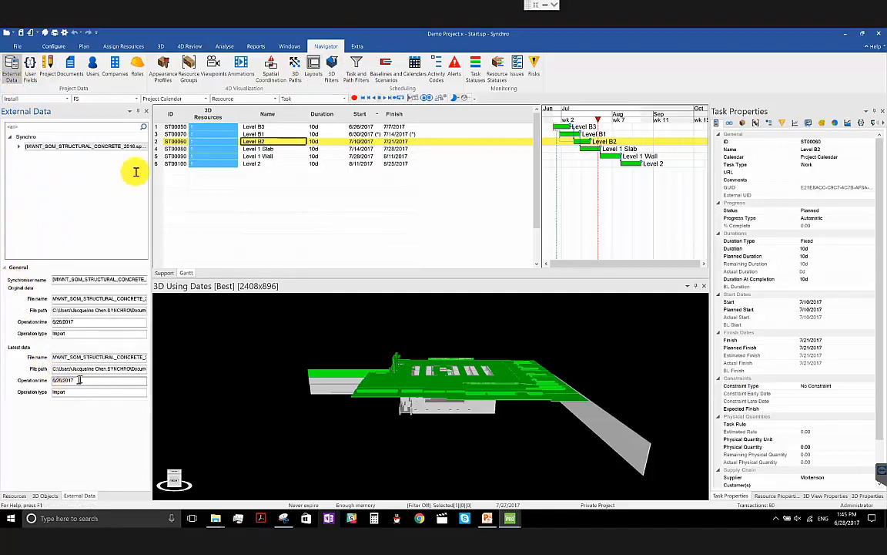
{"action": "left_click", "coordinate": [148, 112]}
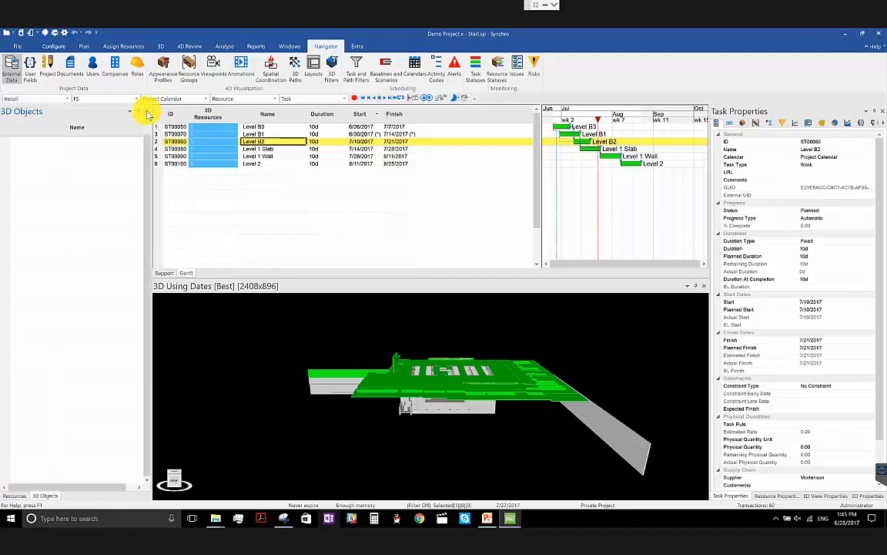
{"action": "left_click", "coordinate": [245, 76]}
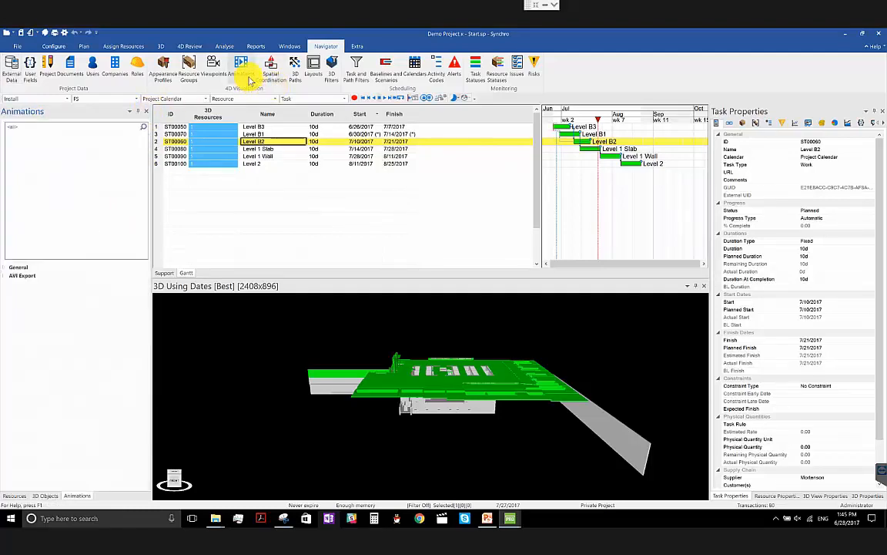
{"action": "left_click", "coordinate": [147, 114]}
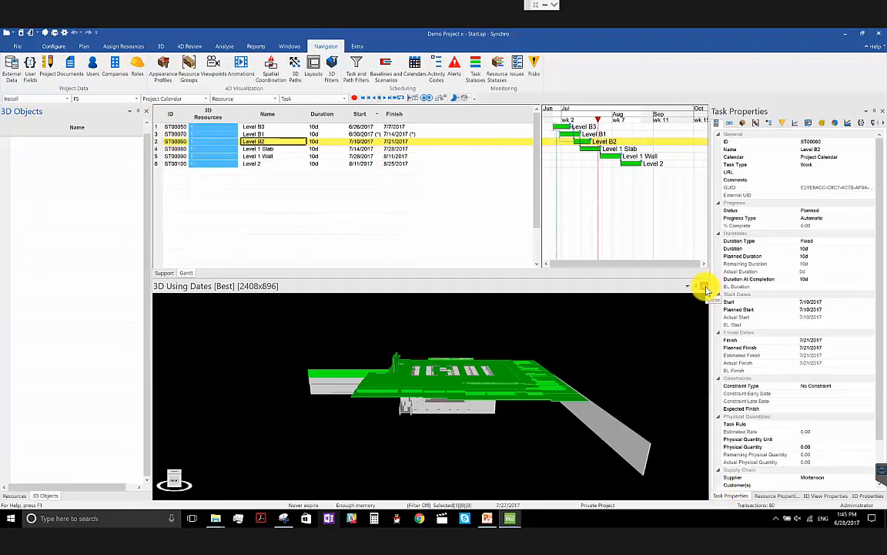
- Close the 3D window and dock the Task Properties panel below the Gantt chart
{"action": "left_click", "coordinate": [704, 288]}
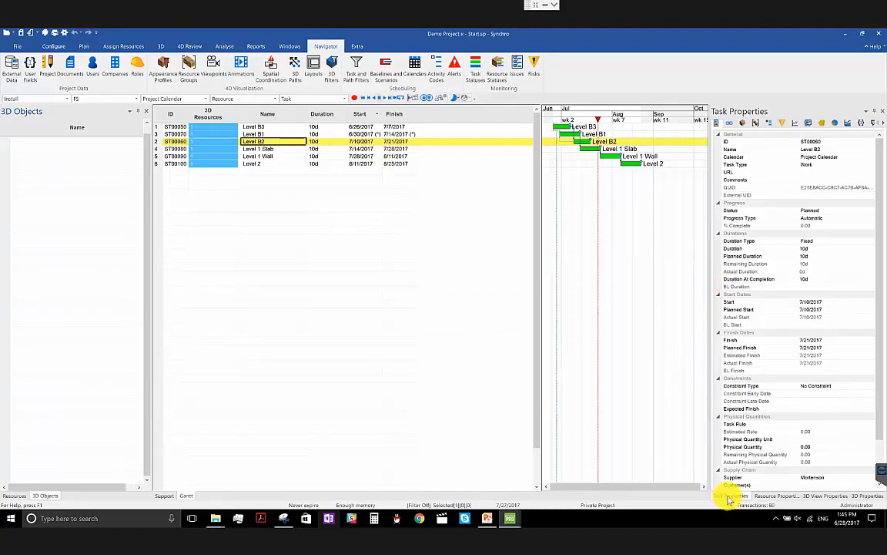
{"action": "left_click_drag", "start_coordinate": [713, 499], "coordinate": [645, 315]}
{"action": "left_click_drag", "start_coordinate": [672, 224], "coordinate": [432, 314]}
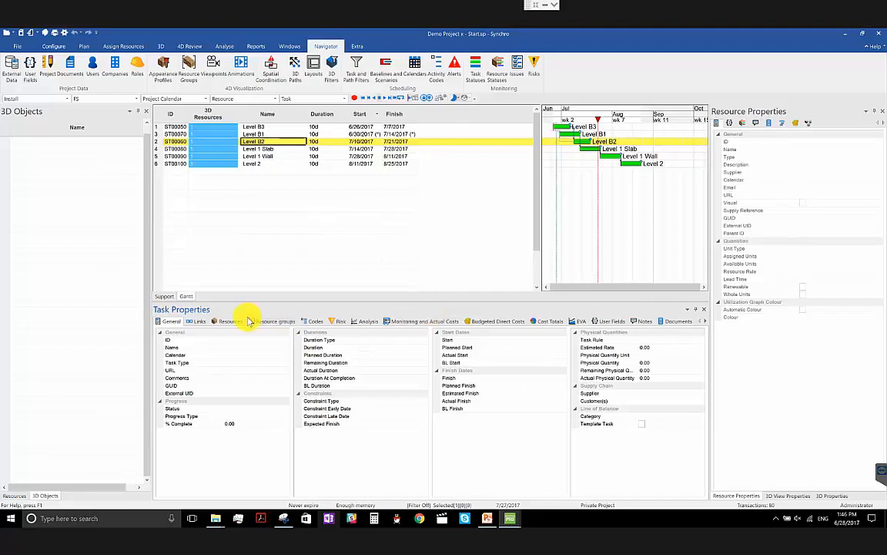
- Show the links of the Level B2 task and widen the ID column of its predecessors list
{"action": "left_click", "coordinate": [192, 322]}
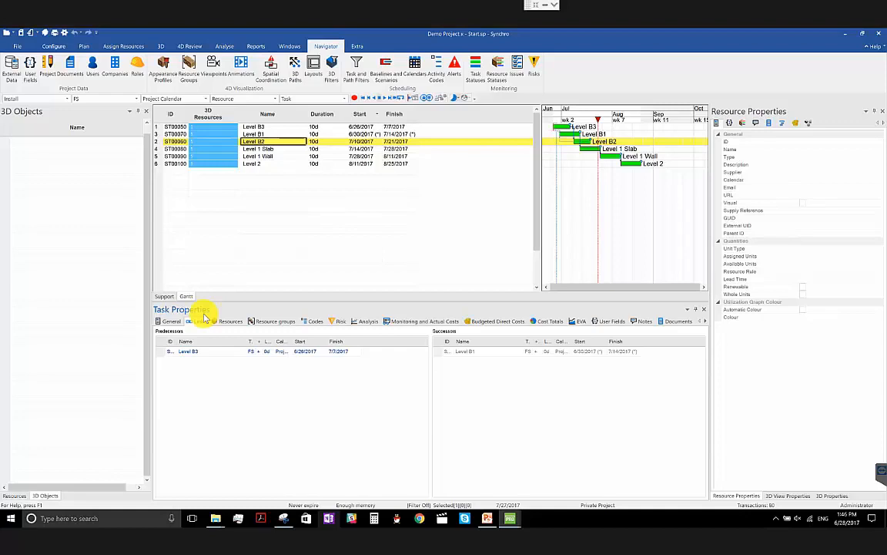
{"action": "left_click", "coordinate": [313, 164]}
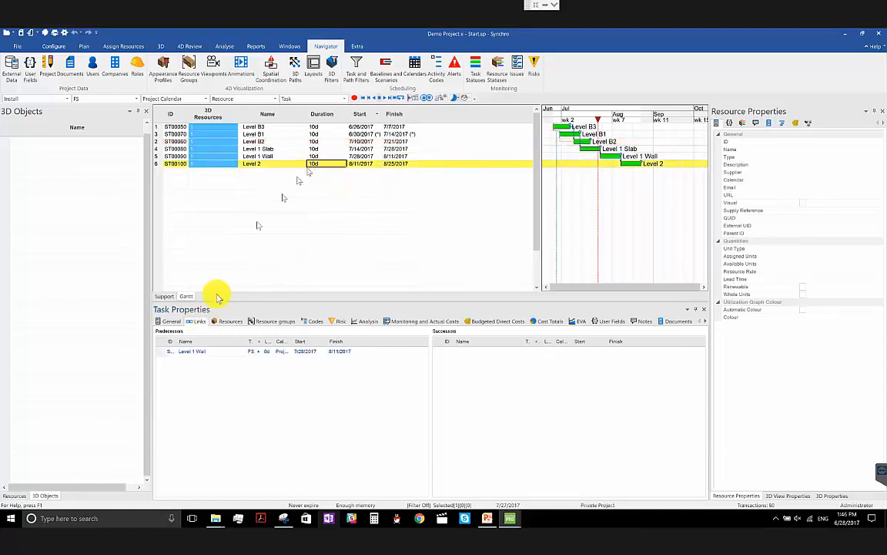
{"action": "left_click", "coordinate": [270, 141]}
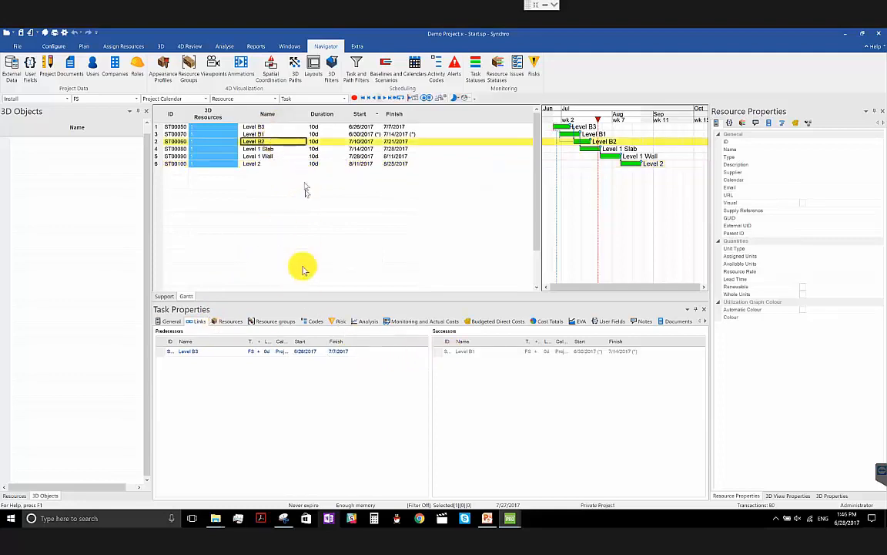
{"action": "left_click_drag", "start_coordinate": [176, 343], "coordinate": [207, 345]}
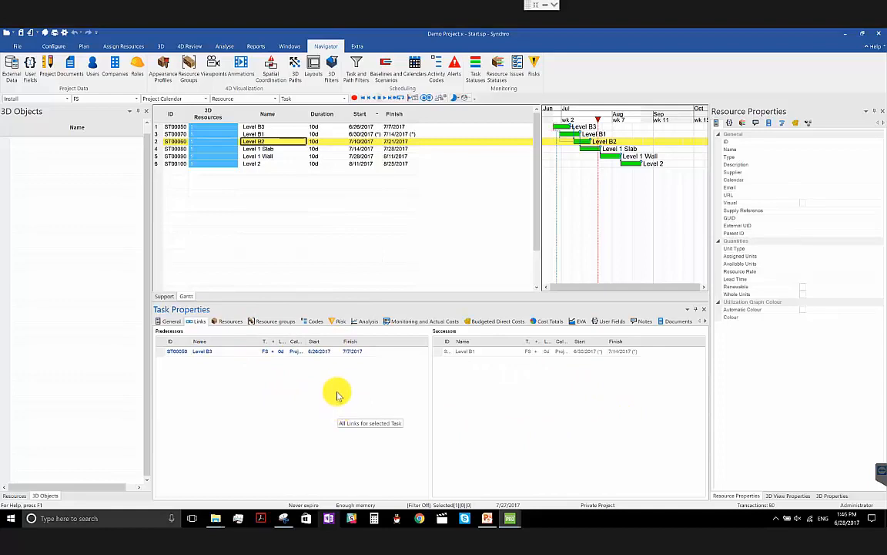
- Close and reopen the Task Properties panel, and dock it as the first tab beside the other properties panels
{"action": "left_click", "coordinate": [704, 310]}
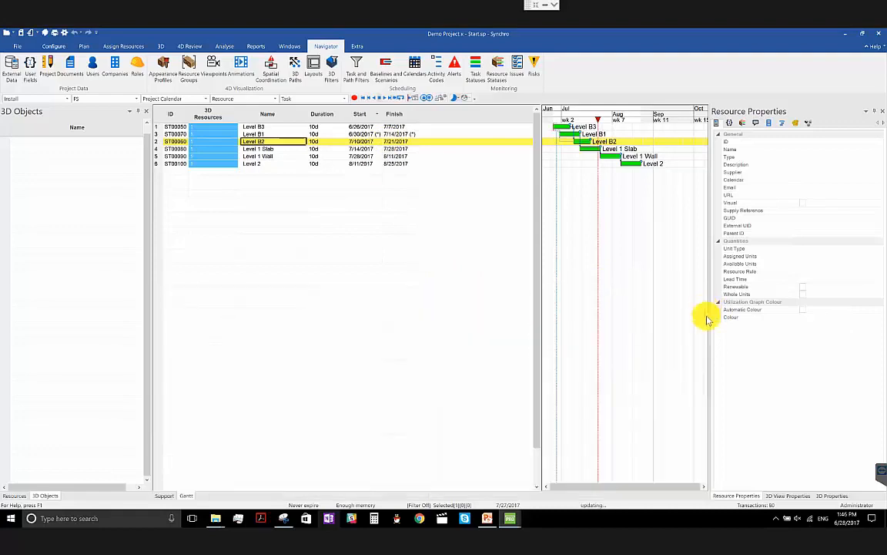
{"action": "left_click", "coordinate": [785, 496]}
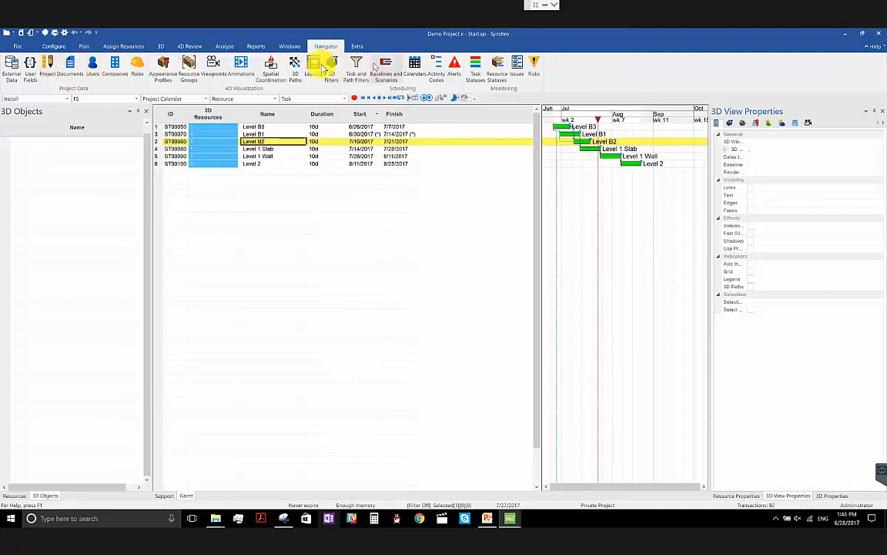
{"action": "left_click", "coordinate": [289, 46]}
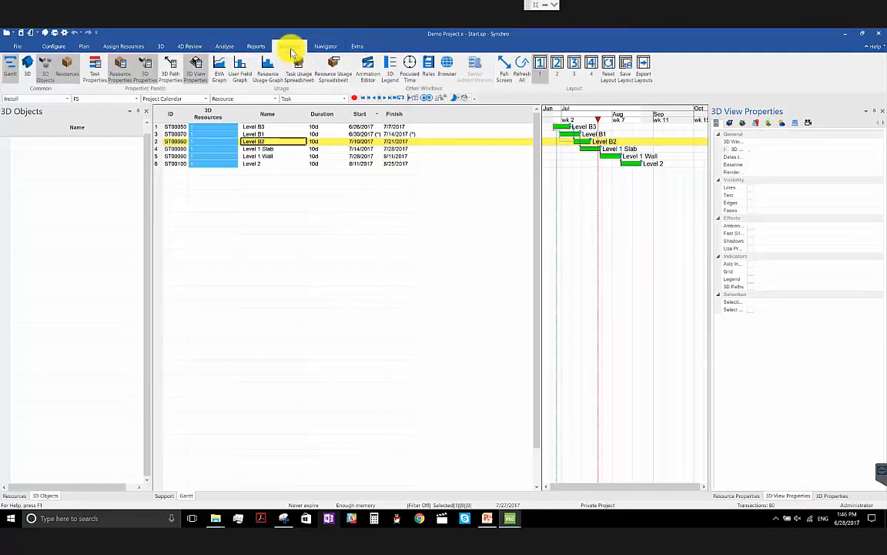
{"action": "left_click", "coordinate": [95, 68]}
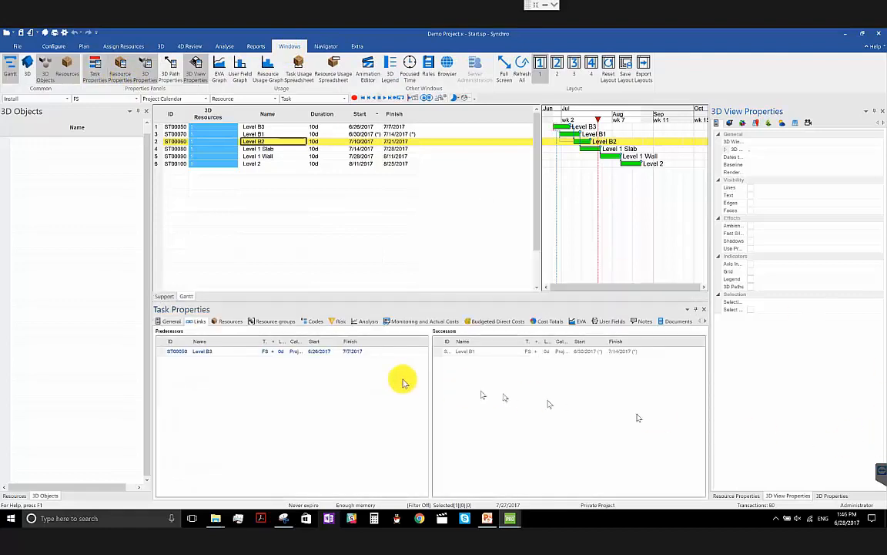
{"action": "left_click_drag", "start_coordinate": [433, 362], "coordinate": [780, 504]}
{"action": "left_click_drag", "start_coordinate": [854, 493], "coordinate": [732, 495]}
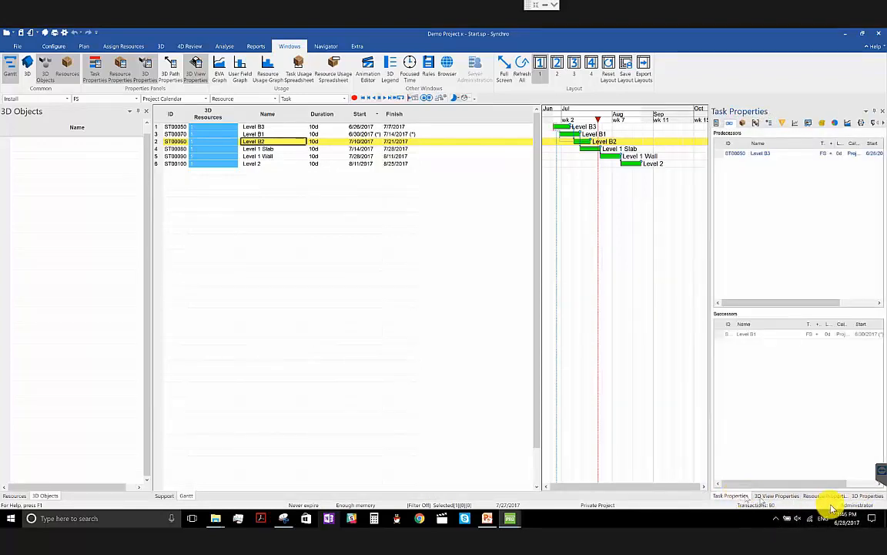
- Widen the 3D View Properties panel and review its filter and camera settings
{"action": "left_click", "coordinate": [780, 495]}
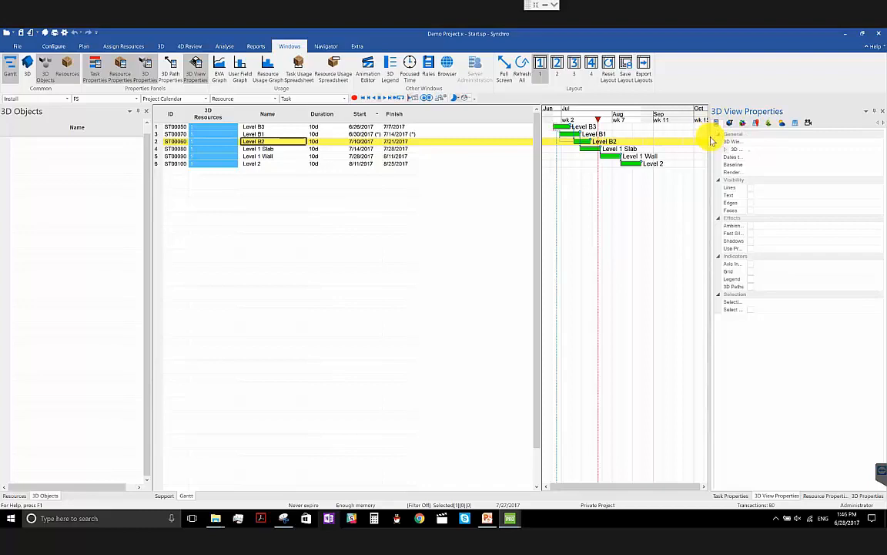
{"action": "left_click_drag", "start_coordinate": [711, 141], "coordinate": [661, 128]}
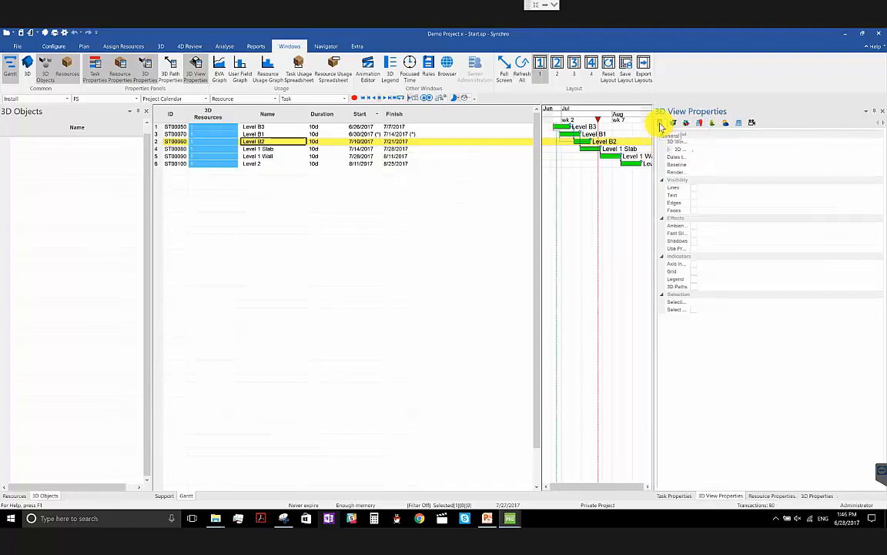
{"action": "left_click", "coordinate": [673, 128]}
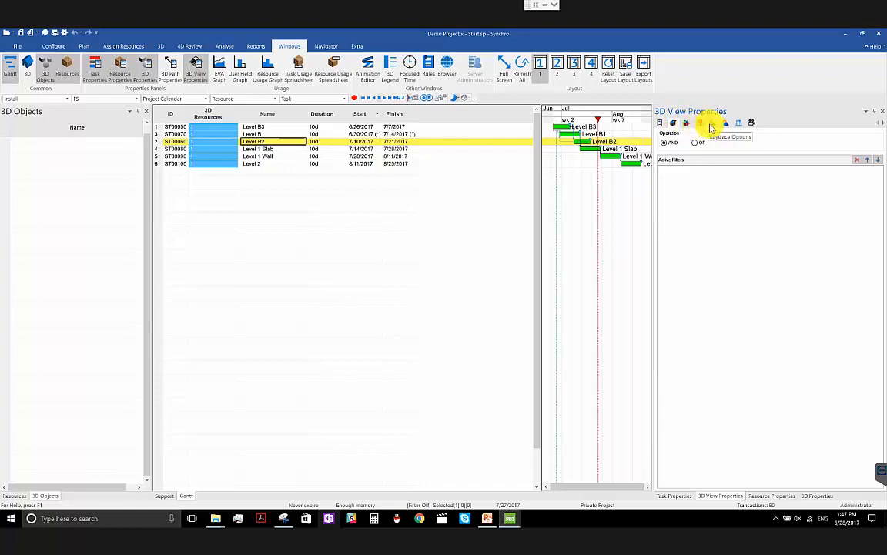
{"action": "left_click", "coordinate": [753, 125]}
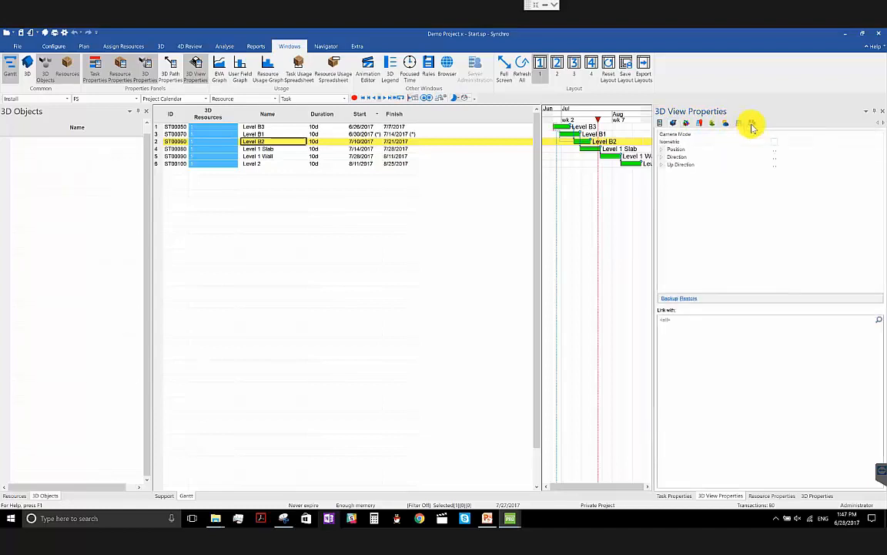
{"action": "left_click", "coordinate": [673, 125]}
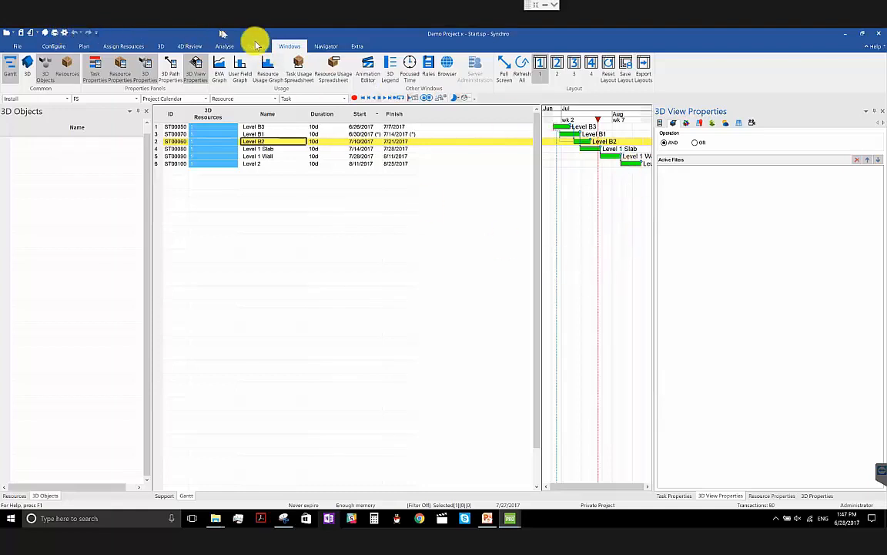
- Reopen the 3D window, orbit the model to an angled view, and use OR as the filter operation
{"action": "left_click", "coordinate": [28, 68]}
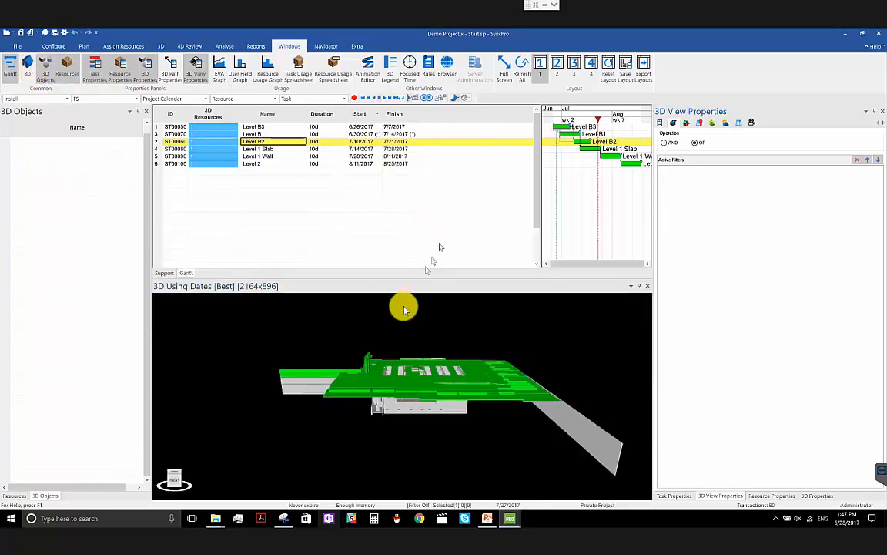
{"action": "left_click_drag", "start_coordinate": [410, 394], "coordinate": [478, 398]}
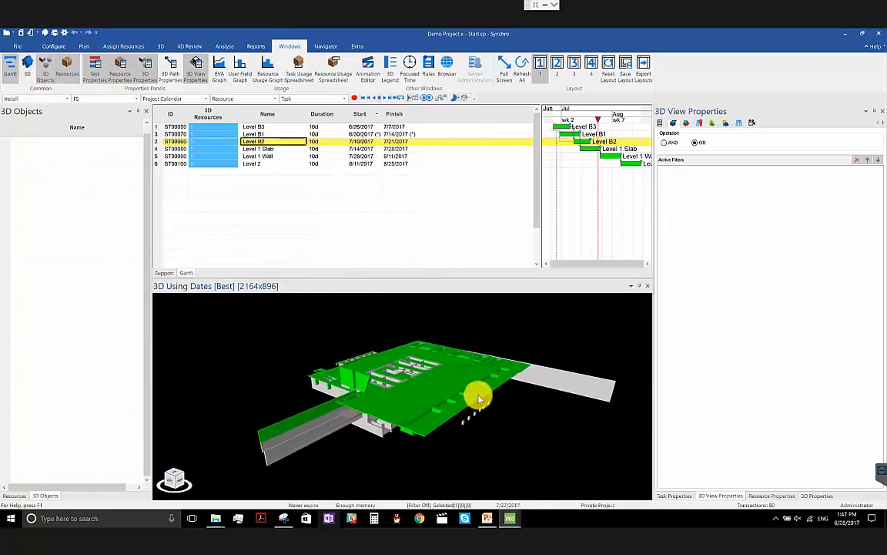
{"action": "left_click_drag", "start_coordinate": [429, 361], "coordinate": [433, 411]}
{"action": "left_click", "coordinate": [698, 144]}
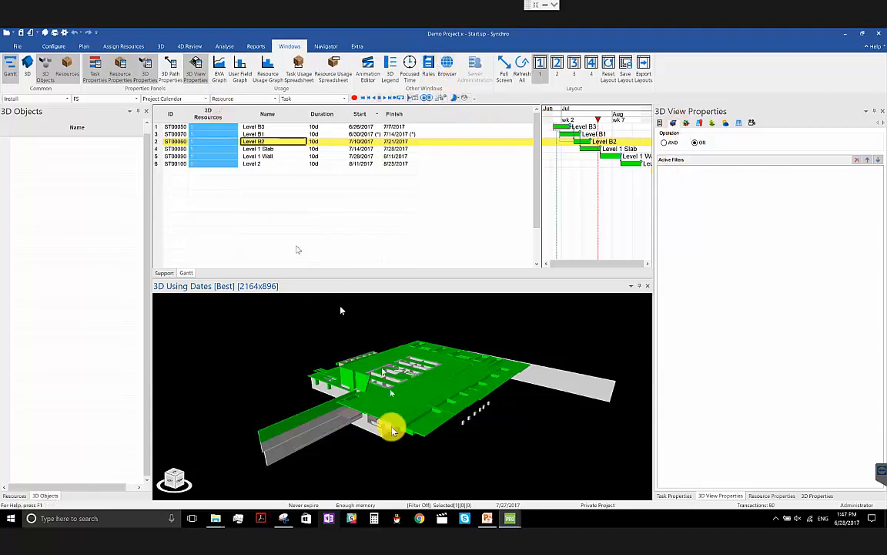
- Select the 11" Concrete Slab w/ MD object next to the ramp in the 3D model
{"action": "scroll", "coordinate": [391, 429], "scroll_direction": "up", "scroll_amount": 2}
{"action": "middle_click_drag", "start_coordinate": [391, 437], "coordinate": [384, 416]}
{"action": "left_click", "coordinate": [378, 389]}
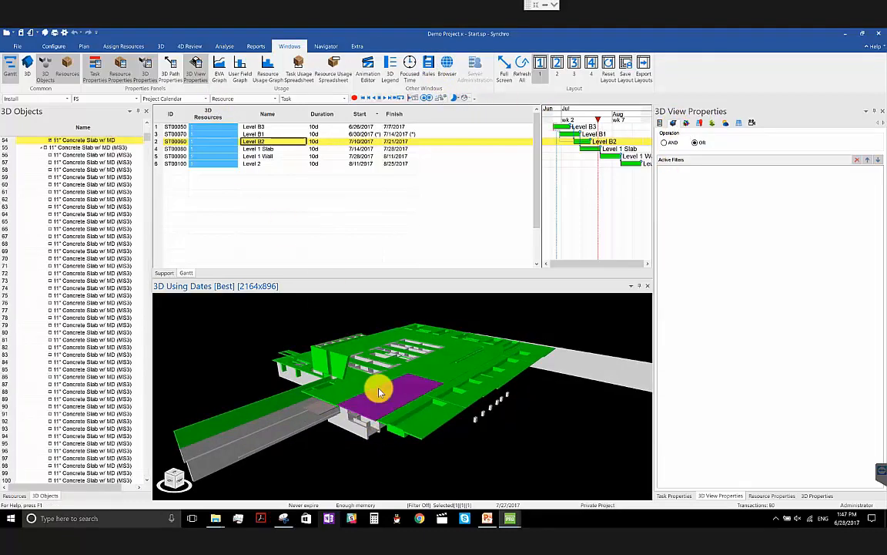
- Create a 3D filter from the selected concrete slab, keeping the name New 3D Filter
{"action": "right_click", "coordinate": [378, 391]}
{"action": "mouse_move", "coordinate": [452, 88]}
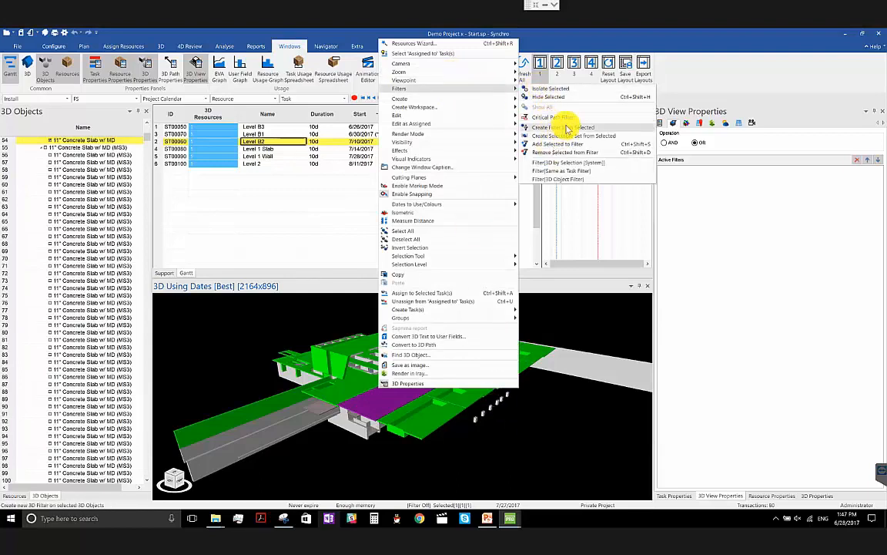
{"action": "left_click", "coordinate": [539, 128]}
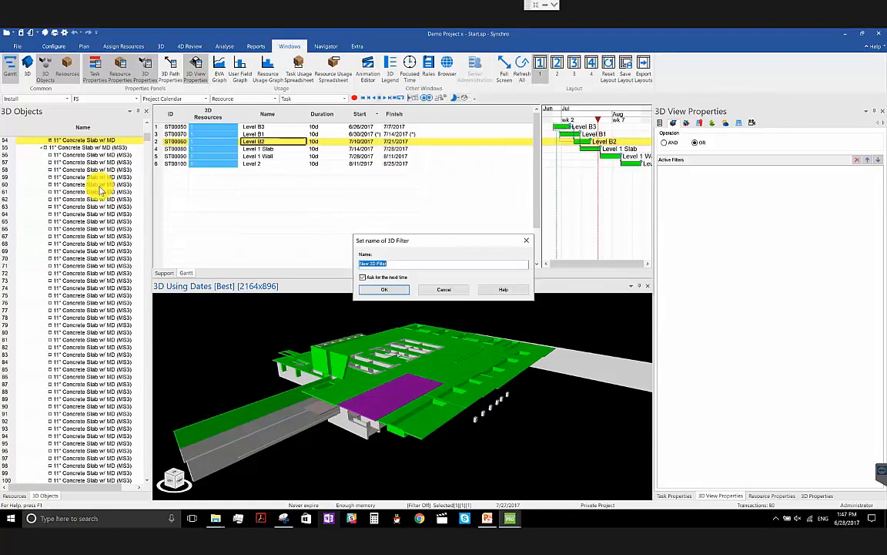
{"action": "left_click", "coordinate": [384, 290]}
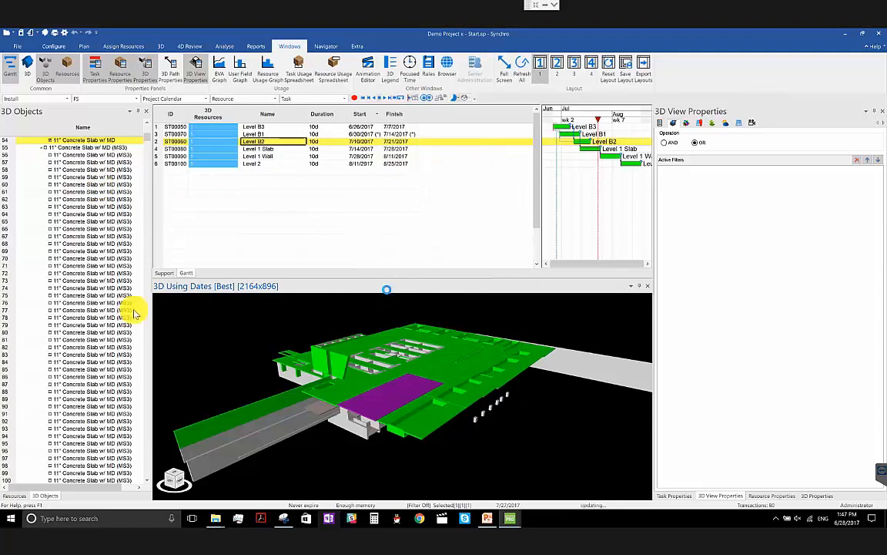
- Open the 3D Filters navigator and activate New 3D Filter in the selected 3D view
{"action": "left_click", "coordinate": [326, 47]}
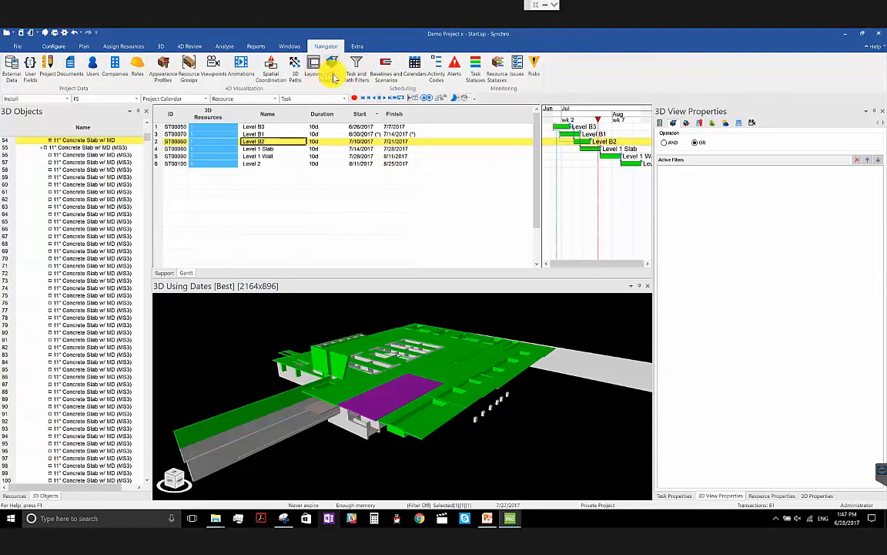
{"action": "left_click", "coordinate": [332, 71]}
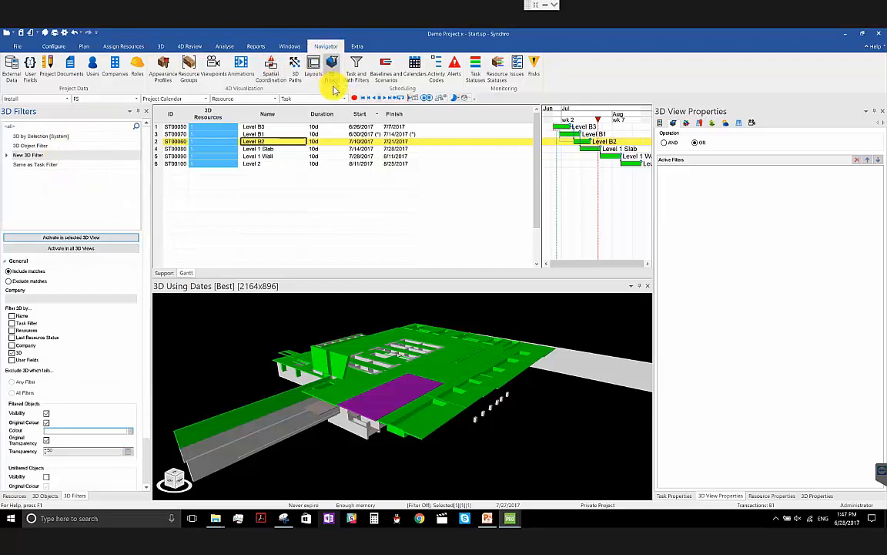
{"action": "left_click", "coordinate": [132, 196]}
{"action": "left_click", "coordinate": [78, 156]}
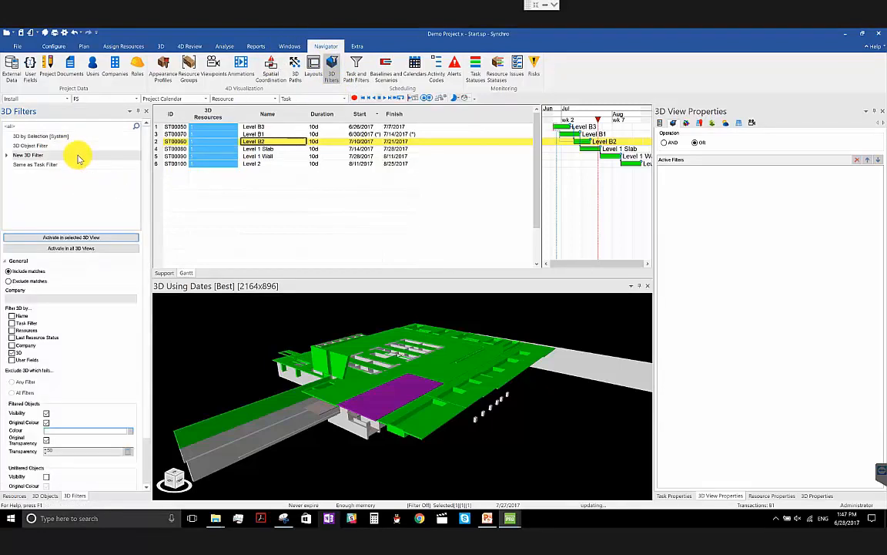
{"action": "right_click", "coordinate": [84, 155]}
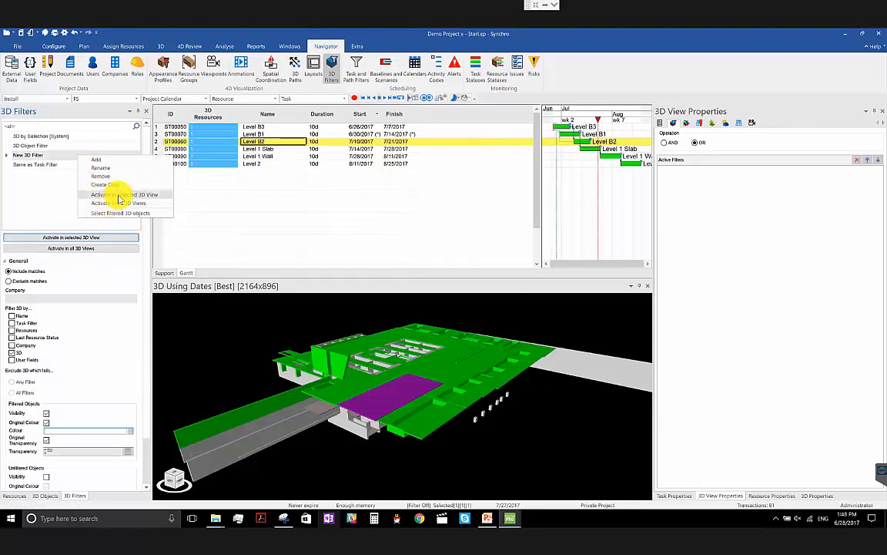
{"action": "left_click", "coordinate": [120, 194]}
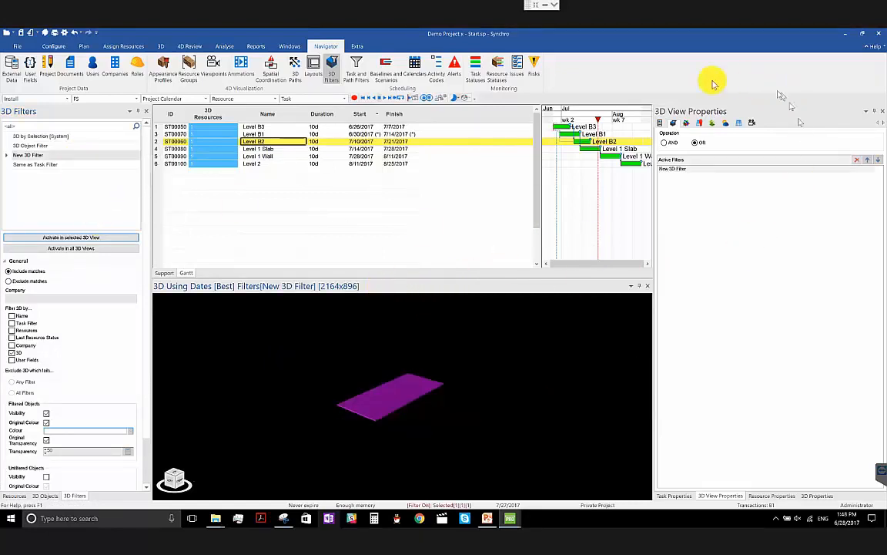
- Review the 3D view's general and active filter settings, and inspect the isolated slab up close and deselect it
{"action": "left_click", "coordinate": [661, 124]}
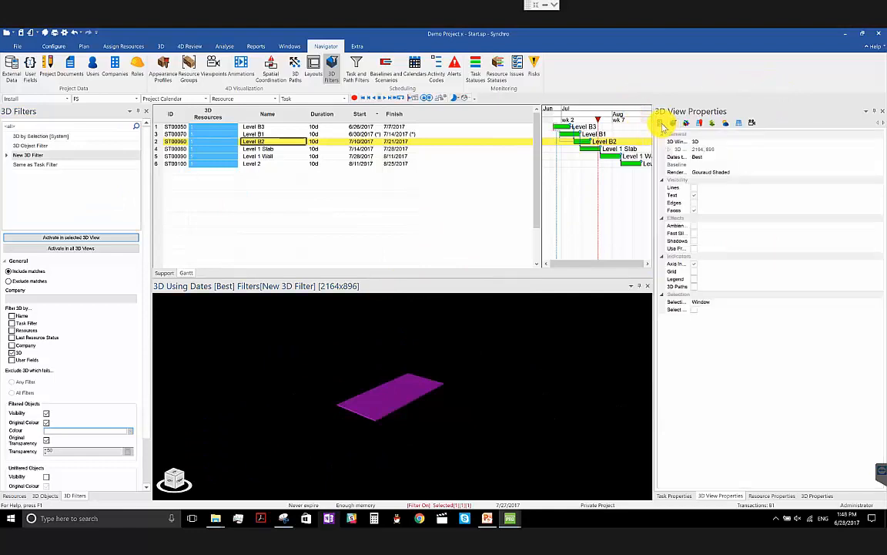
{"action": "left_click", "coordinate": [673, 125]}
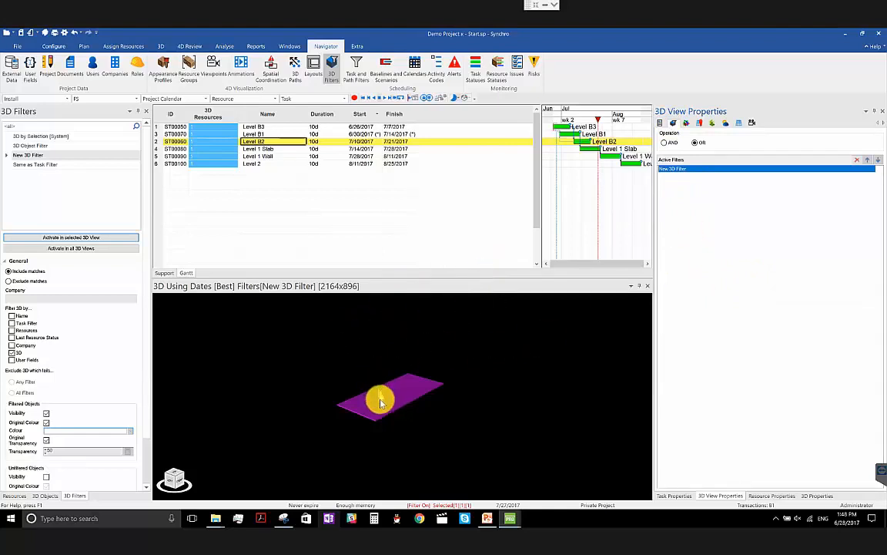
{"action": "middle_click_drag", "start_coordinate": [381, 399], "coordinate": [400, 413]}
{"action": "scroll", "coordinate": [411, 426], "scroll_direction": "up", "scroll_amount": 3}
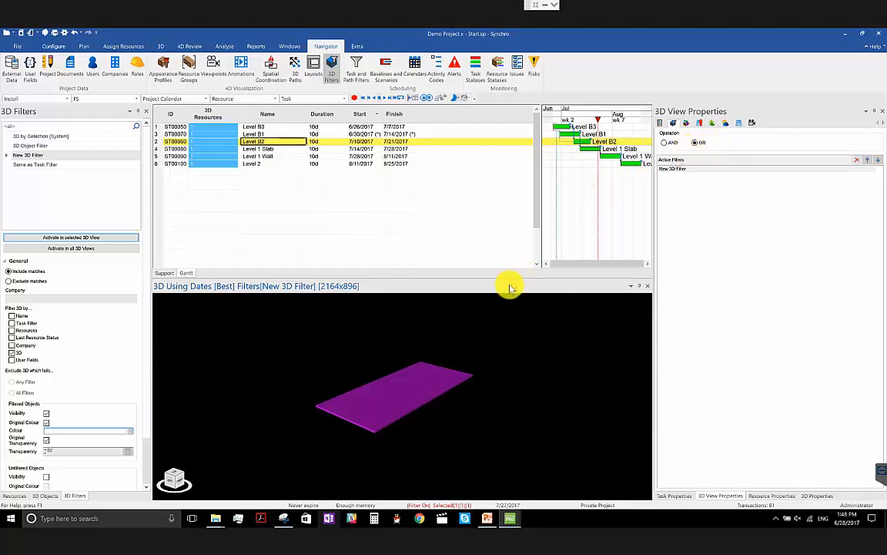
{"action": "left_click_drag", "start_coordinate": [364, 423], "coordinate": [396, 371]}
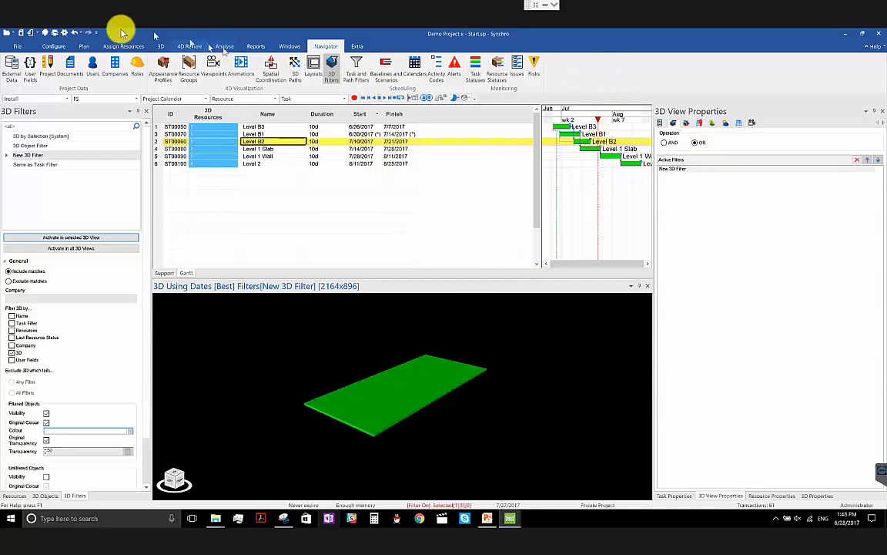
- Start customizing the ribbon by hiding the Plan and 3D tabs, and check the groups inside 4D Review
{"action": "right_click", "coordinate": [631, 78]}
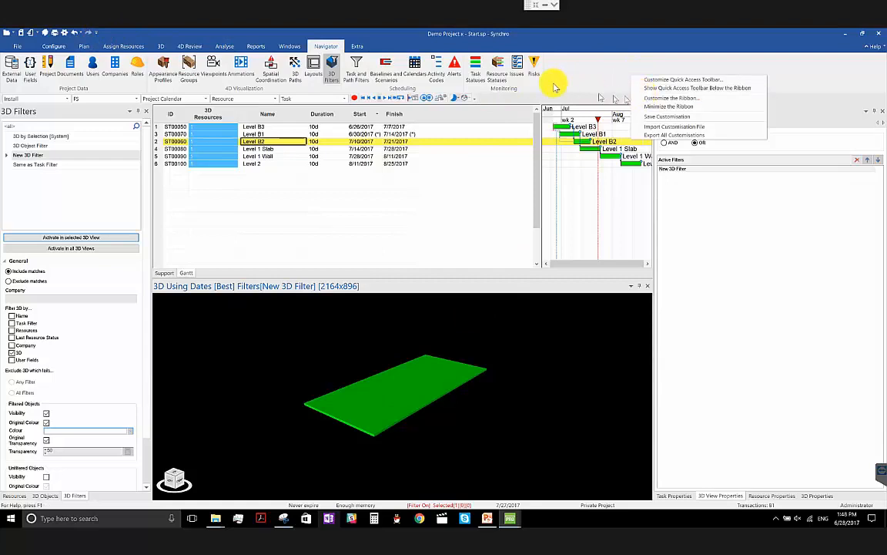
{"action": "right_click", "coordinate": [577, 73]}
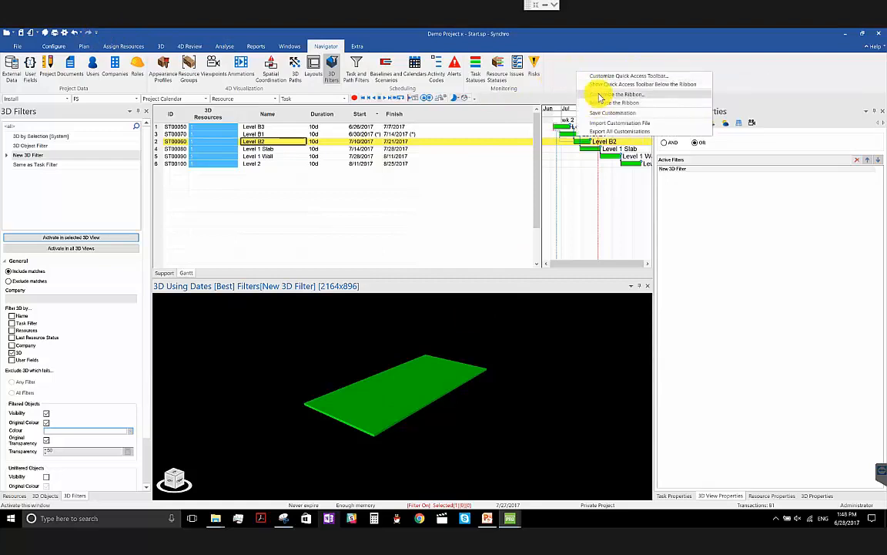
{"action": "left_click", "coordinate": [600, 96]}
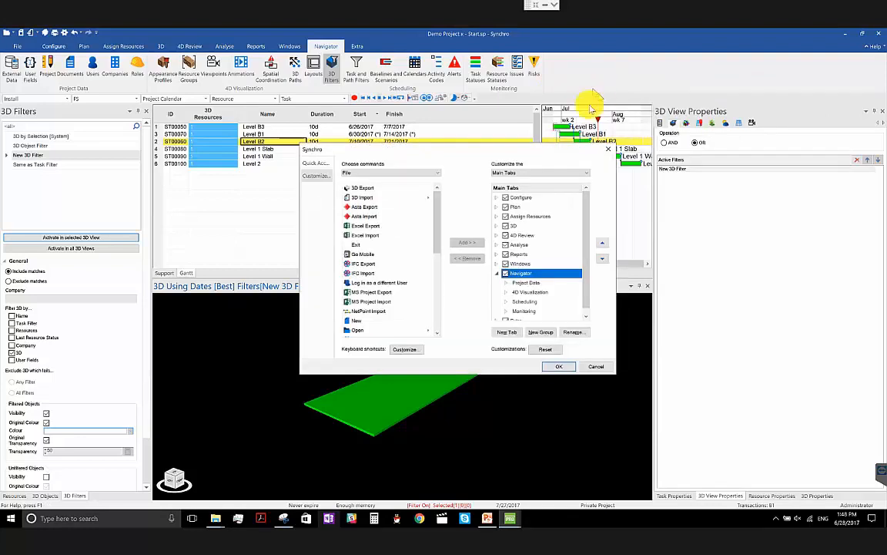
{"action": "left_click", "coordinate": [506, 207]}
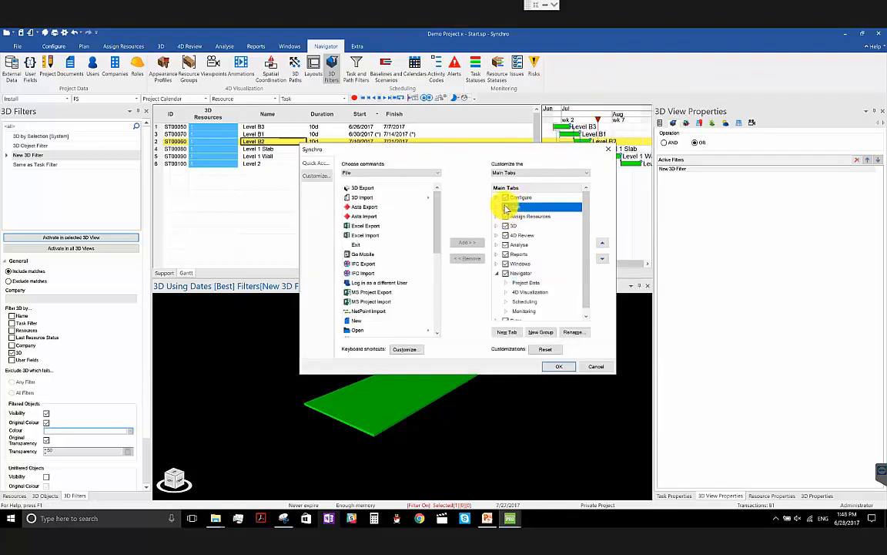
{"action": "left_click", "coordinate": [507, 225]}
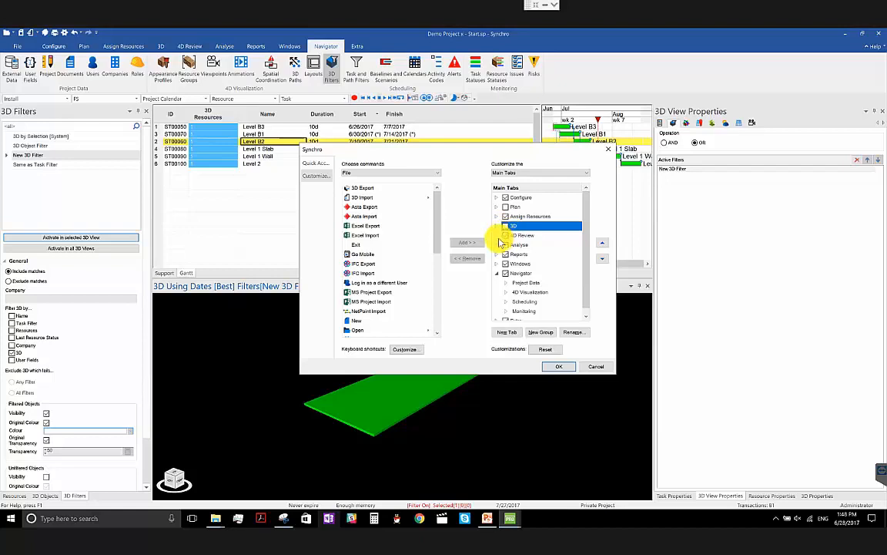
{"action": "left_click", "coordinate": [497, 235]}
{"action": "left_click", "coordinate": [509, 253]}
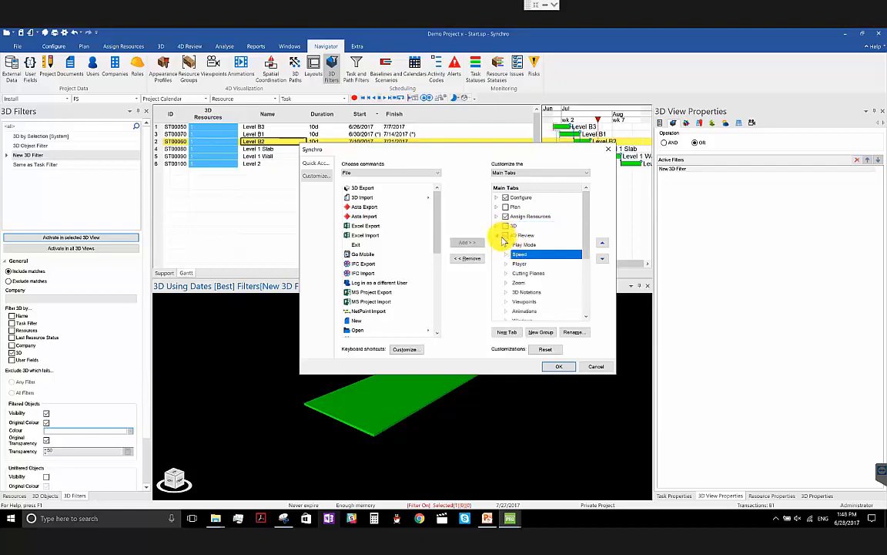
{"action": "left_click", "coordinate": [498, 235]}
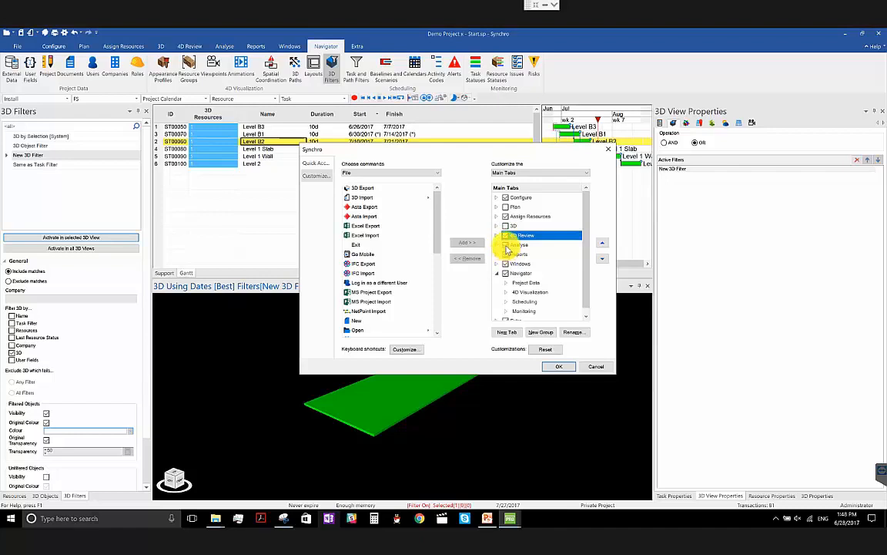
- Hide the Analyse, Reports, Windows, Navigator and Extra tabs in the ribbon customization
{"action": "left_click", "coordinate": [506, 246]}
{"action": "left_click", "coordinate": [506, 254]}
{"action": "left_click", "coordinate": [506, 265]}
{"action": "left_click", "coordinate": [507, 281]}
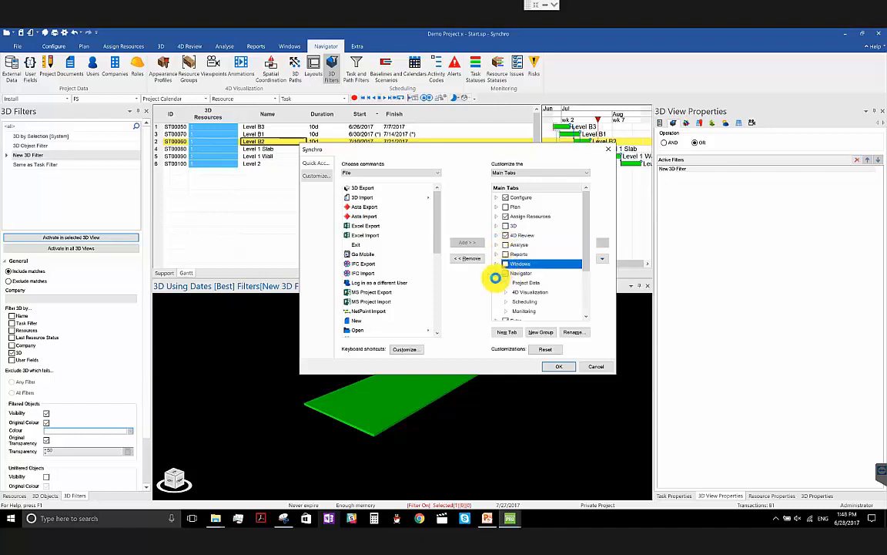
{"action": "left_click", "coordinate": [498, 275]}
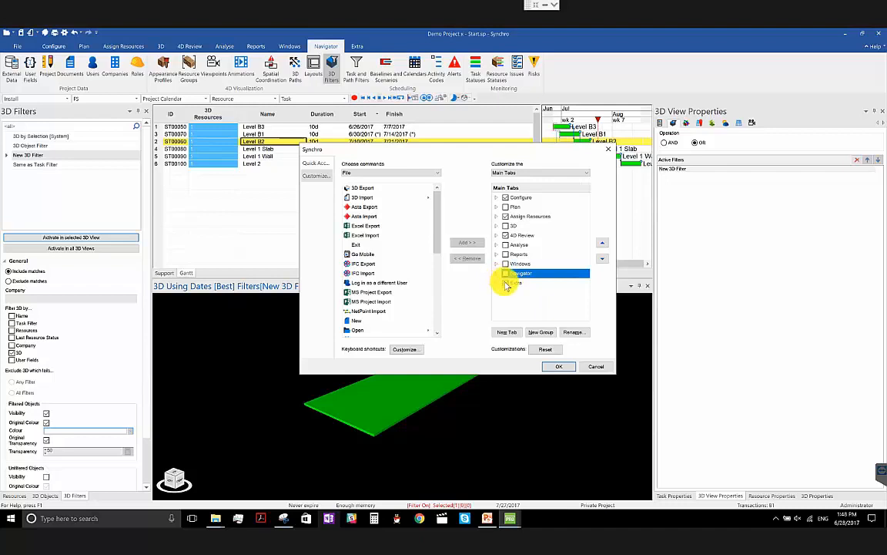
{"action": "left_click", "coordinate": [507, 283]}
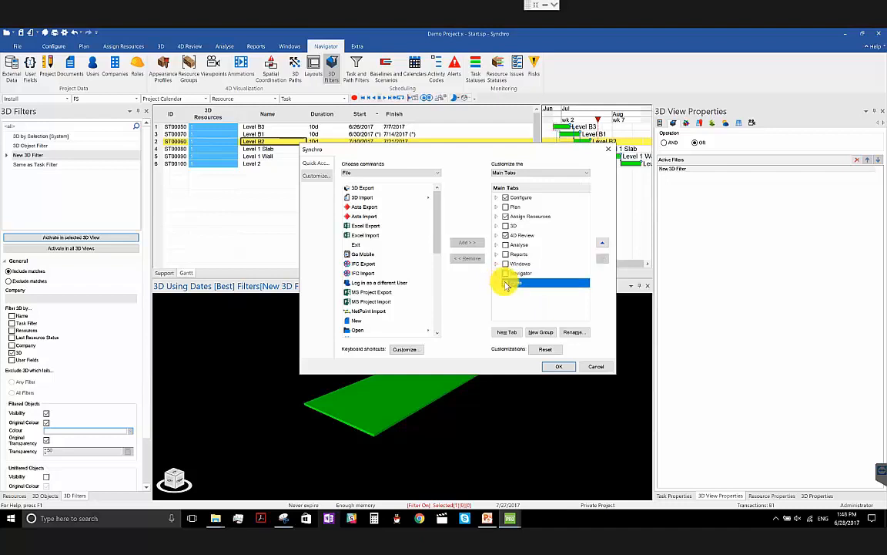
- Hide the Assign Resources tab as well, and apply the ribbon with only Configure and 4D Review enabled
{"action": "left_click", "coordinate": [506, 198]}
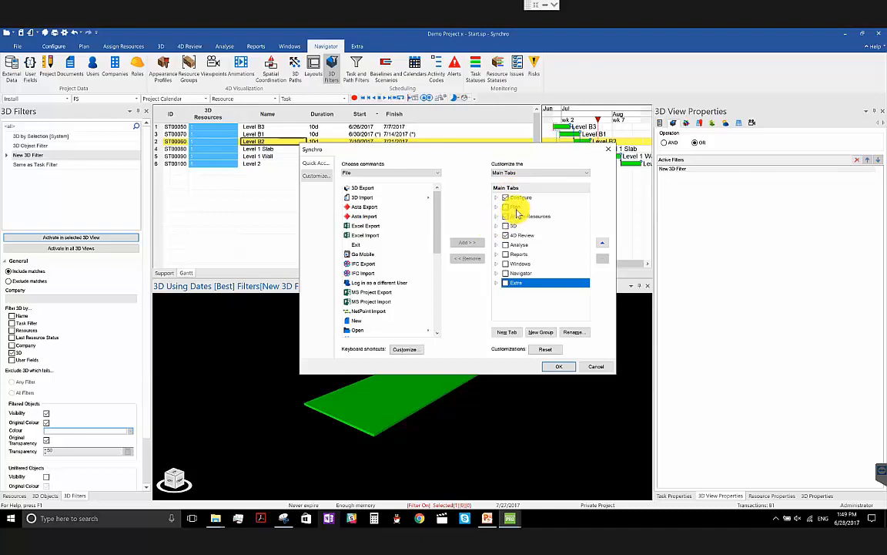
{"action": "left_click", "coordinate": [515, 217]}
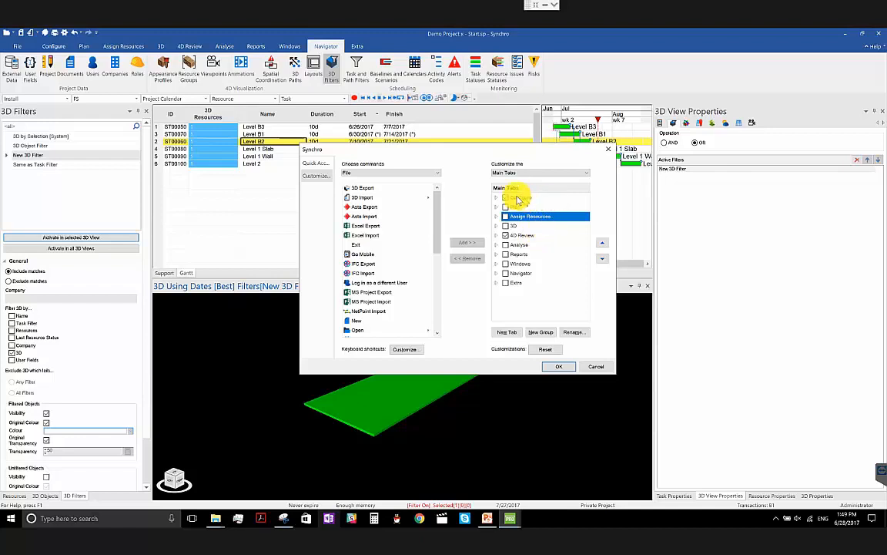
{"action": "left_click", "coordinate": [511, 235]}
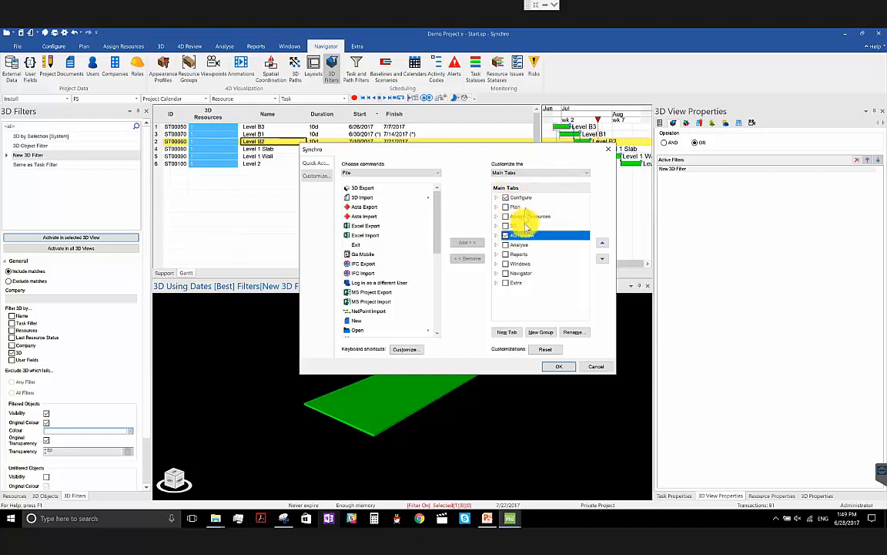
{"action": "left_click", "coordinate": [558, 368]}
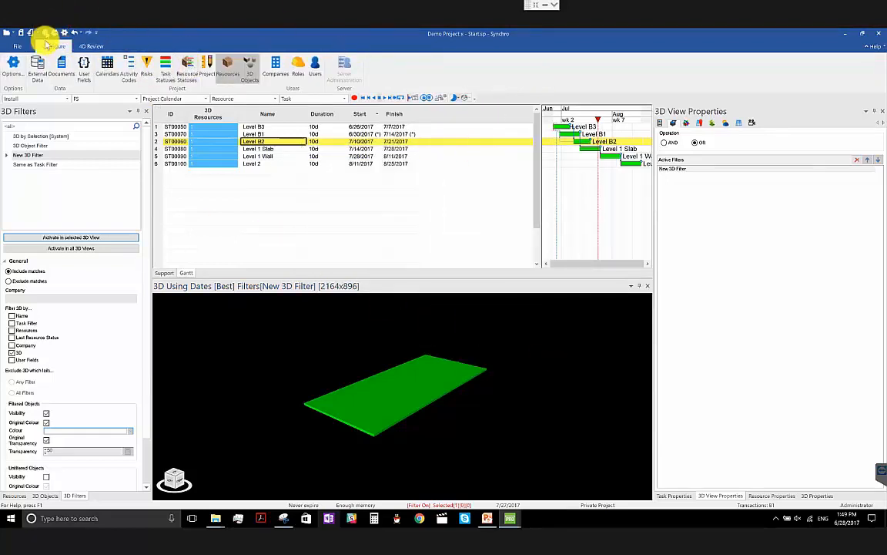
- Export all customisations as "03 Ribbon for PM" to the 2017 New Feature Highlights folder under 2017 PRO Demo
{"action": "right_click", "coordinate": [457, 64]}
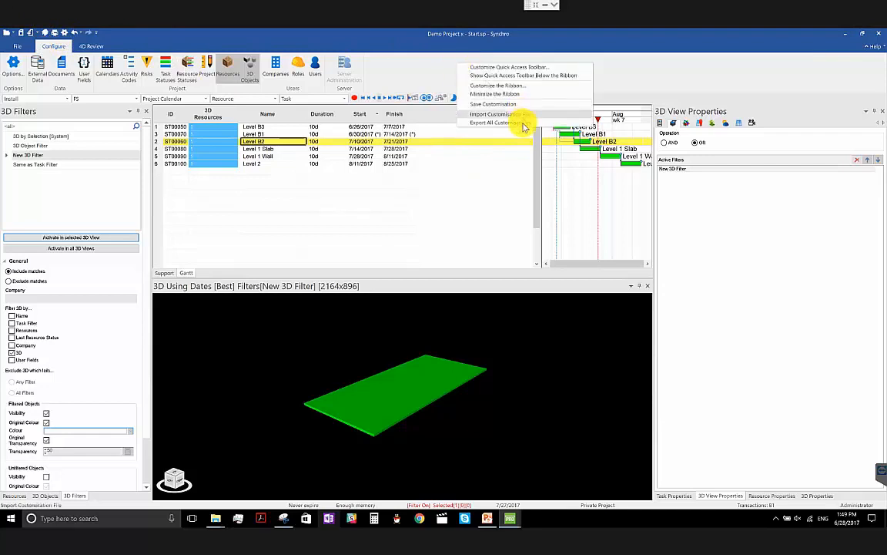
{"action": "left_click", "coordinate": [521, 121]}
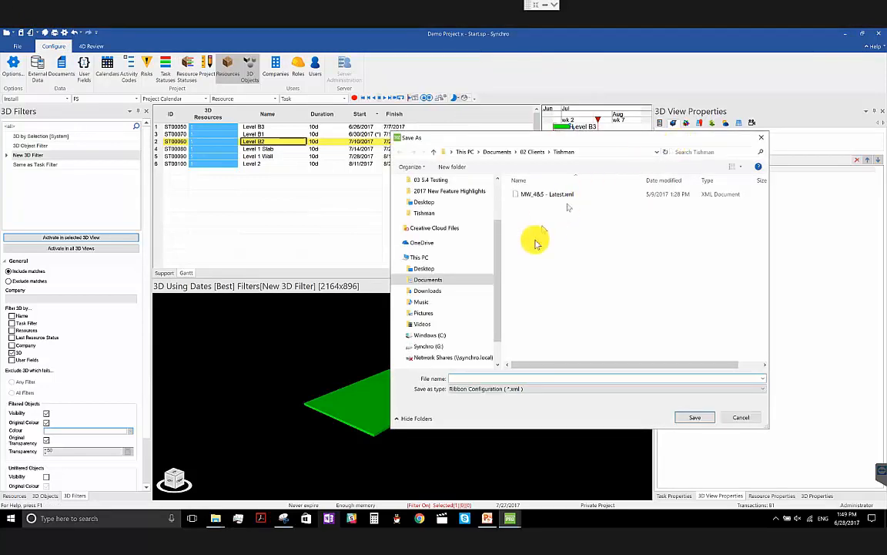
{"action": "left_click", "coordinate": [531, 152]}
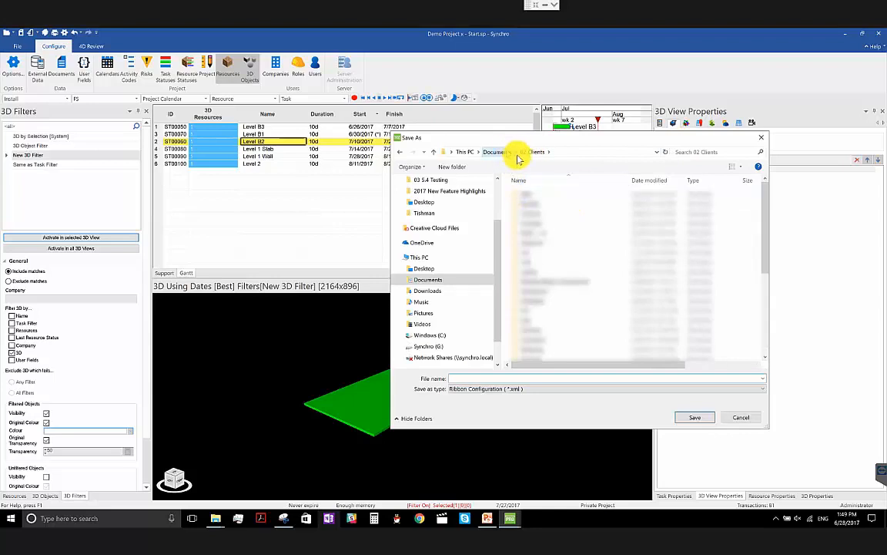
{"action": "left_click", "coordinate": [498, 152]}
{"action": "double_click", "coordinate": [547, 194]}
{"action": "double_click", "coordinate": [547, 194]}
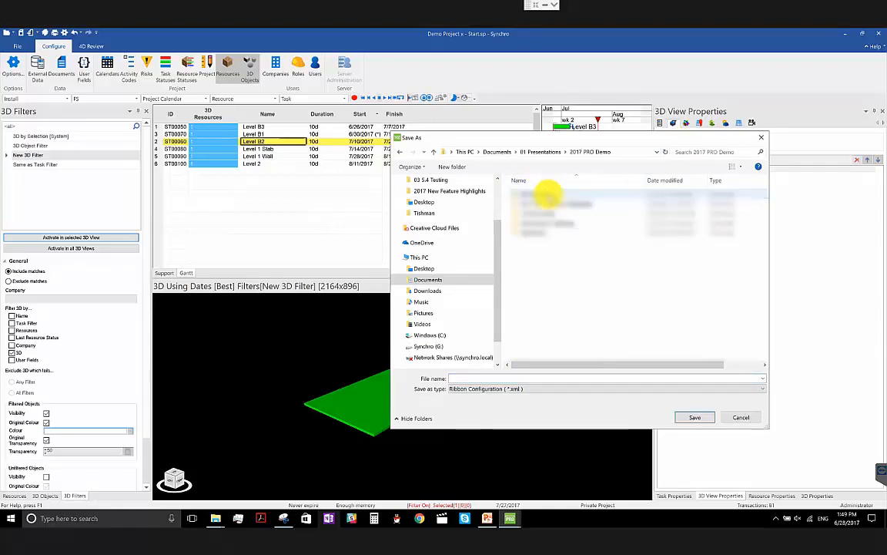
{"action": "double_click", "coordinate": [553, 197]}
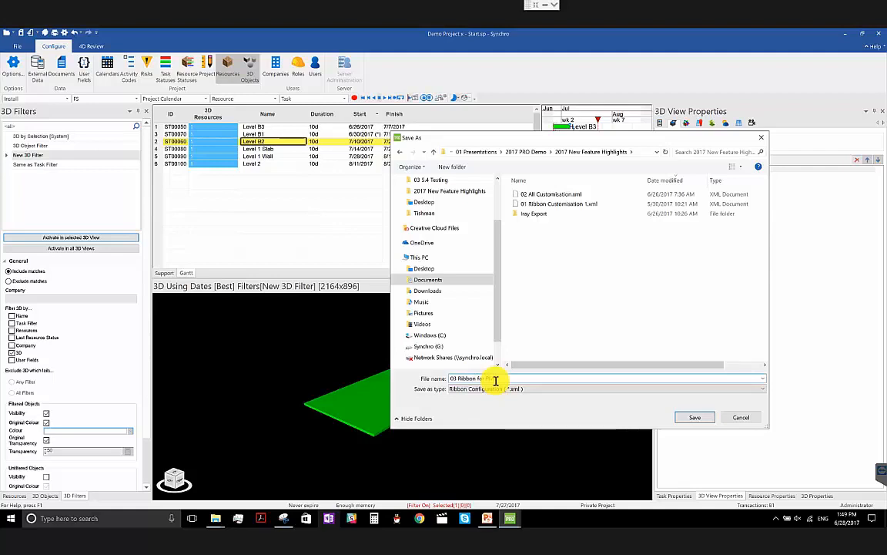
{"action": "left_click", "coordinate": [697, 418]}
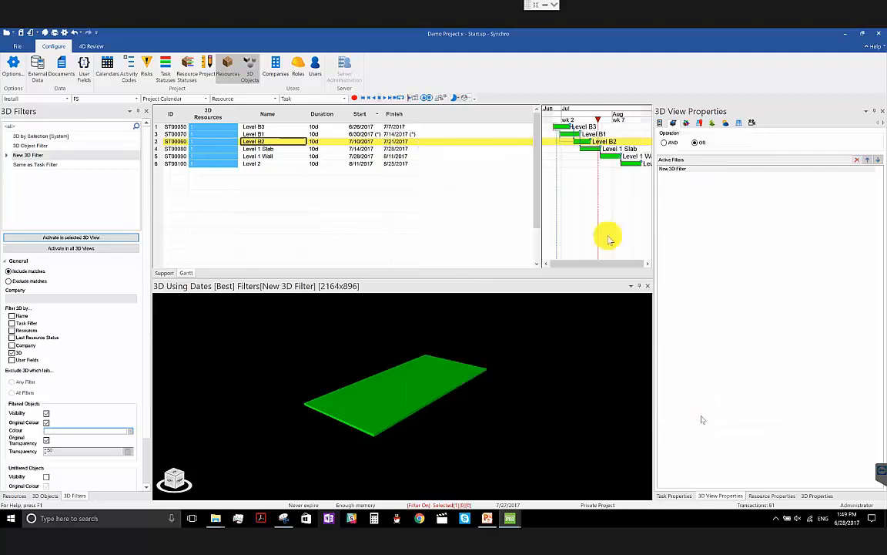
- Import the ribbon customisation file 01 Ribbon Customisation 1.xml from the 2017 New Feature Highlights folder
{"action": "right_click", "coordinate": [483, 76]}
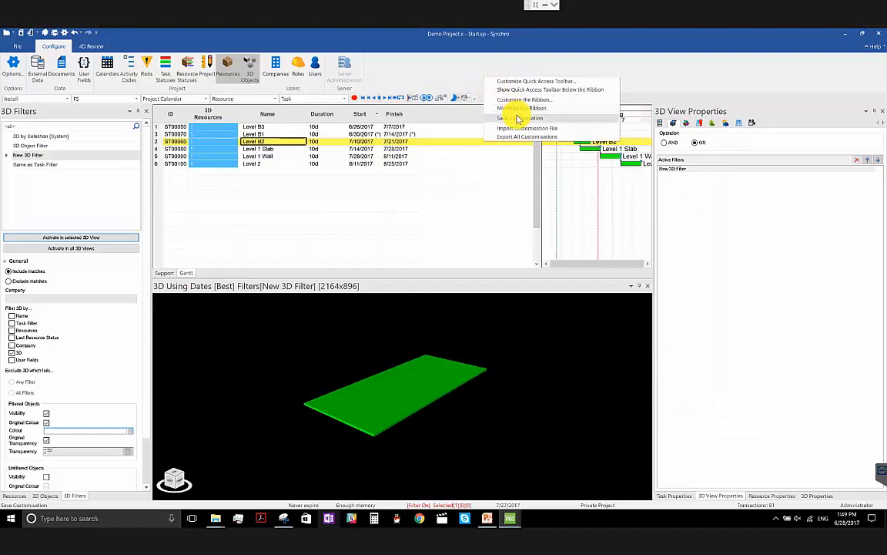
{"action": "left_click", "coordinate": [523, 128]}
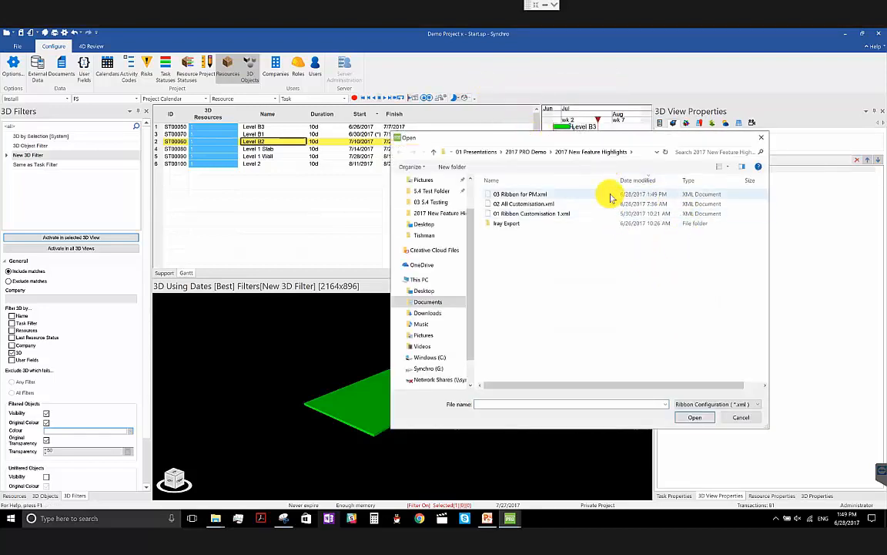
{"action": "double_click", "coordinate": [605, 215]}
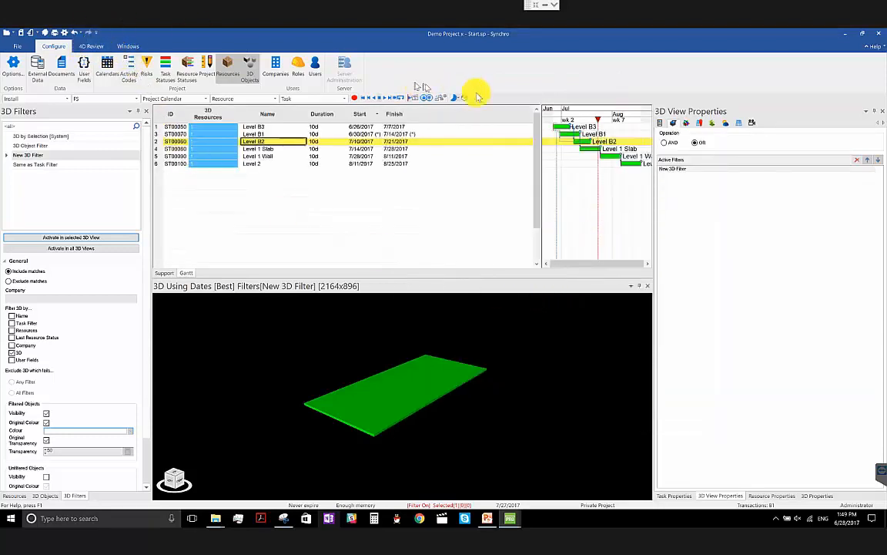
- Import the ribbon customisation file 02 All Customisation.xml from the 2017 New Feature Highlights folder
{"action": "right_click", "coordinate": [539, 77]}
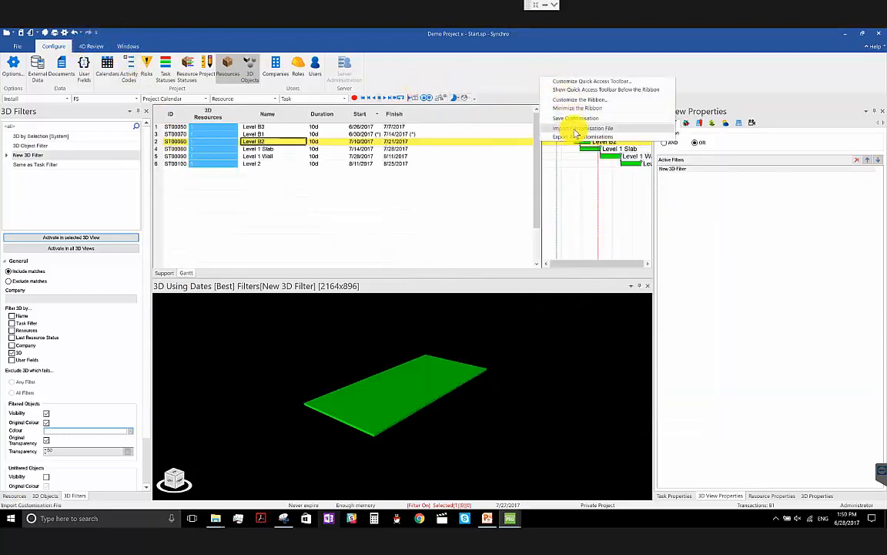
{"action": "left_click", "coordinate": [573, 129]}
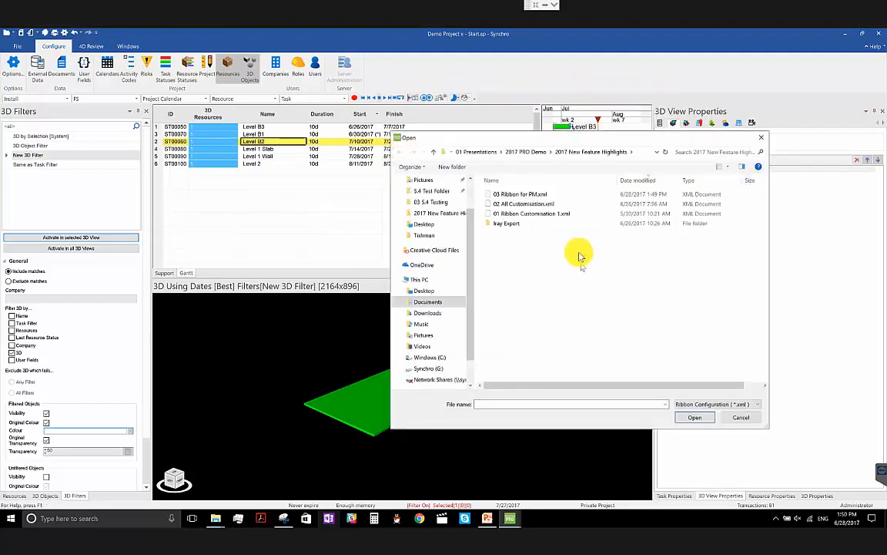
{"action": "double_click", "coordinate": [569, 202]}
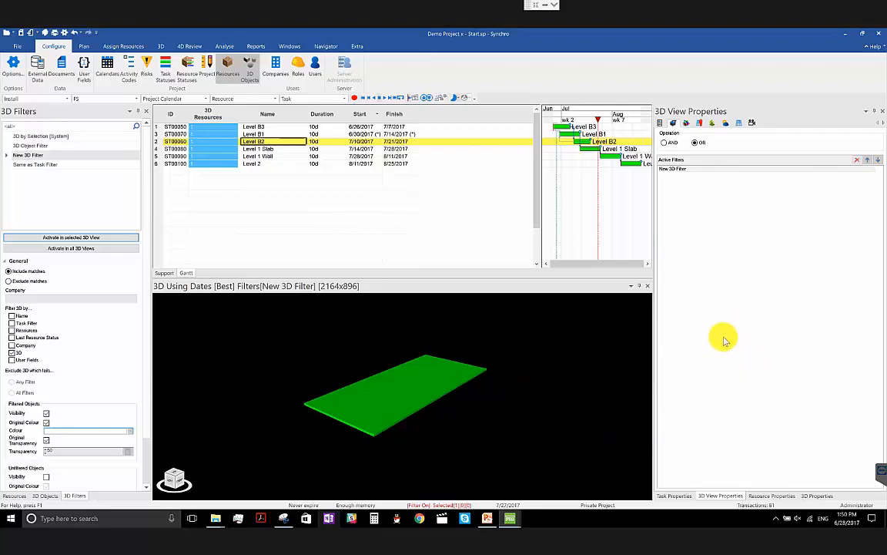
- Clear the New 3D Filter from the 3D view to show the whole model
{"action": "key", "text": "ctrl+shift+f"}
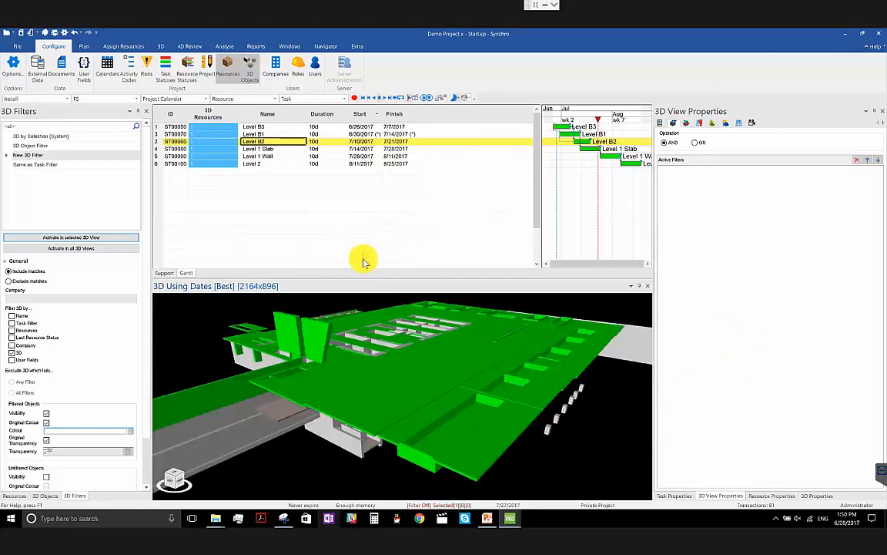
{"action": "left_click", "coordinate": [479, 431]}
{"action": "scroll", "coordinate": [479, 431], "scroll_direction": "down", "scroll_amount": 1}
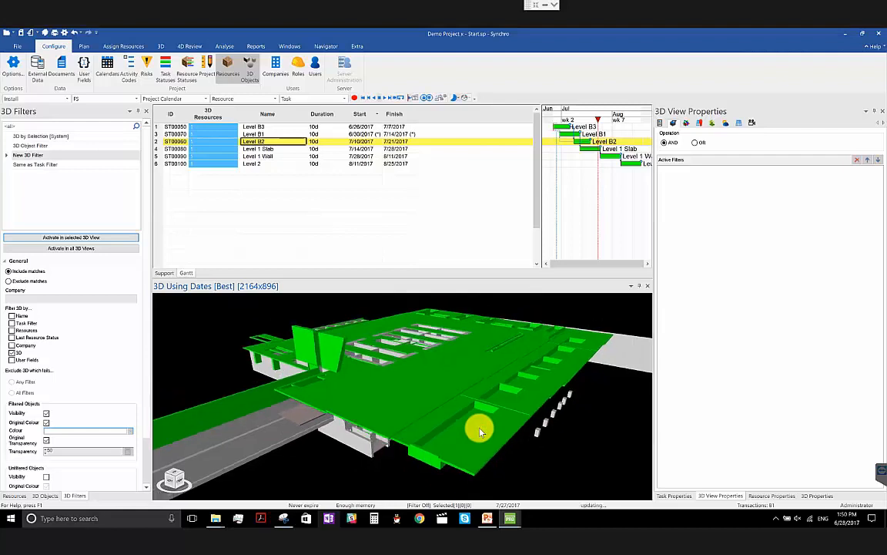
{"action": "scroll", "coordinate": [479, 431], "scroll_direction": "up", "scroll_amount": 1}
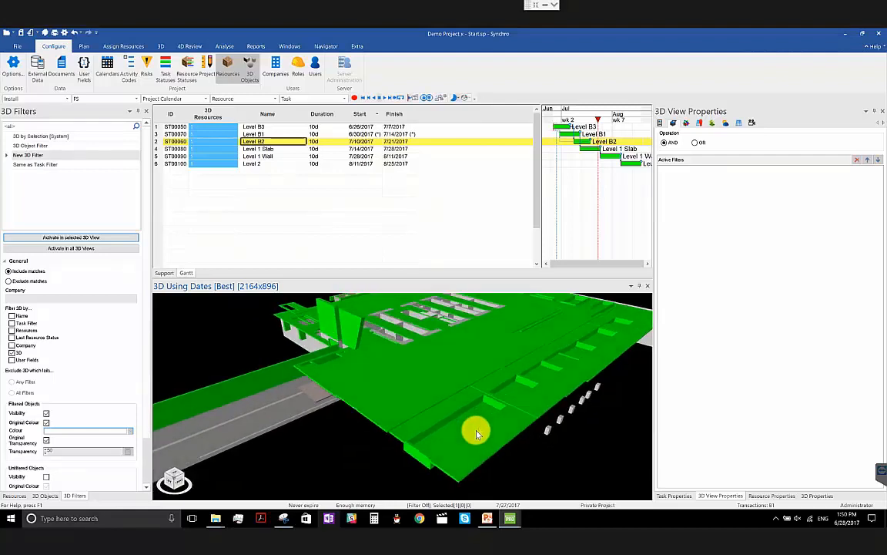
{"action": "middle_click_drag", "start_coordinate": [476, 433], "coordinate": [449, 430]}
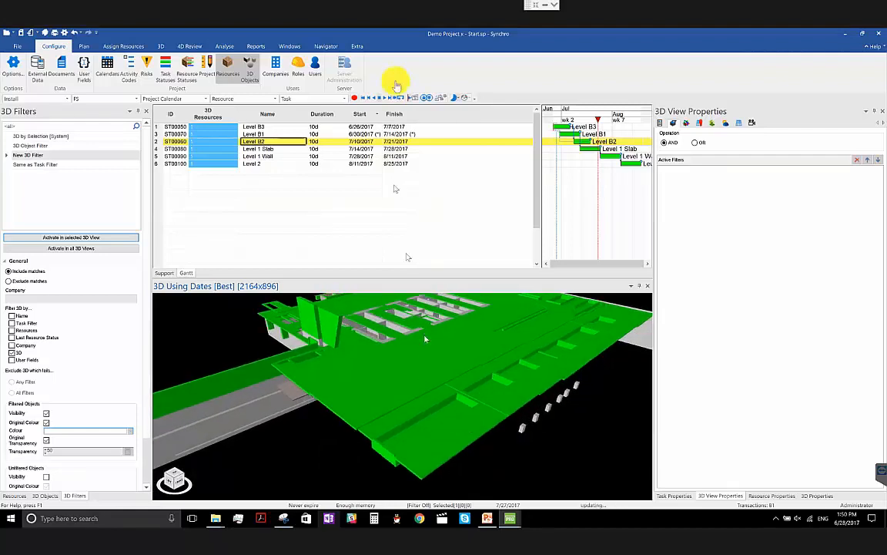
- Open the Layouts navigator and narrow the 3D View Properties panel to widen the Gantt and 3D view
{"action": "left_click", "coordinate": [322, 46]}
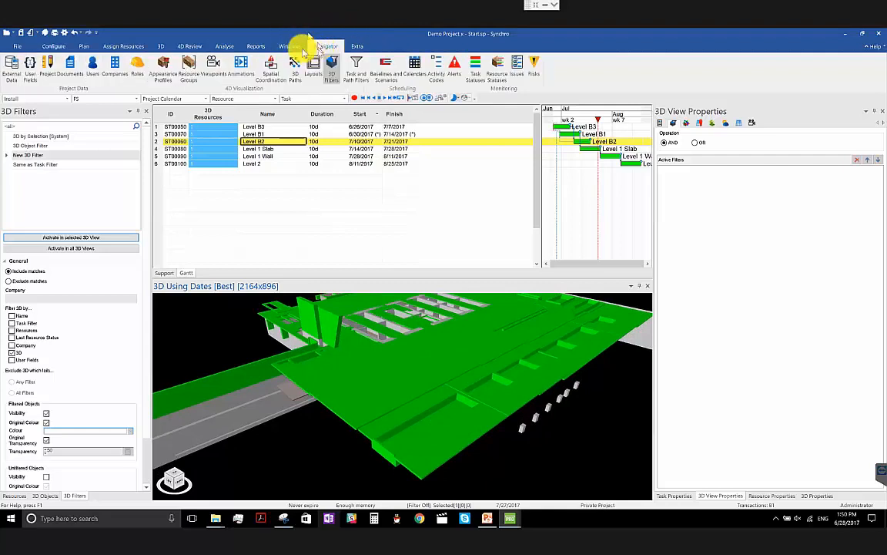
{"action": "left_click", "coordinate": [313, 70]}
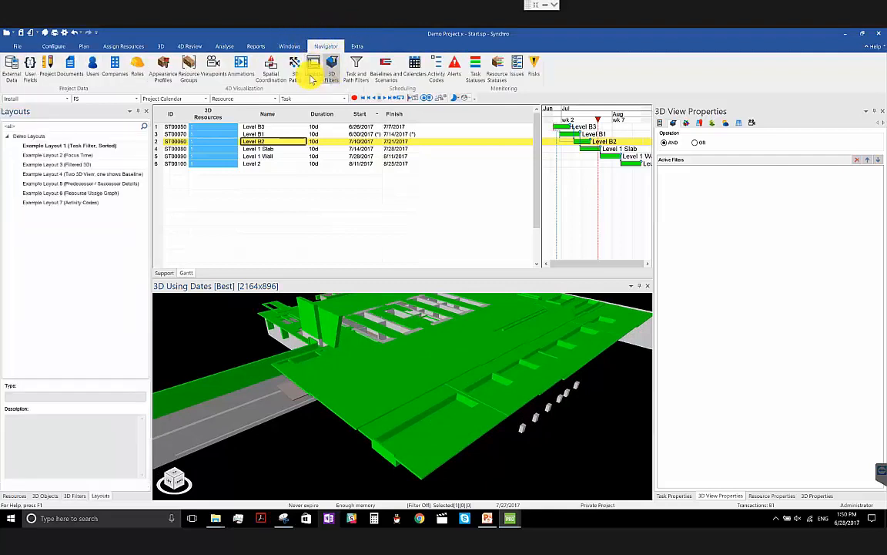
{"action": "left_click_drag", "start_coordinate": [451, 369], "coordinate": [438, 417]}
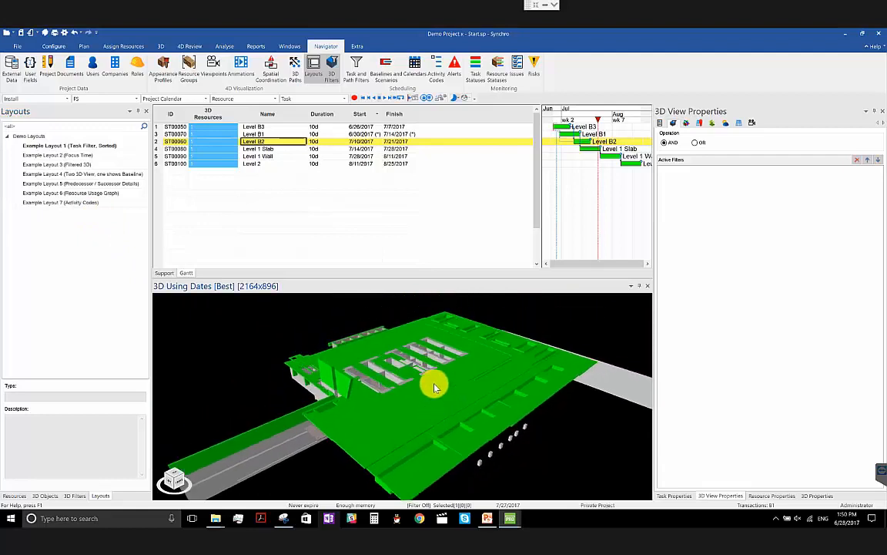
{"action": "left_click", "coordinate": [284, 47]}
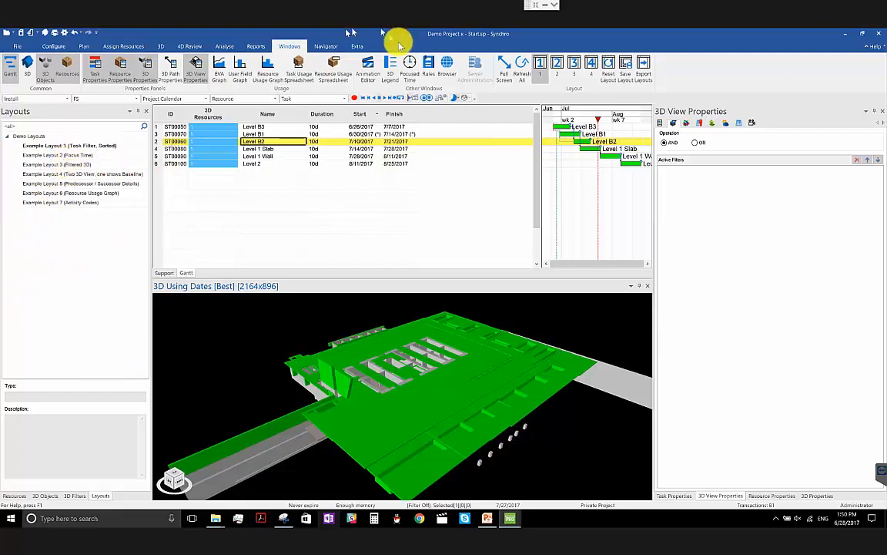
{"action": "left_click", "coordinate": [323, 47]}
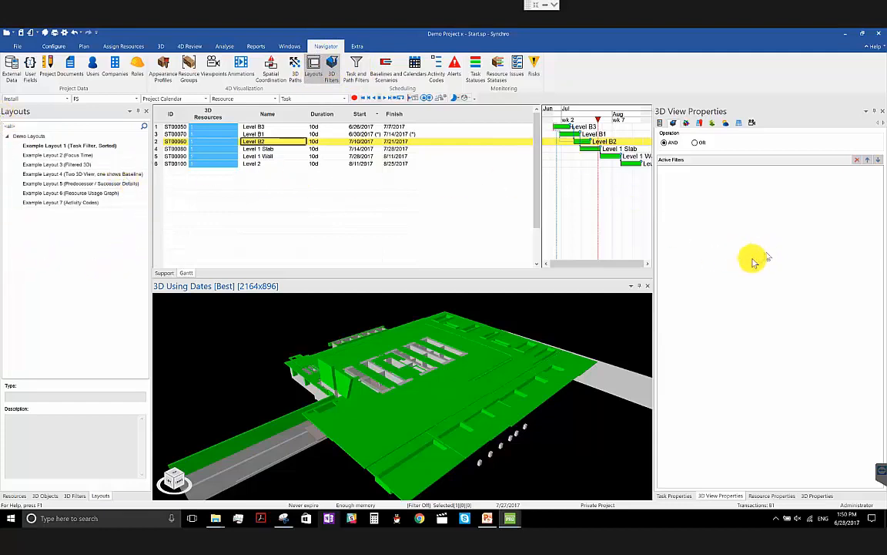
{"action": "left_click_drag", "start_coordinate": [654, 310], "coordinate": [709, 306]}
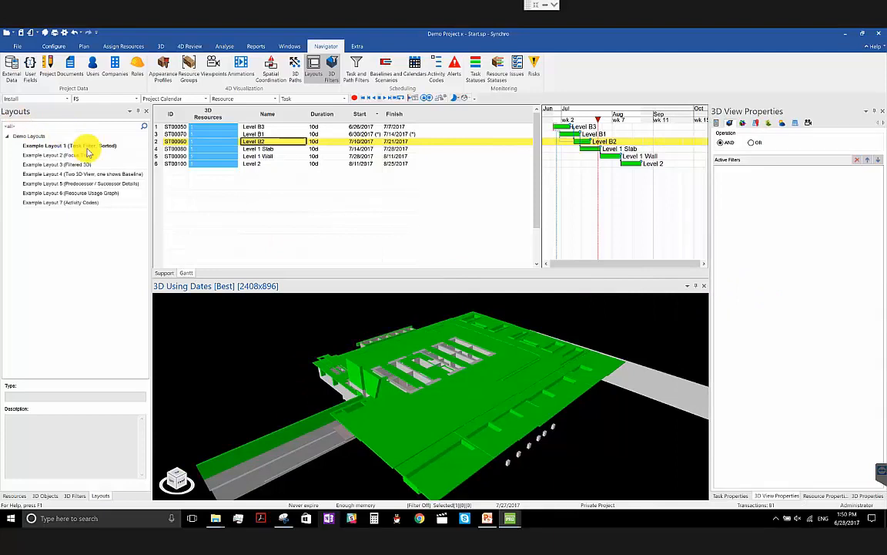
- Open Example Layout 1 (Task Filter, Sorted) without saving the current layout, and display the task and path filters
{"action": "right_click", "coordinate": [89, 153]}
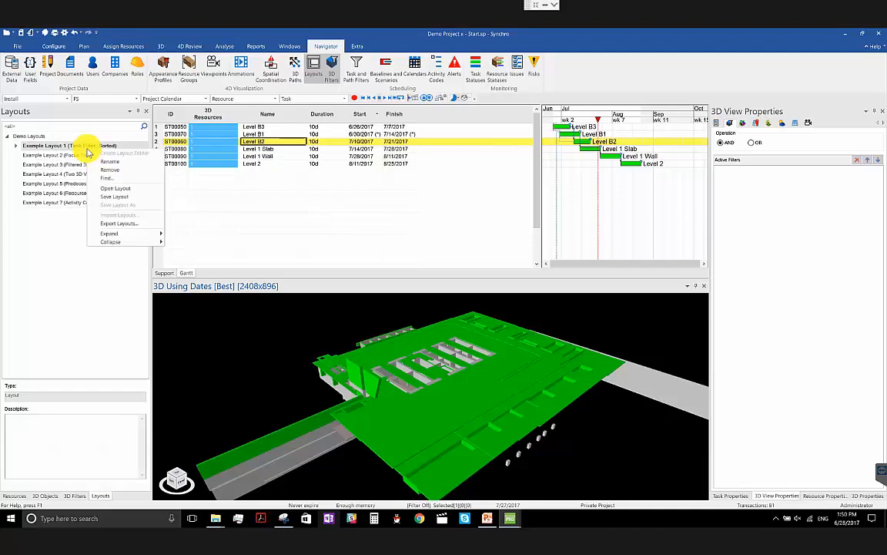
{"action": "left_click", "coordinate": [107, 191]}
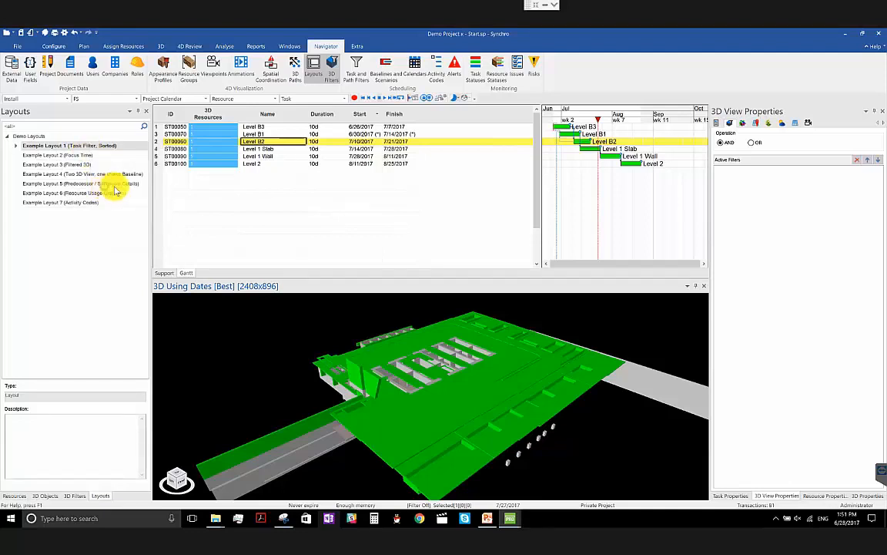
{"action": "left_click", "coordinate": [485, 292]}
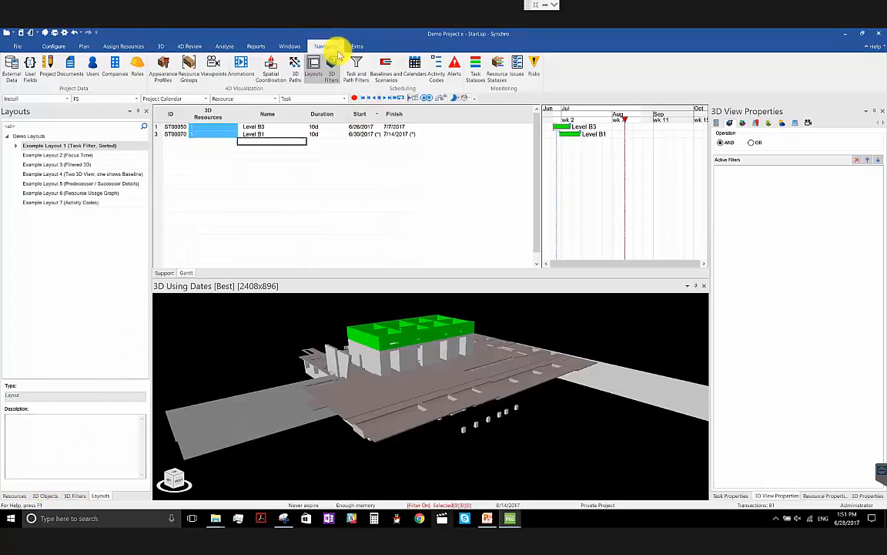
{"action": "left_click", "coordinate": [357, 66]}
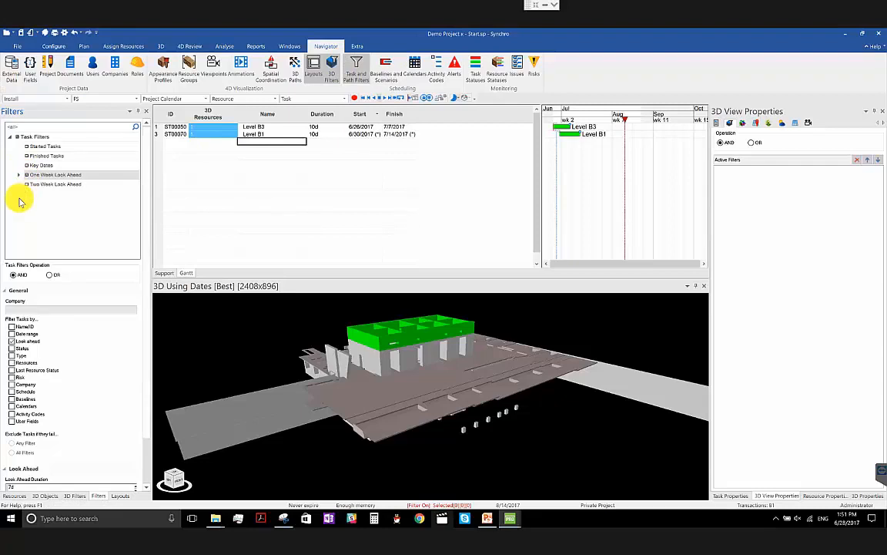
- Return to the Layouts navigator and open Example Layout 2 (Focus Time) without saving the current layout
{"action": "left_click", "coordinate": [115, 496]}
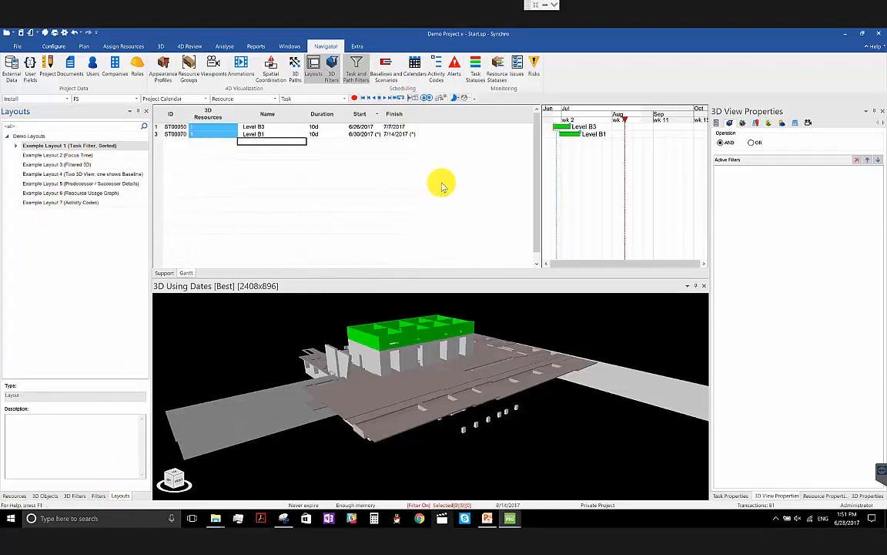
{"action": "right_click", "coordinate": [73, 156]}
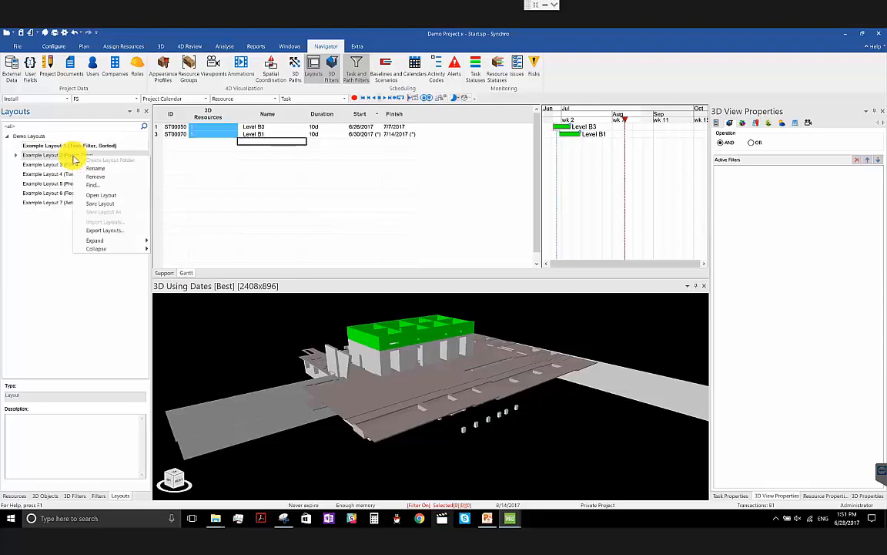
{"action": "left_click", "coordinate": [115, 196]}
{"action": "left_click", "coordinate": [493, 294]}
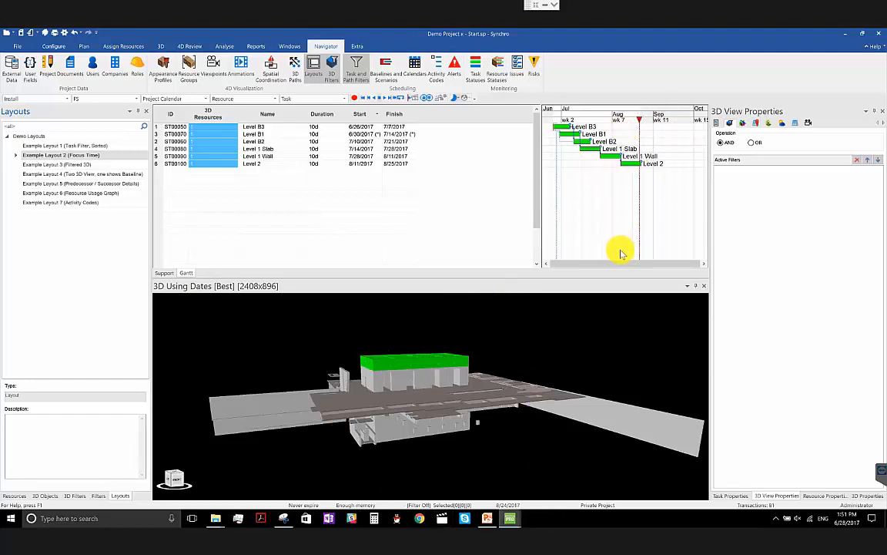
- Open Example Layout 3 (Filtered 3D) without saving the current layout
{"action": "right_click", "coordinate": [96, 165]}
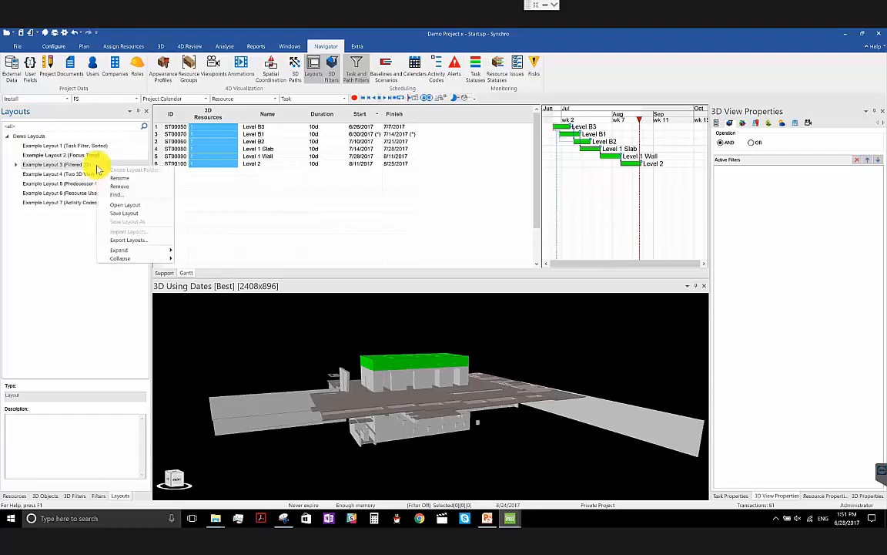
{"action": "left_click", "coordinate": [162, 206]}
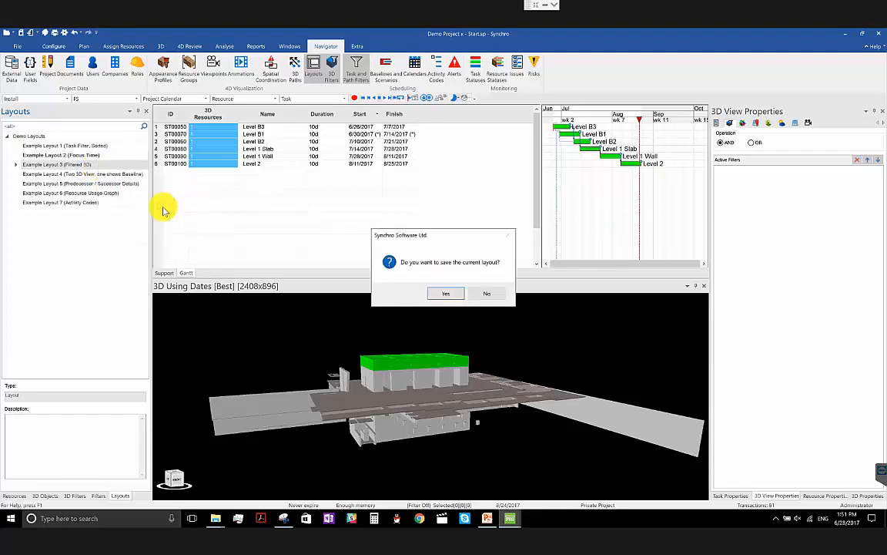
{"action": "left_click", "coordinate": [501, 294]}
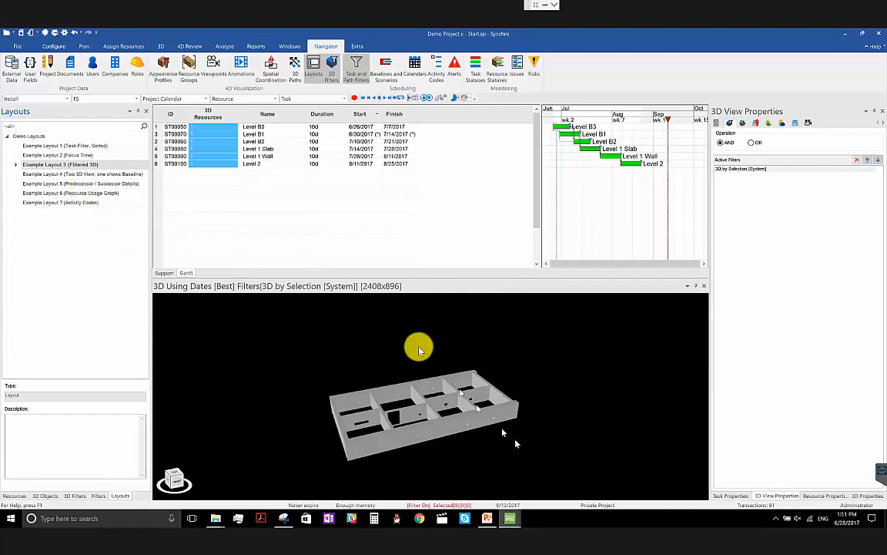
- Open Example Layout 4 (Two 3D View, one shows Baseline) without saving the current layout
{"action": "left_click", "coordinate": [105, 176]}
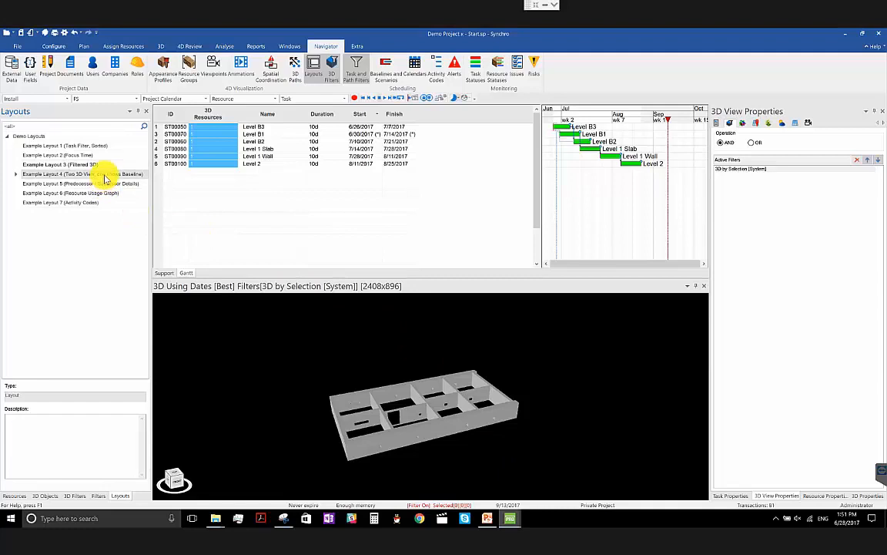
{"action": "right_click", "coordinate": [105, 177]}
{"action": "left_click", "coordinate": [166, 216]}
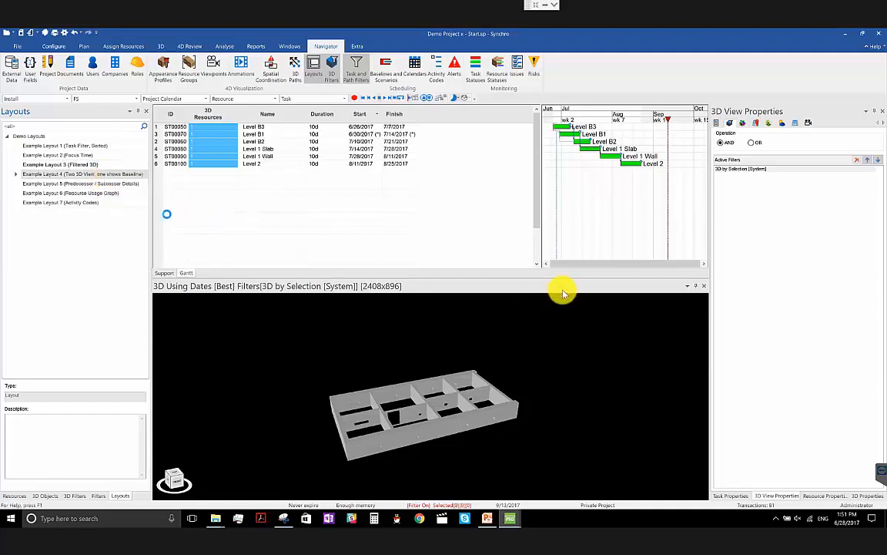
{"action": "left_click", "coordinate": [497, 293]}
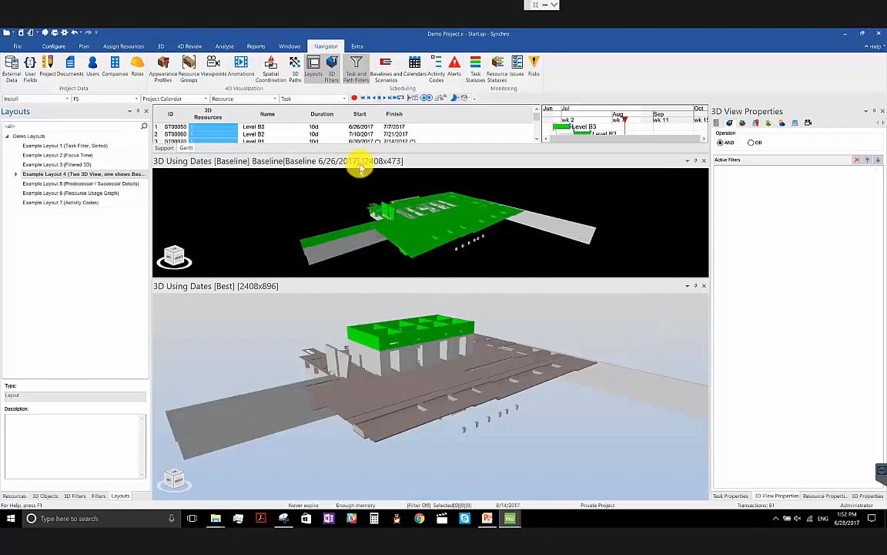
- Shift the Gantt focus time to 8/5/2017 and view the Dates to Use/Colours options of the Baseline 3D view
{"action": "left_click", "coordinate": [564, 114]}
{"action": "left_click_drag", "start_coordinate": [570, 119], "coordinate": [613, 115]}
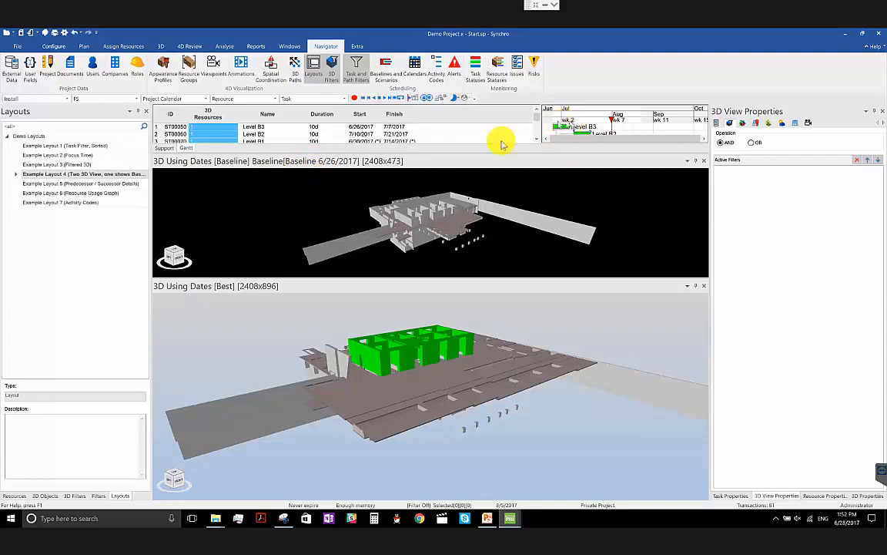
{"action": "right_click", "coordinate": [395, 212]}
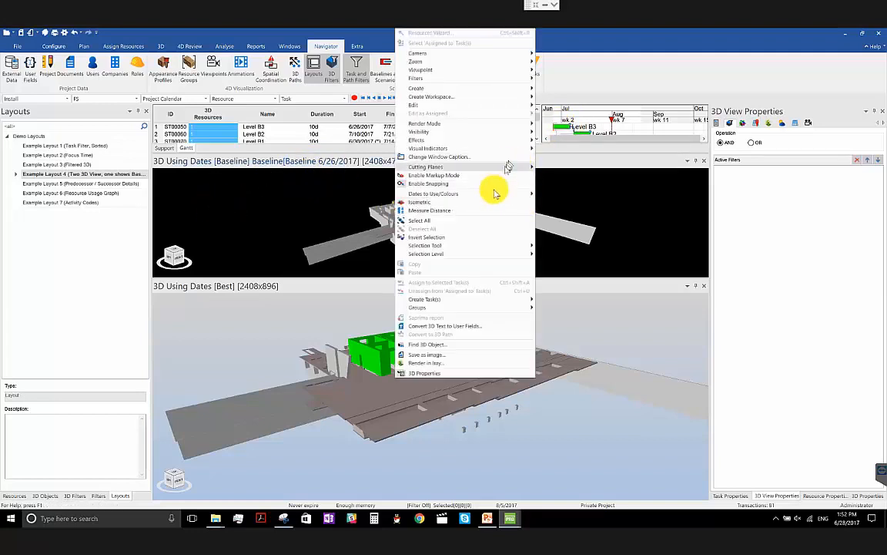
{"action": "mouse_move", "coordinate": [491, 194]}
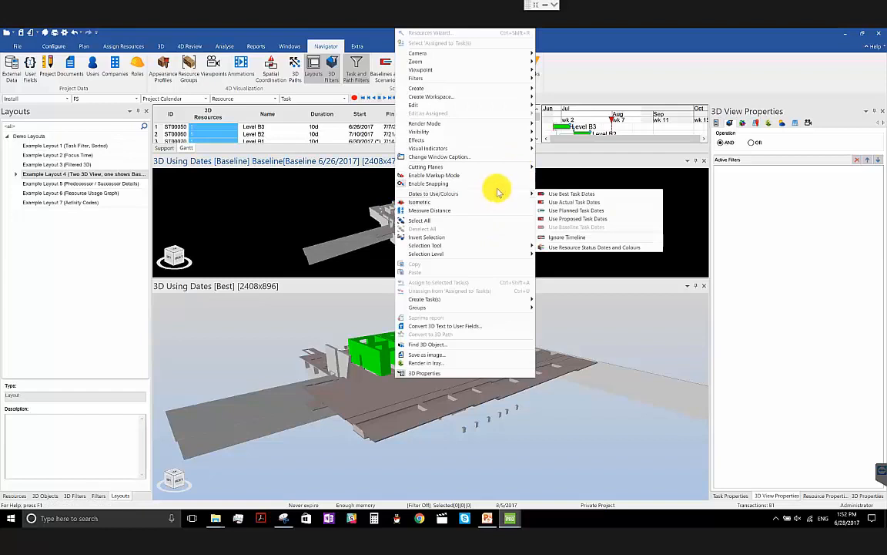
{"action": "left_click", "coordinate": [615, 35]}
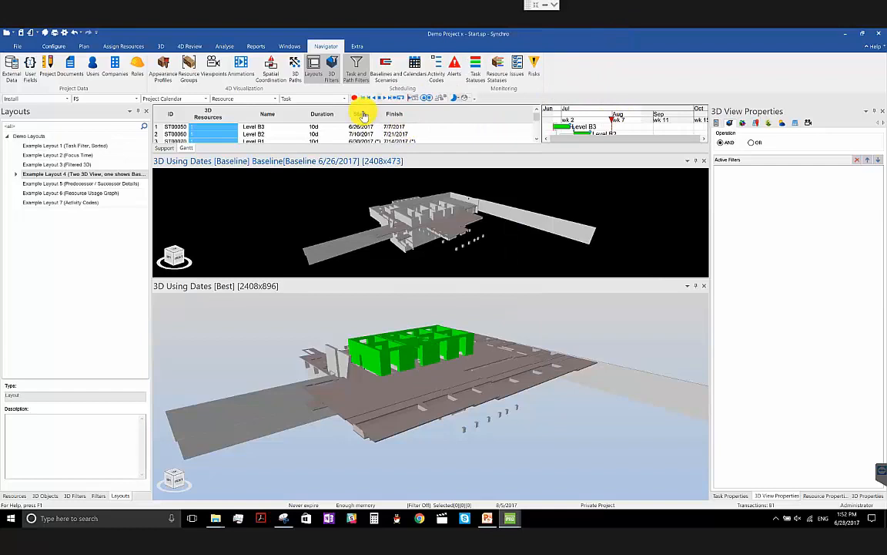
- Open Example Layout 5 (Predecessor / Successor Details) without saving the current layout
{"action": "right_click", "coordinate": [123, 183]}
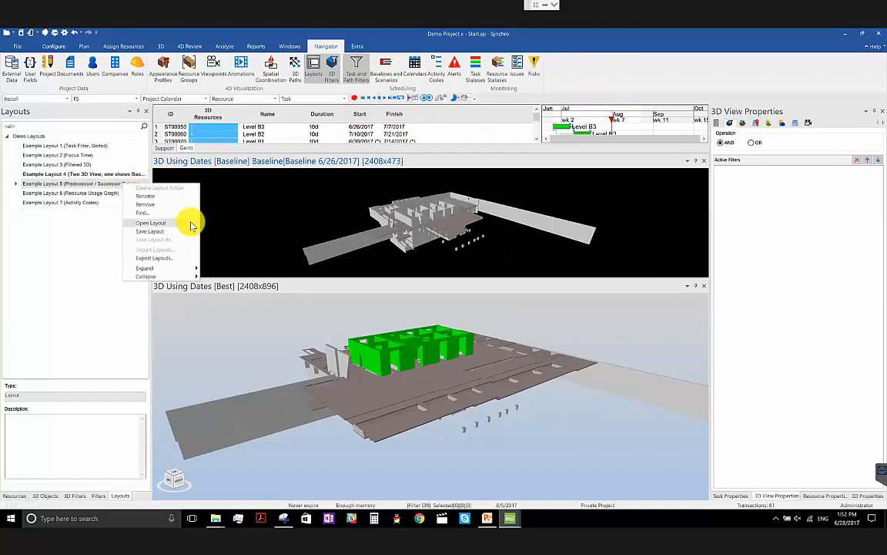
{"action": "left_click", "coordinate": [191, 223]}
{"action": "left_click", "coordinate": [498, 293]}
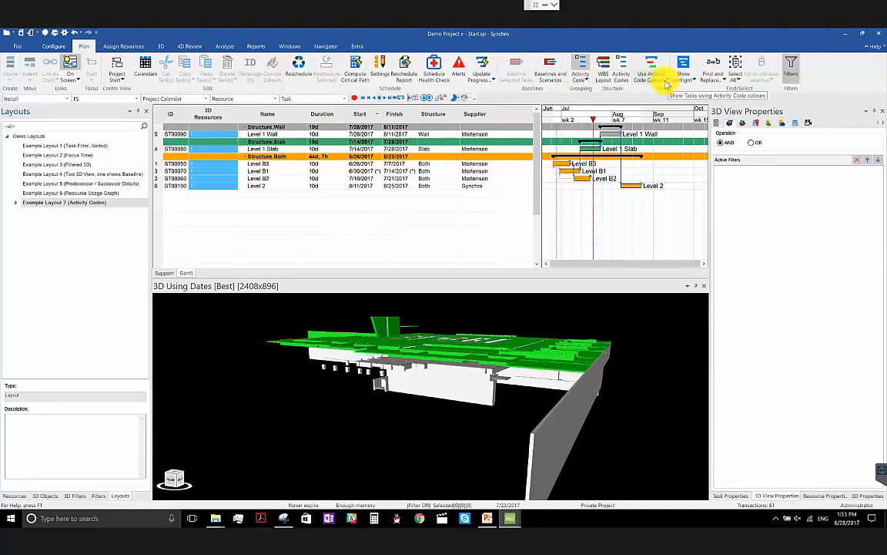
- Review the colour options for displaying tasks, and the save and export options for Example Layouts 1 and 6
{"action": "left_click", "coordinate": [666, 82]}
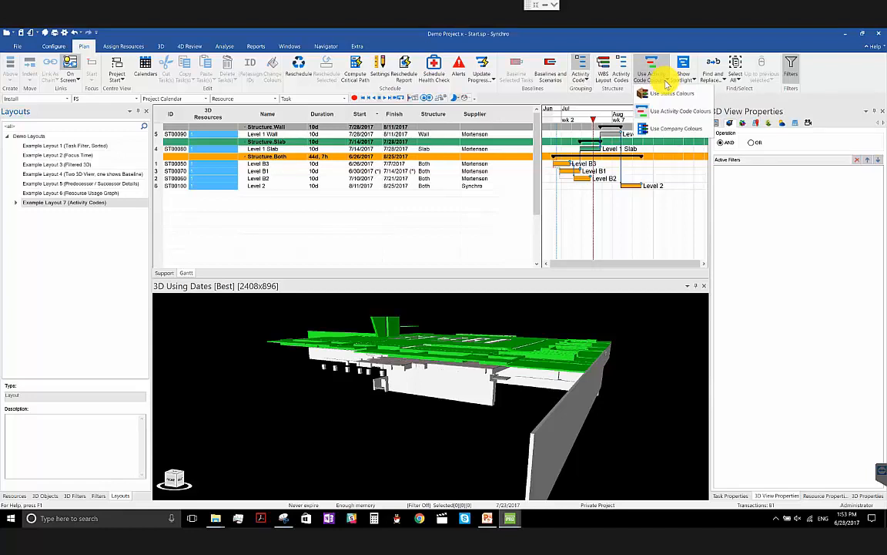
{"action": "left_click", "coordinate": [599, 29]}
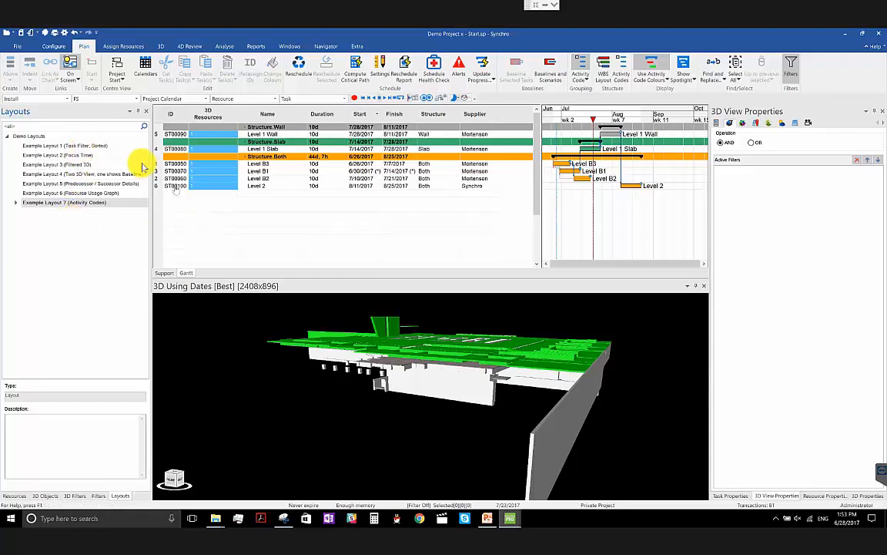
{"action": "right_click", "coordinate": [120, 148]}
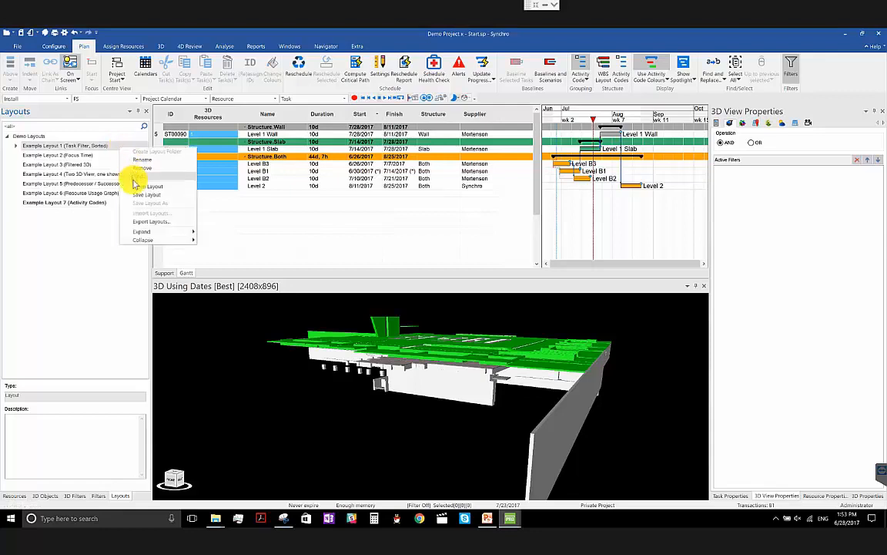
{"action": "left_click", "coordinate": [92, 251]}
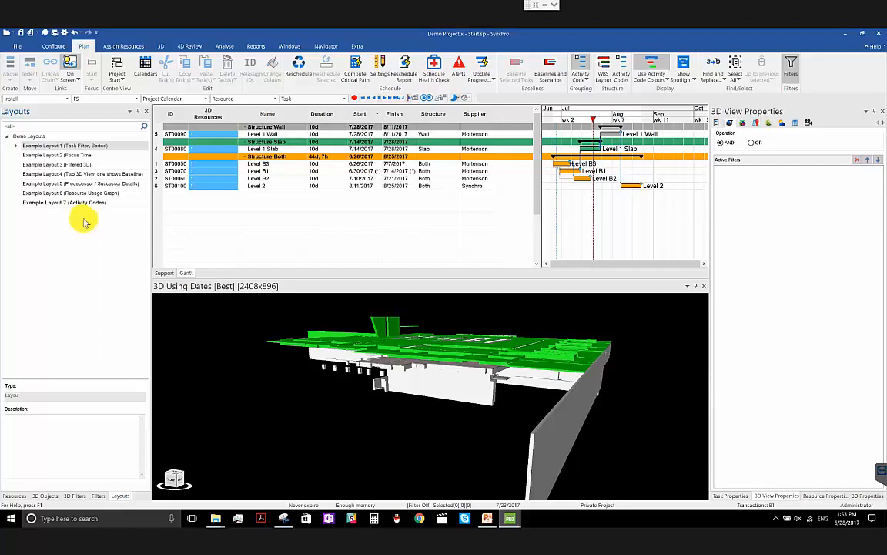
{"action": "right_click", "coordinate": [101, 194]}
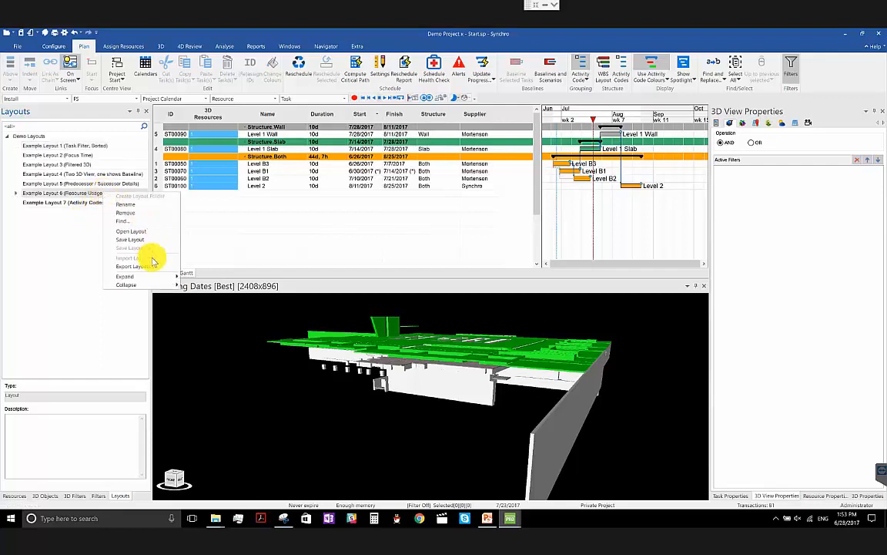
{"action": "left_click", "coordinate": [224, 34]}
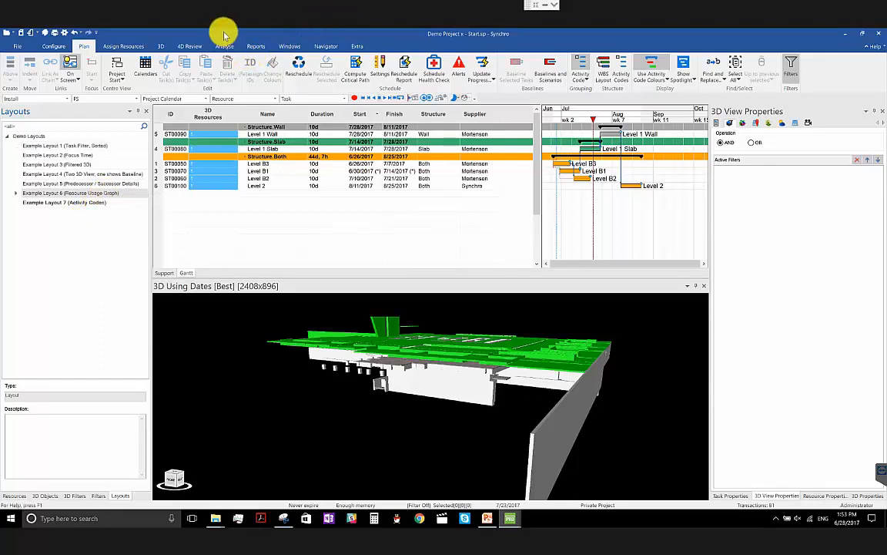
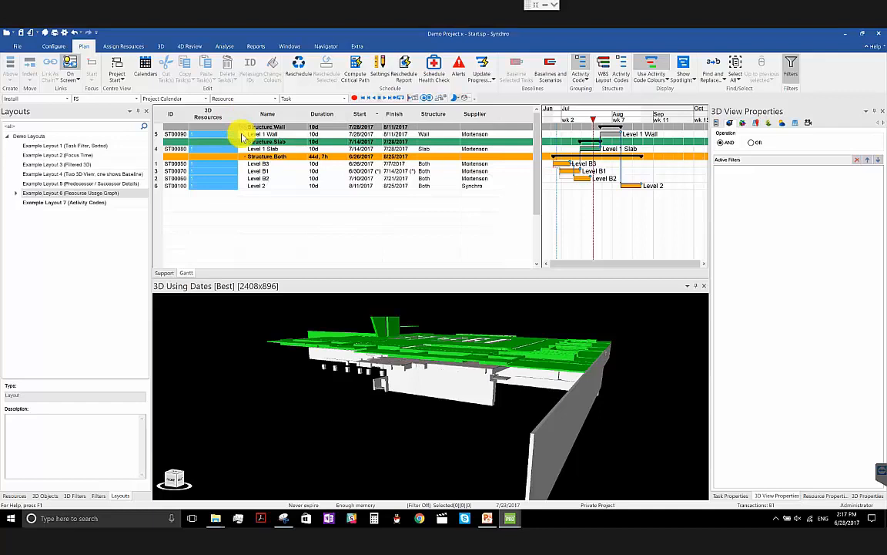
- Check the task colour display options, and close the Filters and 3D Filters windows
{"action": "left_click", "coordinate": [641, 80]}
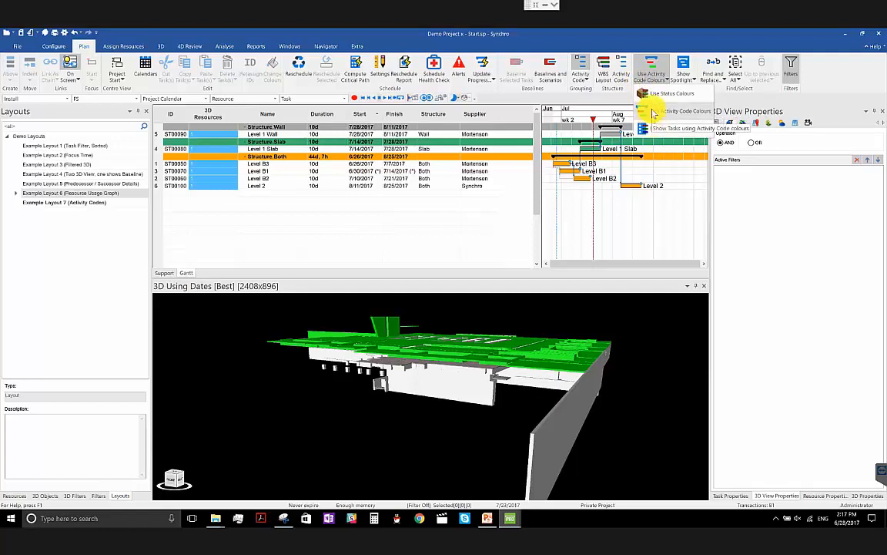
{"action": "left_click", "coordinate": [609, 36]}
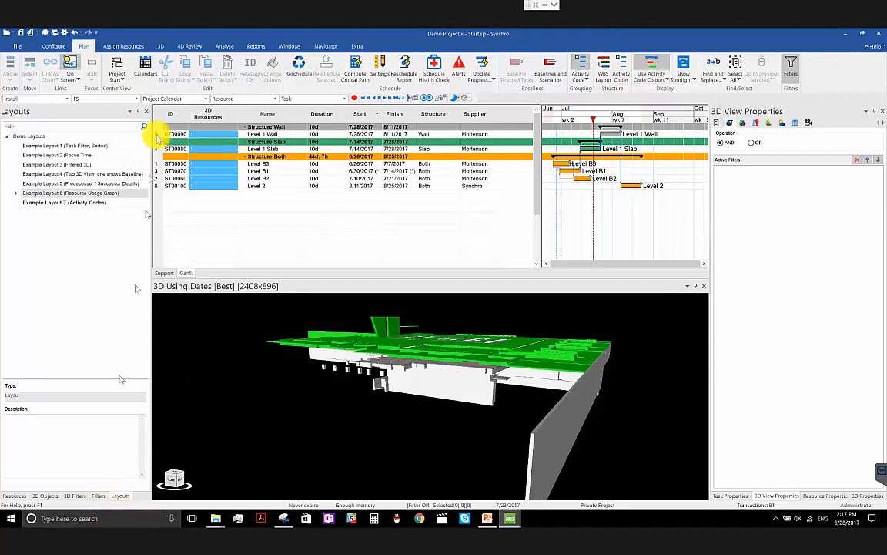
{"action": "left_click", "coordinate": [98, 495]}
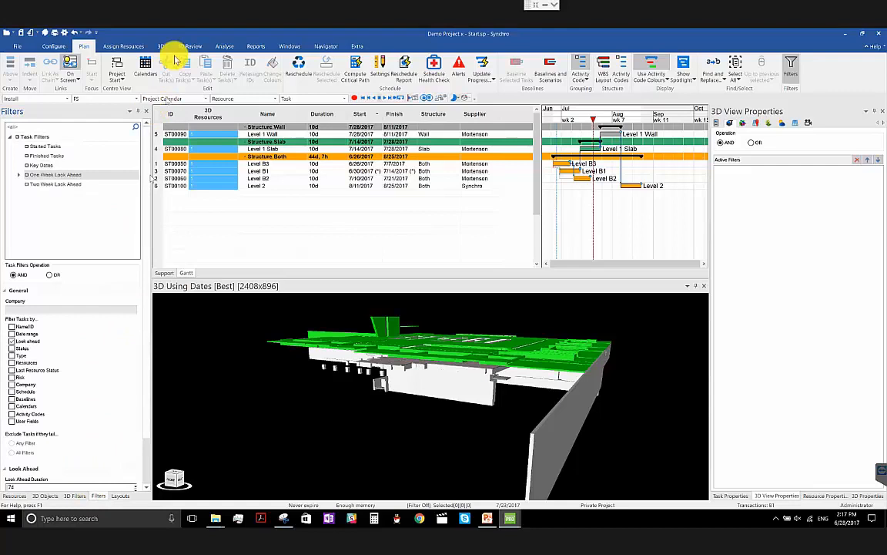
{"action": "left_click", "coordinate": [146, 113]}
{"action": "left_click", "coordinate": [85, 496]}
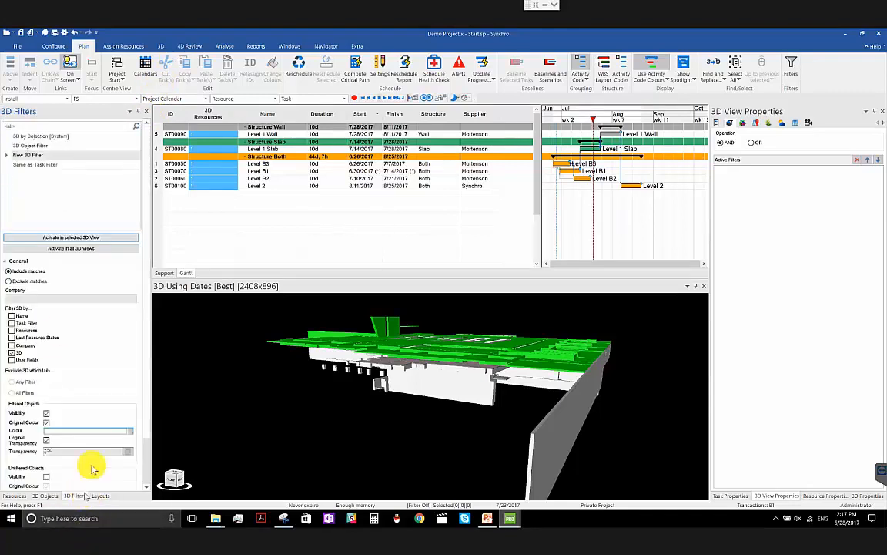
{"action": "left_click", "coordinate": [145, 110]}
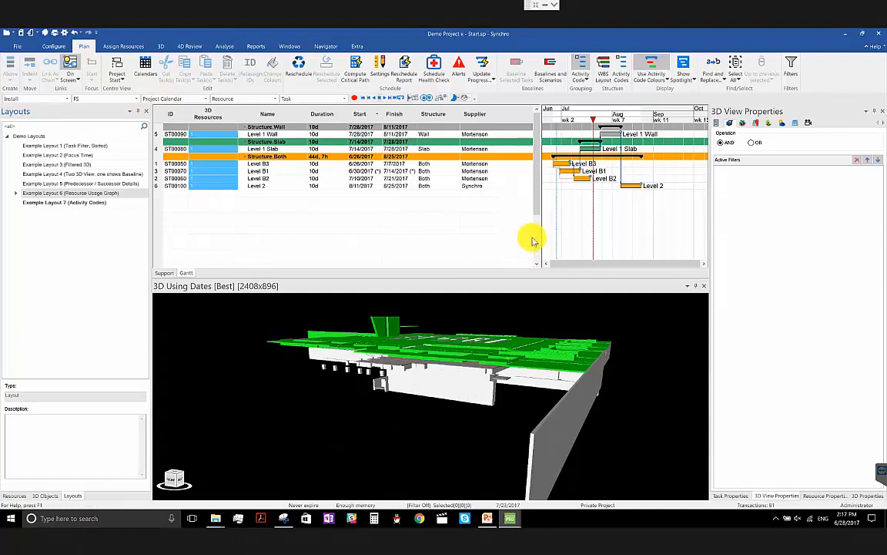
- Open the Activity Codes window and view the Wall, Slab and Both values of the Structure code
{"action": "left_click", "coordinate": [322, 49]}
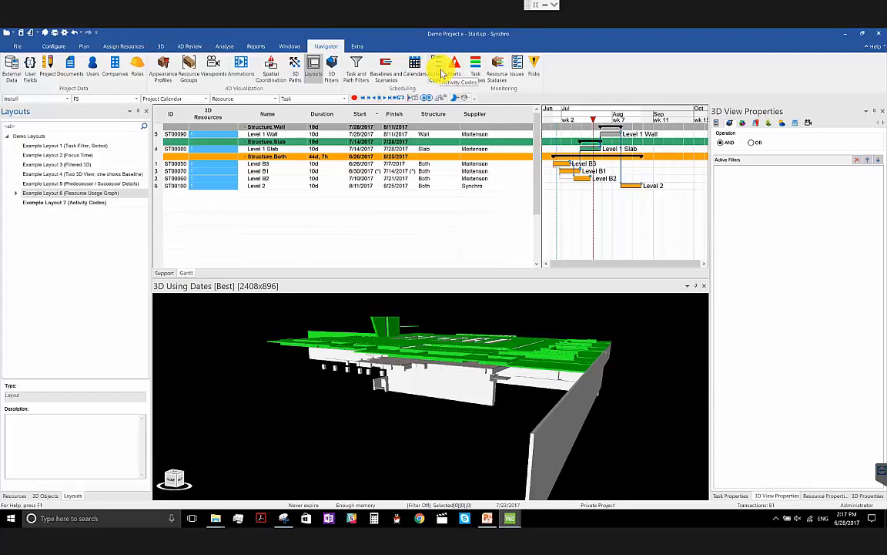
{"action": "left_click", "coordinate": [441, 71]}
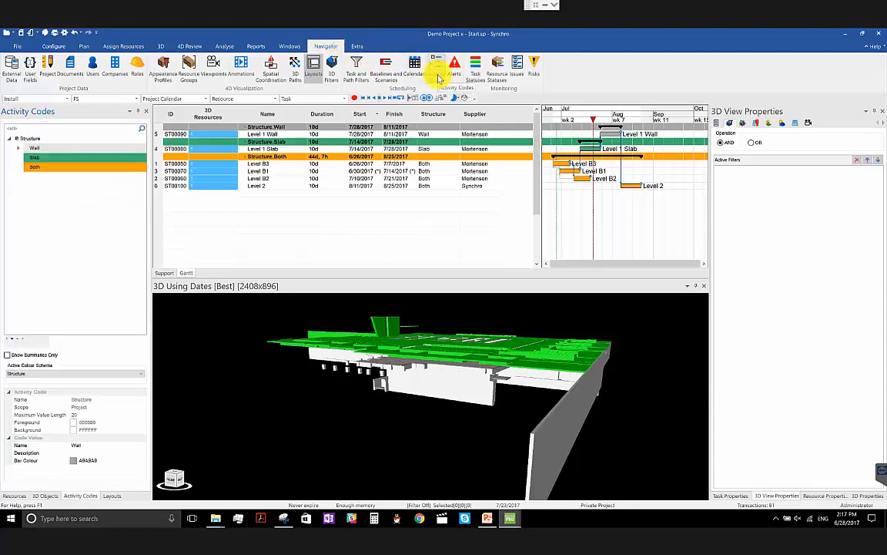
{"action": "left_click", "coordinate": [48, 138]}
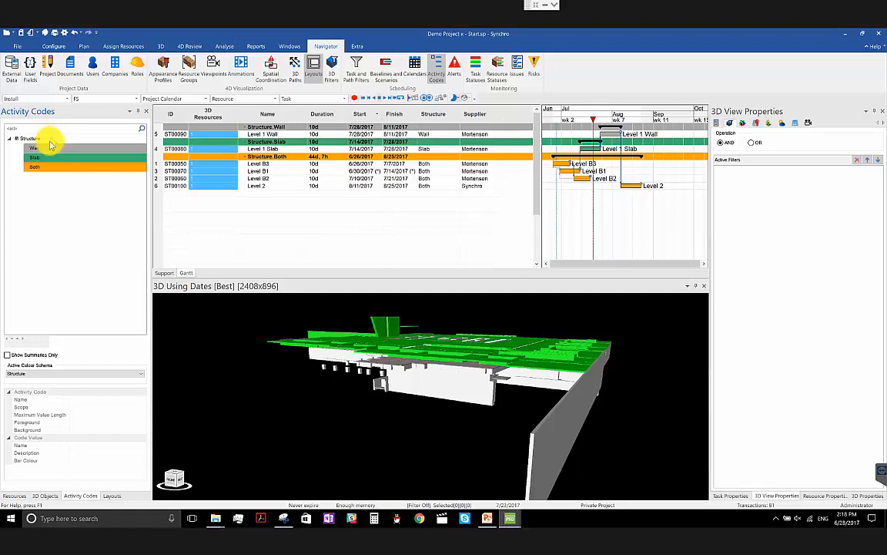
{"action": "left_click", "coordinate": [48, 146]}
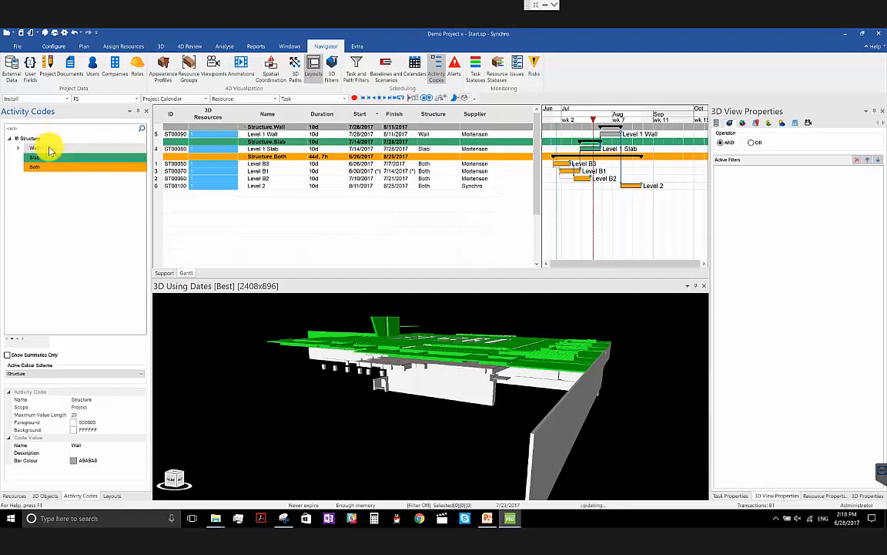
{"action": "left_click", "coordinate": [49, 158]}
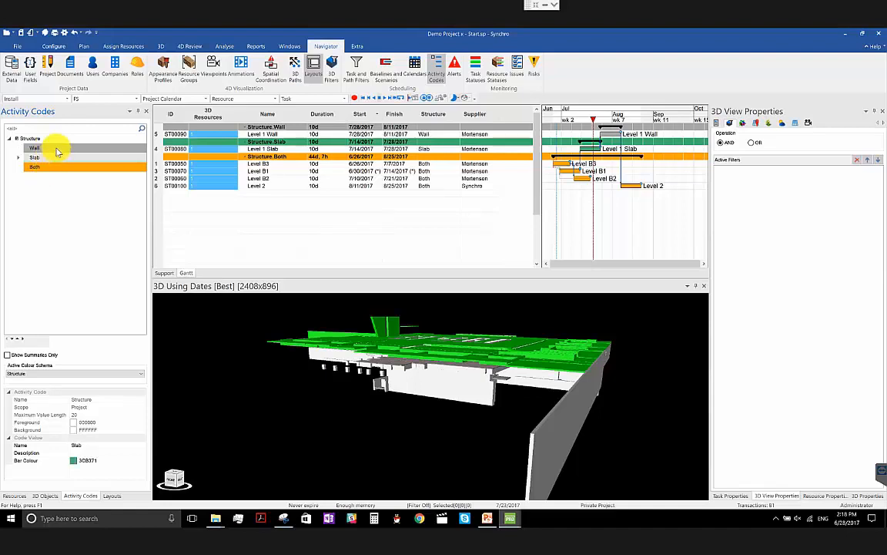
{"action": "left_click", "coordinate": [51, 166]}
{"action": "left_click", "coordinate": [44, 199]}
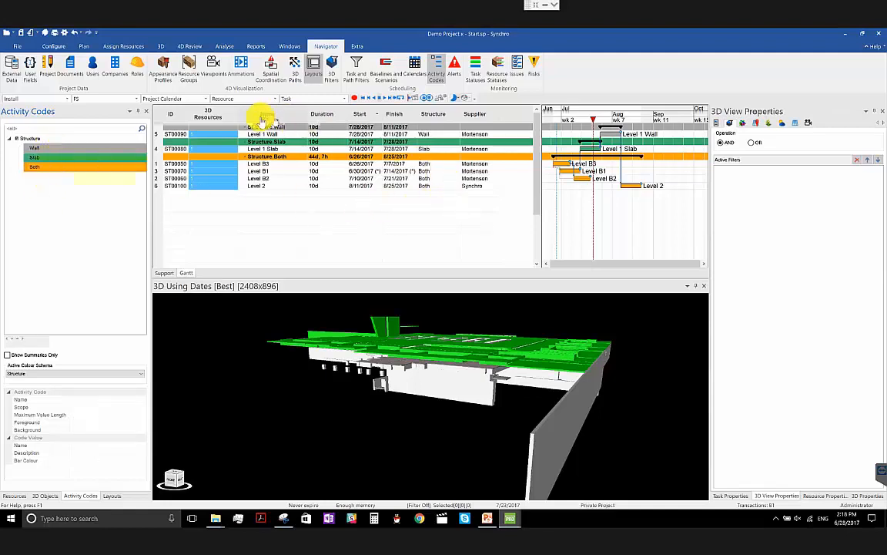
- Switch the Gantt task grouping to WBS and back to Activity Code
{"action": "left_click", "coordinate": [82, 46]}
{"action": "left_click", "coordinate": [579, 81]}
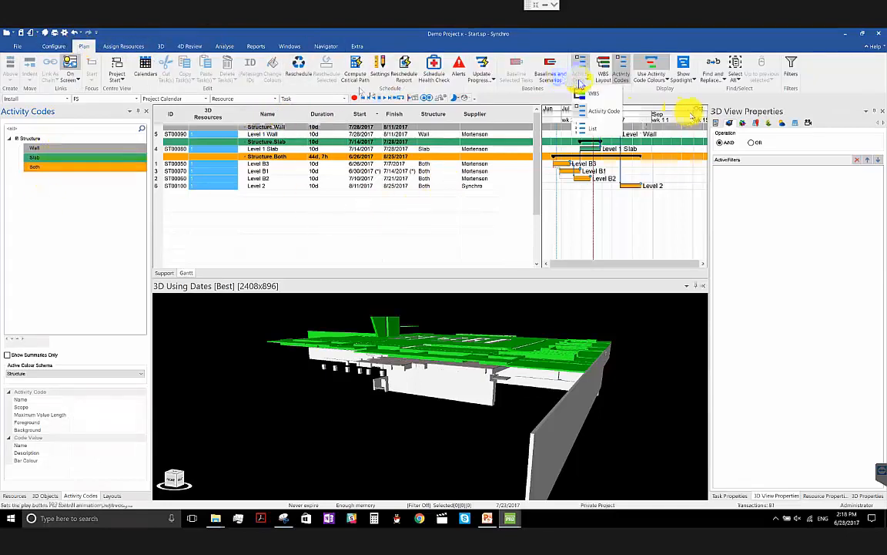
{"action": "left_click", "coordinate": [587, 93]}
{"action": "left_click", "coordinate": [580, 82]}
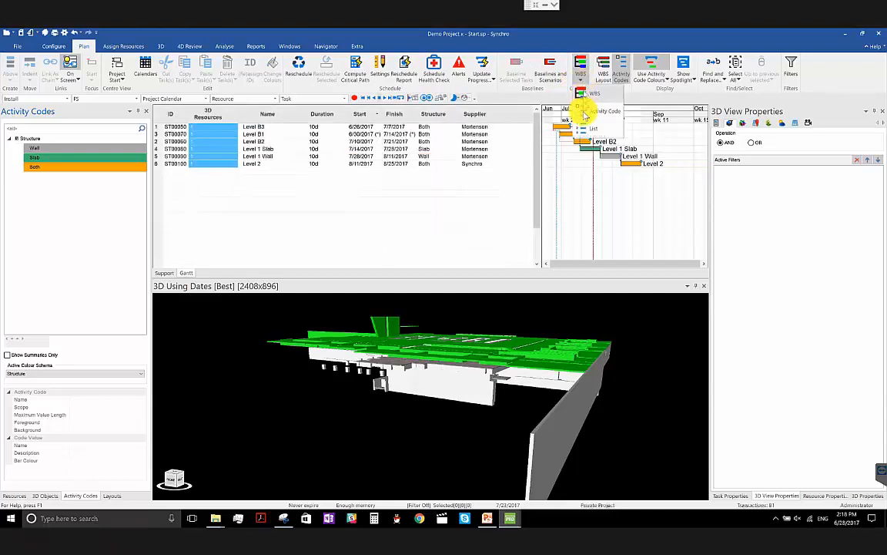
{"action": "left_click", "coordinate": [589, 112]}
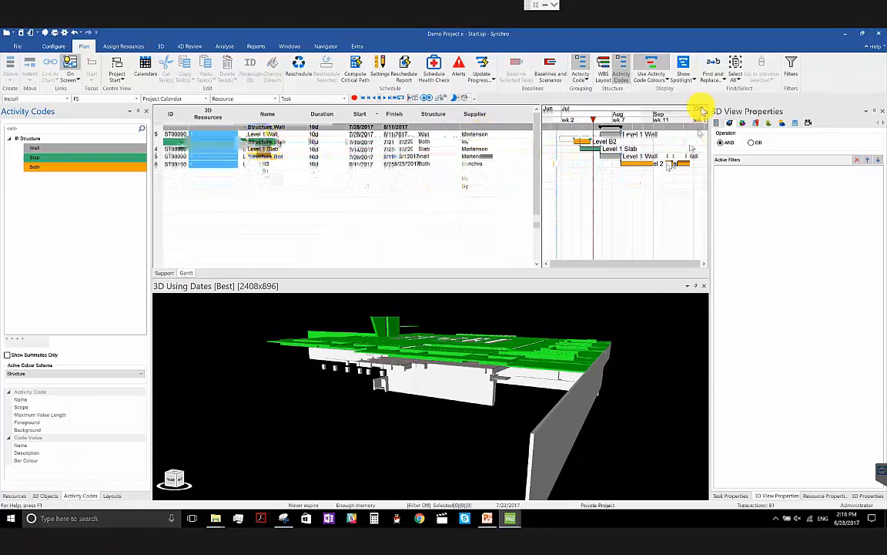
- Switch the Gantt bars to status colours and back to activity code colours
{"action": "left_click", "coordinate": [667, 80]}
{"action": "left_click", "coordinate": [667, 94]}
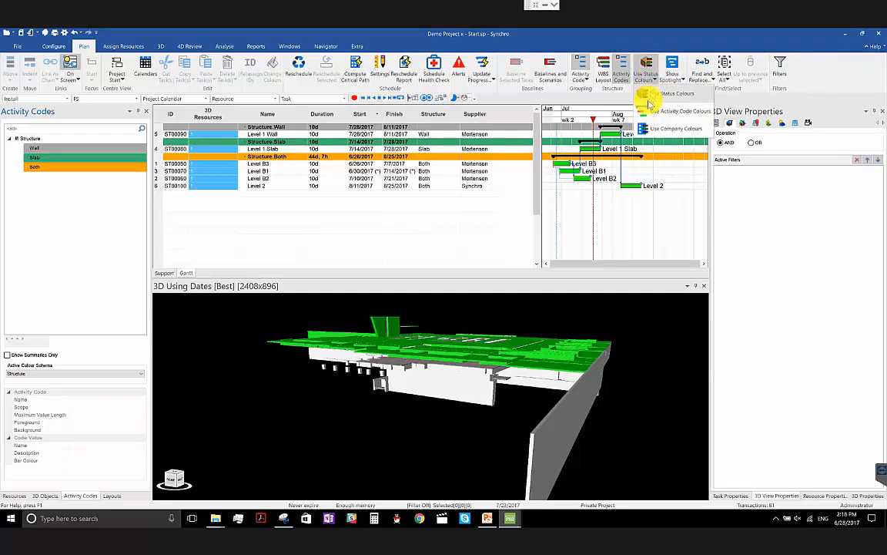
{"action": "left_click", "coordinate": [648, 113]}
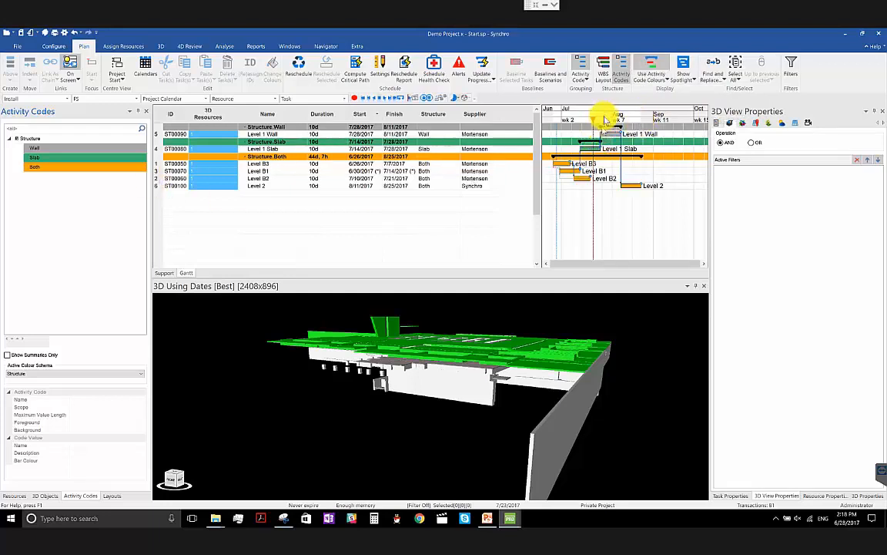
- View the bar colour choices for the Slab activity code without picking a new colour
{"action": "left_click", "coordinate": [76, 148]}
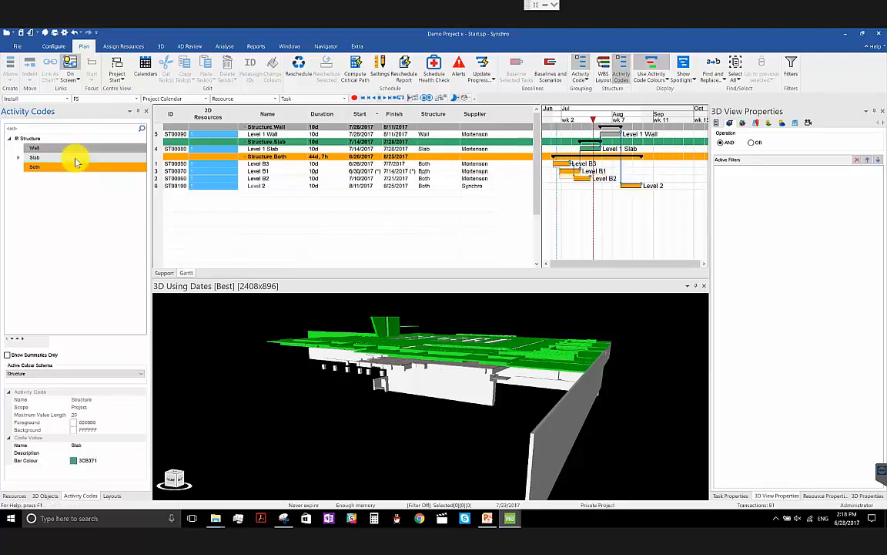
{"action": "left_click", "coordinate": [75, 158]}
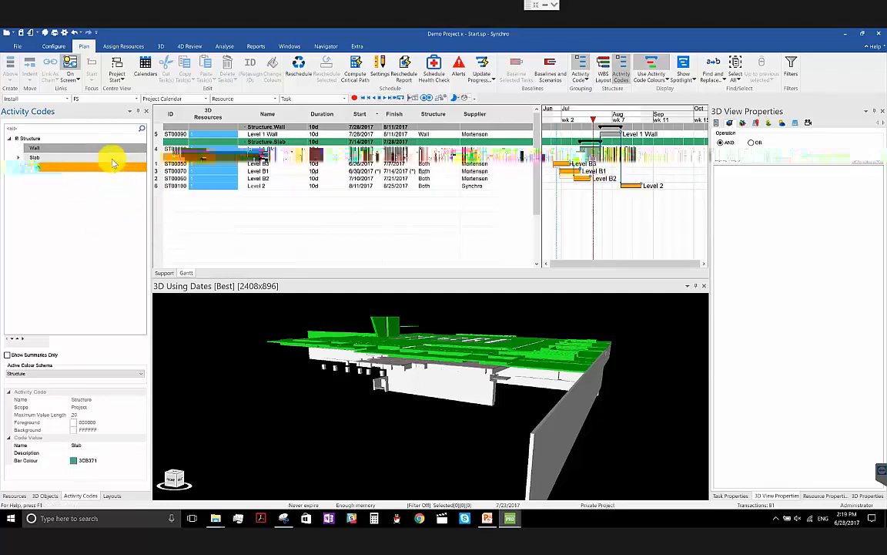
{"action": "left_click", "coordinate": [81, 460]}
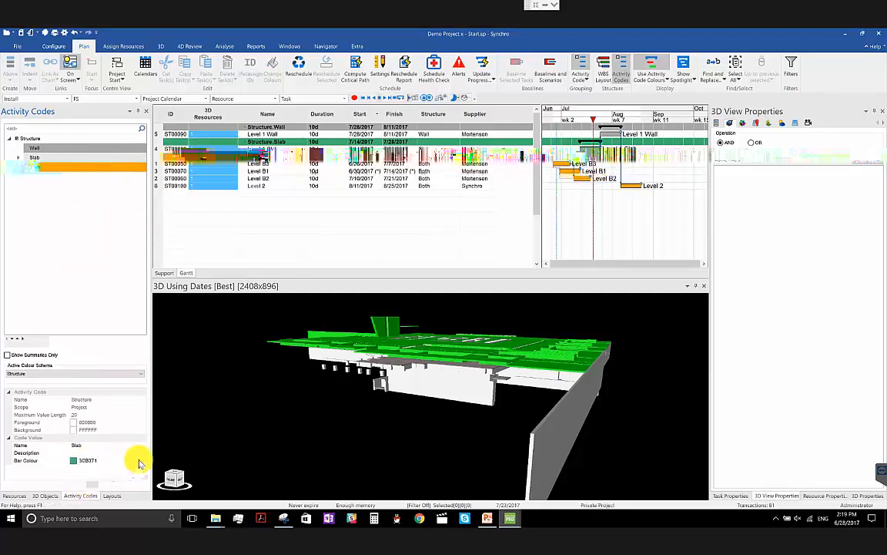
{"action": "left_click", "coordinate": [142, 460]}
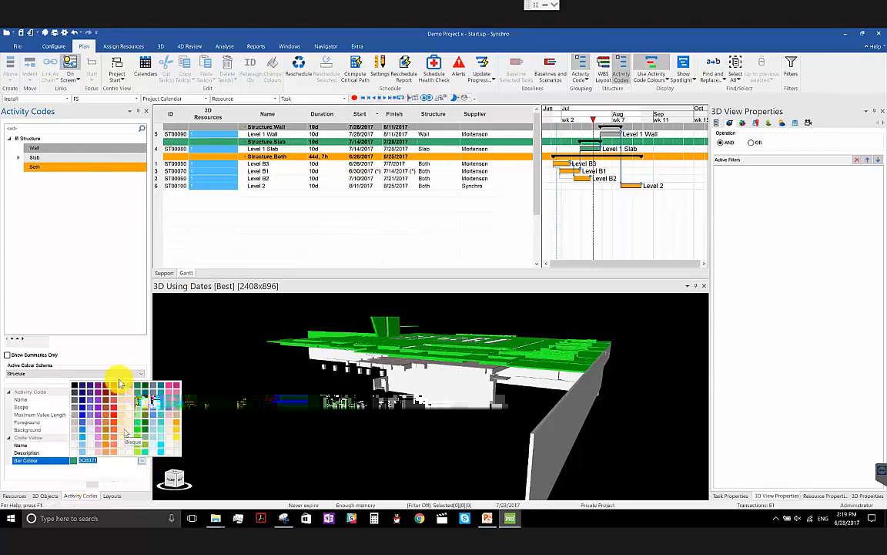
{"action": "left_click", "coordinate": [87, 262]}
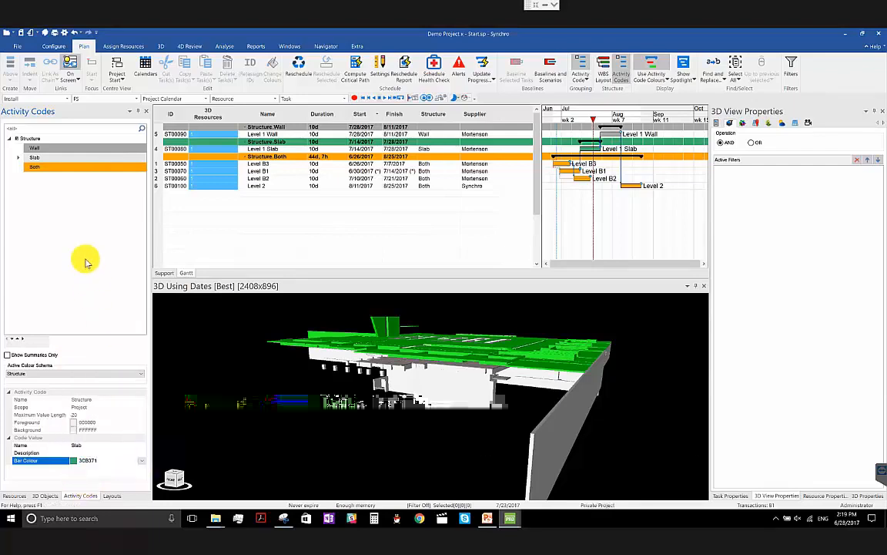
- Switch to PowerPoint to view the activity code colours slide, and return to Synchro
{"action": "left_click", "coordinate": [485, 520]}
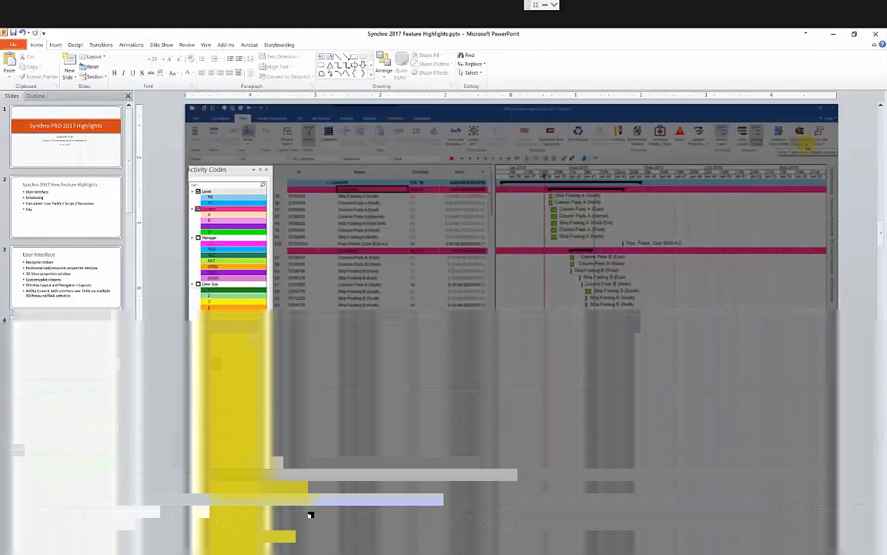
{"action": "left_click", "coordinate": [359, 162]}
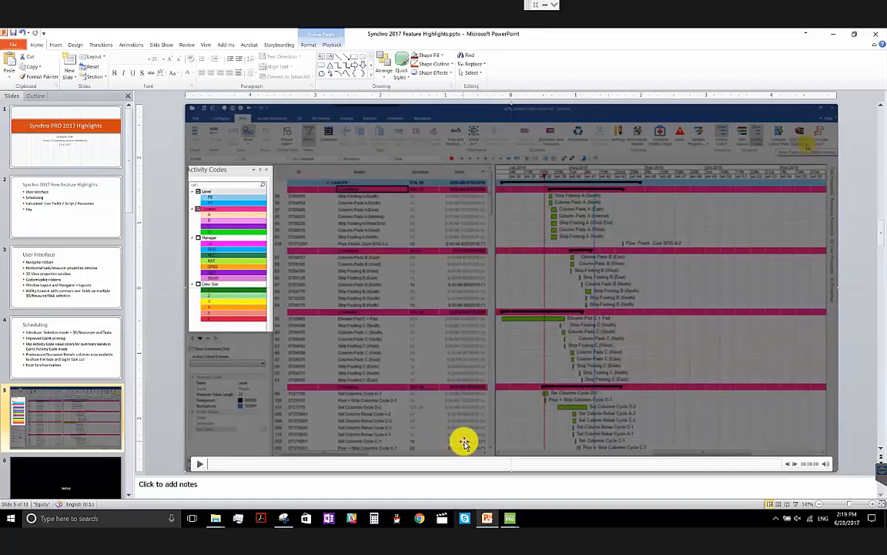
{"action": "mouse_move", "coordinate": [510, 518]}
{"action": "left_click", "coordinate": [485, 490]}
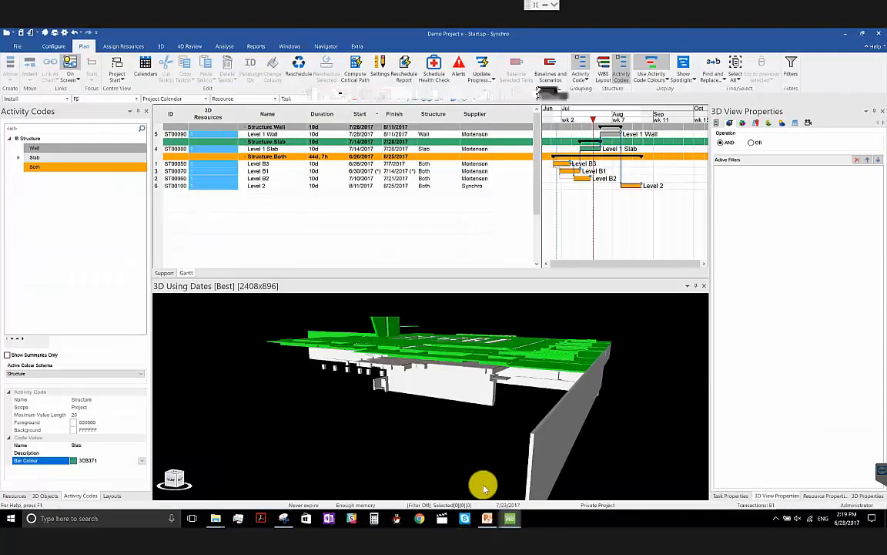
- Start the Print command for the active document
{"action": "left_click", "coordinate": [20, 48]}
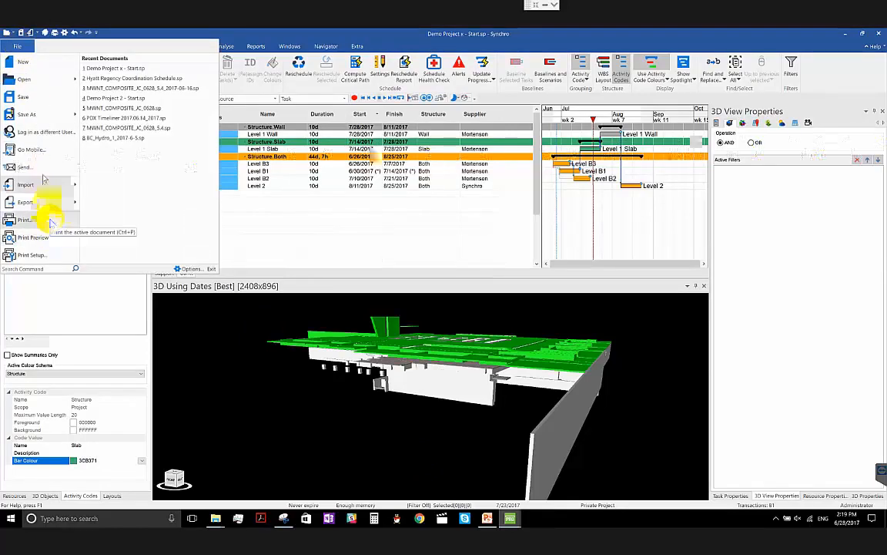
{"action": "left_click", "coordinate": [50, 222]}
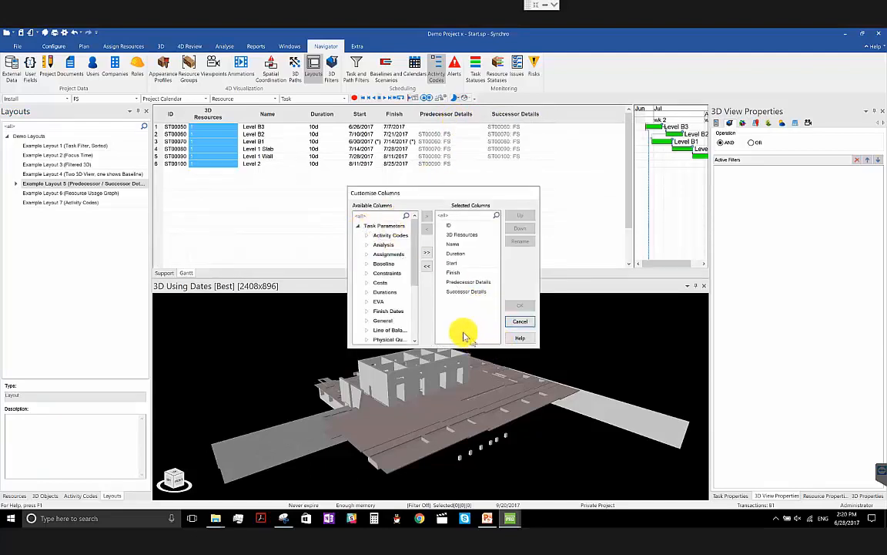
- Look through the available Activity Codes columns without changing the Gantt columns, and select Level B2's Predecessor Details cell
{"action": "left_click_drag", "start_coordinate": [416, 282], "coordinate": [396, 229]}
{"action": "left_click", "coordinate": [368, 235]}
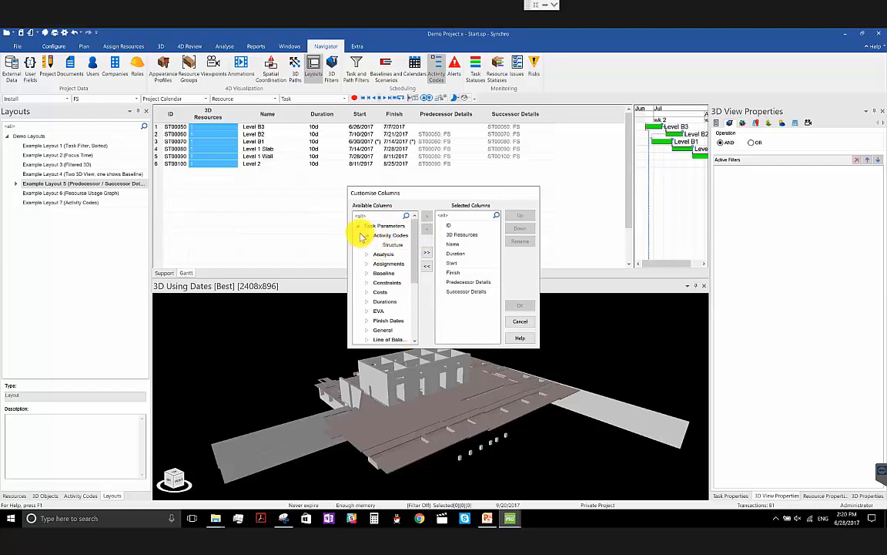
{"action": "left_click", "coordinate": [368, 235]}
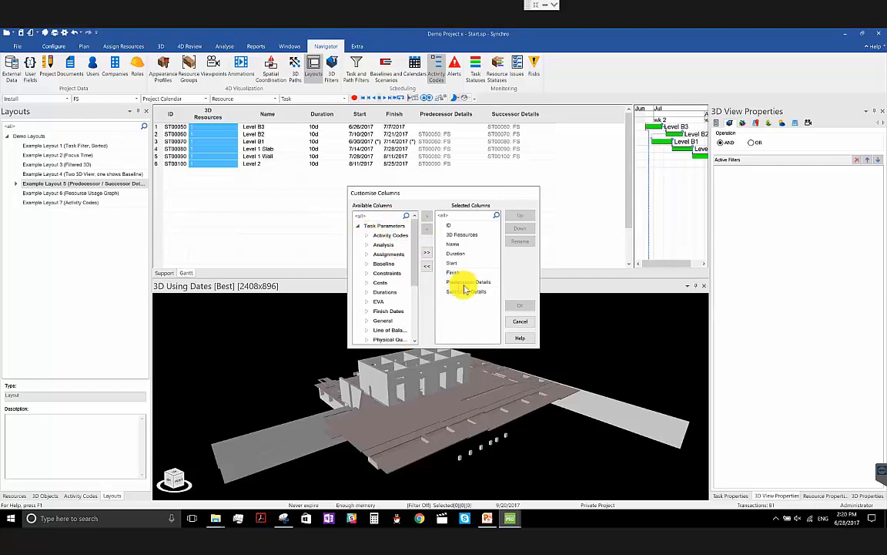
{"action": "left_click", "coordinate": [520, 323]}
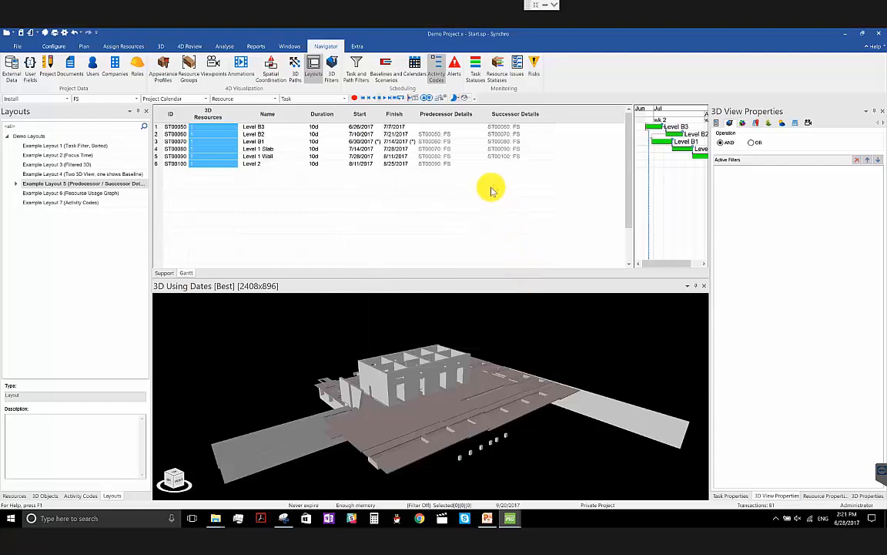
{"action": "left_click", "coordinate": [428, 135]}
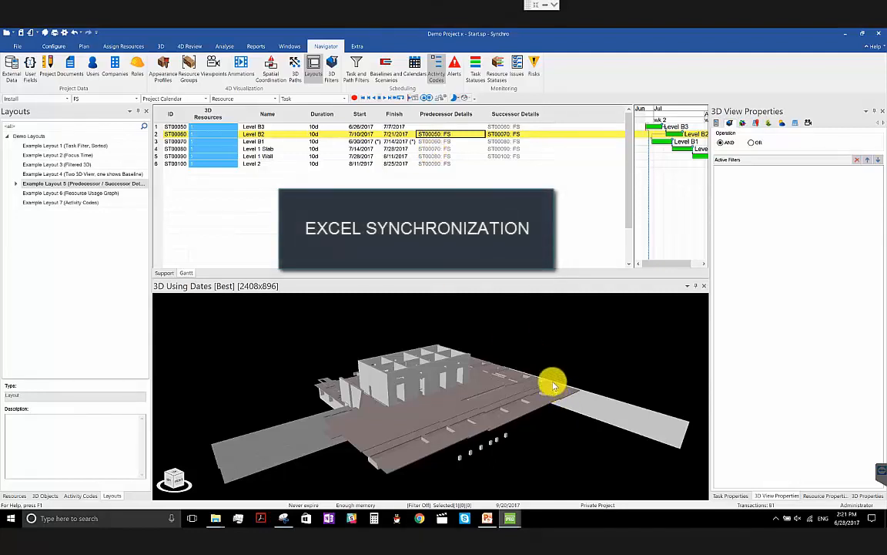
- Open Example Layout 7 (Activity Codes) without saving the current layout
{"action": "left_click", "coordinate": [78, 496]}
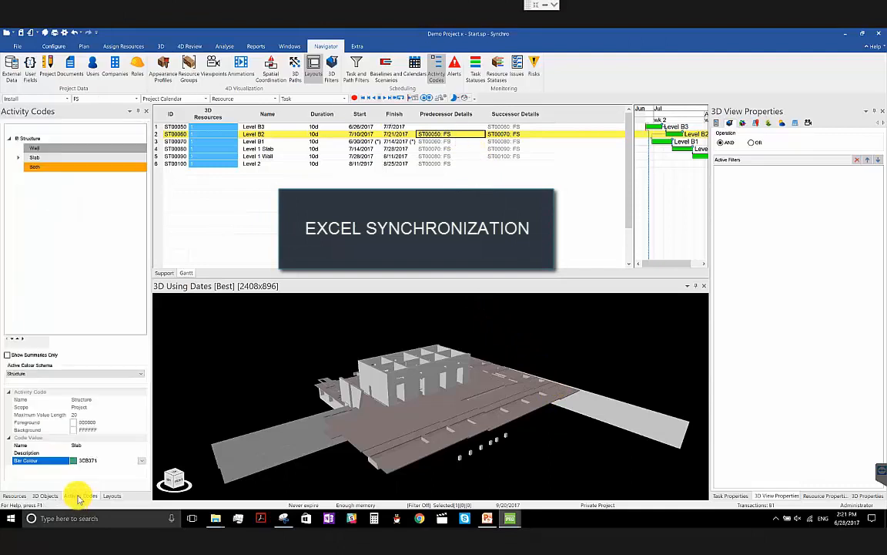
{"action": "left_click", "coordinate": [110, 496]}
{"action": "right_click", "coordinate": [130, 203]}
{"action": "left_click", "coordinate": [188, 242]}
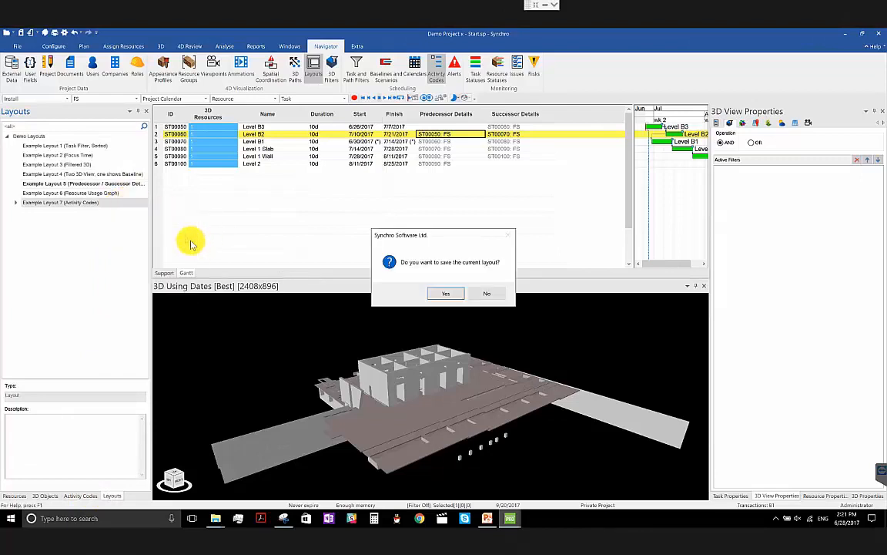
{"action": "left_click", "coordinate": [484, 294]}
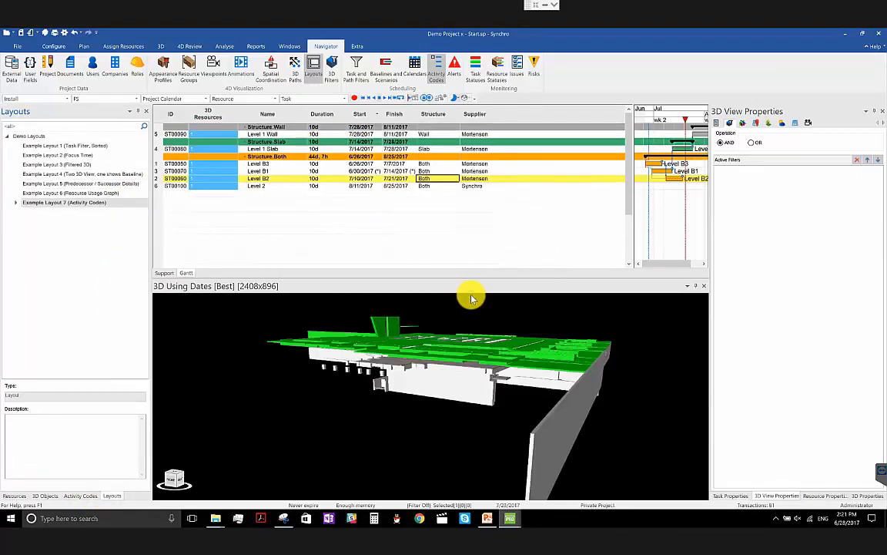
- Switch to the File Explorer window showing the 2017 New Feature Highlights folder
{"action": "mouse_move", "coordinate": [217, 525]}
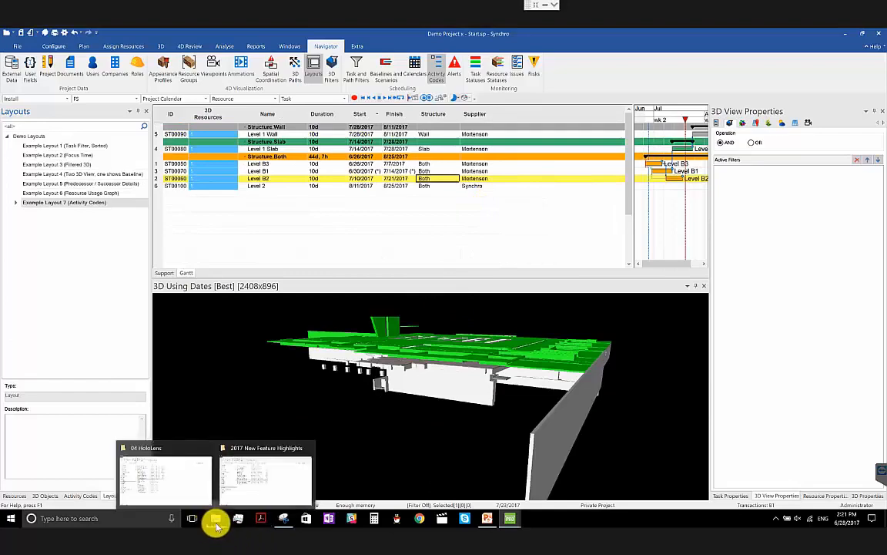
{"action": "left_click", "coordinate": [265, 475]}
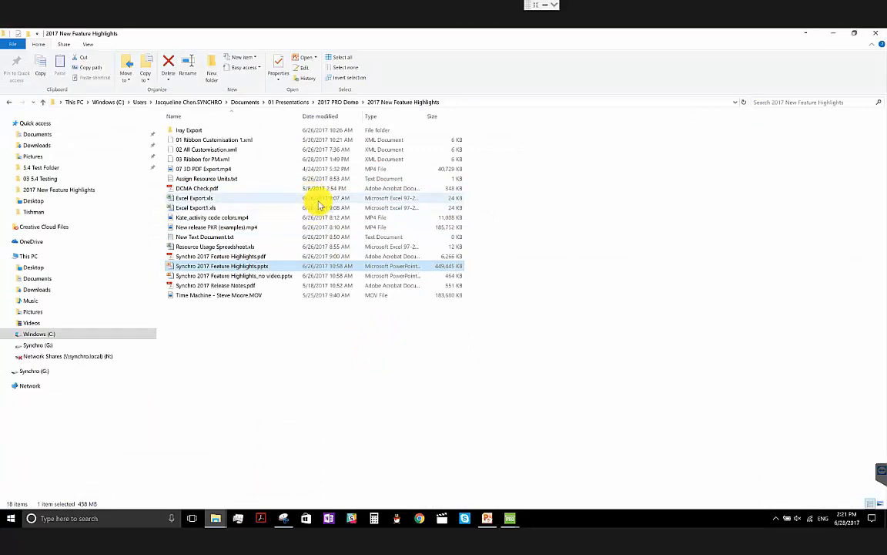
- Open Excel Export.xls in a smaller window in front of the Synchro project and select Level B1's activity code cell on the Tasks sheet
{"action": "left_click", "coordinate": [319, 202]}
{"action": "double_click", "coordinate": [320, 204]}
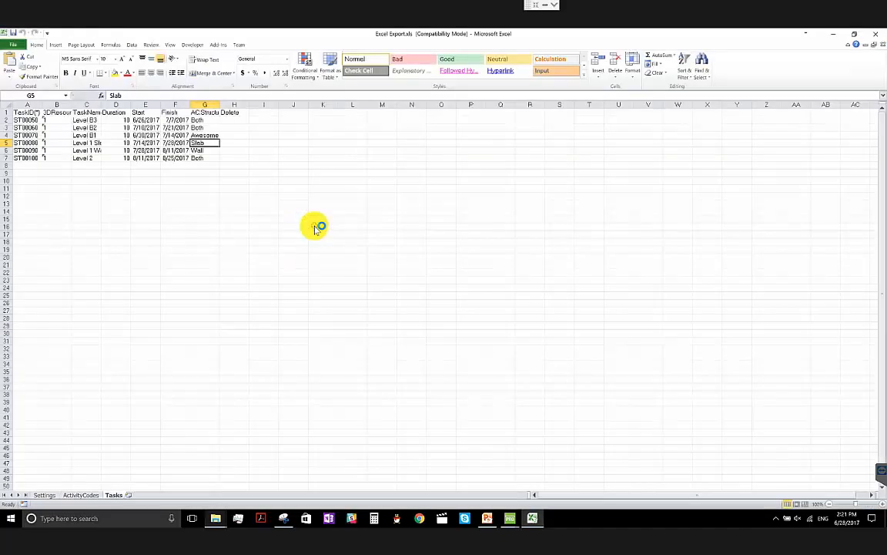
{"action": "left_click_drag", "start_coordinate": [445, 30], "coordinate": [886, 73]}
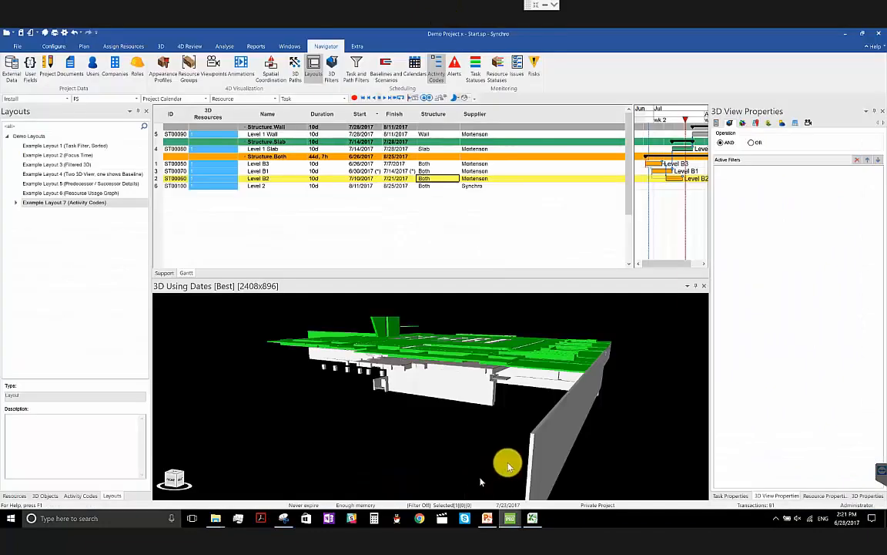
{"action": "left_click", "coordinate": [532, 518]}
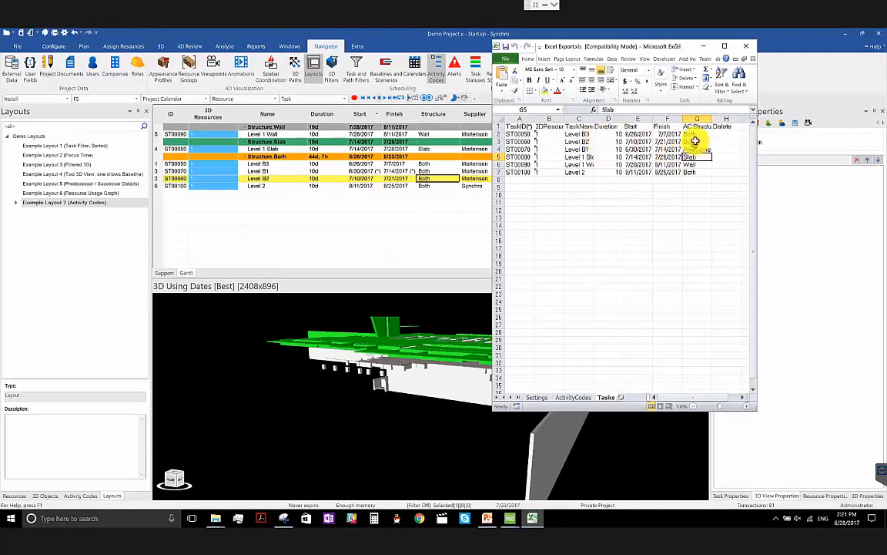
{"action": "left_click", "coordinate": [697, 149]}
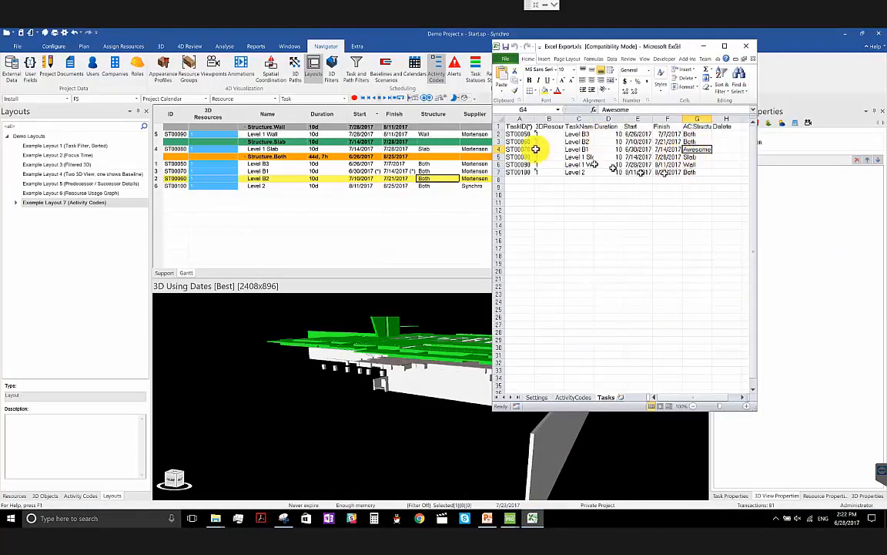
- Switch back to Synchro and change the Gantt task grouping to a flat List
{"action": "left_click", "coordinate": [162, 29]}
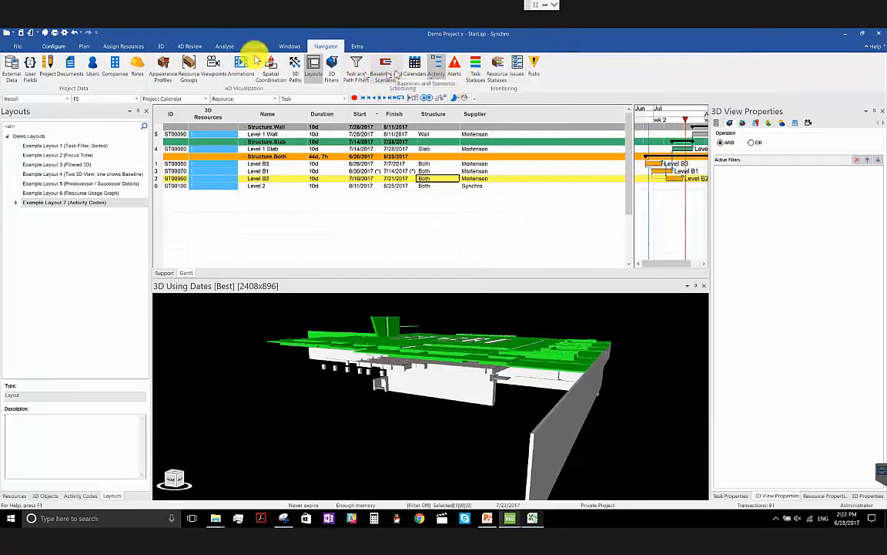
{"action": "left_click", "coordinate": [83, 46]}
{"action": "left_click", "coordinate": [590, 81]}
{"action": "left_click", "coordinate": [594, 127]}
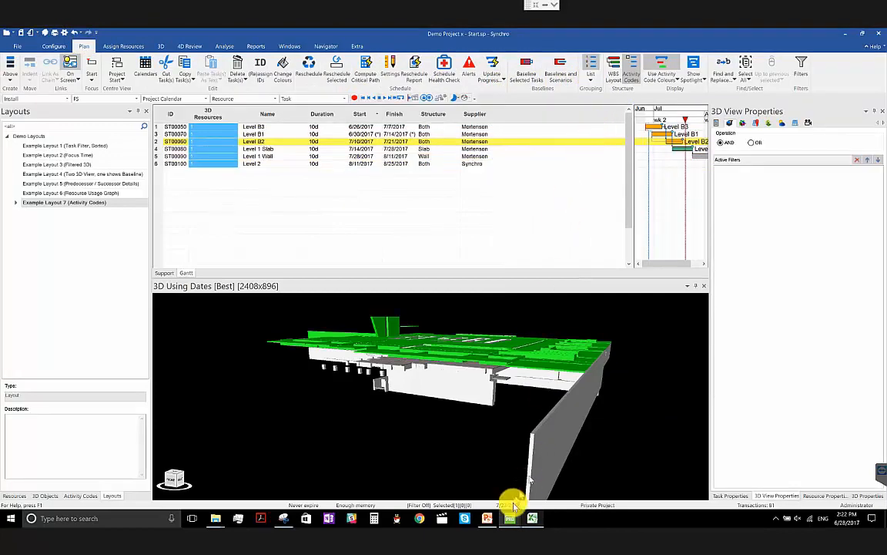
- Compare the Tasks and ActivityCodes sheets of Excel Export.xls with the Gantt tasks, and close the workbook
{"action": "left_click", "coordinate": [532, 518]}
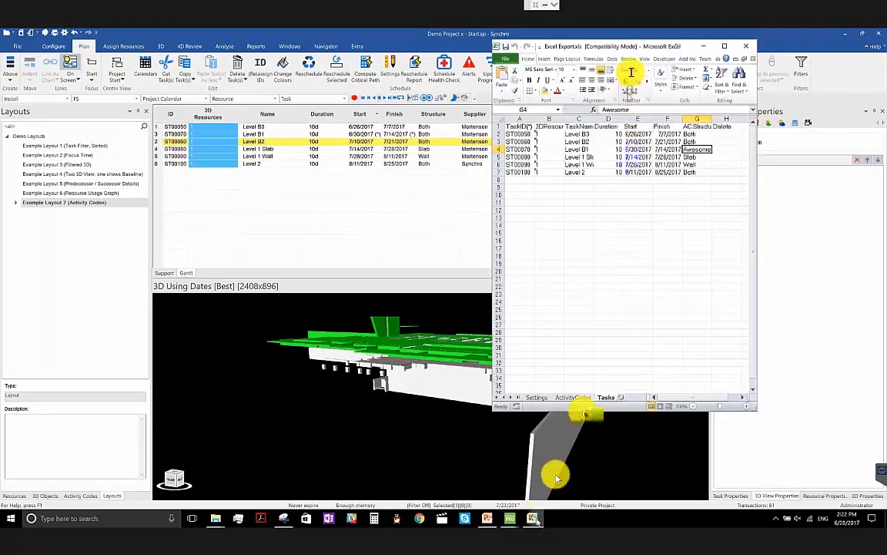
{"action": "left_click_drag", "start_coordinate": [644, 44], "coordinate": [689, 44]}
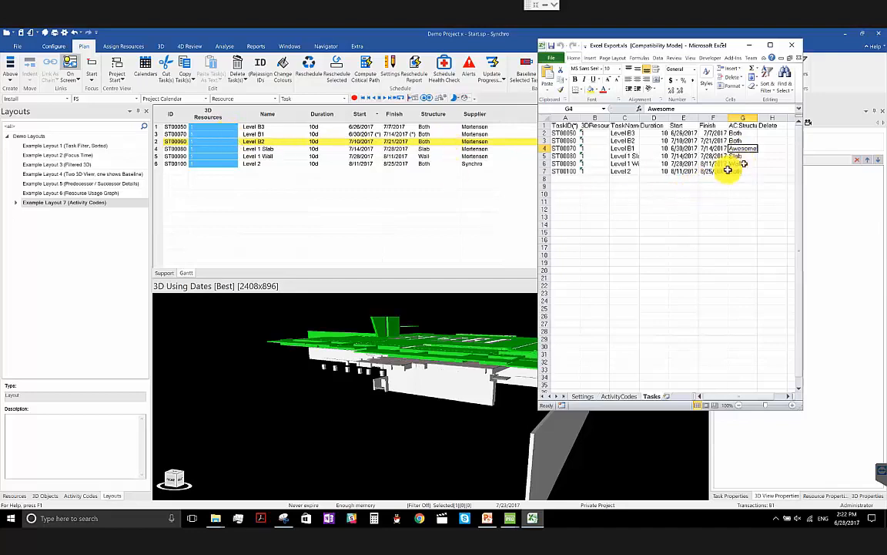
{"action": "left_click", "coordinate": [620, 396]}
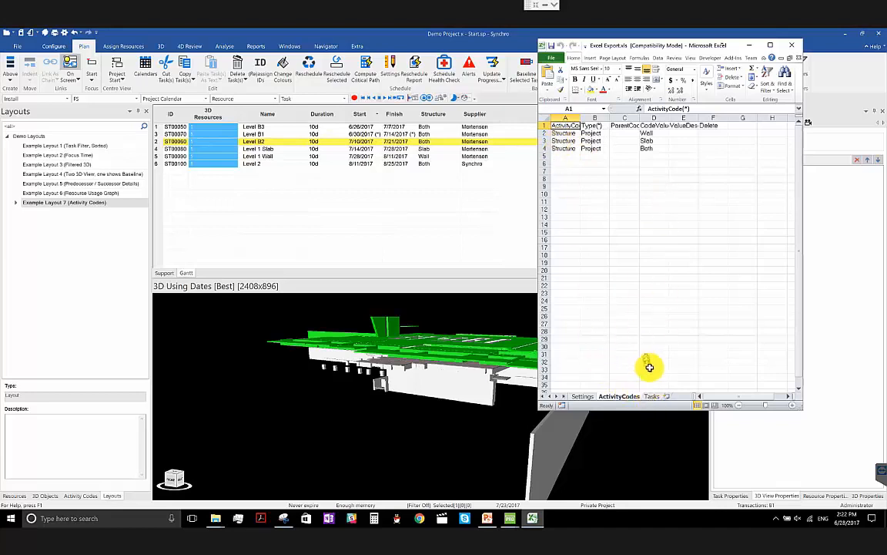
{"action": "left_click", "coordinate": [651, 396]}
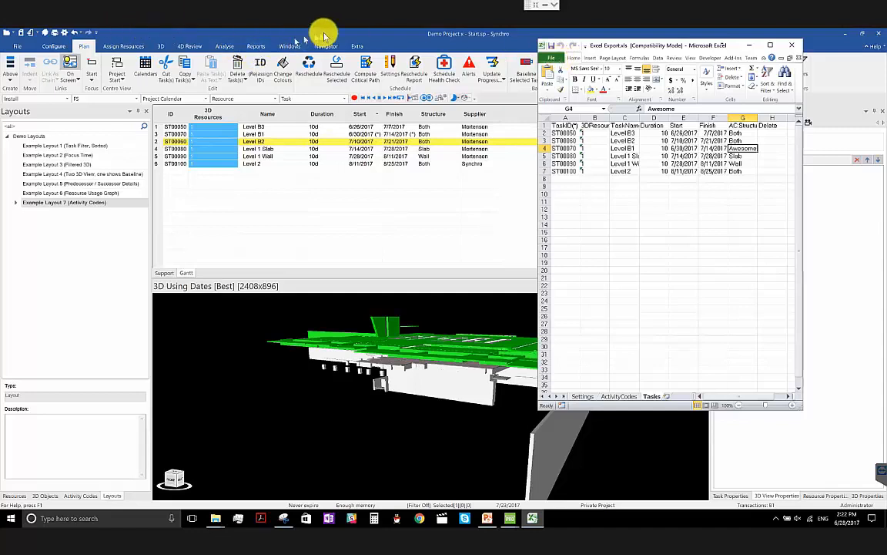
{"action": "left_click", "coordinate": [795, 46]}
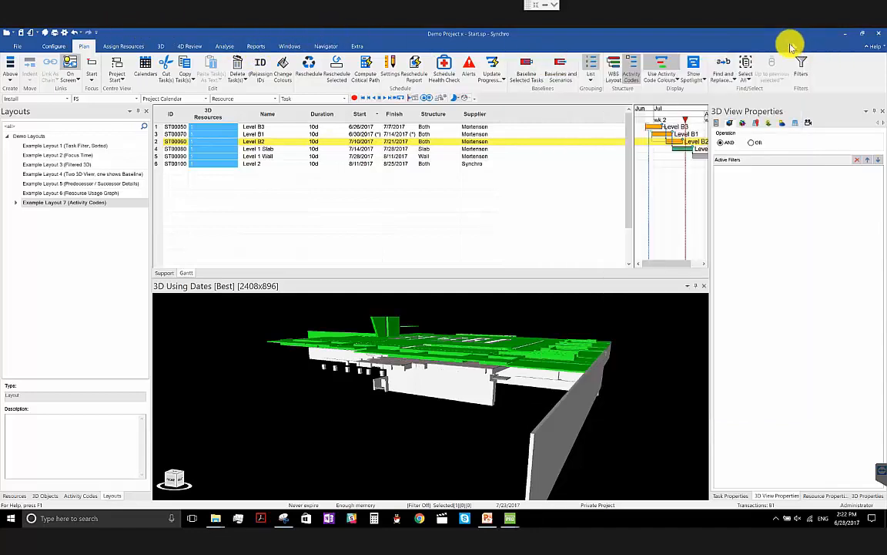
- Start a Microsoft Excel import that synchronises from Excel Export.xls and proceed to the object processing options
{"action": "left_click", "coordinate": [17, 47]}
{"action": "mouse_move", "coordinate": [44, 184]}
{"action": "left_click", "coordinate": [115, 220]}
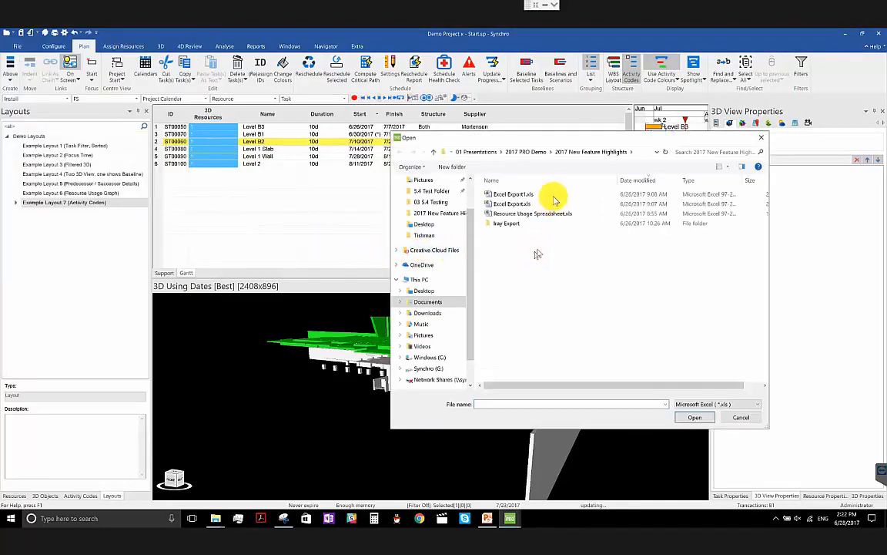
{"action": "double_click", "coordinate": [603, 204]}
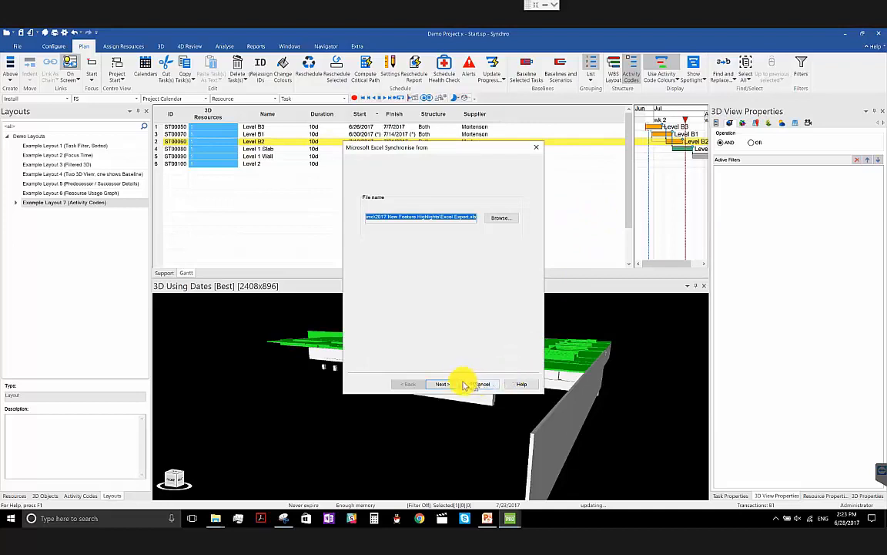
{"action": "left_click", "coordinate": [441, 384]}
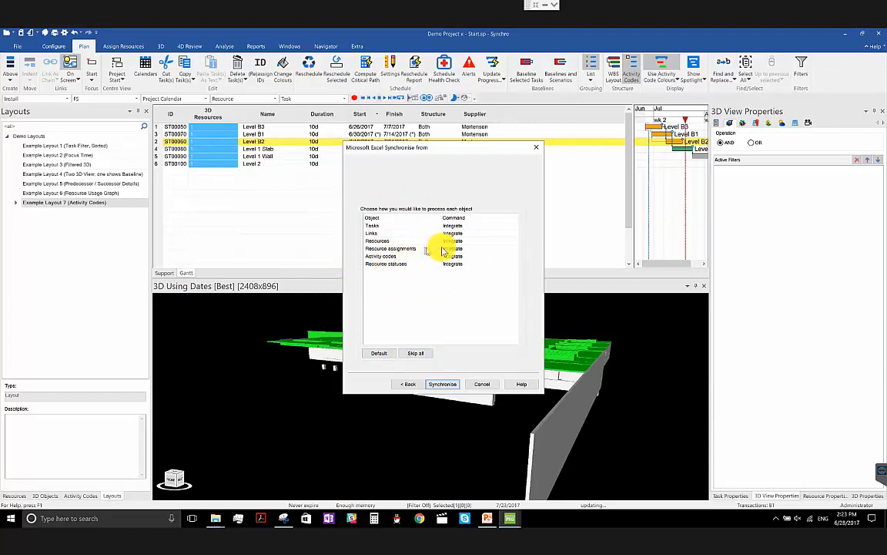
- Set every synchronisation object to Skip except Tasks and Activity codes, which are set to Integrate
{"action": "left_click", "coordinate": [456, 225]}
{"action": "left_click", "coordinate": [466, 241]}
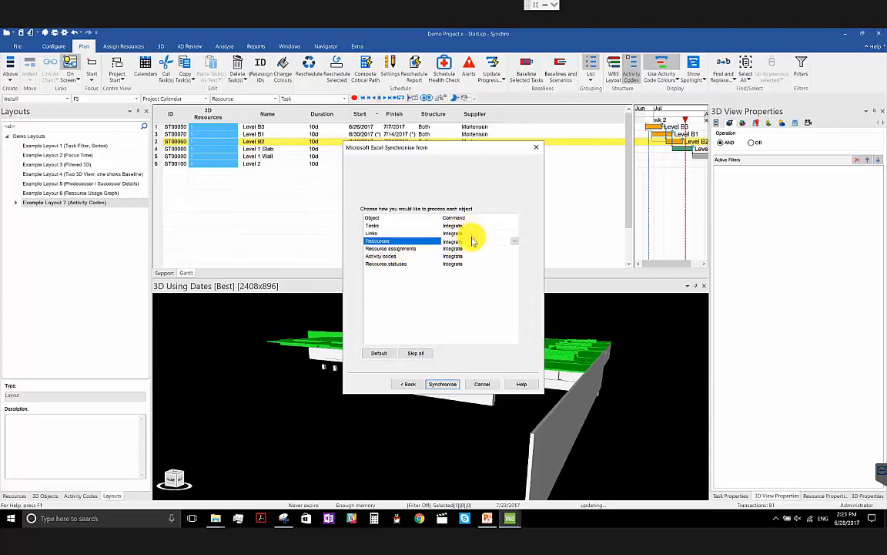
{"action": "left_click", "coordinate": [412, 354]}
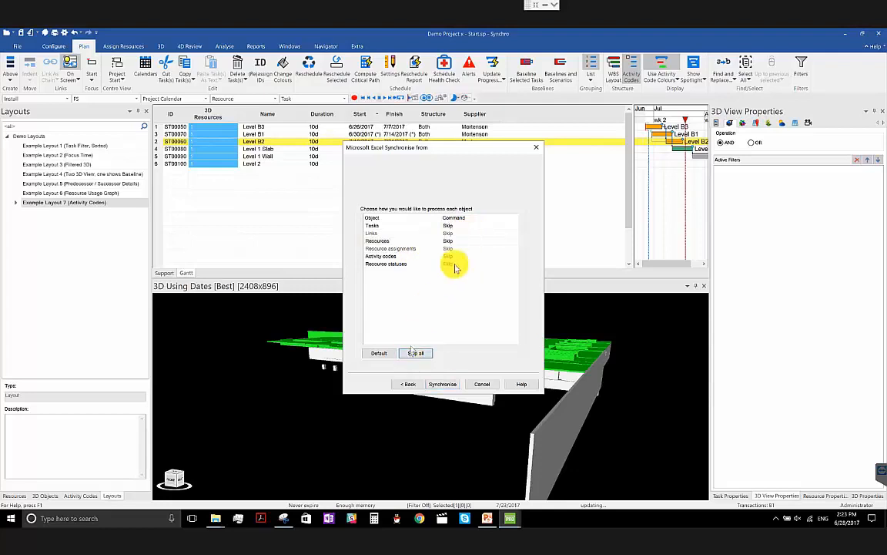
{"action": "left_click", "coordinate": [510, 226]}
{"action": "left_click", "coordinate": [516, 228]}
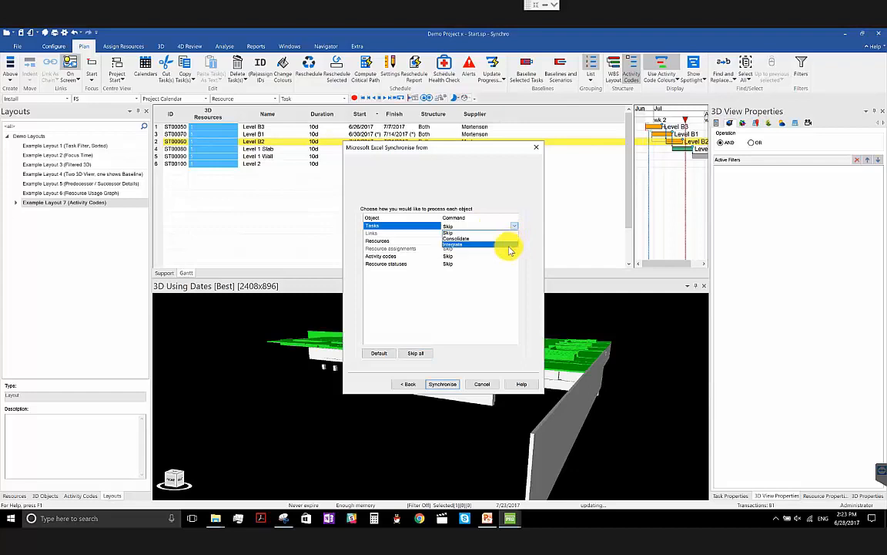
{"action": "left_click", "coordinate": [509, 245]}
{"action": "left_click", "coordinate": [508, 256]}
{"action": "left_click", "coordinate": [513, 258]}
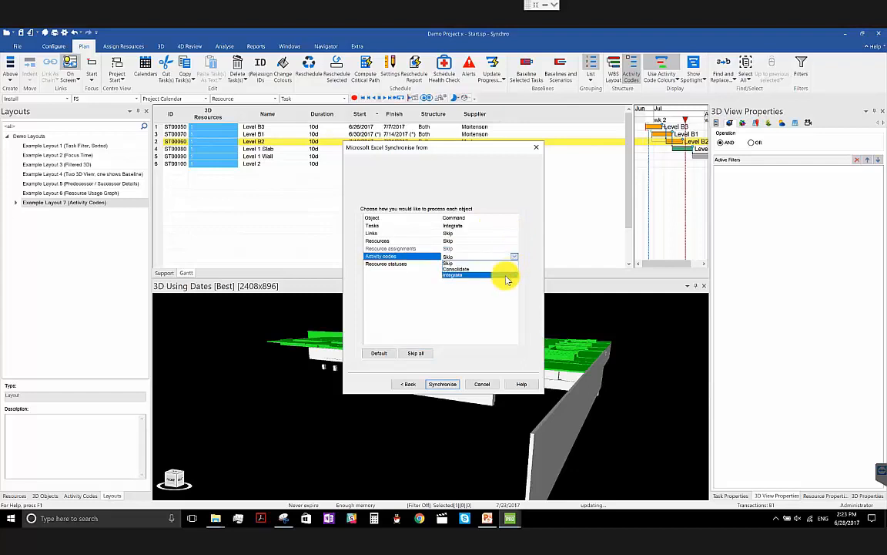
{"action": "left_click", "coordinate": [507, 276]}
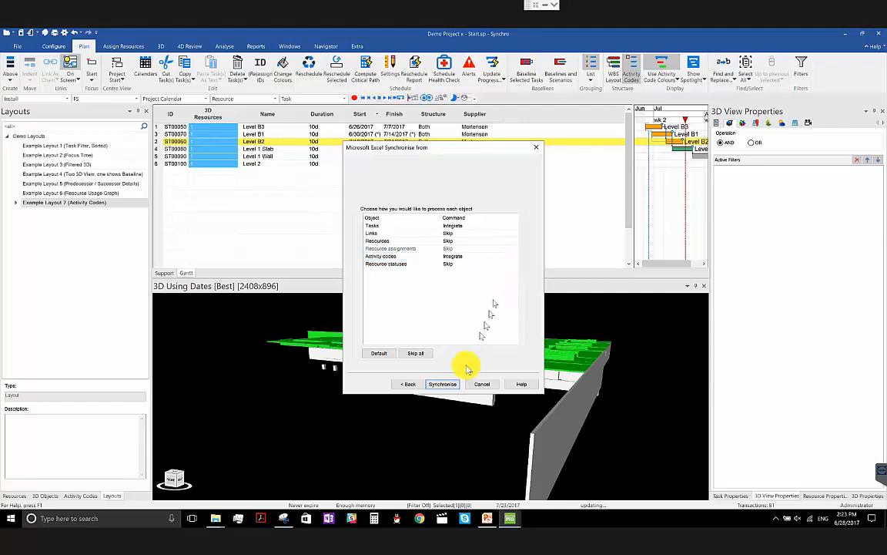
- Run and finish the Excel synchronisation, and select Level B1's Structure cell in the Gantt
{"action": "left_click", "coordinate": [454, 385]}
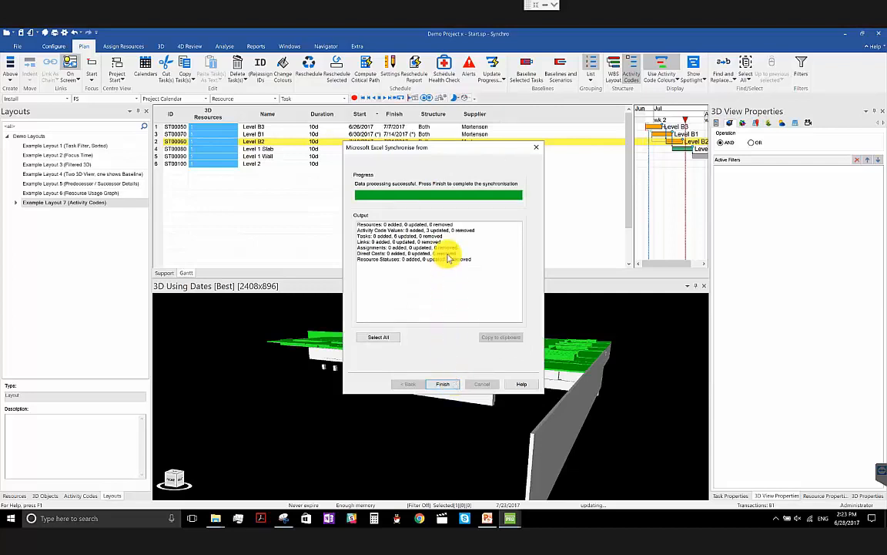
{"action": "left_click", "coordinate": [444, 384]}
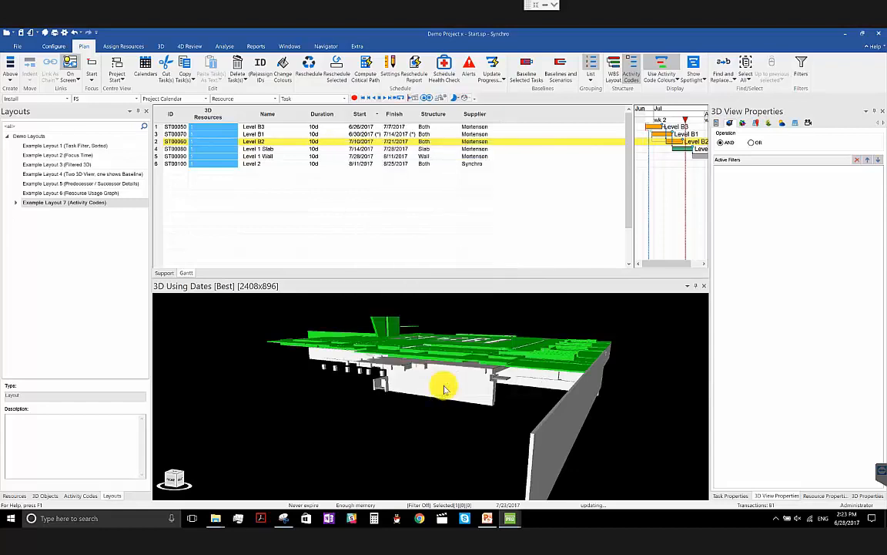
{"action": "left_click", "coordinate": [428, 134]}
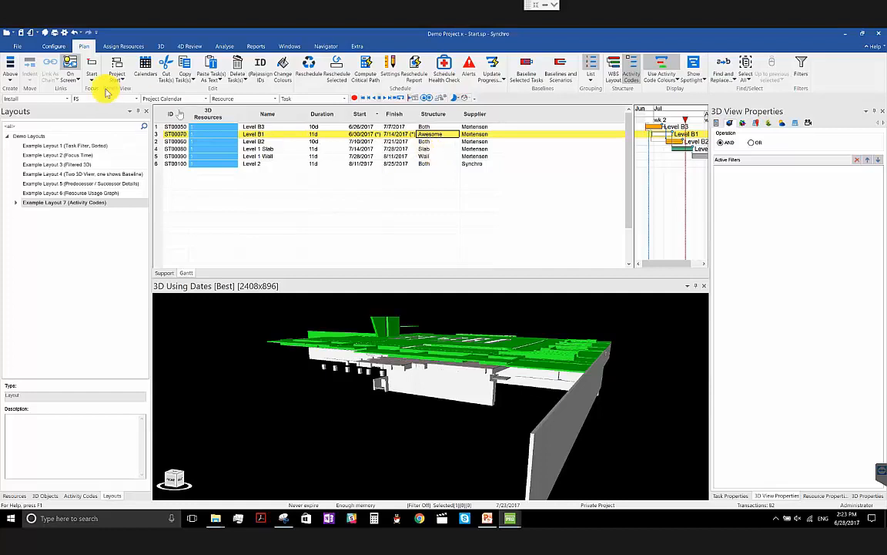
- Look at the Microsoft Excel options for exporting and importing project data without running either
{"action": "left_click", "coordinate": [18, 46]}
{"action": "mouse_move", "coordinate": [34, 204]}
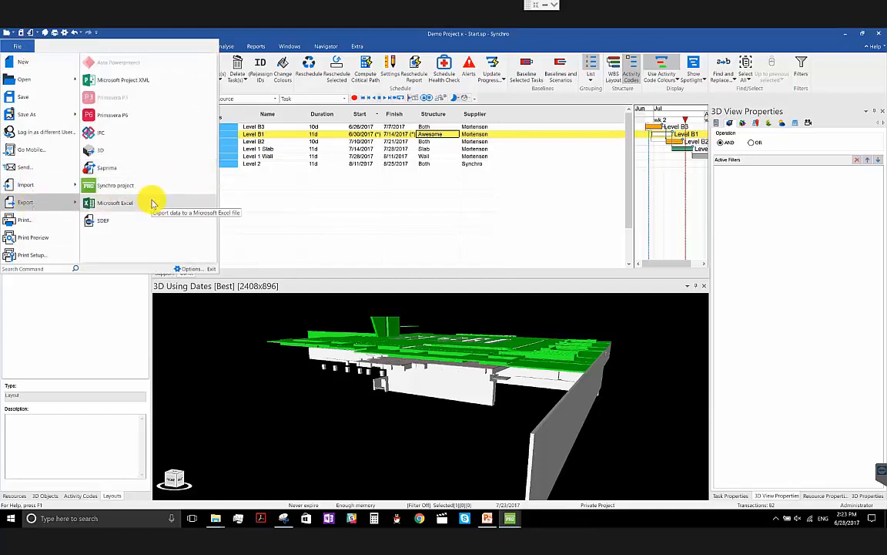
{"action": "left_click", "coordinate": [307, 164]}
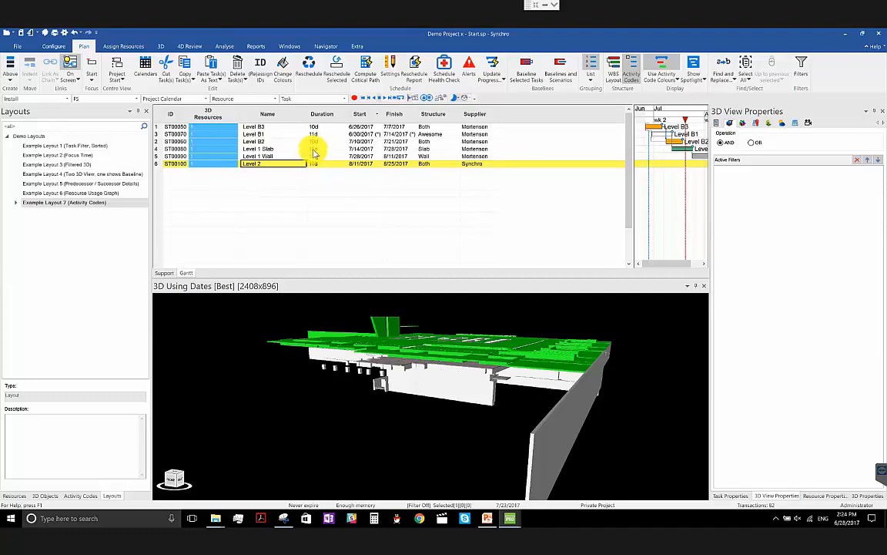
{"action": "left_click", "coordinate": [17, 46]}
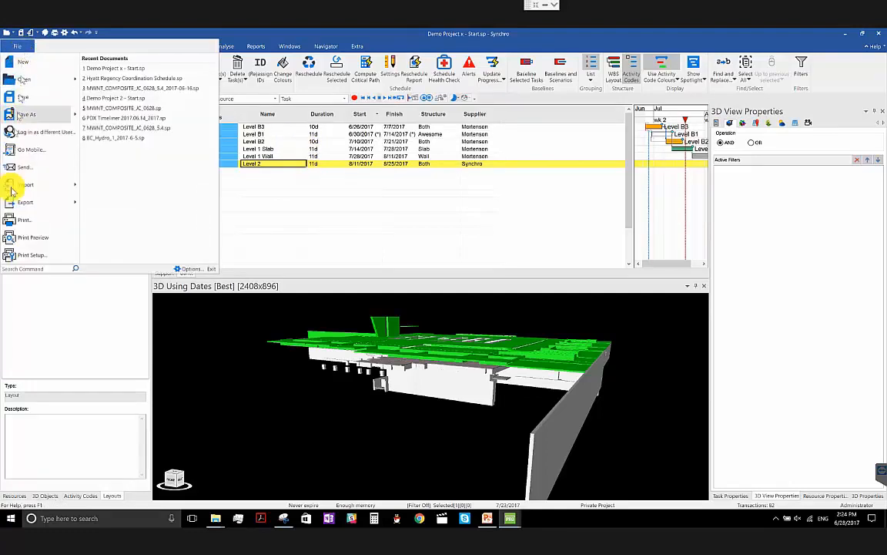
{"action": "mouse_move", "coordinate": [19, 188]}
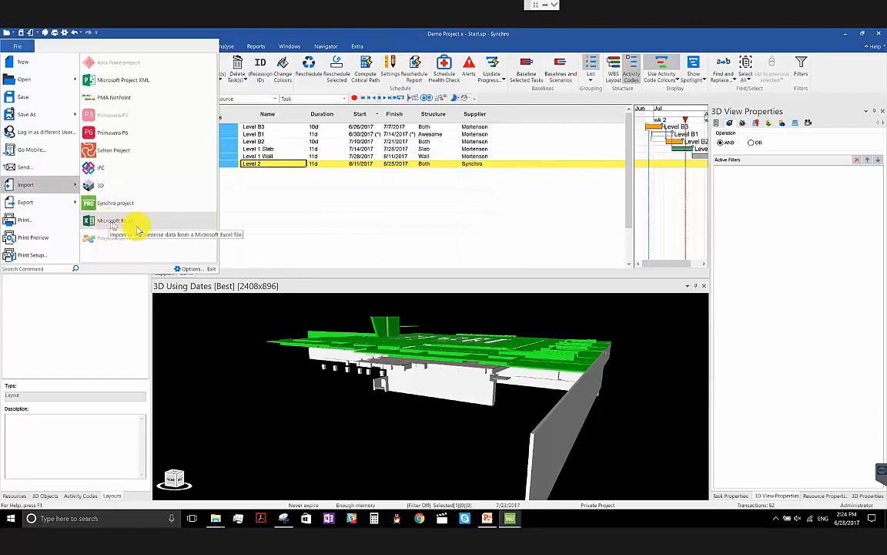
{"action": "left_click", "coordinate": [493, 164]}
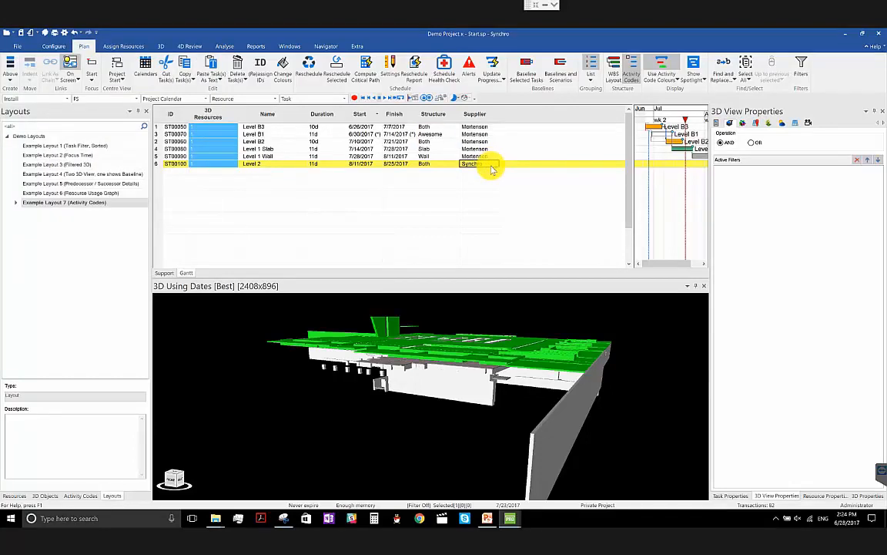
- Enlarge the 3D view area and open Example Layout 1 (Task Filter, Sorted)
{"action": "left_click_drag", "start_coordinate": [382, 279], "coordinate": [385, 254]}
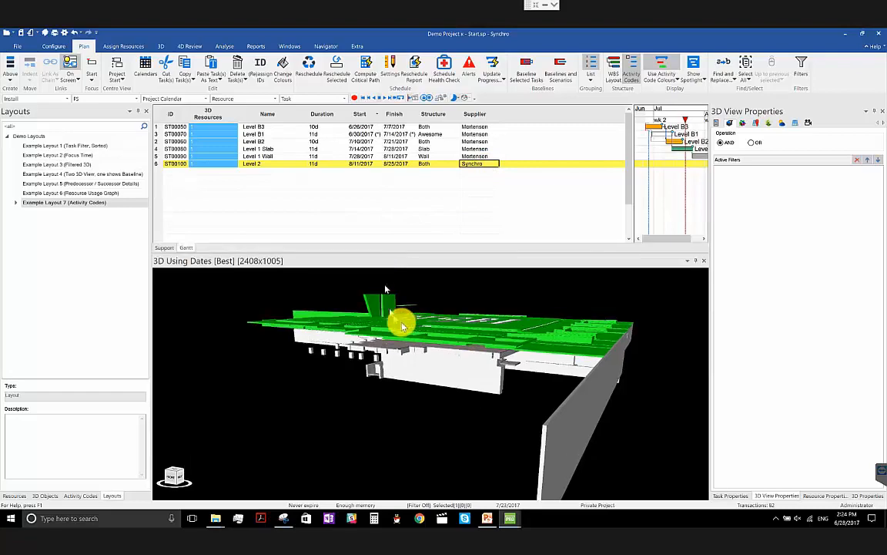
{"action": "left_click_drag", "start_coordinate": [534, 471], "coordinate": [442, 424]}
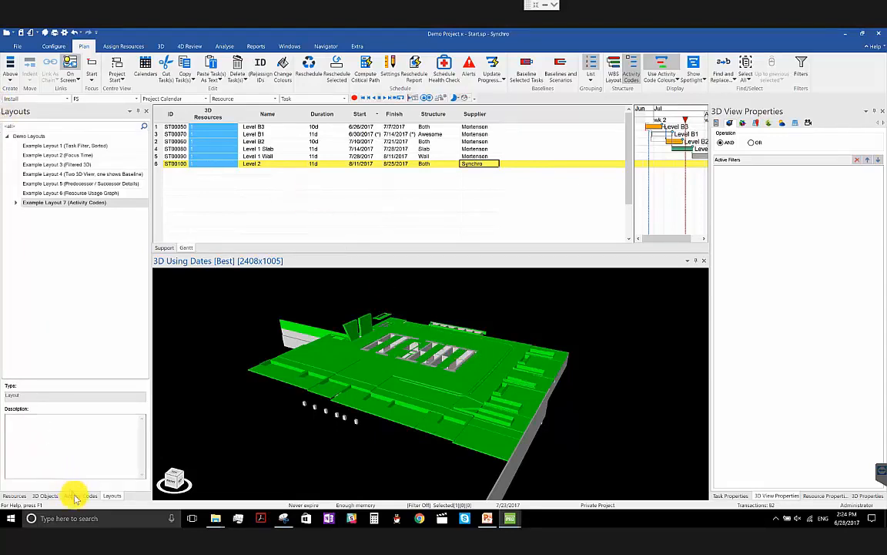
{"action": "left_click", "coordinate": [125, 158]}
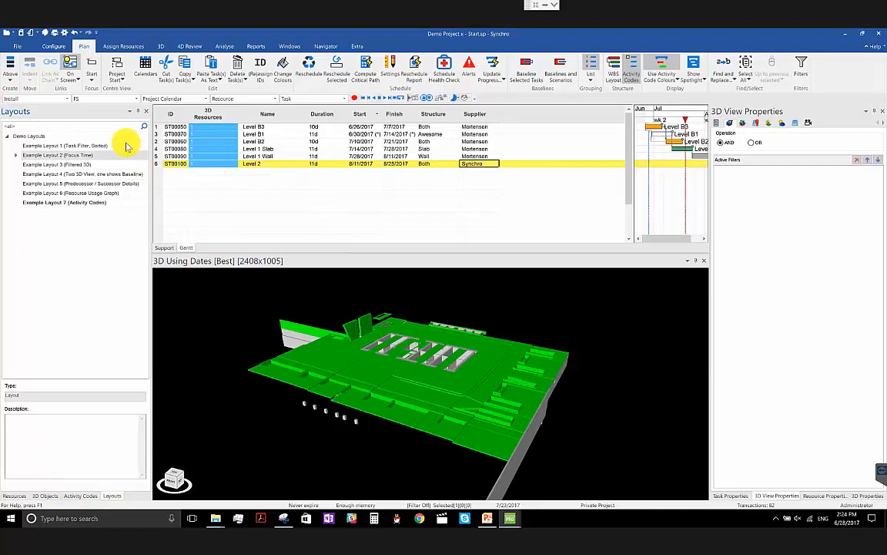
{"action": "right_click", "coordinate": [134, 145]}
{"action": "left_click", "coordinate": [162, 177]}
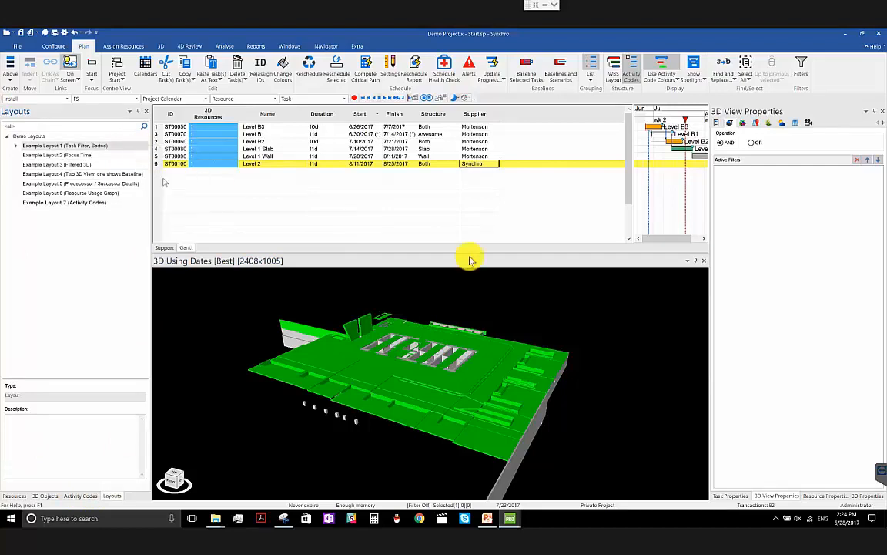
{"action": "left_click", "coordinate": [493, 292]}
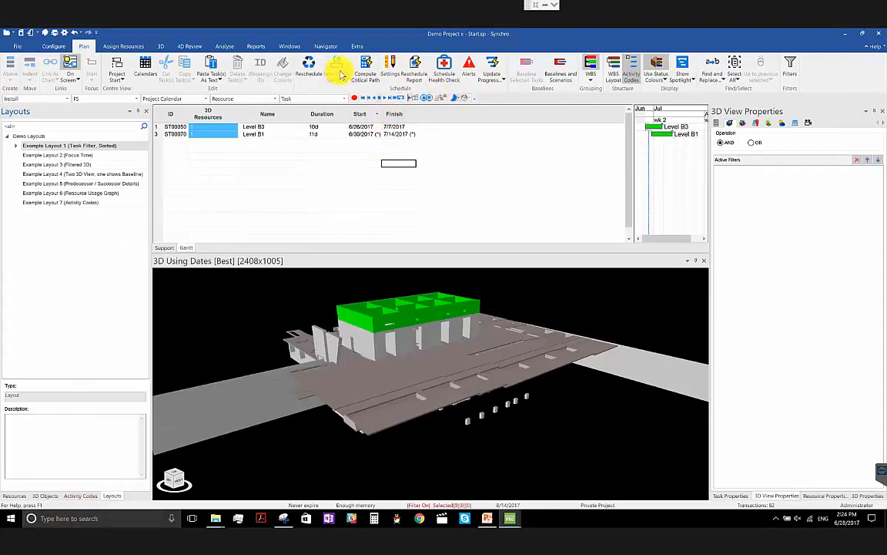
- Turn off the One Week Look Ahead task filter and widen the Gantt bar chart area beside the task table
{"action": "left_click", "coordinate": [288, 47]}
{"action": "left_click", "coordinate": [322, 46]}
{"action": "left_click", "coordinate": [357, 69]}
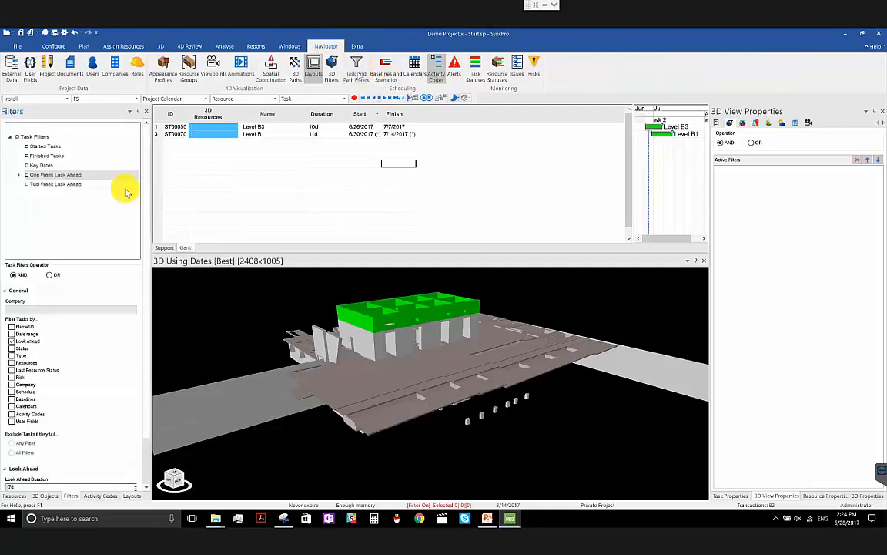
{"action": "left_click", "coordinate": [27, 175]}
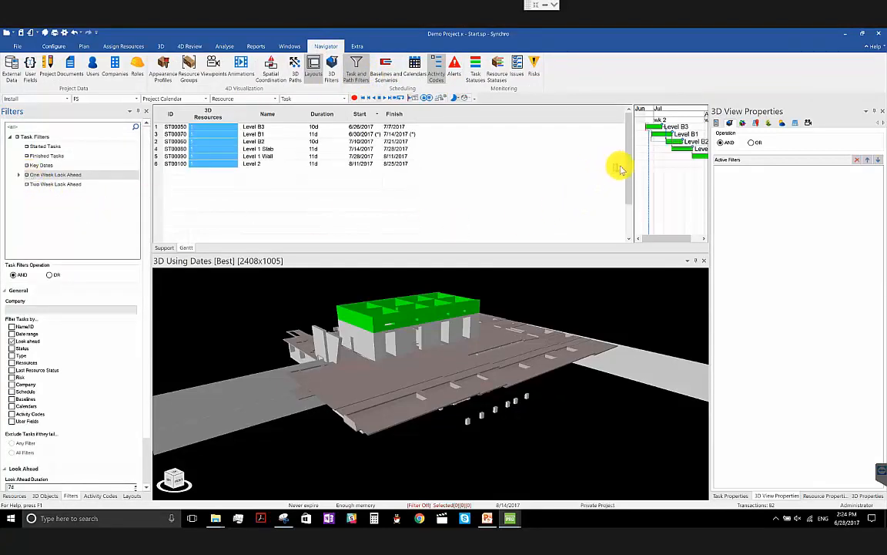
{"action": "left_click_drag", "start_coordinate": [633, 173], "coordinate": [436, 172]}
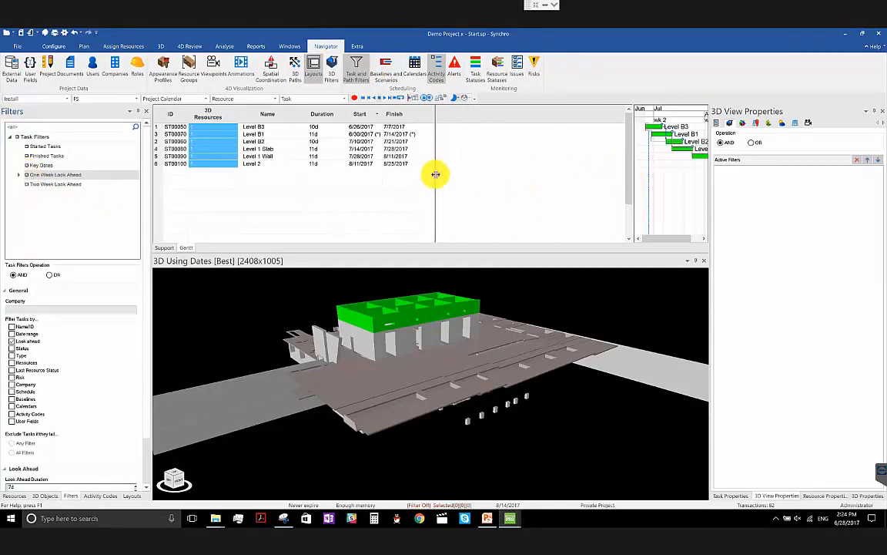
- Move the focus time to 9/5/2017 on the Gantt timeline
{"action": "left_click_drag", "start_coordinate": [399, 376], "coordinate": [419, 406]}
{"action": "left_click", "coordinate": [454, 116]}
{"action": "mouse_move", "coordinate": [455, 119]}
{"action": "left_mouse_down"}
{"action": "mouse_move", "coordinate": [563, 120]}
{"action": "mouse_move", "coordinate": [439, 114]}
{"action": "mouse_move", "coordinate": [456, 128]}
{"action": "mouse_move", "coordinate": [466, 119]}
{"action": "mouse_move", "coordinate": [552, 115]}
{"action": "left_mouse_up"}
- Select all six tasks from Level B3 to Level 2 and remove the links between them
{"action": "left_click", "coordinate": [378, 127]}
{"action": "left_click", "coordinate": [360, 163], "text": "shift"}
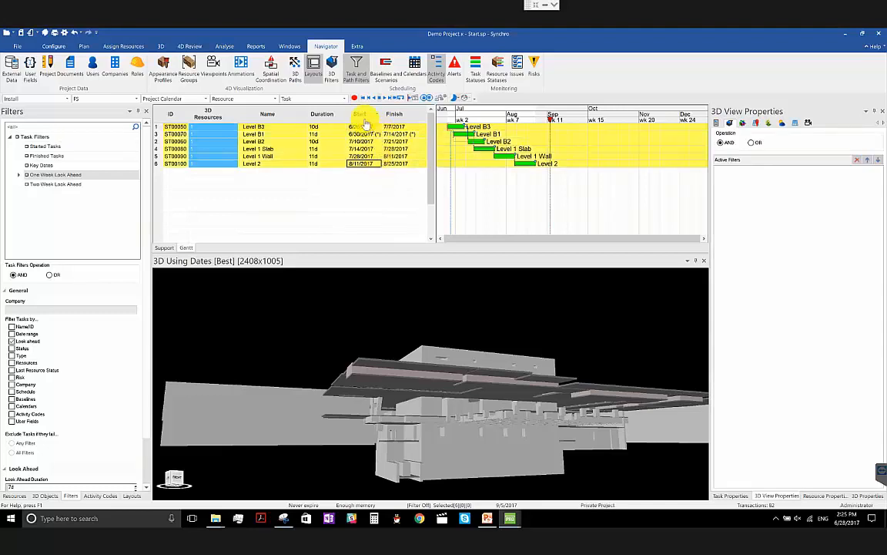
{"action": "right_click", "coordinate": [362, 144]}
{"action": "mouse_move", "coordinate": [436, 370]}
{"action": "left_click", "coordinate": [579, 397]}
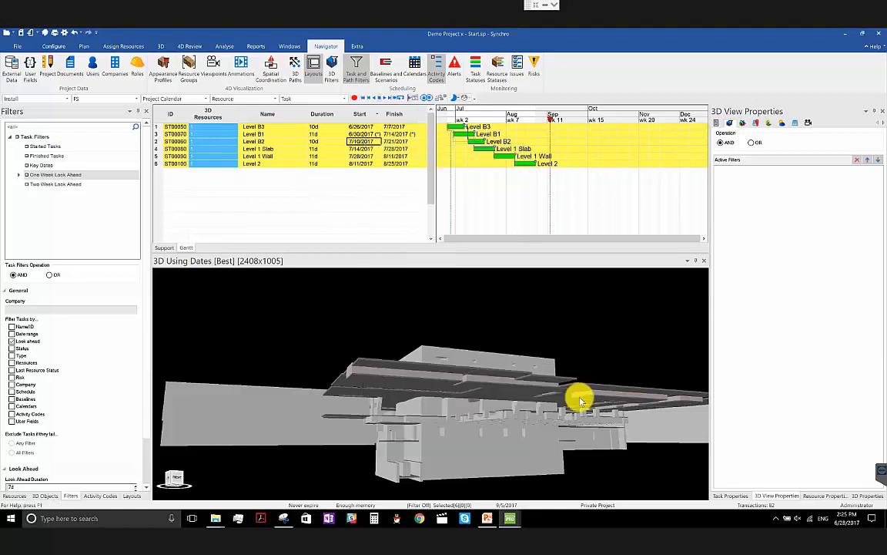
- Reschedule the project with the tasks unlinked
{"action": "left_click", "coordinate": [86, 46]}
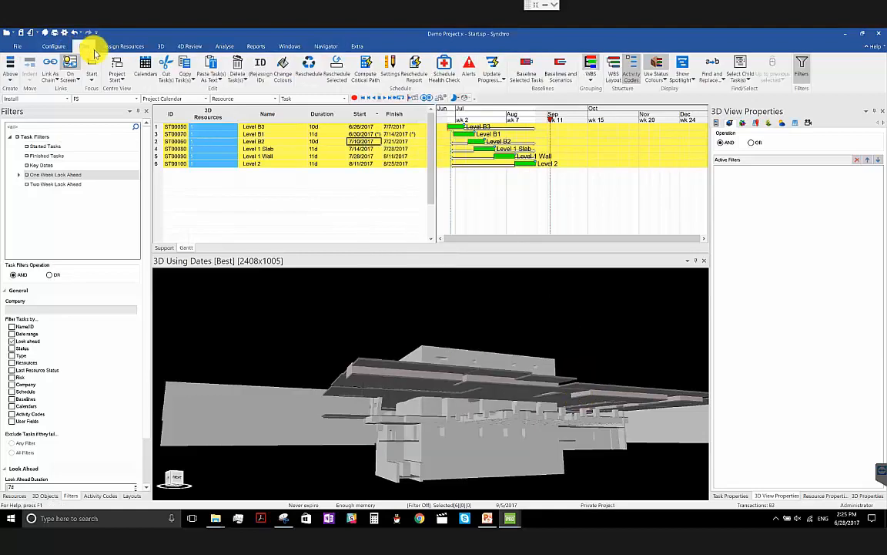
{"action": "left_click", "coordinate": [312, 65]}
{"action": "left_click_drag", "start_coordinate": [589, 355], "coordinate": [519, 368]}
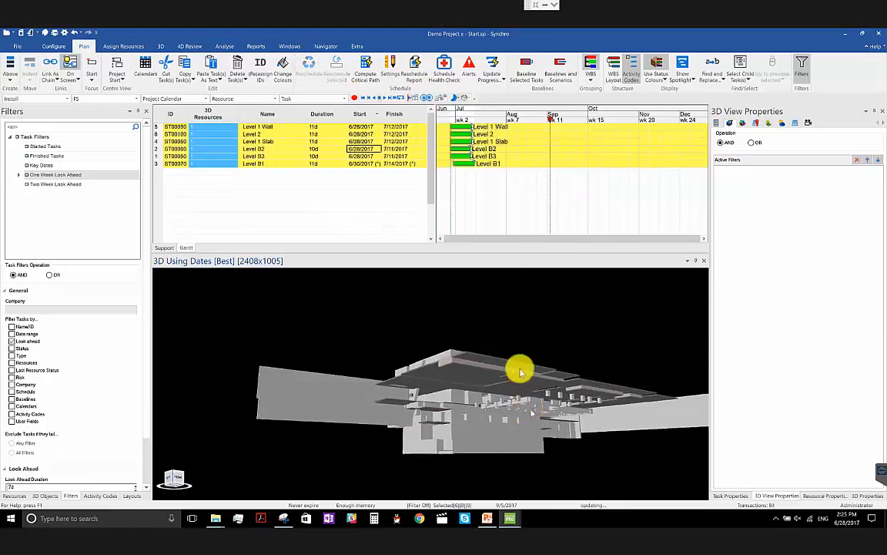
- Set the Level B1 task's constraint type to No Constraint and reschedule the project again
{"action": "left_click", "coordinate": [359, 165]}
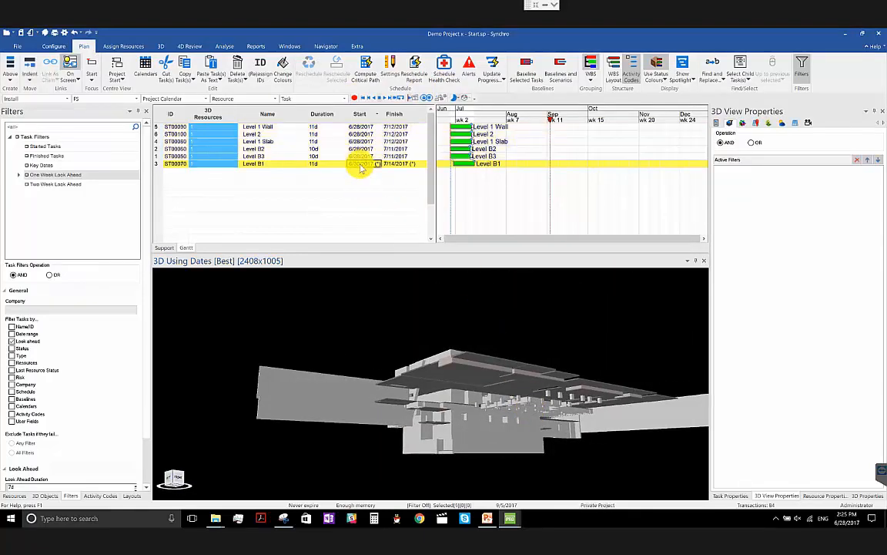
{"action": "left_click", "coordinate": [731, 497]}
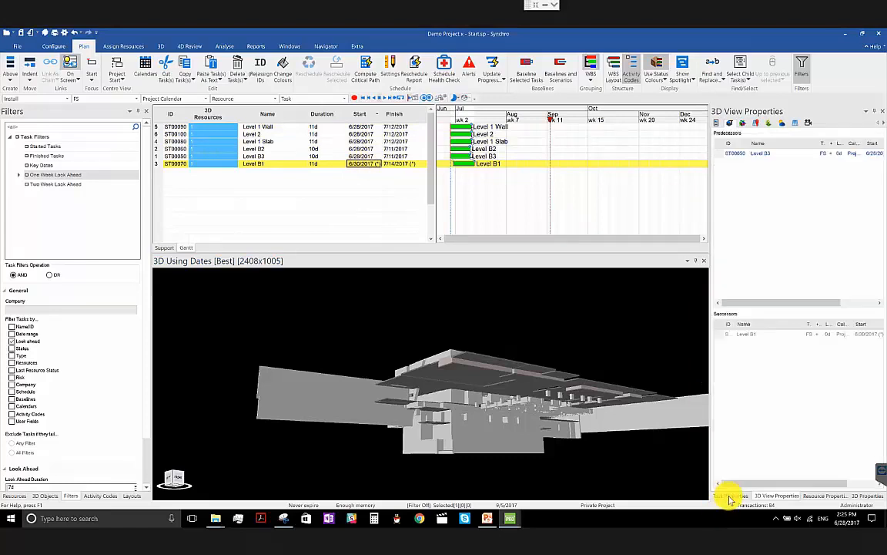
{"action": "left_click", "coordinate": [718, 124]}
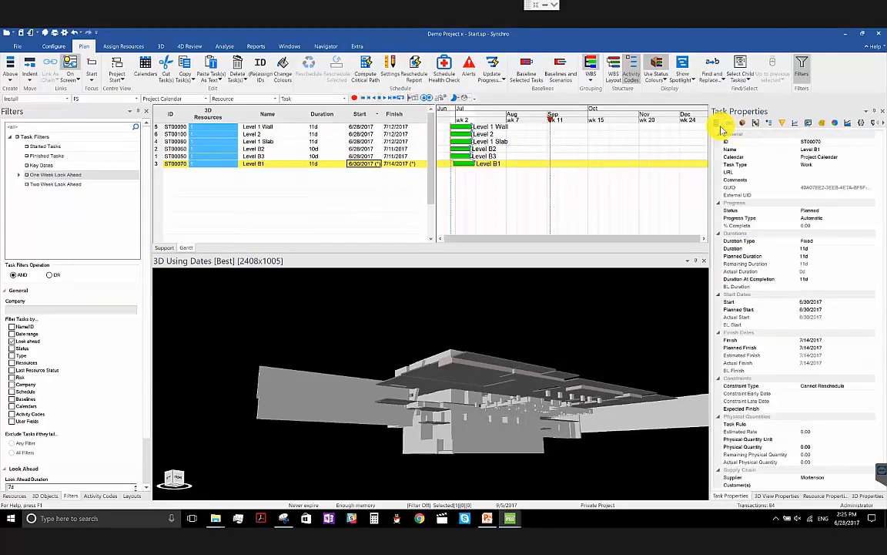
{"action": "left_click", "coordinate": [846, 386]}
{"action": "left_click", "coordinate": [870, 386]}
{"action": "left_click", "coordinate": [794, 394]}
{"action": "left_click", "coordinate": [306, 67]}
{"action": "left_click_drag", "start_coordinate": [529, 360], "coordinate": [542, 358]}
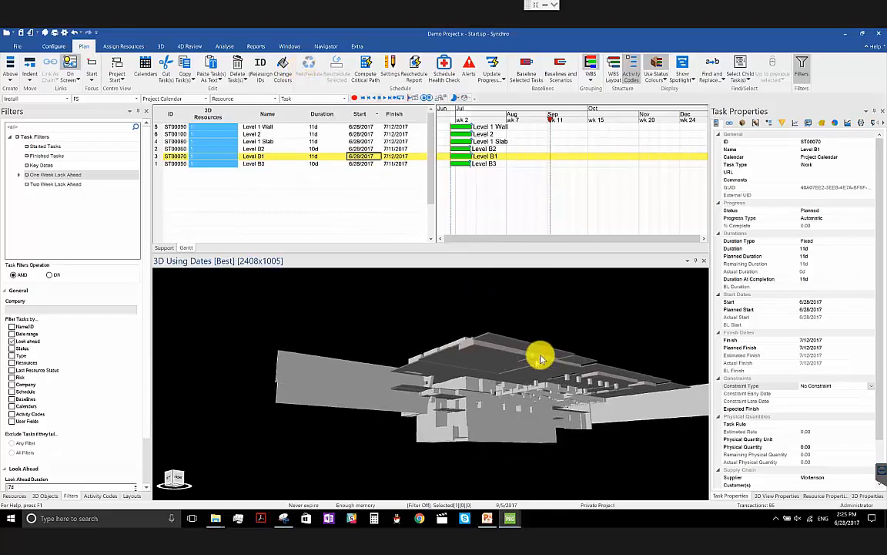
- Change the default 3D selection mode to Task
{"action": "mouse_move", "coordinate": [462, 394]}
{"action": "left_mouse_down"}
{"action": "mouse_move", "coordinate": [468, 416]}
{"action": "mouse_move", "coordinate": [462, 388]}
{"action": "mouse_move", "coordinate": [461, 405]}
{"action": "mouse_move", "coordinate": [521, 431]}
{"action": "mouse_move", "coordinate": [482, 372]}
{"action": "mouse_move", "coordinate": [477, 396]}
{"action": "left_mouse_up"}
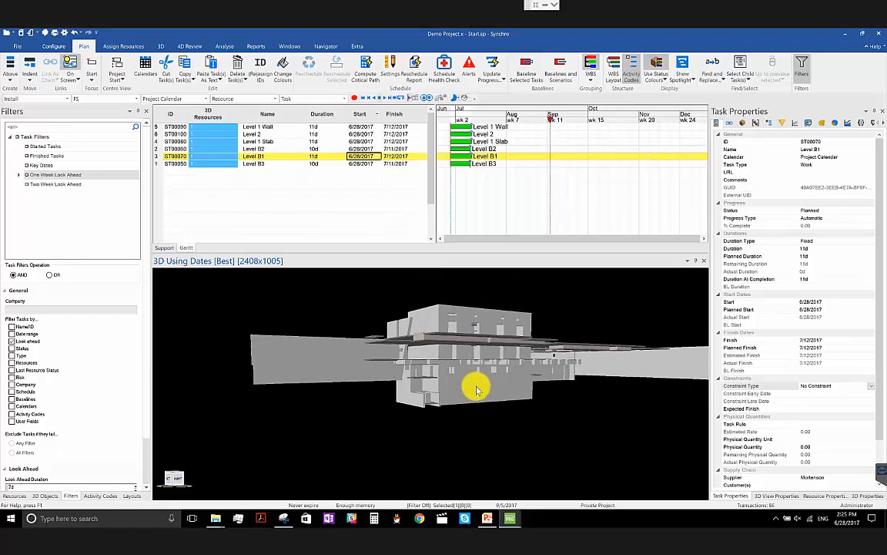
{"action": "left_click", "coordinate": [471, 395]}
{"action": "left_click", "coordinate": [470, 371], "text": "ctrl"}
{"action": "left_click", "coordinate": [219, 272]}
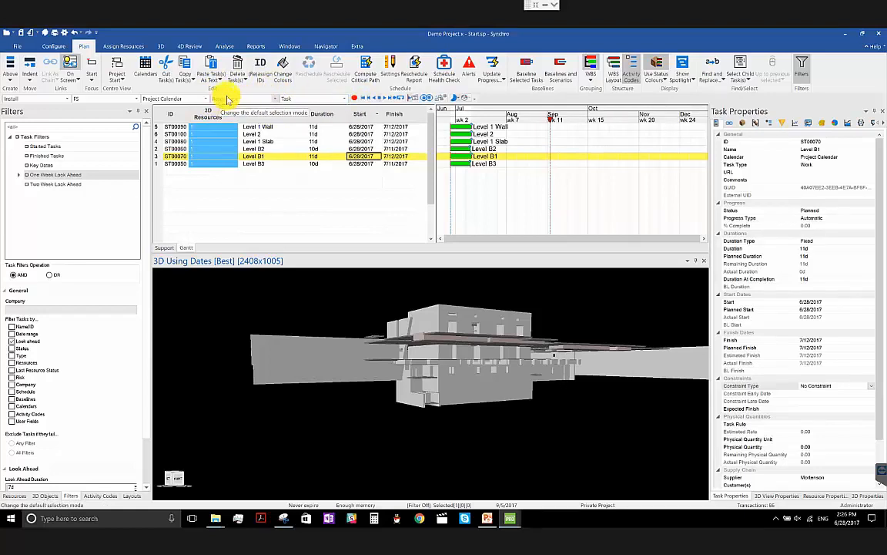
{"action": "left_click", "coordinate": [275, 103]}
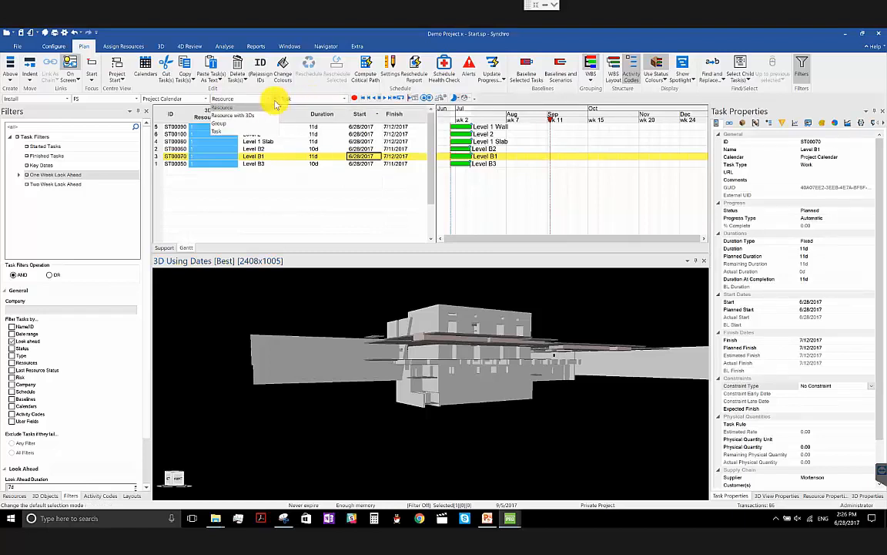
{"action": "left_click", "coordinate": [276, 104]}
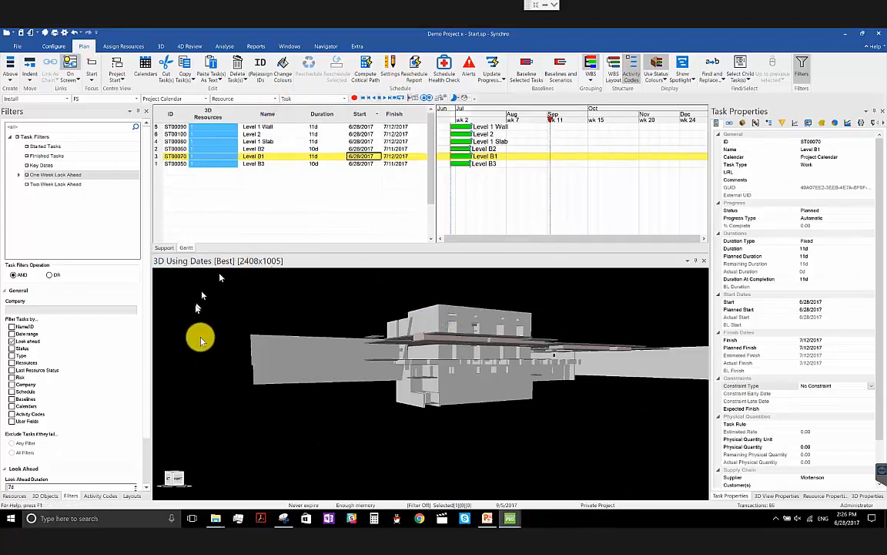
{"action": "left_click", "coordinate": [259, 102]}
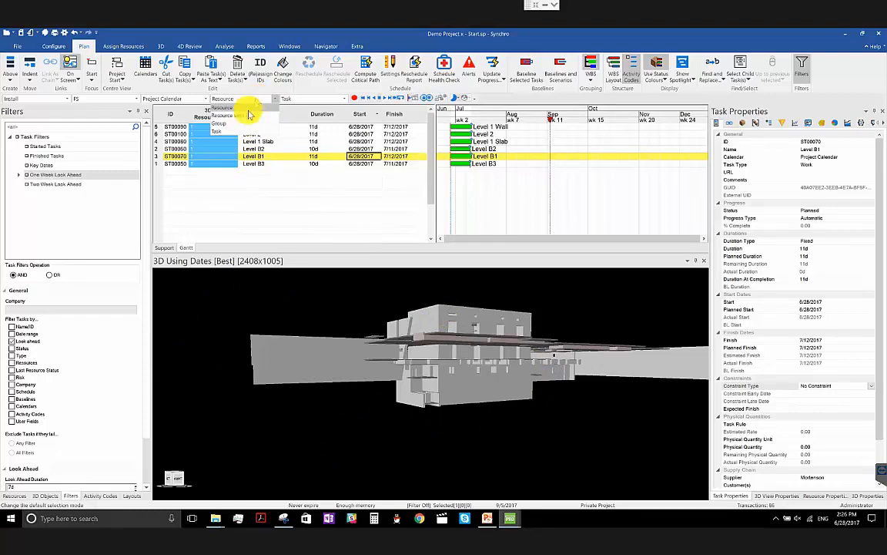
{"action": "left_click", "coordinate": [242, 132]}
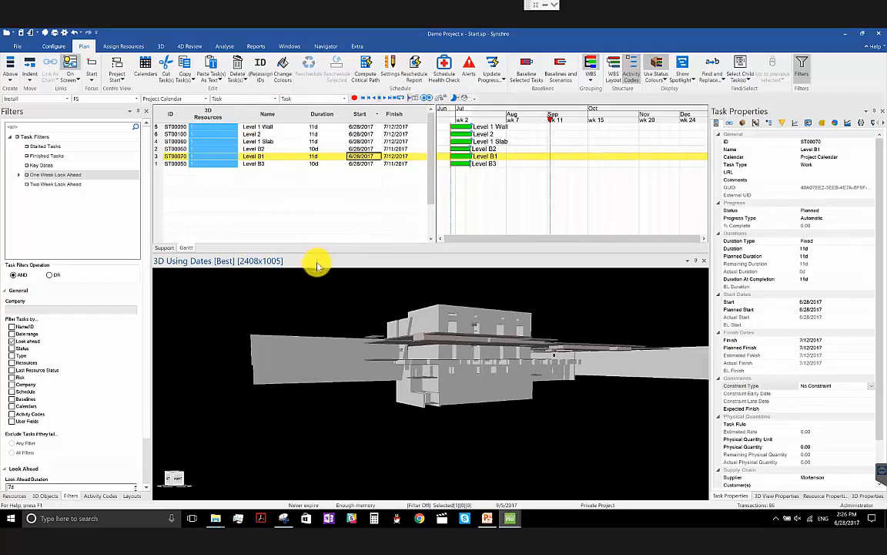
- Select the Level B3 task and the Level B2 task in turn through their objects in the 3D view
{"action": "left_click", "coordinate": [456, 395]}
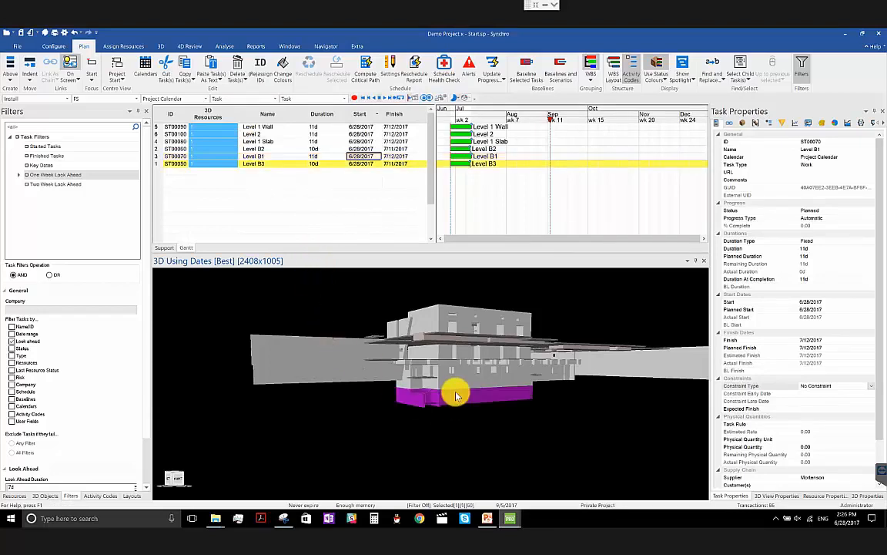
{"action": "middle_click_drag", "start_coordinate": [440, 414], "coordinate": [433, 425]}
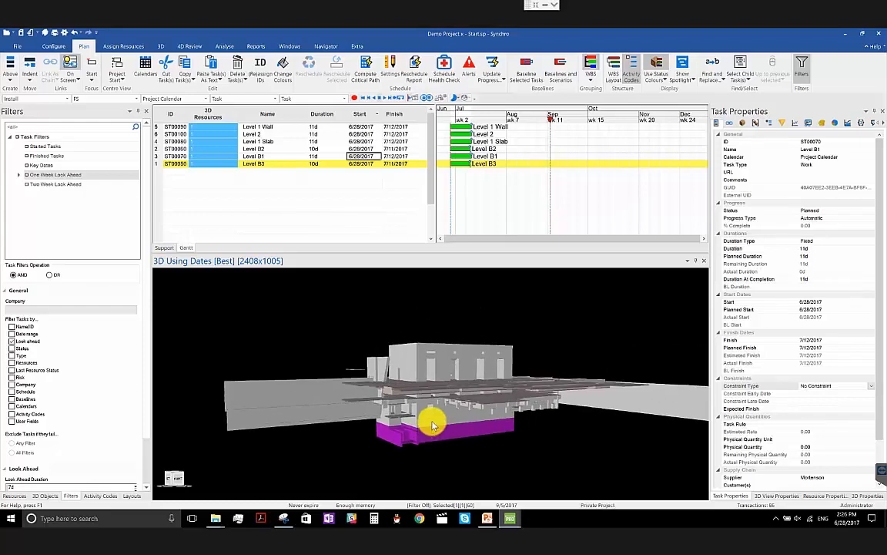
{"action": "middle_click_drag", "start_coordinate": [434, 425], "coordinate": [436, 420]}
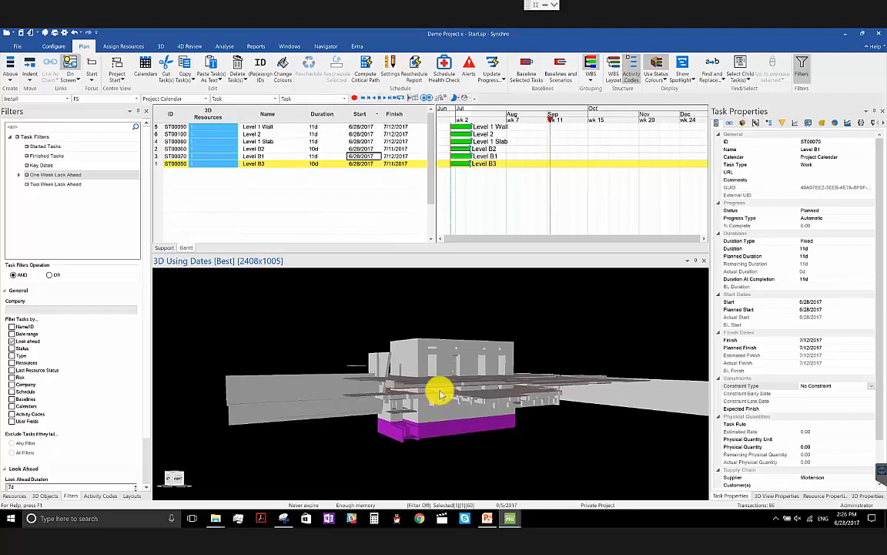
{"action": "middle_click_drag", "start_coordinate": [449, 403], "coordinate": [451, 416]}
{"action": "left_click", "coordinate": [454, 431]}
{"action": "left_click", "coordinate": [456, 421]}
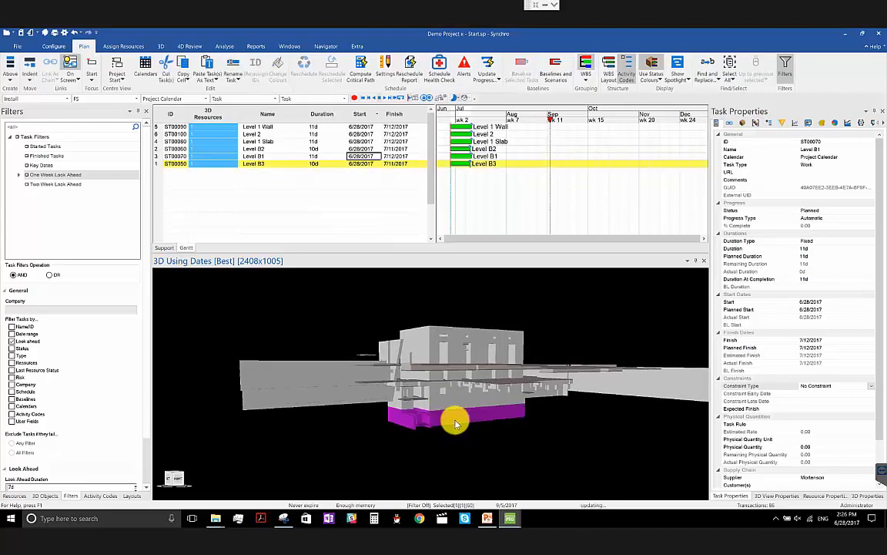
{"action": "left_click", "coordinate": [450, 406]}
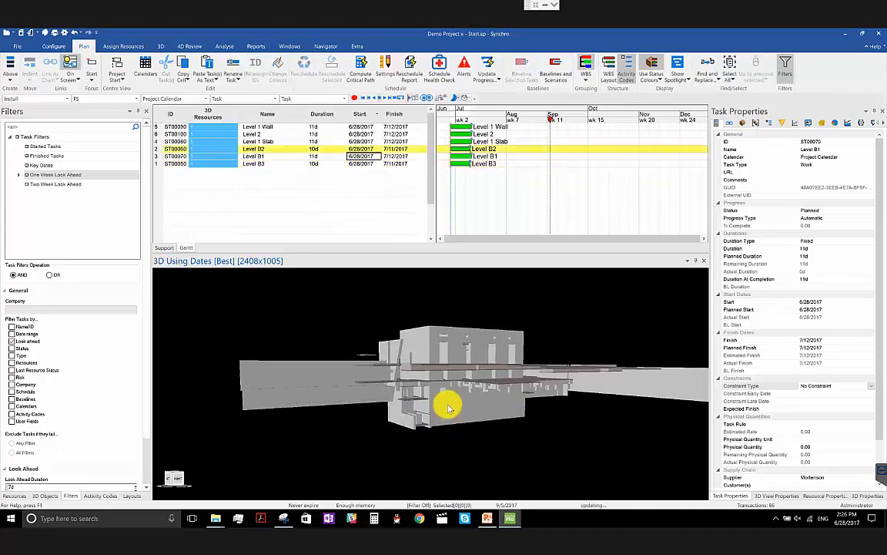
- Select the Level B1, Level 1 Slab, Level 1 Wall and Level 2 tasks in turn through their 3D objects, and clear the selection
{"action": "middle_click_drag", "start_coordinate": [457, 423], "coordinate": [342, 388]}
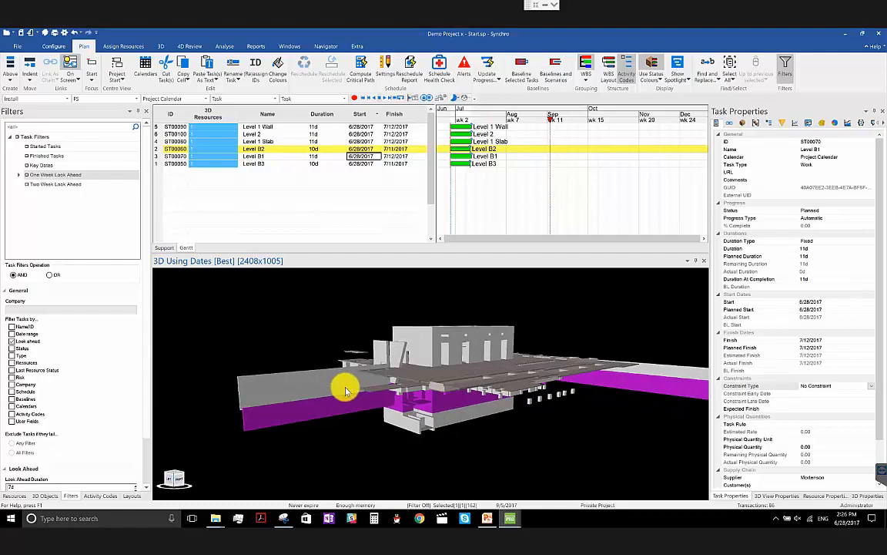
{"action": "left_click", "coordinate": [346, 391]}
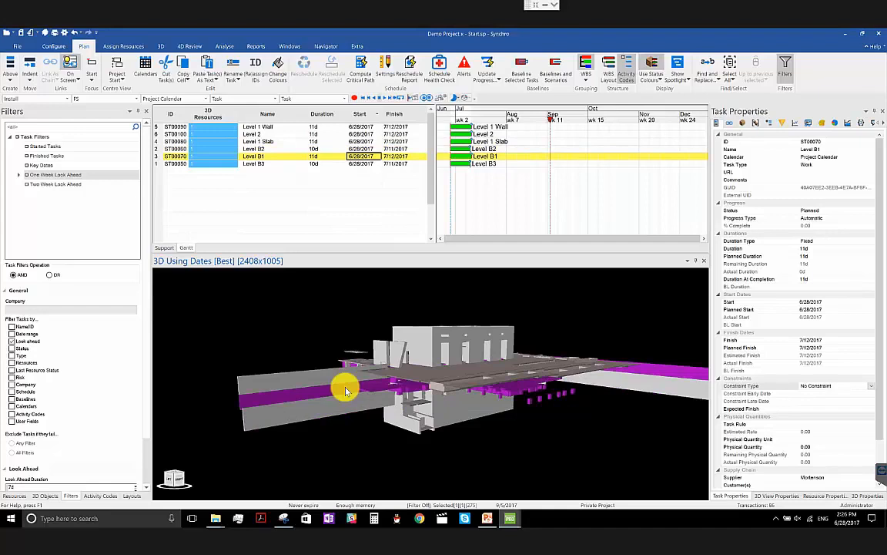
{"action": "left_click", "coordinate": [342, 383]}
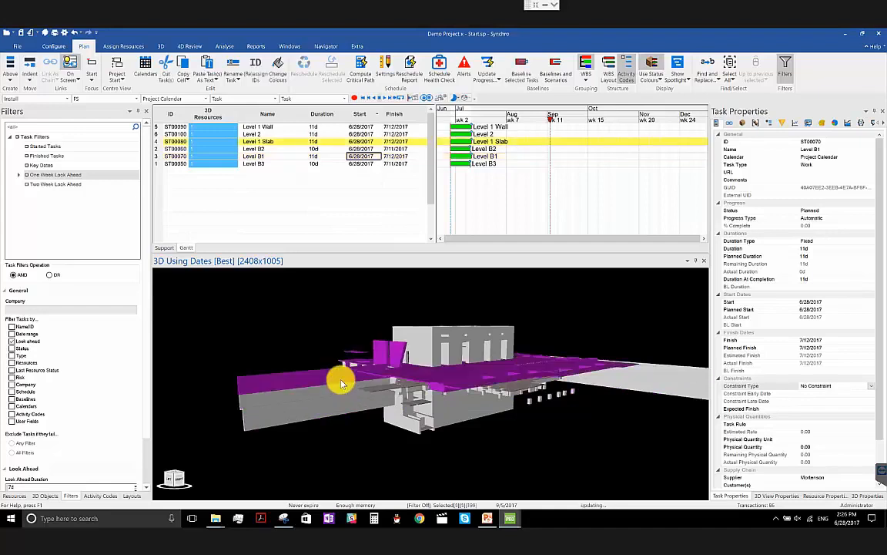
{"action": "left_click", "coordinate": [429, 353]}
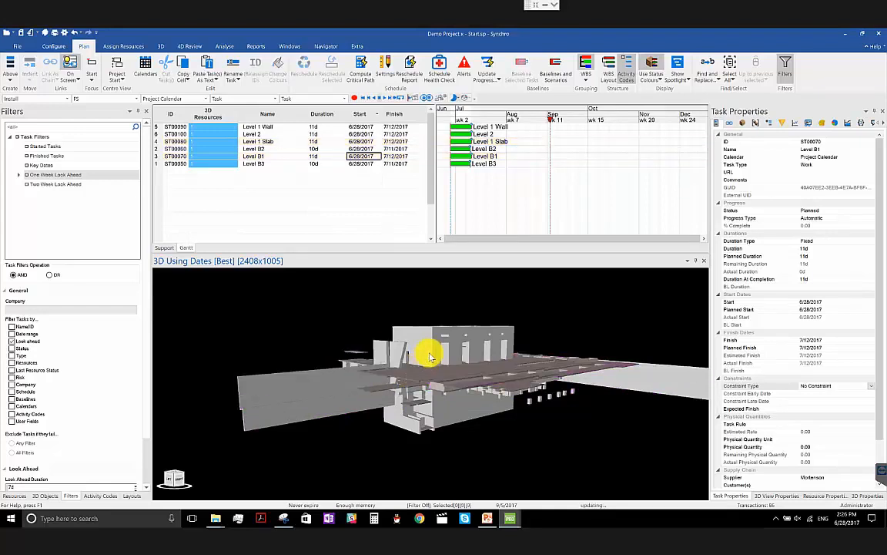
{"action": "left_click", "coordinate": [429, 332]}
{"action": "key", "text": "Escape"}
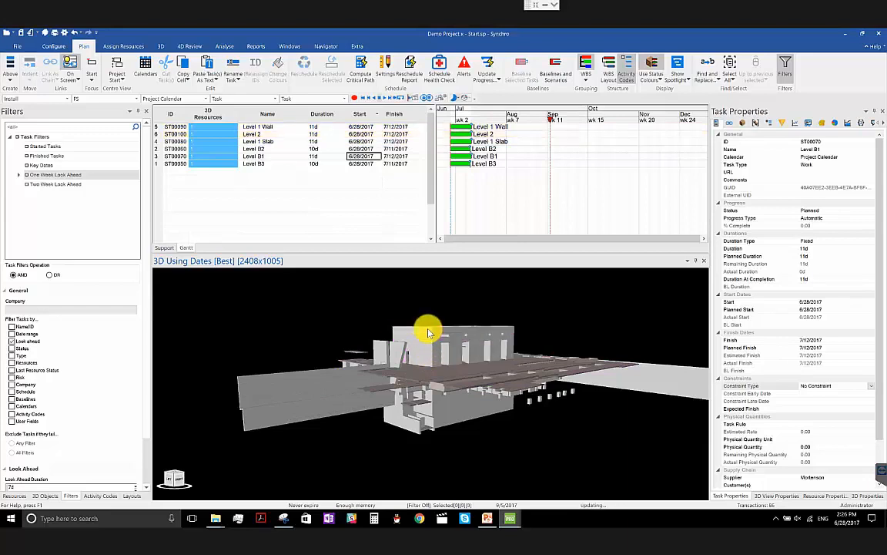
- Set the default 3D selection mode back to Resource
{"action": "mouse_move", "coordinate": [422, 372]}
{"action": "middle_mouse_down"}
{"action": "mouse_move", "coordinate": [399, 384]}
{"action": "mouse_move", "coordinate": [406, 371]}
{"action": "middle_mouse_up"}
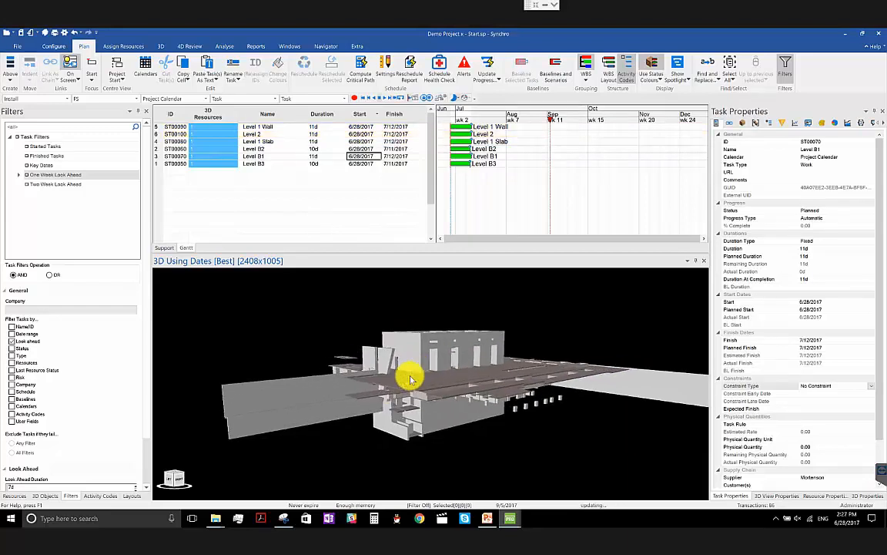
{"action": "left_click", "coordinate": [243, 99]}
{"action": "left_click", "coordinate": [282, 40]}
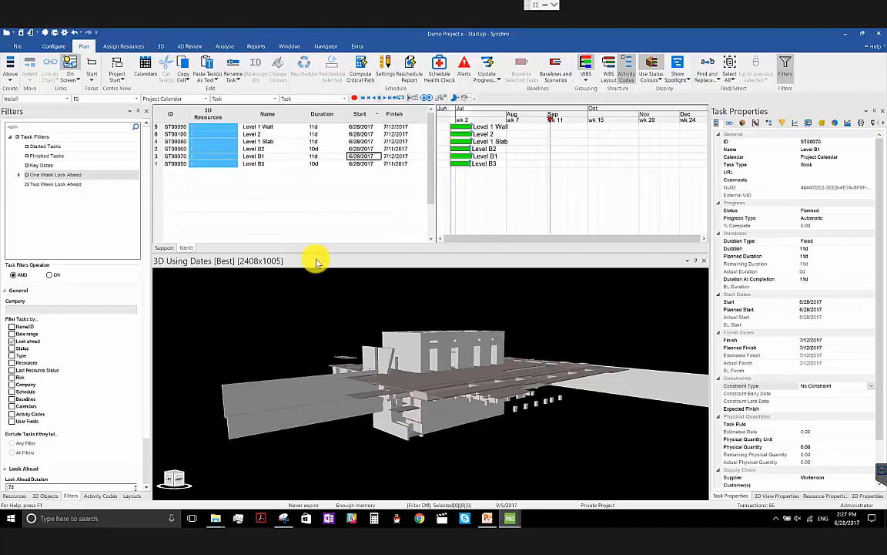
{"action": "left_click", "coordinate": [239, 98]}
{"action": "left_click", "coordinate": [237, 112]}
- Select individual wall resources in the lower part of the 3D building core and clear the selection
{"action": "left_click_drag", "start_coordinate": [380, 364], "coordinate": [445, 420]}
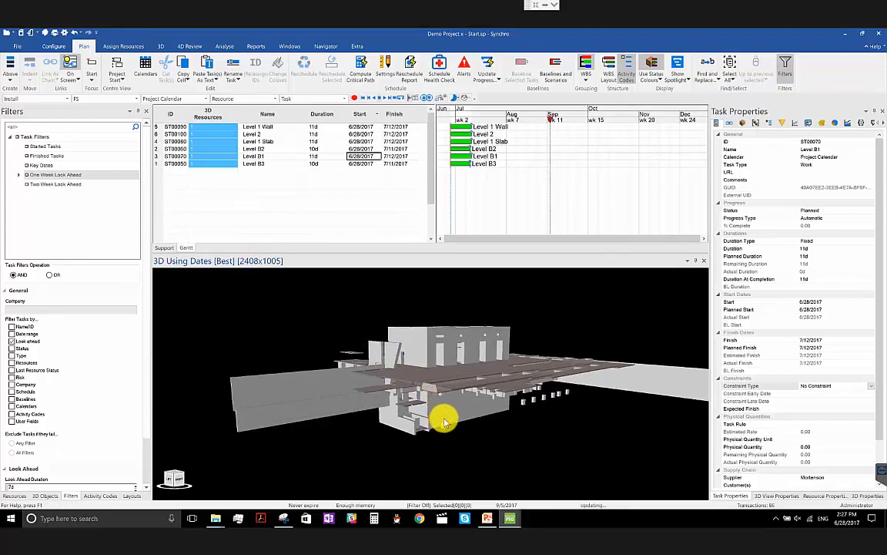
{"action": "left_click", "coordinate": [445, 422]}
{"action": "left_click", "coordinate": [444, 412]}
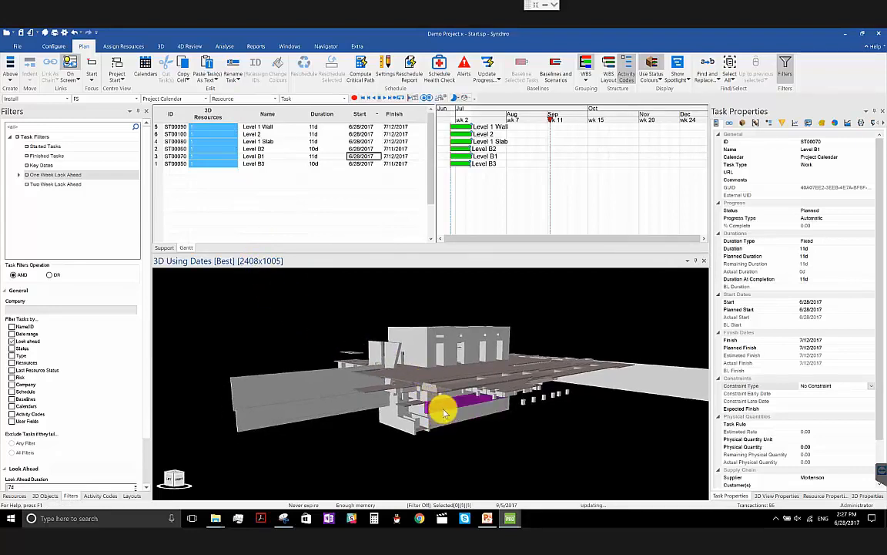
{"action": "left_click", "coordinate": [442, 423]}
{"action": "left_click", "coordinate": [442, 422]}
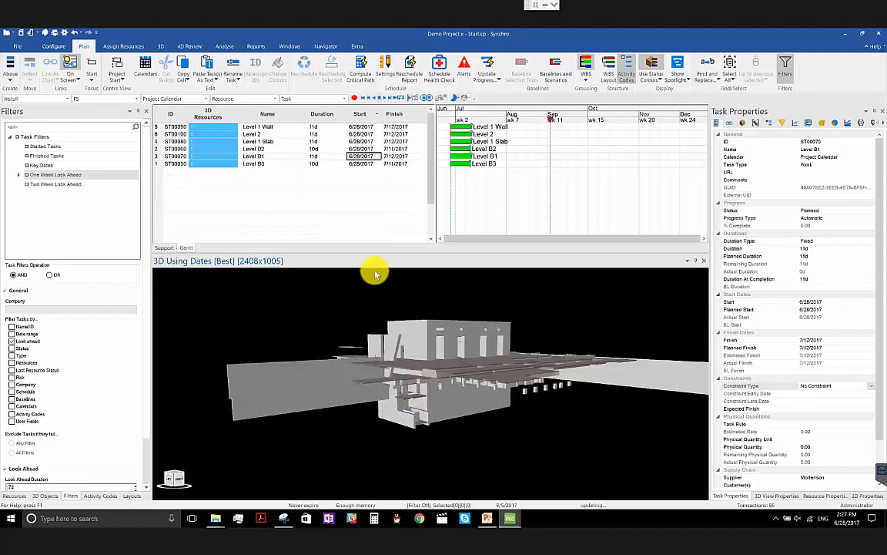
- Set the default task selection mode to Task with Assignments
{"action": "left_click", "coordinate": [317, 99]}
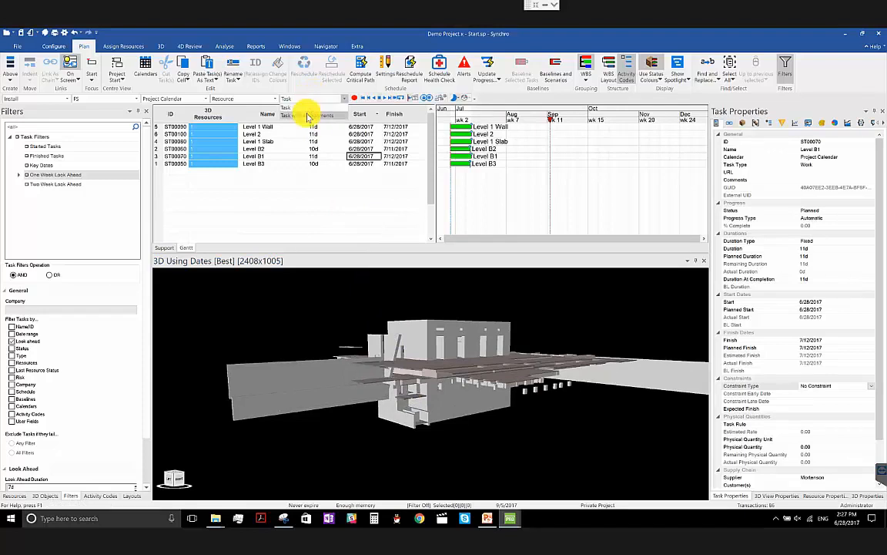
{"action": "left_click", "coordinate": [308, 116]}
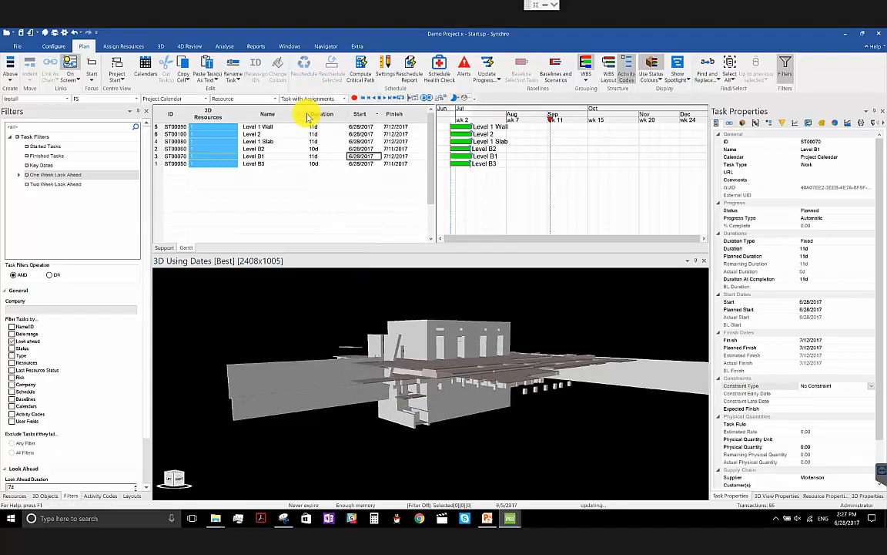
{"action": "middle_click_drag", "start_coordinate": [454, 378], "coordinate": [453, 383]}
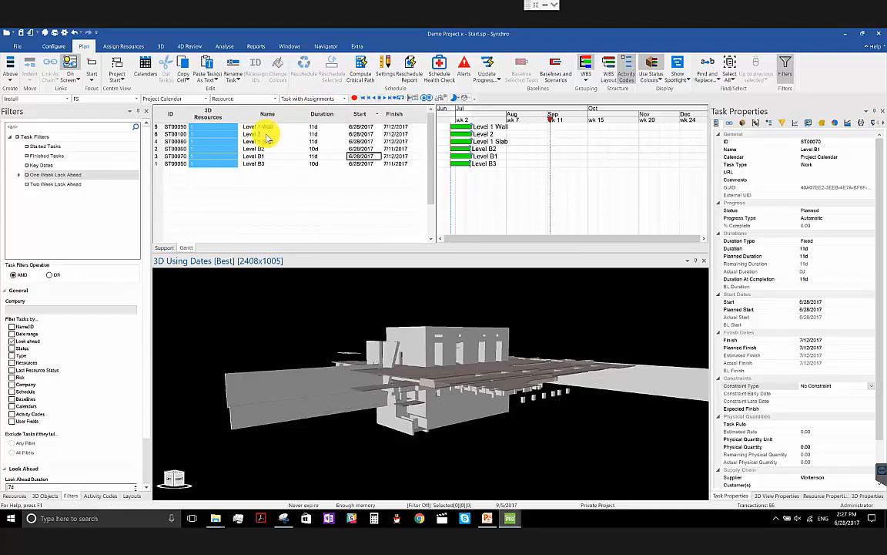
- Select the Level 2 and Level B1 tasks in turn in the Gantt, and select the resources assigned to Level B1
{"action": "left_click", "coordinate": [269, 135]}
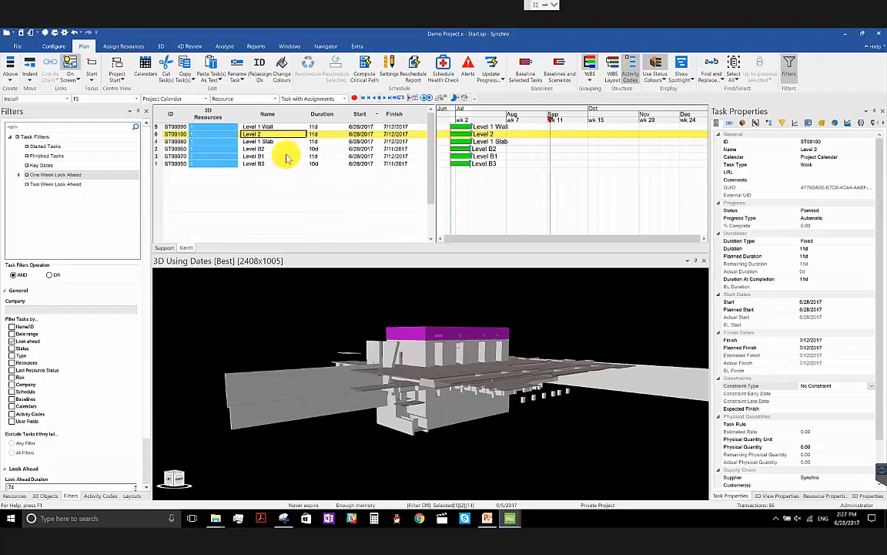
{"action": "left_click", "coordinate": [287, 157]}
{"action": "right_click", "coordinate": [286, 155]}
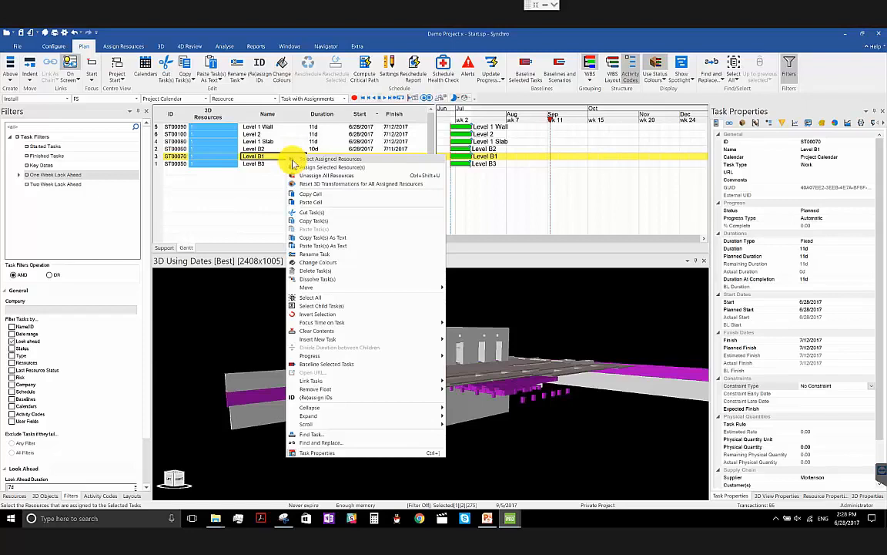
{"action": "left_click", "coordinate": [295, 159]}
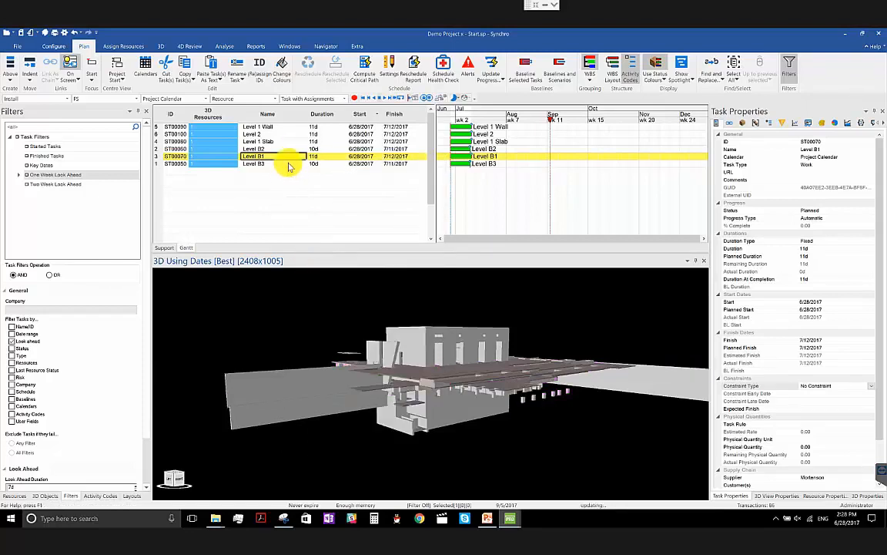
- Select the Level 1 Slab, Level 2, Level 1 Wall and Level B2 tasks in turn in the Gantt and clear the selection
{"action": "left_click", "coordinate": [287, 141]}
{"action": "left_click", "coordinate": [295, 134]}
{"action": "left_click", "coordinate": [293, 127]}
{"action": "left_click", "coordinate": [293, 150]}
{"action": "left_click", "coordinate": [356, 269]}
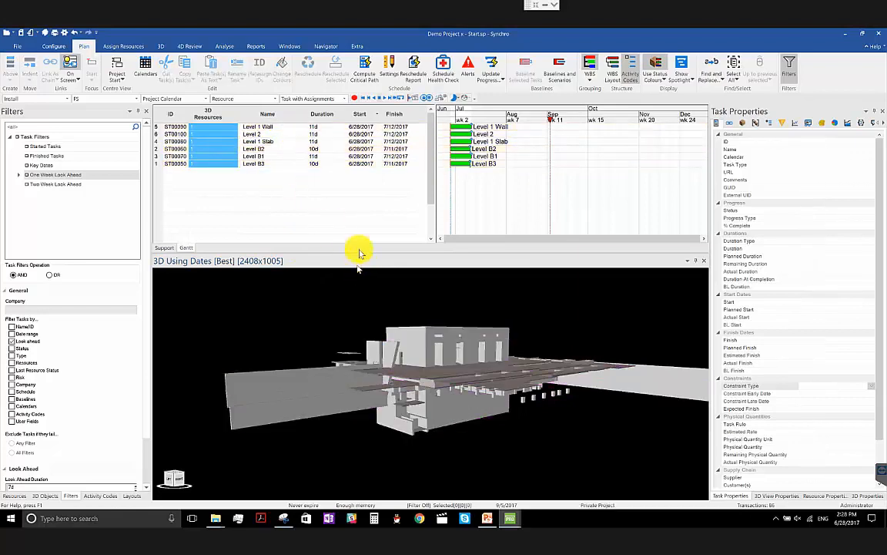
- Set both the default task selection mode and the default 3D selection mode to Task
{"action": "left_click", "coordinate": [330, 99]}
{"action": "left_click", "coordinate": [322, 111]}
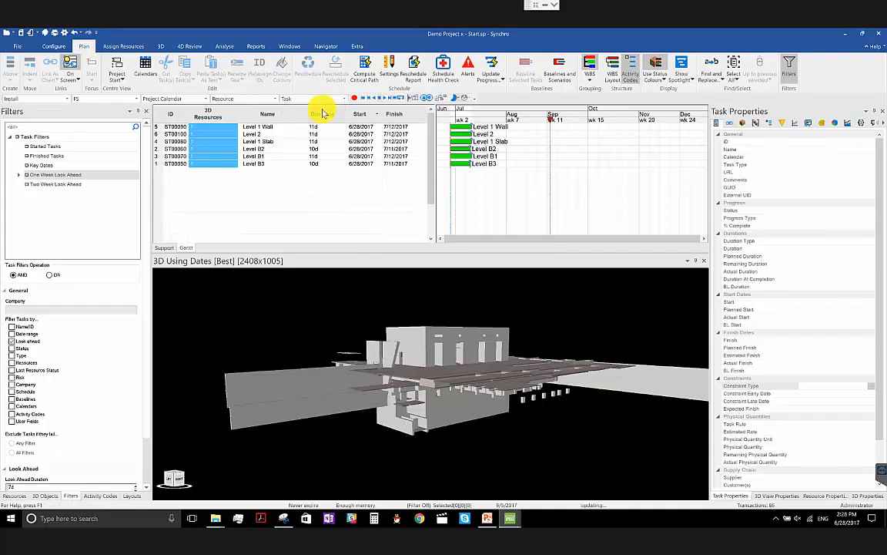
{"action": "left_click", "coordinate": [260, 99]}
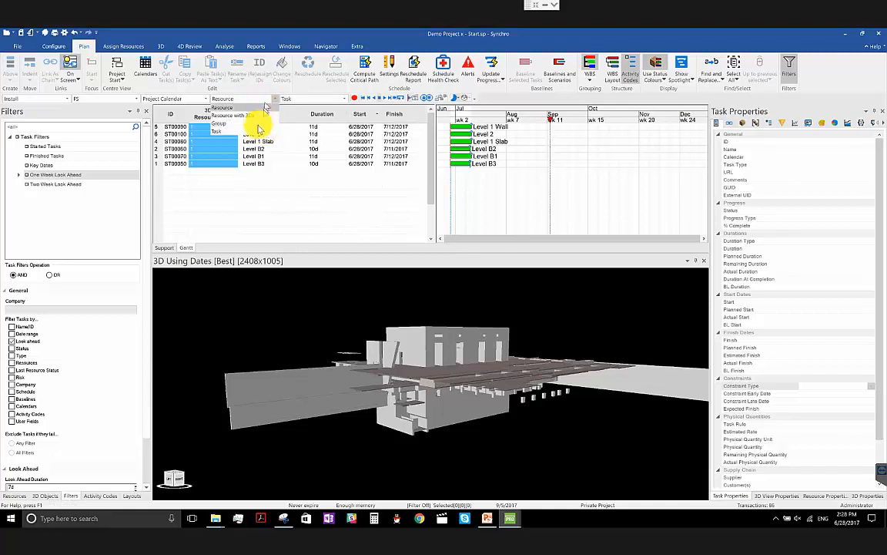
{"action": "left_click", "coordinate": [260, 133]}
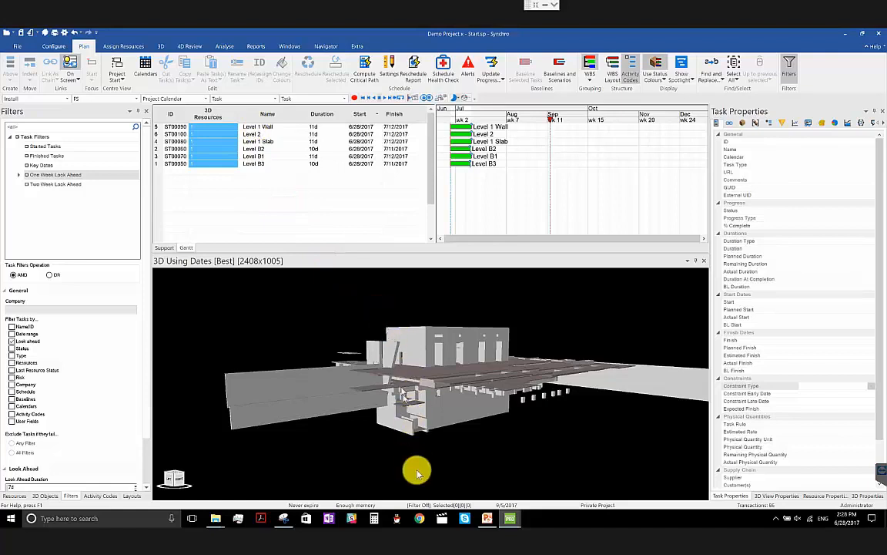
- Select the six tasks through their 3D resources in building order: Level B3, B2, B1, Level 1 Slab, Level 1 Wall and Level 2
{"action": "middle_click_drag", "start_coordinate": [421, 428], "coordinate": [413, 449]}
{"action": "scroll", "coordinate": [414, 450], "scroll_direction": "up", "scroll_amount": 2}
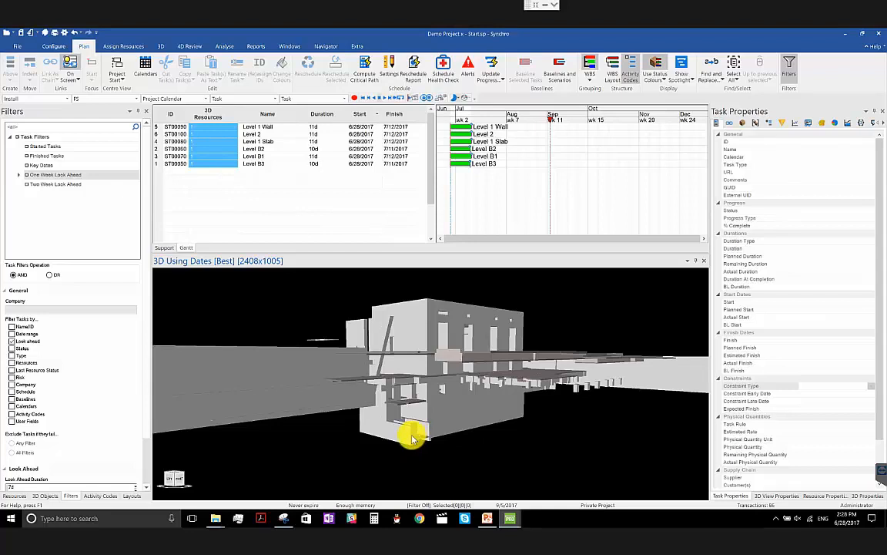
{"action": "left_click", "coordinate": [412, 438]}
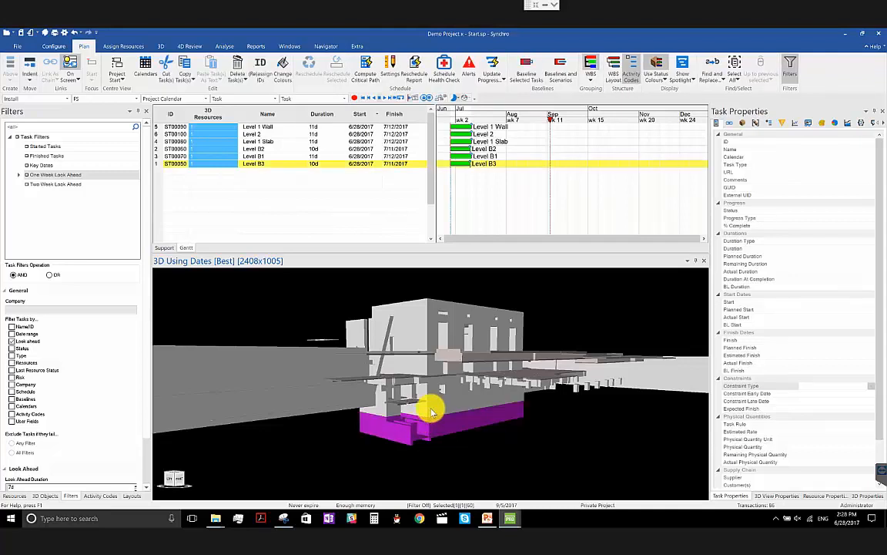
{"action": "left_click", "coordinate": [431, 412], "text": "ctrl"}
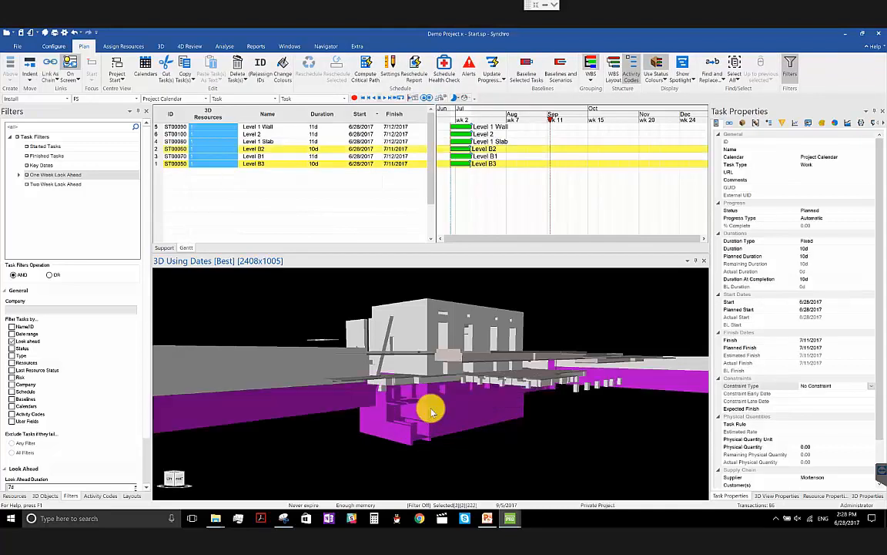
{"action": "left_click", "coordinate": [429, 383], "text": "ctrl"}
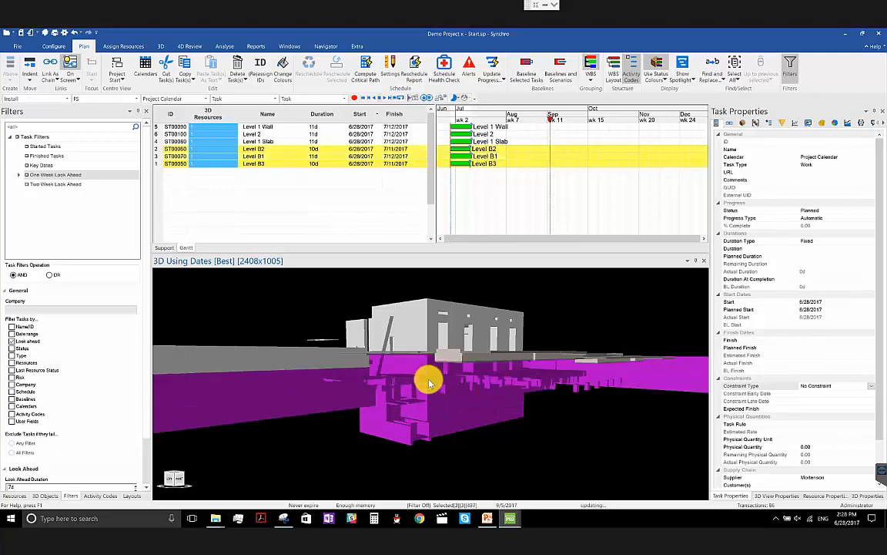
{"action": "middle_click_drag", "start_coordinate": [420, 385], "coordinate": [427, 417]}
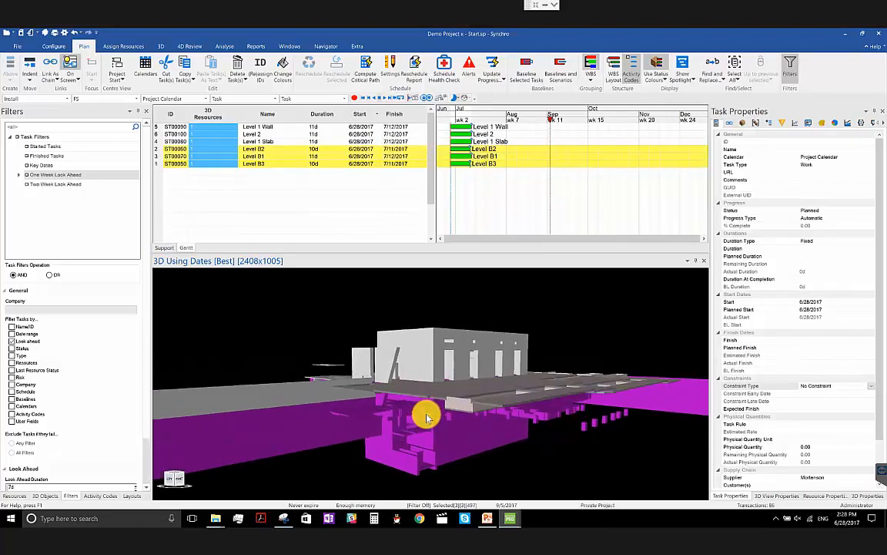
{"action": "left_click", "coordinate": [309, 395], "text": "ctrl"}
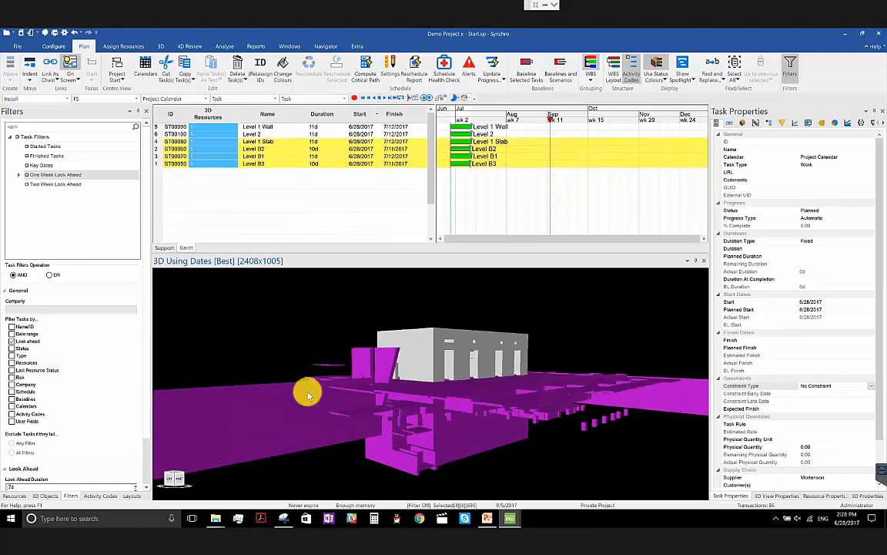
{"action": "left_click", "coordinate": [420, 375], "text": "ctrl"}
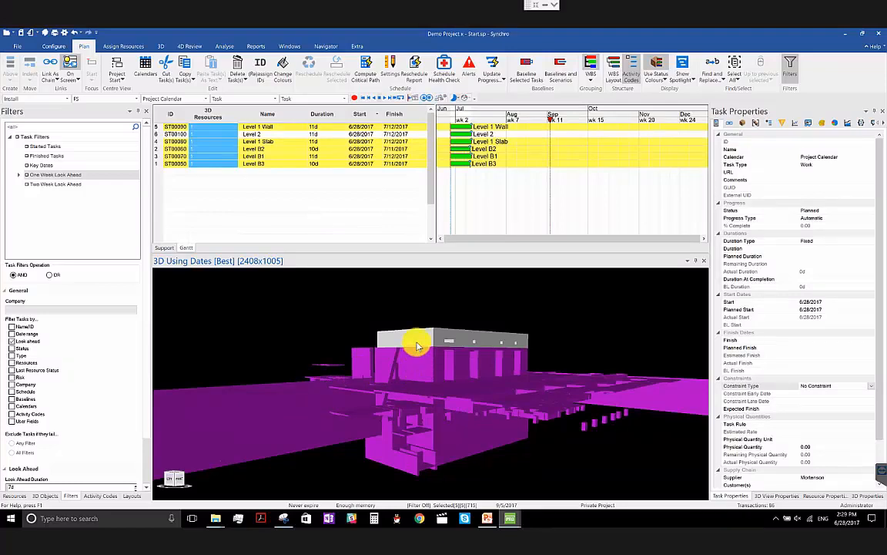
{"action": "left_click", "coordinate": [418, 339], "text": "ctrl"}
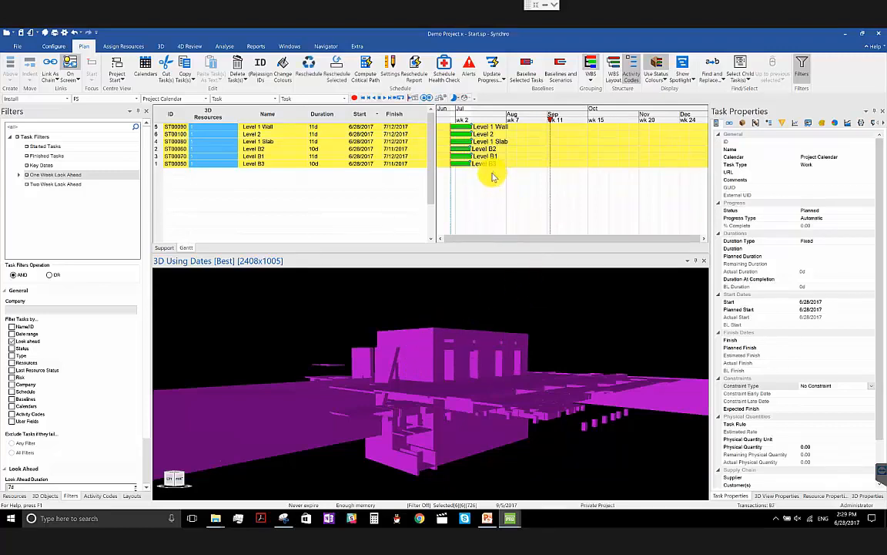
- Reschedule the linked Level B3 to Level 2 tasks and clear the selection
{"action": "left_click", "coordinate": [319, 67]}
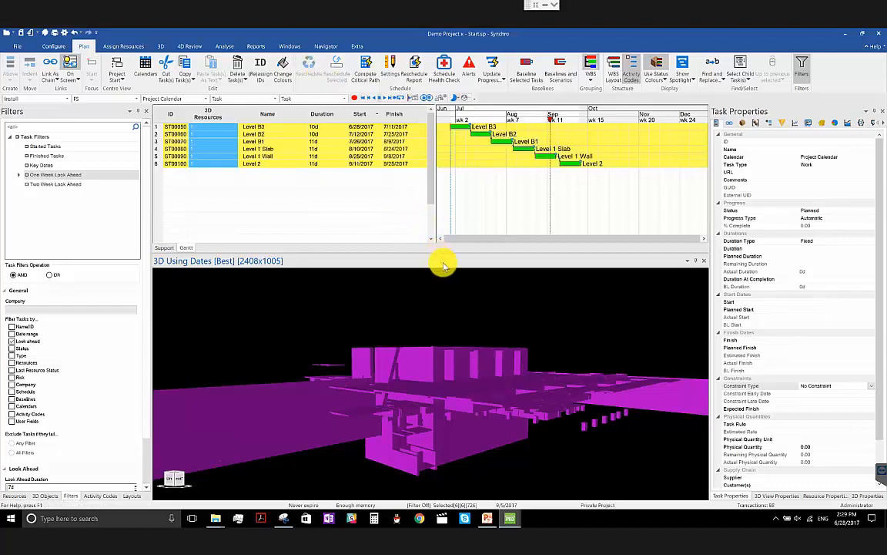
{"action": "left_click_drag", "start_coordinate": [444, 311], "coordinate": [486, 406]}
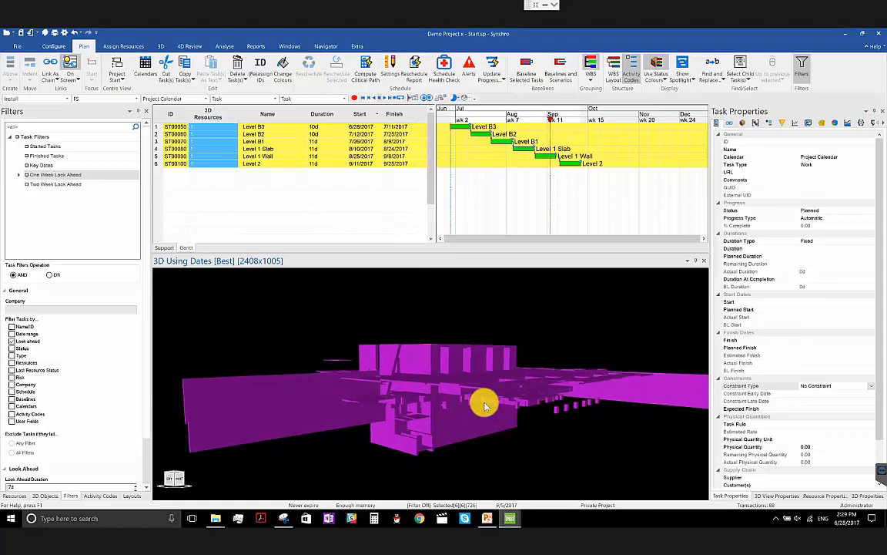
{"action": "key", "text": "Escape"}
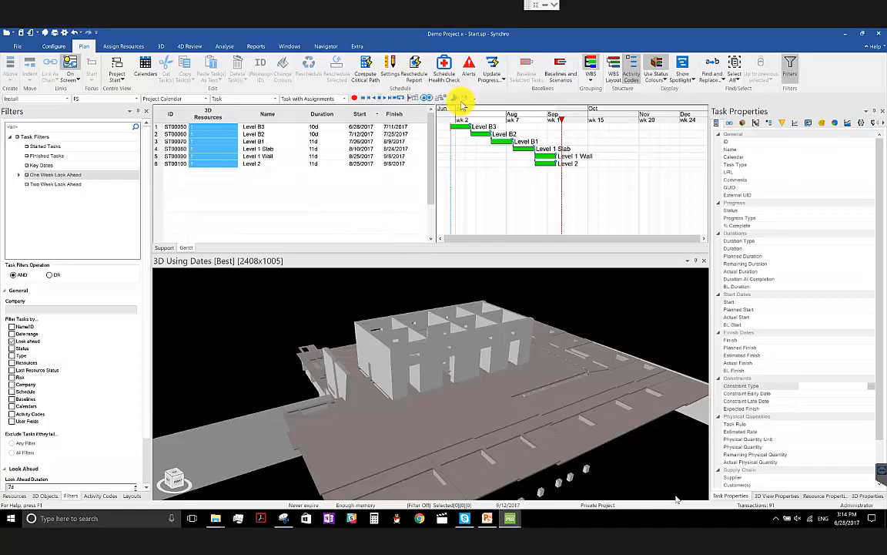
- Generate the scheduling report, read through its statistics and critical tasks, and copy its text to the clipboard
{"action": "left_click", "coordinate": [372, 63]}
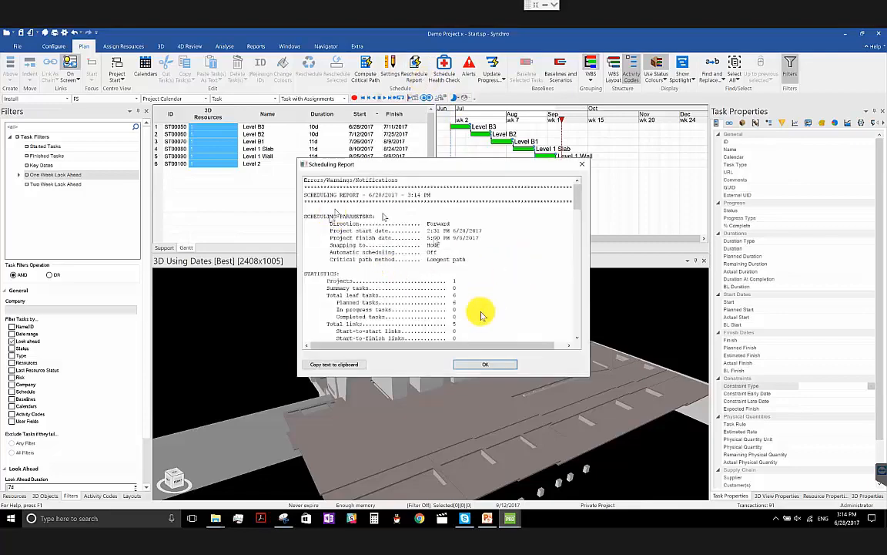
{"action": "scroll", "coordinate": [479, 323], "scroll_direction": "down", "scroll_amount": 10}
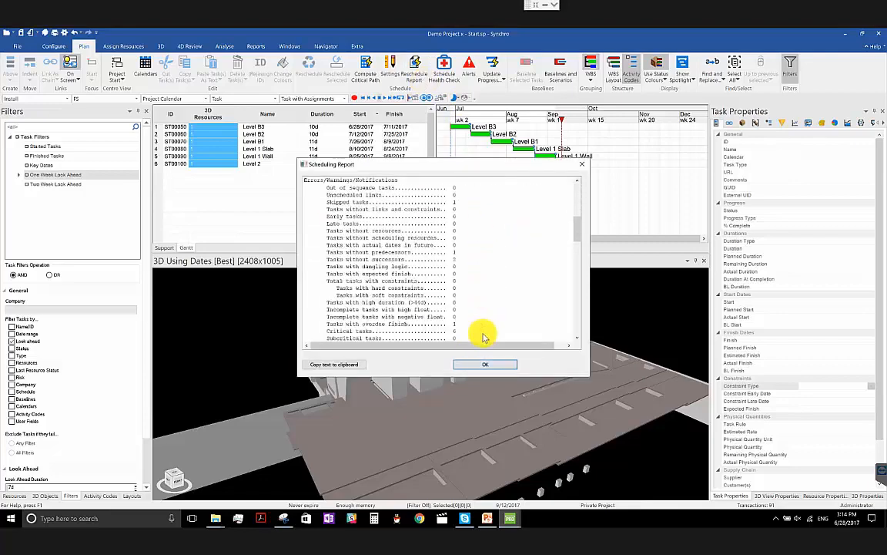
{"action": "scroll", "coordinate": [493, 320], "scroll_direction": "down", "scroll_amount": 5}
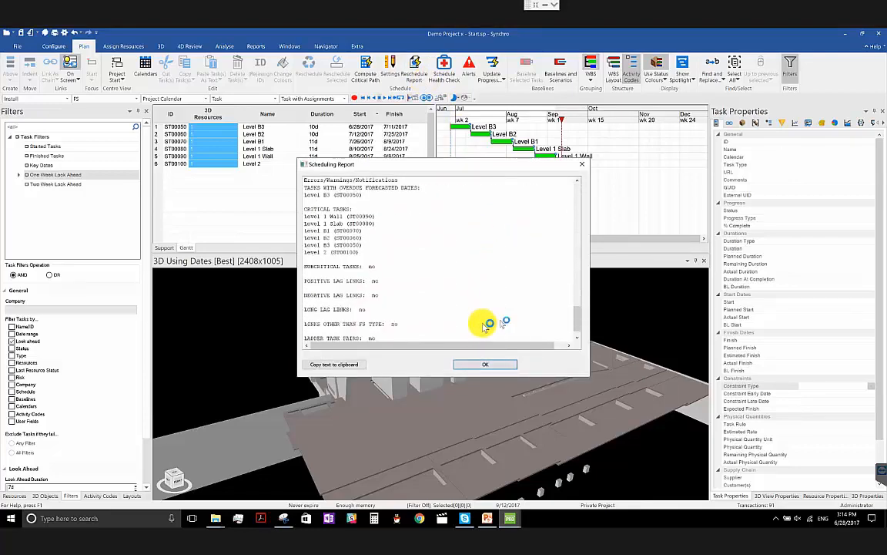
{"action": "left_click", "coordinate": [326, 365]}
- Paste the scheduling report into a new Word document, review it, discard the document and close the report
{"action": "left_click", "coordinate": [17, 521]}
{"action": "type", "text": "word"}
{"action": "key", "text": "Return"}
{"action": "key", "text": "ctrl+v"}
{"action": "scroll", "coordinate": [396, 289], "scroll_direction": "down", "scroll_amount": 15}
{"action": "scroll", "coordinate": [430, 314], "scroll_direction": "down", "scroll_amount": 8}
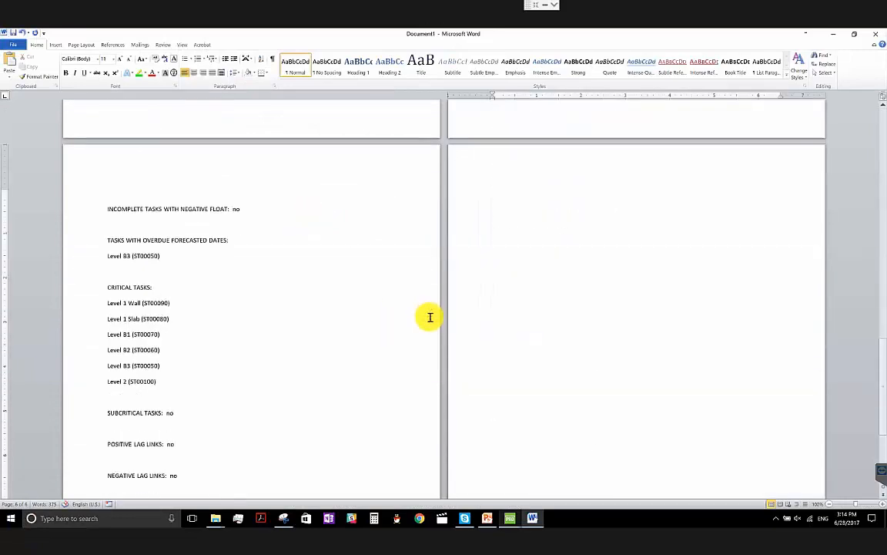
{"action": "left_click", "coordinate": [877, 34]}
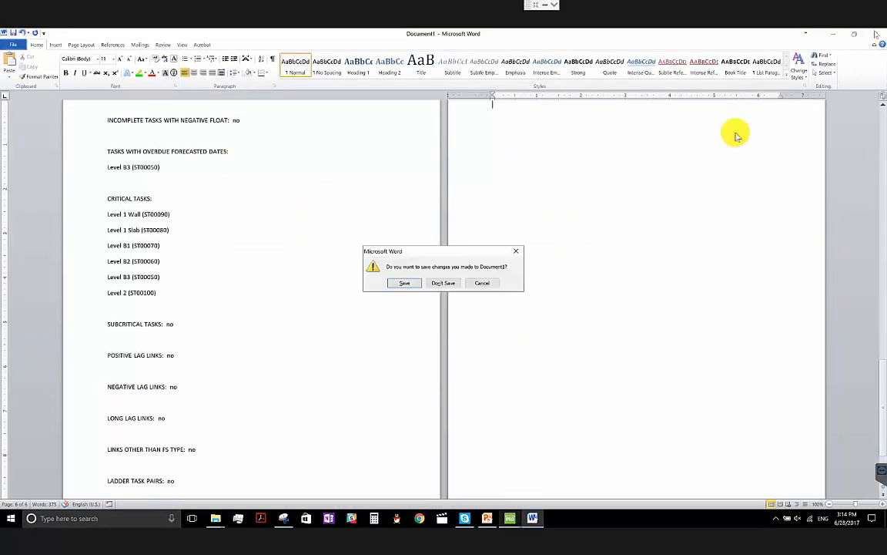
{"action": "left_click", "coordinate": [452, 286]}
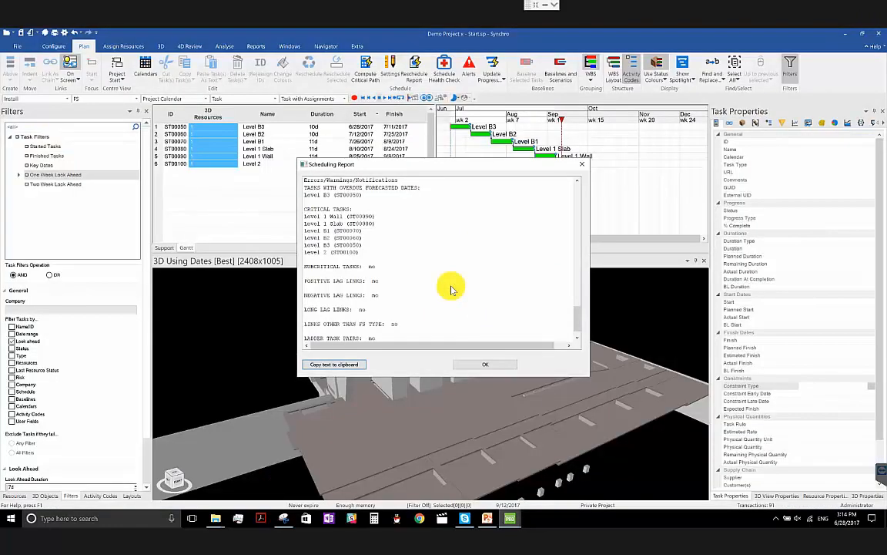
{"action": "left_click", "coordinate": [478, 367]}
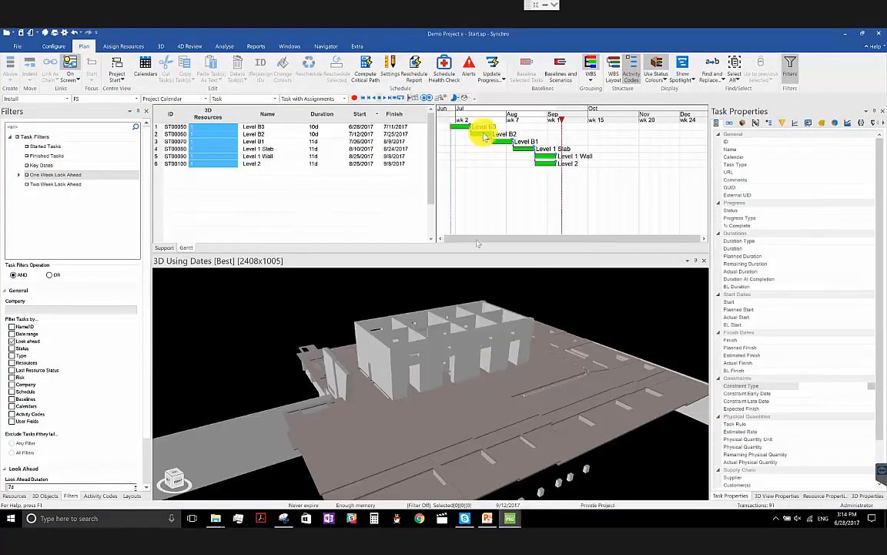
- Show the schedule alerts and locate the flagged tasks under Overdue Dates, Open Start and Open End, checking Early Tasks and High Duration
{"action": "left_click", "coordinate": [467, 71]}
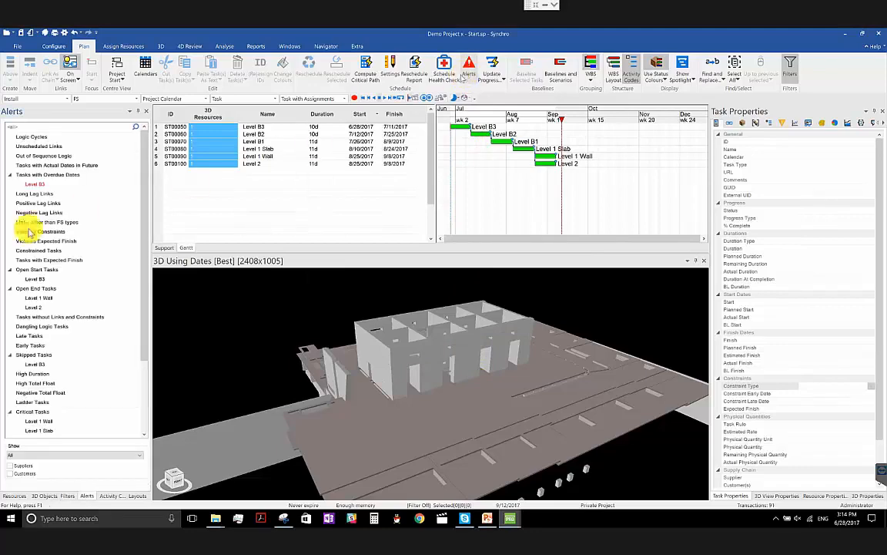
{"action": "left_click", "coordinate": [59, 185]}
{"action": "left_click", "coordinate": [49, 308]}
{"action": "left_click", "coordinate": [44, 297]}
{"action": "left_click", "coordinate": [60, 280]}
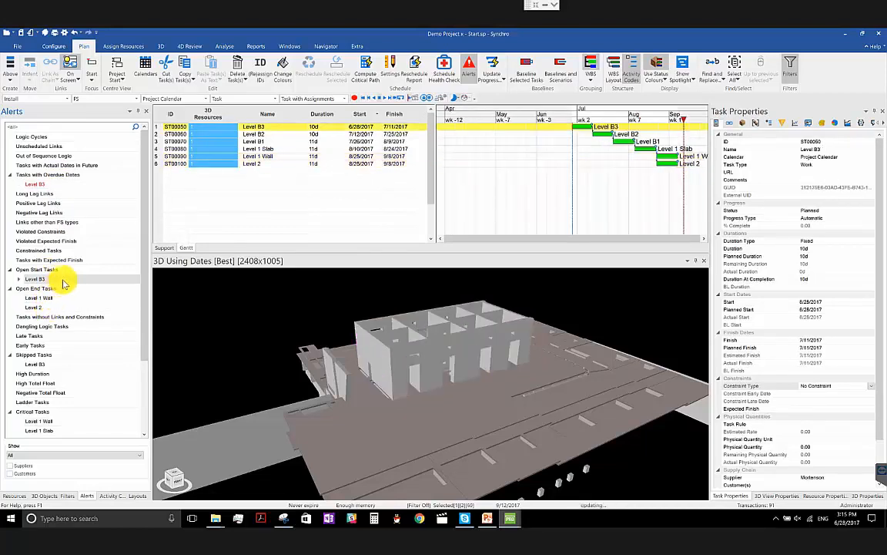
{"action": "left_click", "coordinate": [60, 298]}
{"action": "left_click", "coordinate": [59, 307]}
{"action": "left_click", "coordinate": [52, 347]}
{"action": "left_click", "coordinate": [54, 372]}
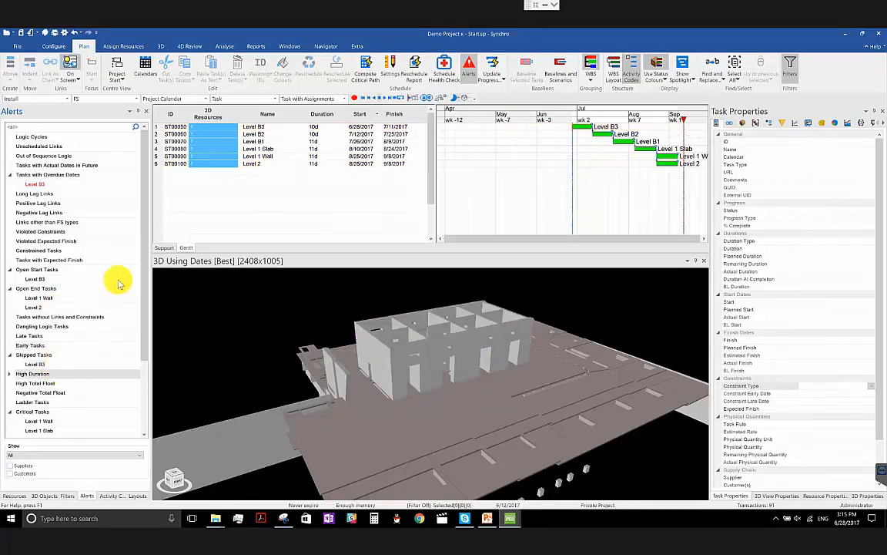
- Run the Schedule Health Check with DCMA Check.pdf in the 2017 New Feature Highlights folder as its PDF output
{"action": "left_click", "coordinate": [444, 77]}
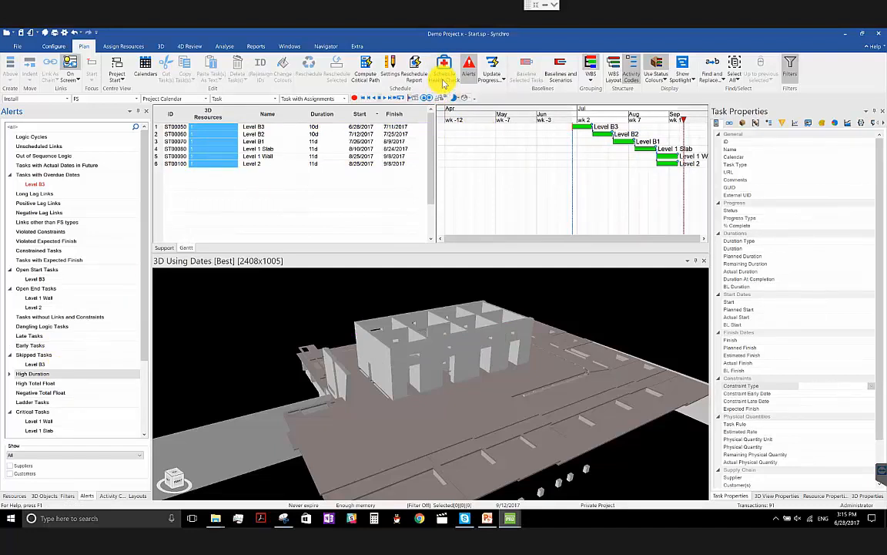
{"action": "left_click", "coordinate": [278, 123]}
{"action": "left_click", "coordinate": [276, 121]}
{"action": "left_click", "coordinate": [274, 271]}
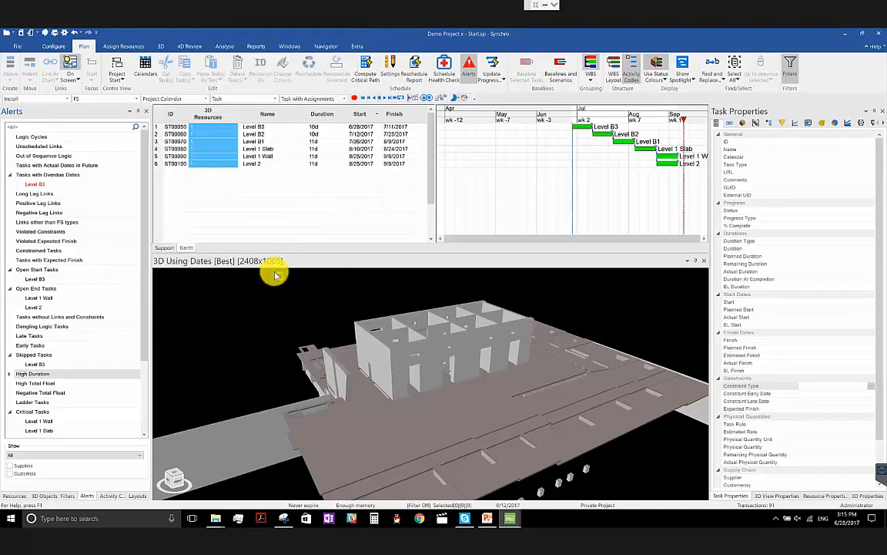
{"action": "scroll", "coordinate": [59, 174], "scroll_direction": "up", "scroll_amount": 2}
{"action": "left_click", "coordinate": [66, 95]}
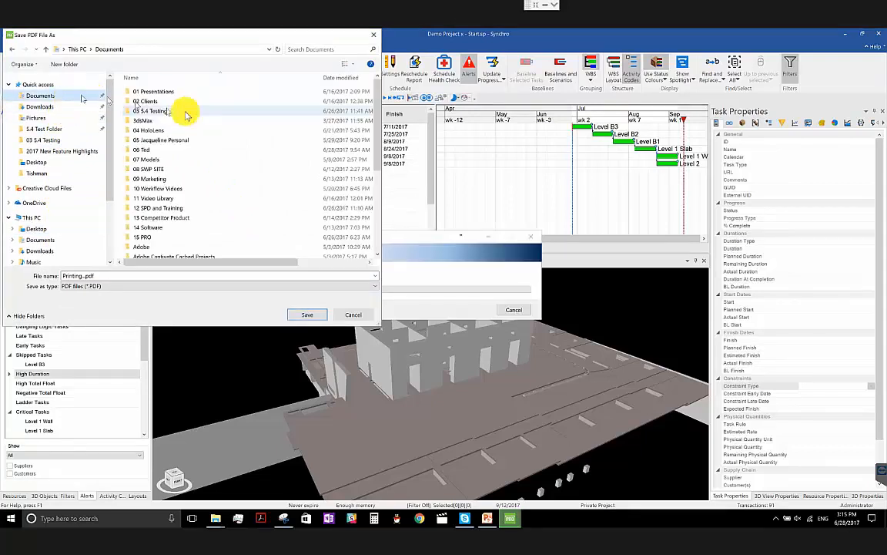
{"action": "double_click", "coordinate": [235, 90]}
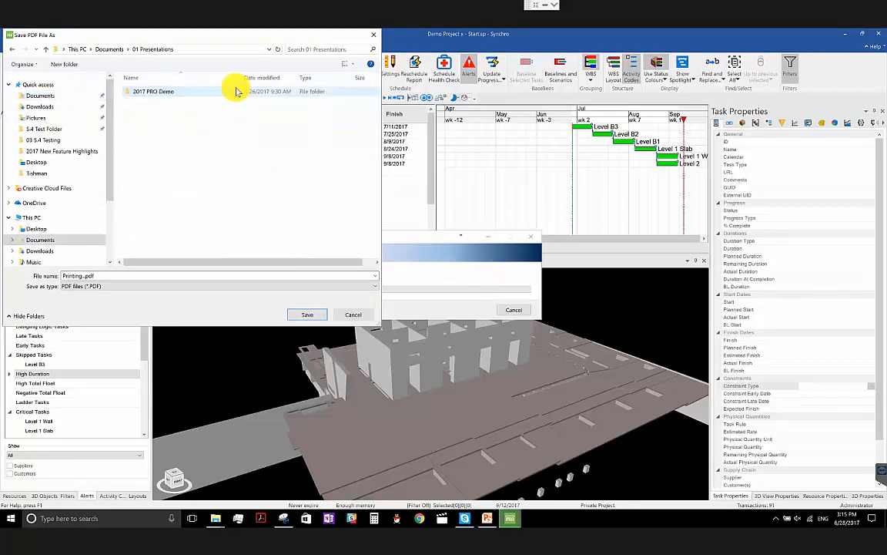
{"action": "double_click", "coordinate": [233, 91]}
{"action": "double_click", "coordinate": [235, 101]}
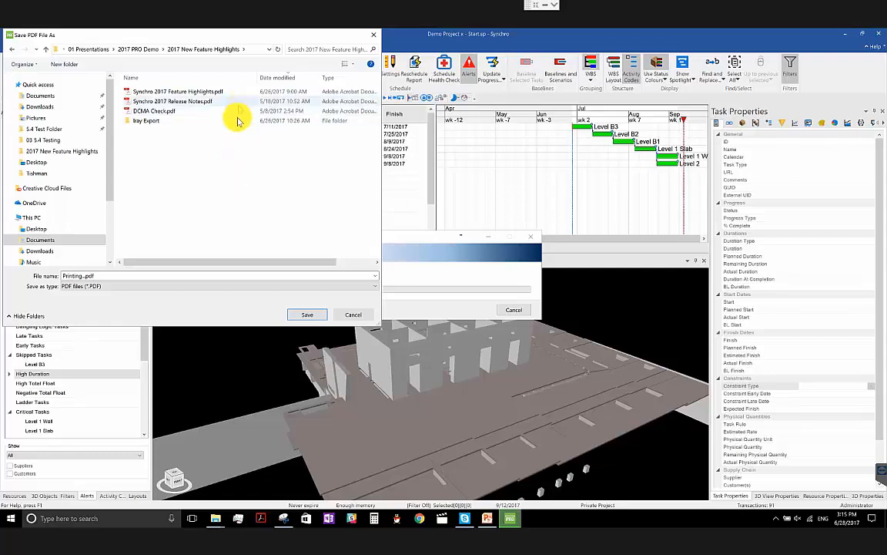
{"action": "left_click", "coordinate": [175, 112]}
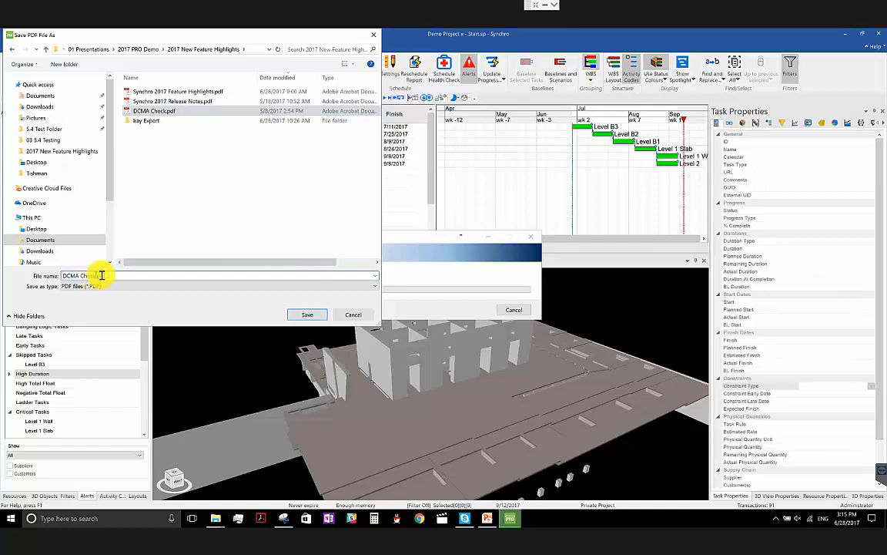
{"action": "left_click", "coordinate": [303, 314]}
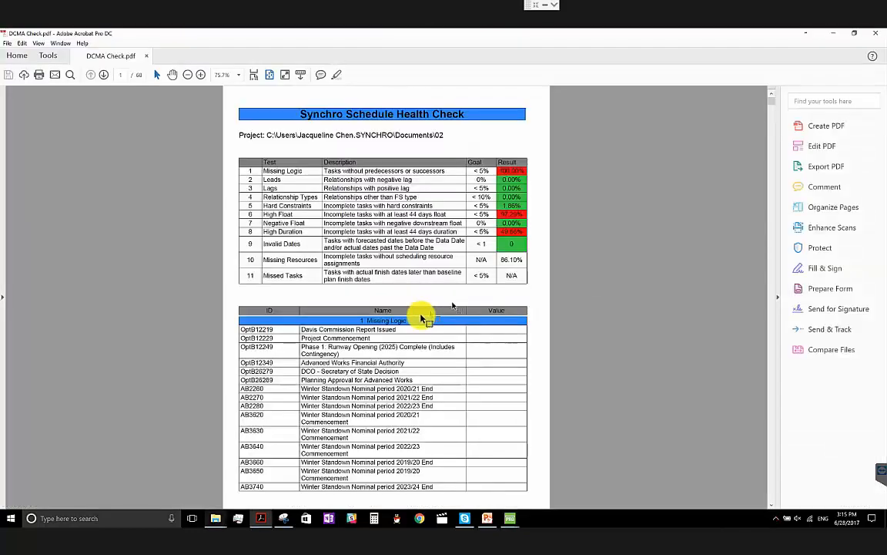
- Examine the DCMA Check.pdf health check results through the High Float and High Duration sections and return to Demo Project x in Synchro
{"action": "scroll", "coordinate": [420, 336], "scroll_direction": "down", "scroll_amount": 10}
{"action": "scroll", "coordinate": [420, 339], "scroll_direction": "down", "scroll_amount": 20}
{"action": "scroll", "coordinate": [423, 285], "scroll_direction": "down", "scroll_amount": 20}
{"action": "scroll", "coordinate": [423, 285], "scroll_direction": "down", "scroll_amount": 10}
{"action": "scroll", "coordinate": [423, 287], "scroll_direction": "down", "scroll_amount": 20}
{"action": "scroll", "coordinate": [423, 287], "scroll_direction": "down", "scroll_amount": 8}
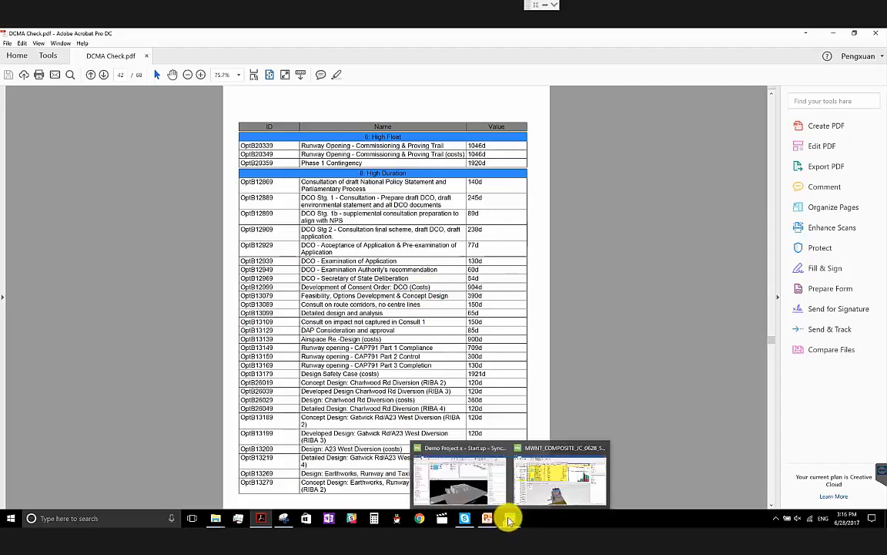
{"action": "left_click", "coordinate": [461, 474]}
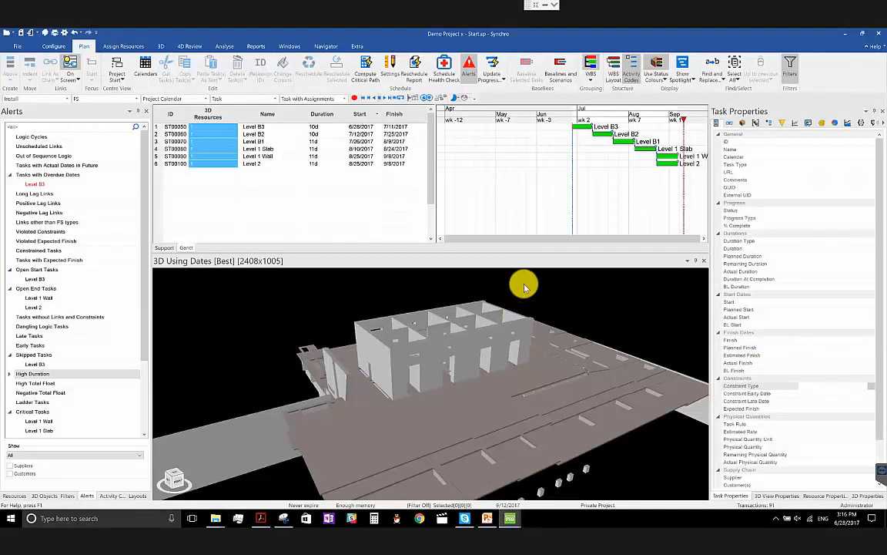
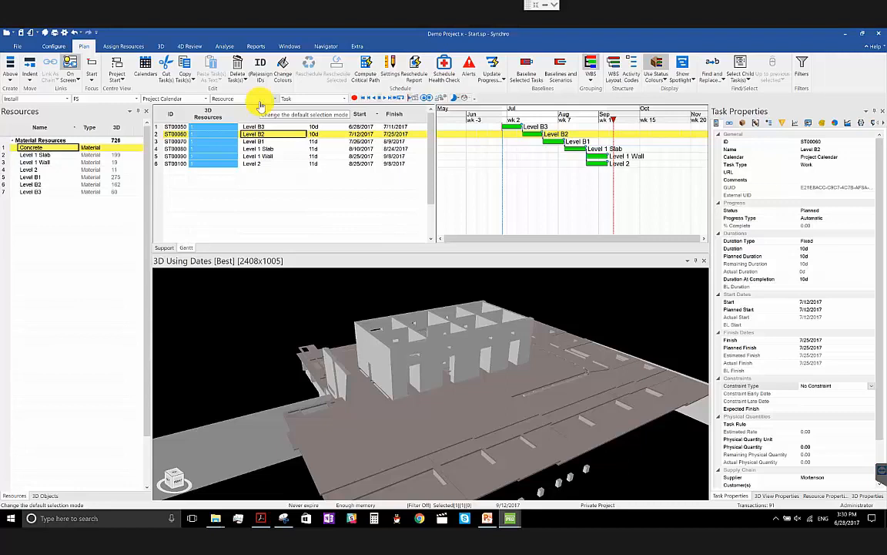
- Remove the Concrete material from the resources list
{"action": "right_click", "coordinate": [61, 151]}
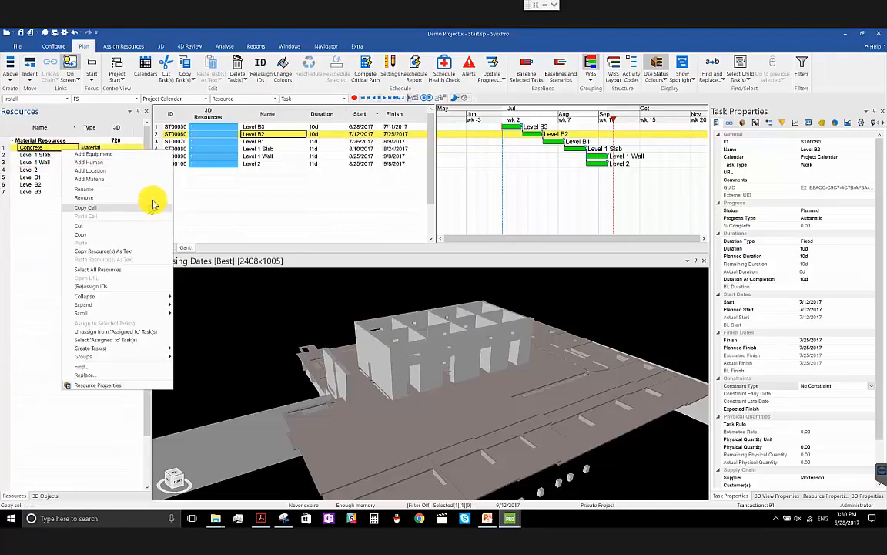
{"action": "left_click", "coordinate": [154, 199]}
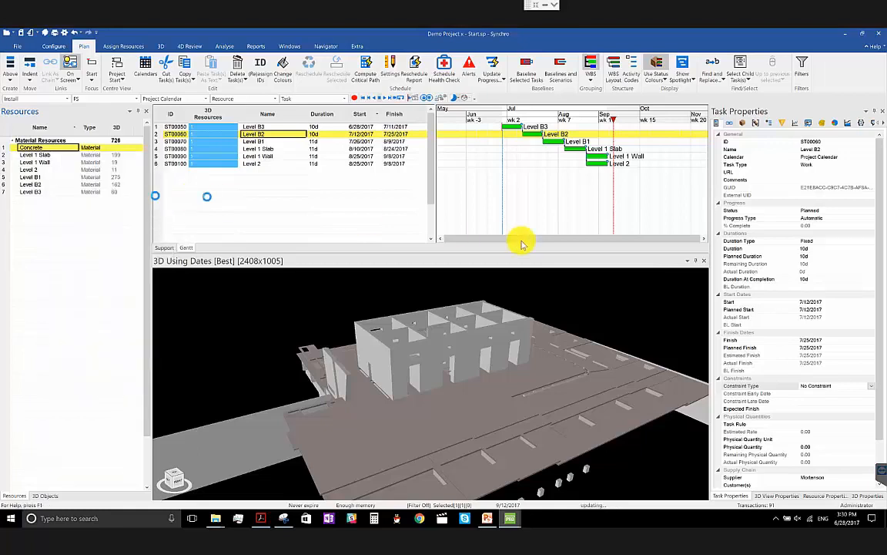
{"action": "left_click", "coordinate": [489, 299]}
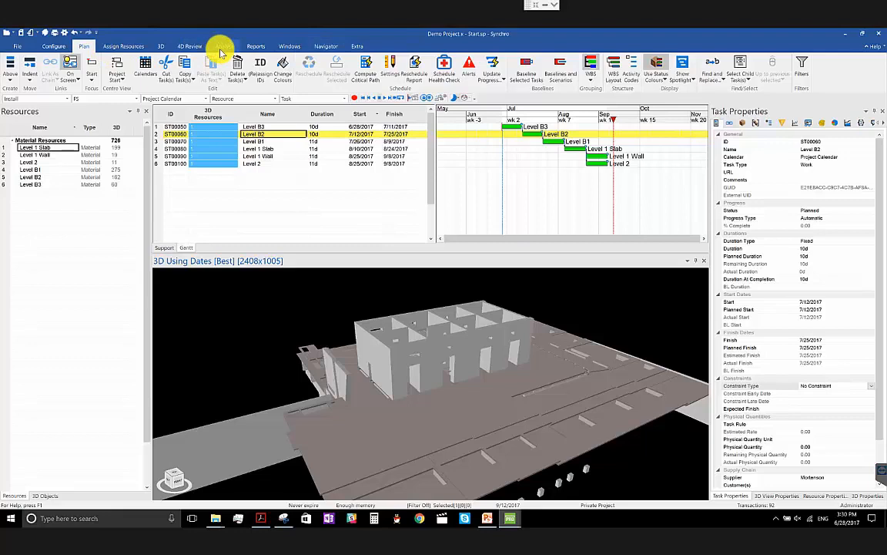
- Remove the Concrete task user field together with its assigned values and close the user fields window
{"action": "left_click", "coordinate": [221, 48]}
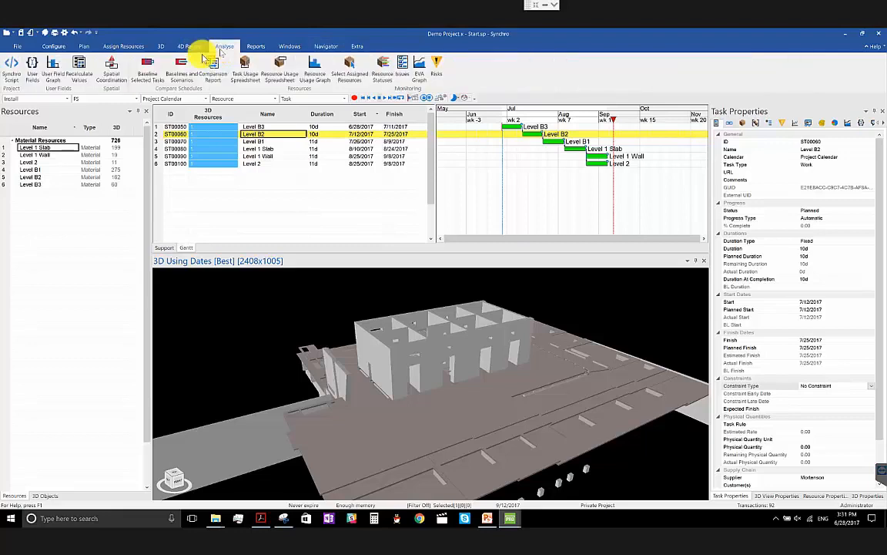
{"action": "left_click", "coordinate": [32, 71]}
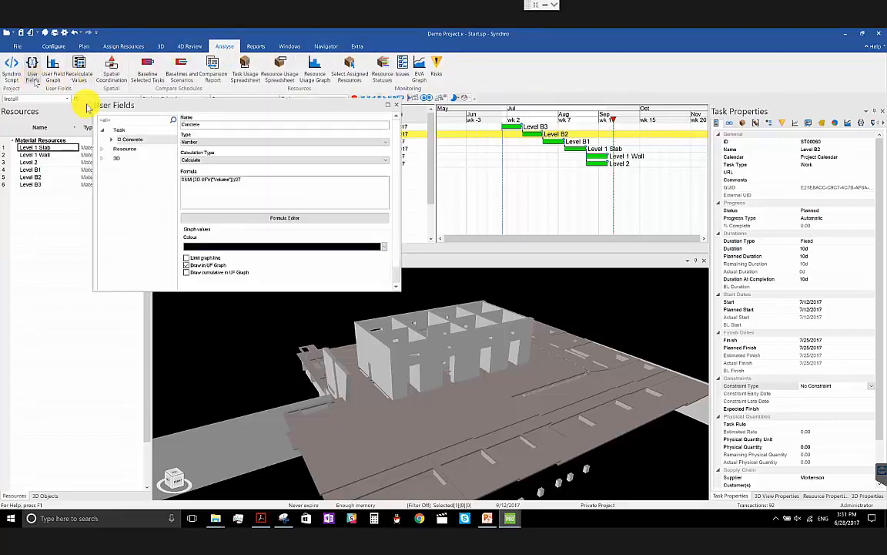
{"action": "right_click", "coordinate": [125, 140]}
{"action": "left_click", "coordinate": [164, 160]}
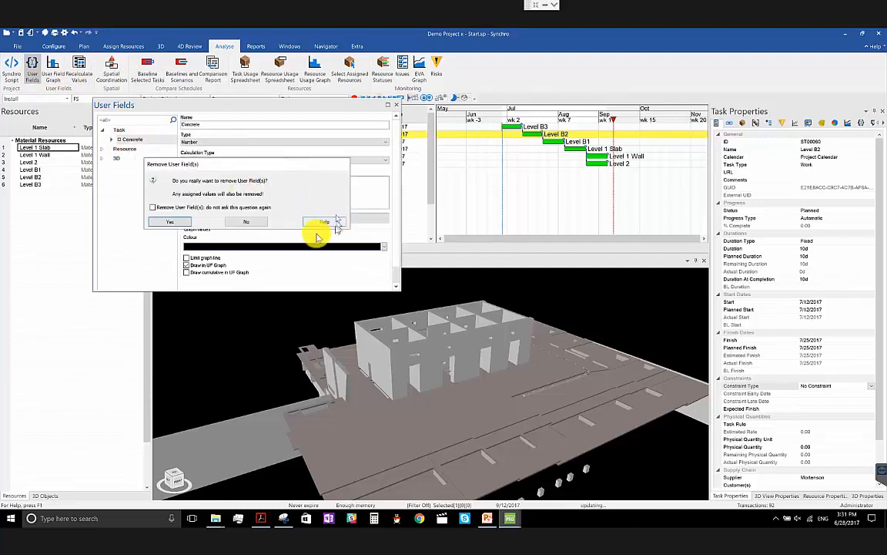
{"action": "left_click", "coordinate": [182, 223]}
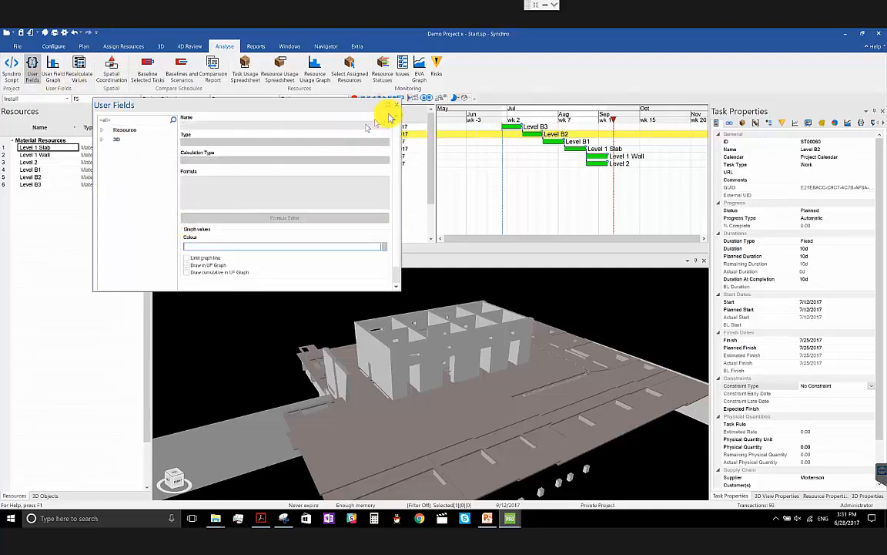
{"action": "left_click", "coordinate": [397, 106]}
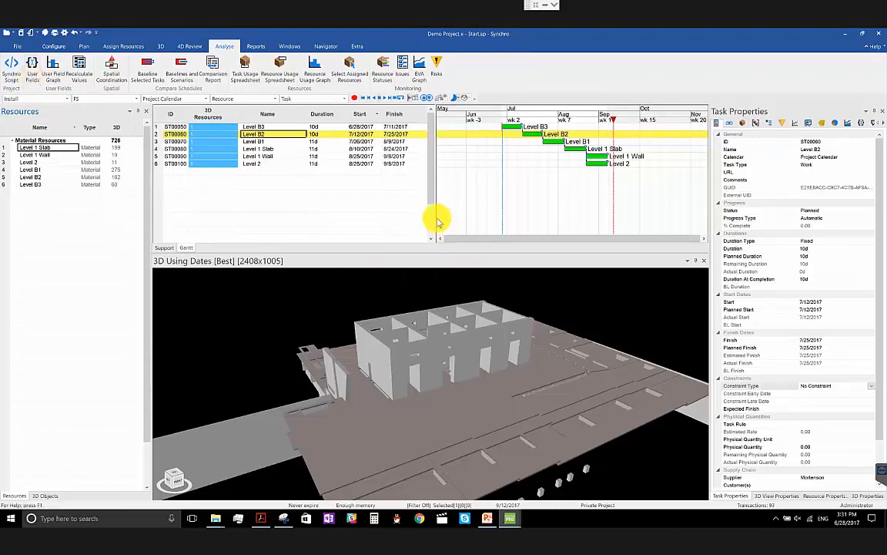
- Select the Level 1 slab in the 3D view and examine its 3D user fields through to Volume, widening the columns for legibility
{"action": "left_click_drag", "start_coordinate": [434, 214], "coordinate": [525, 215]}
{"action": "middle_click_drag", "start_coordinate": [512, 362], "coordinate": [481, 370]}
{"action": "left_click", "coordinate": [470, 384]}
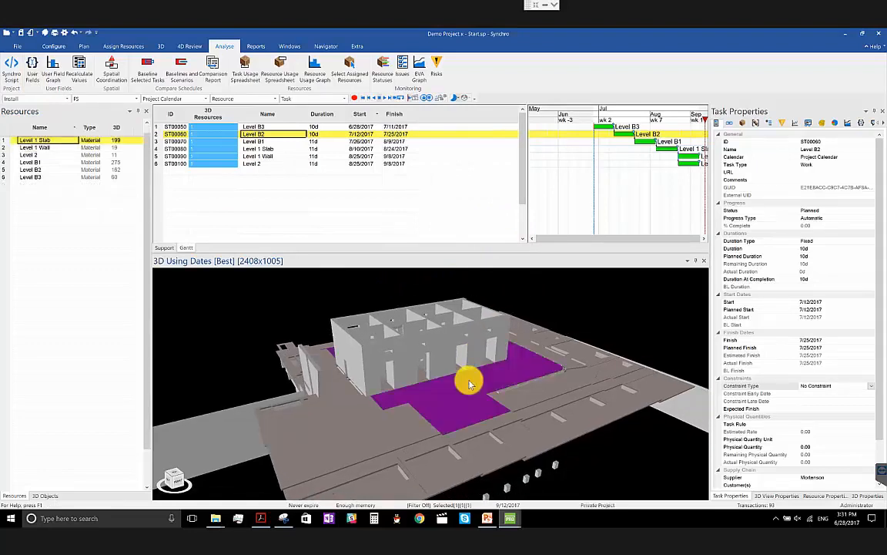
{"action": "left_click", "coordinate": [875, 497]}
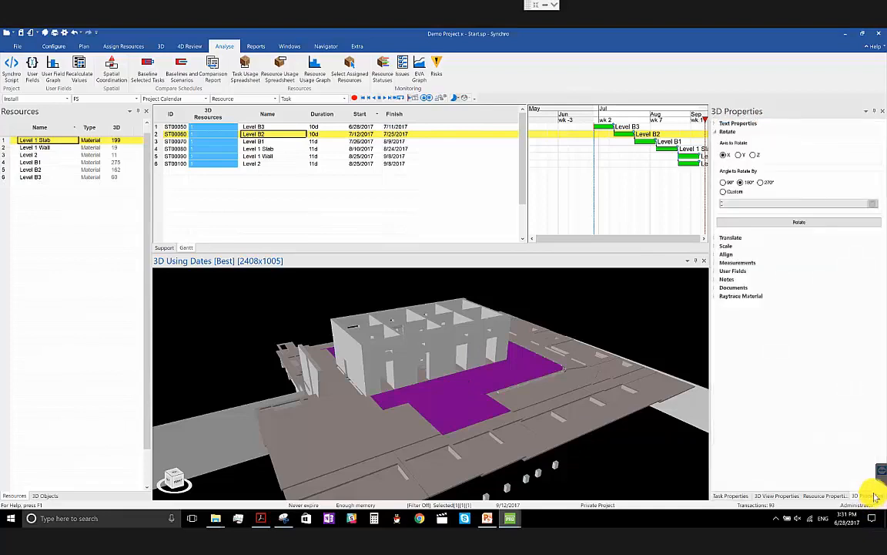
{"action": "left_click", "coordinate": [732, 134]}
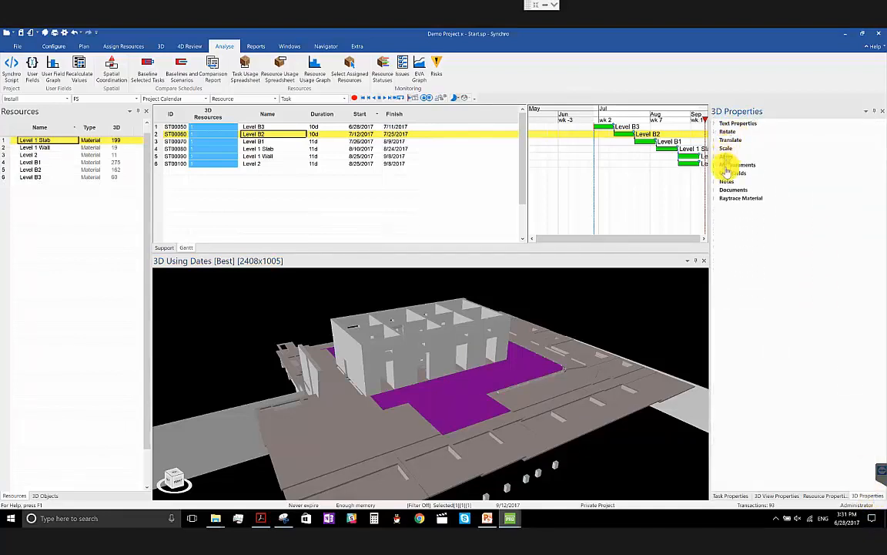
{"action": "left_click", "coordinate": [730, 172]}
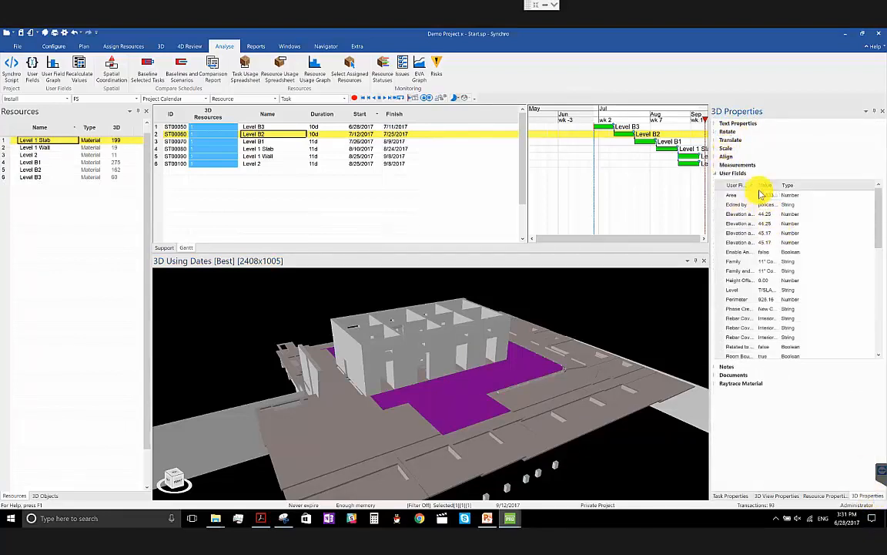
{"action": "left_click_drag", "start_coordinate": [758, 186], "coordinate": [795, 189]}
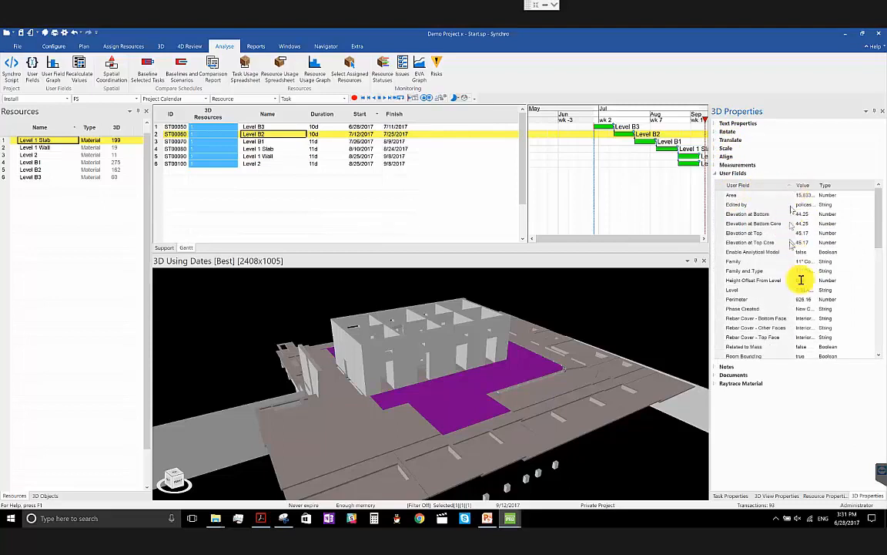
{"action": "left_click_drag", "start_coordinate": [877, 224], "coordinate": [881, 341]}
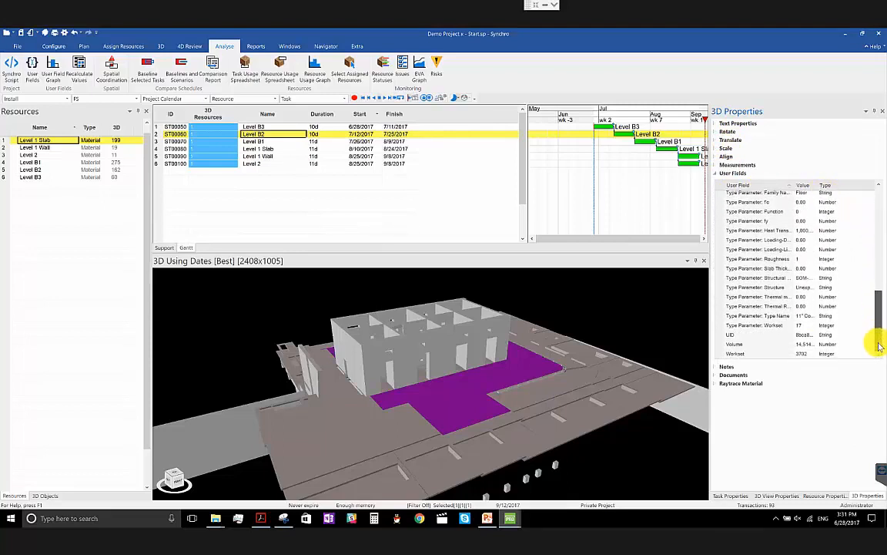
{"action": "mouse_move", "coordinate": [818, 185]}
{"action": "left_mouse_down"}
{"action": "mouse_move", "coordinate": [834, 186]}
{"action": "mouse_move", "coordinate": [829, 192]}
{"action": "left_mouse_up"}
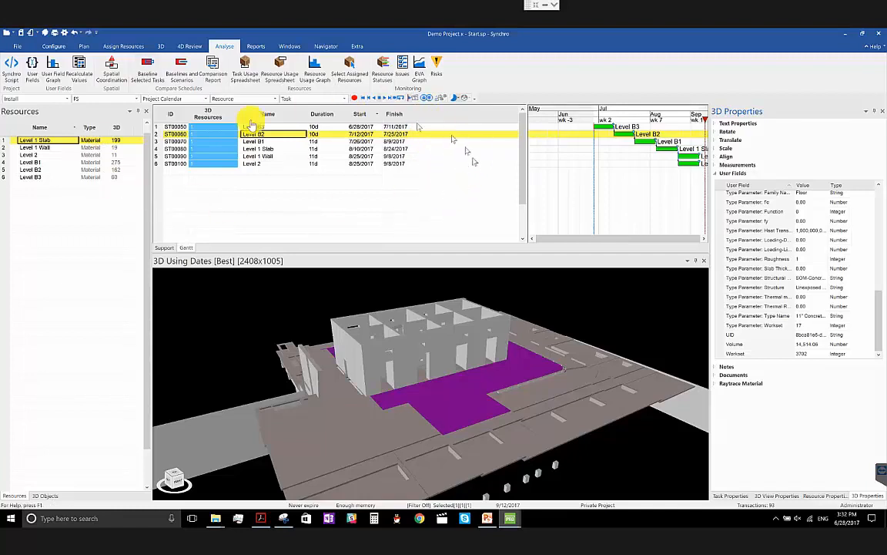
- Start adding a user field in the Task category and name it Concrete
{"action": "left_click", "coordinate": [32, 80]}
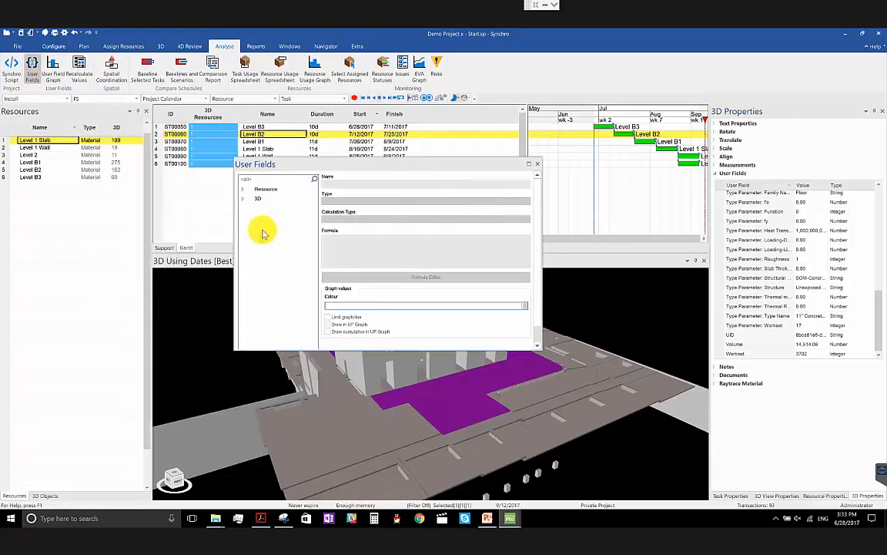
{"action": "right_click", "coordinate": [261, 232]}
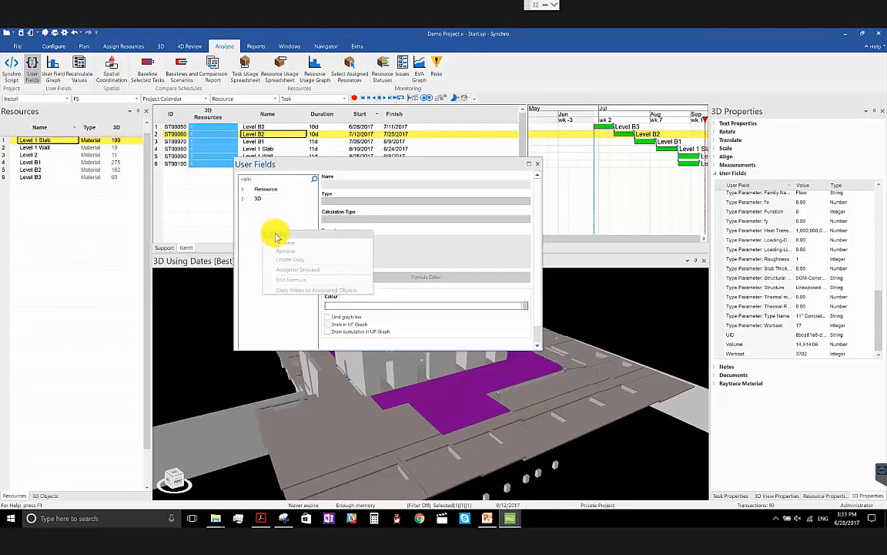
{"action": "left_click", "coordinate": [276, 235]}
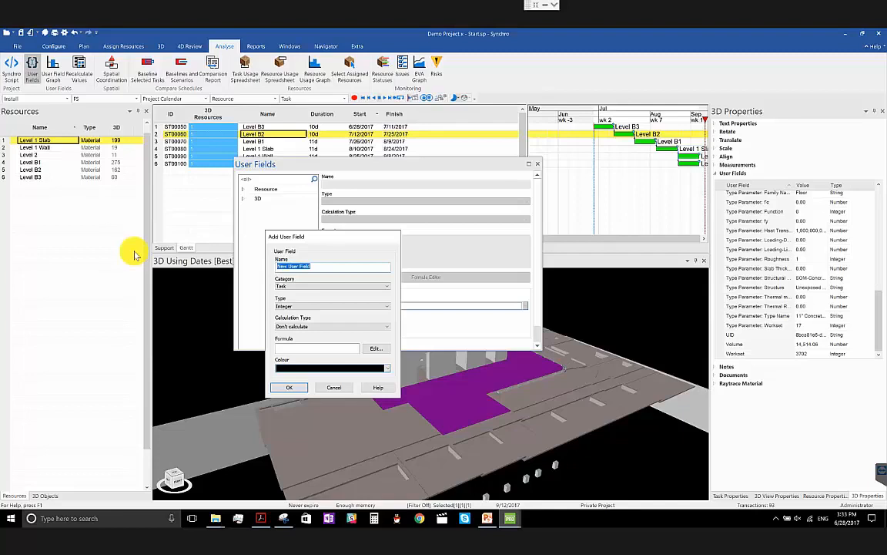
{"action": "type", "text": "Volume"}
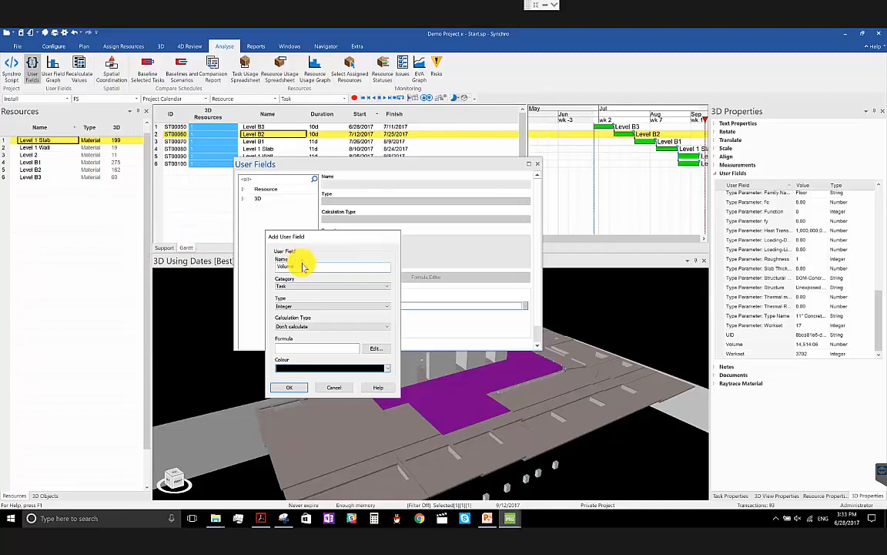
{"action": "left_click_drag", "start_coordinate": [311, 268], "coordinate": [104, 221]}
{"action": "type", "text": "Concr"}
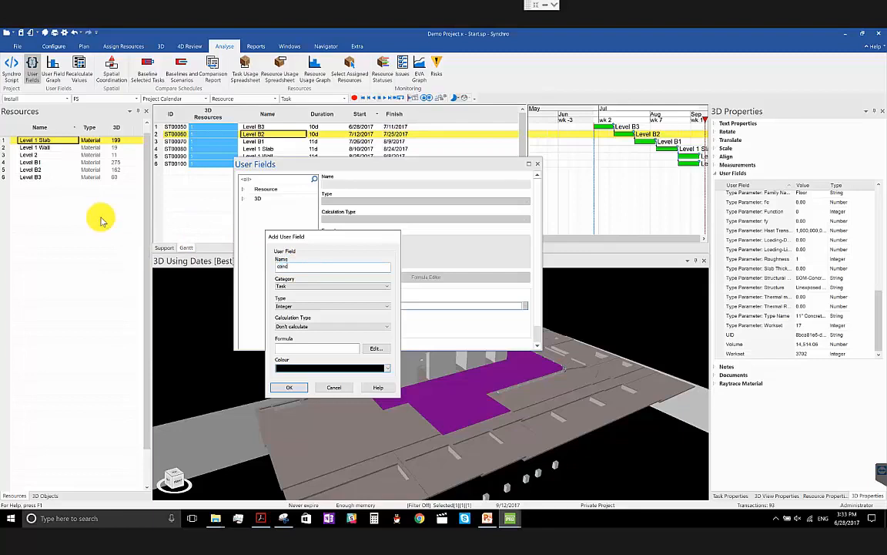
{"action": "type", "text": "ete"}
- Set the Concrete user field's type to Number and its calculation type to Calculate
{"action": "left_click", "coordinate": [313, 307]}
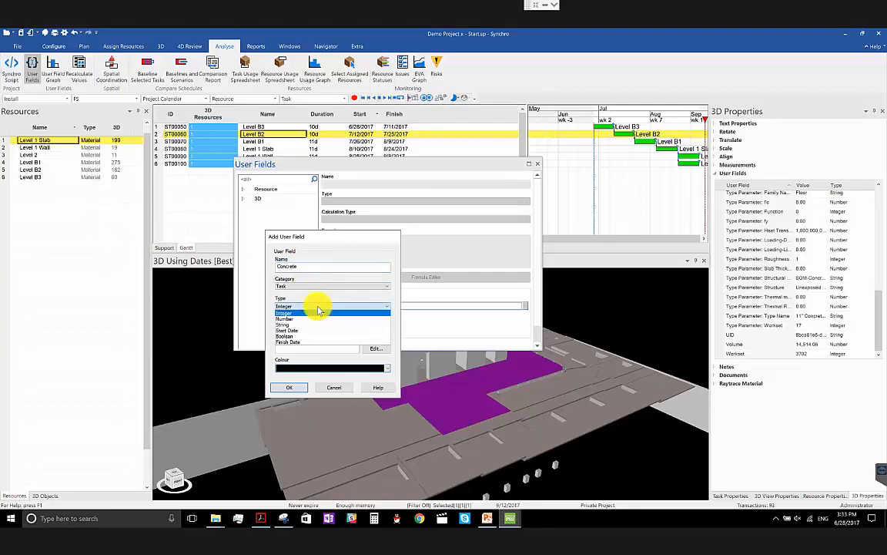
{"action": "left_click", "coordinate": [319, 322]}
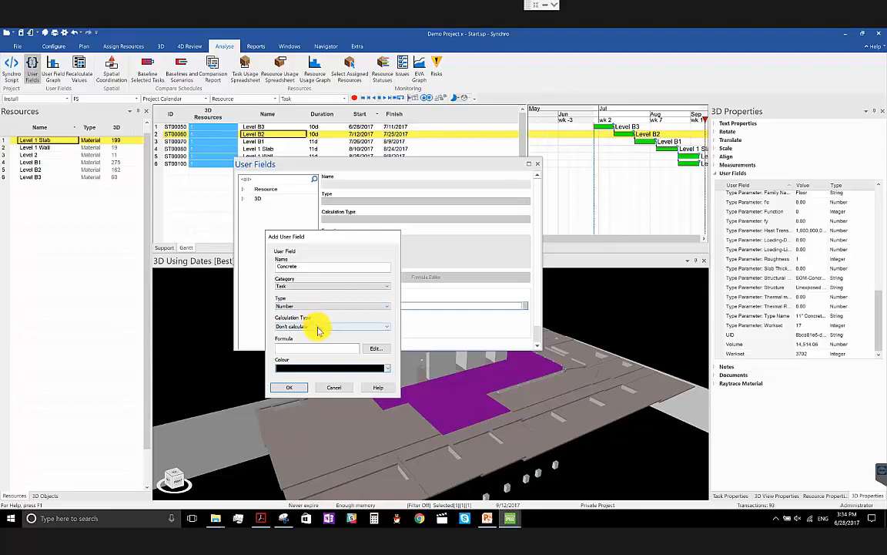
{"action": "left_click", "coordinate": [318, 326]}
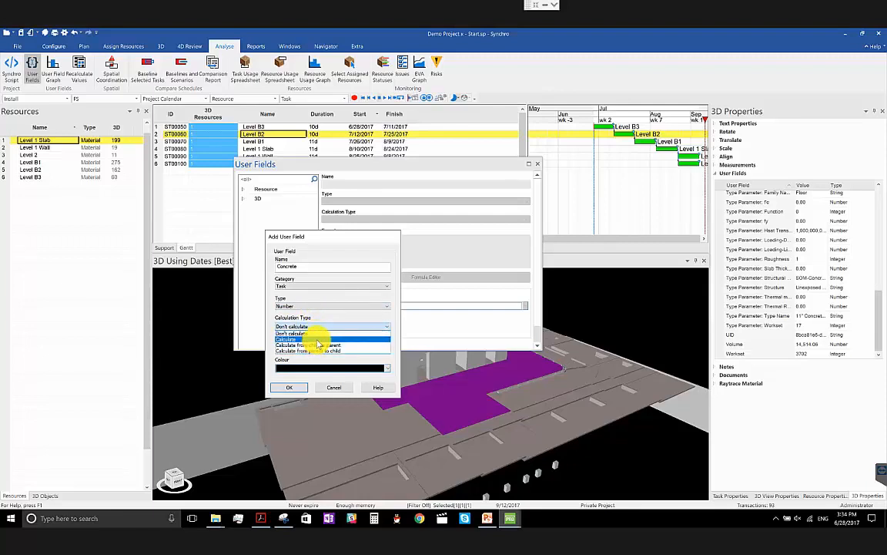
{"action": "left_click", "coordinate": [316, 340]}
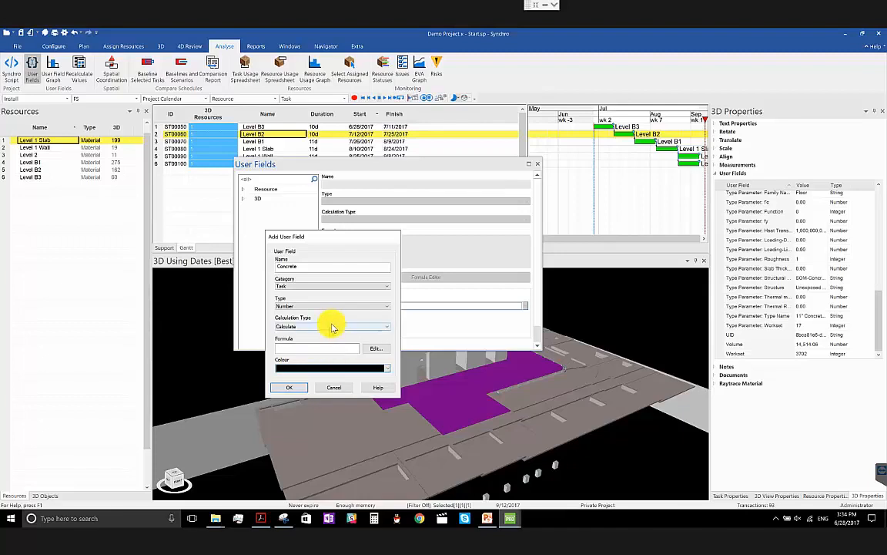
- Find the SUM() function in the formula editor, read its description and insert it into the Concrete field's formula
{"action": "left_click", "coordinate": [383, 350]}
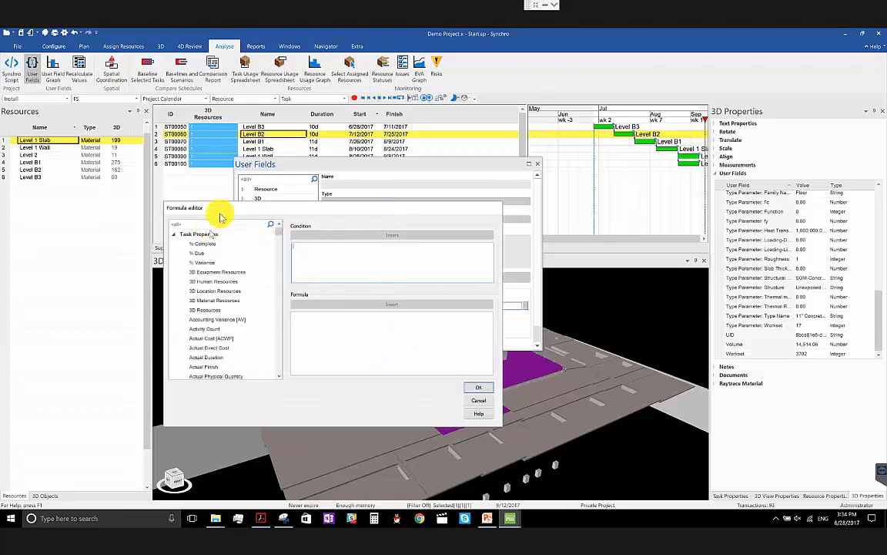
{"action": "left_click_drag", "start_coordinate": [239, 208], "coordinate": [340, 223]}
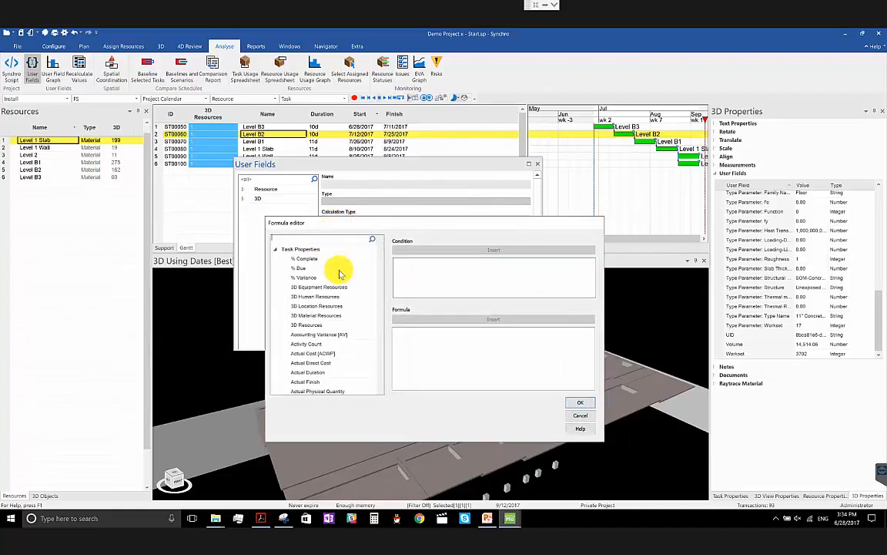
{"action": "left_click", "coordinate": [329, 239]}
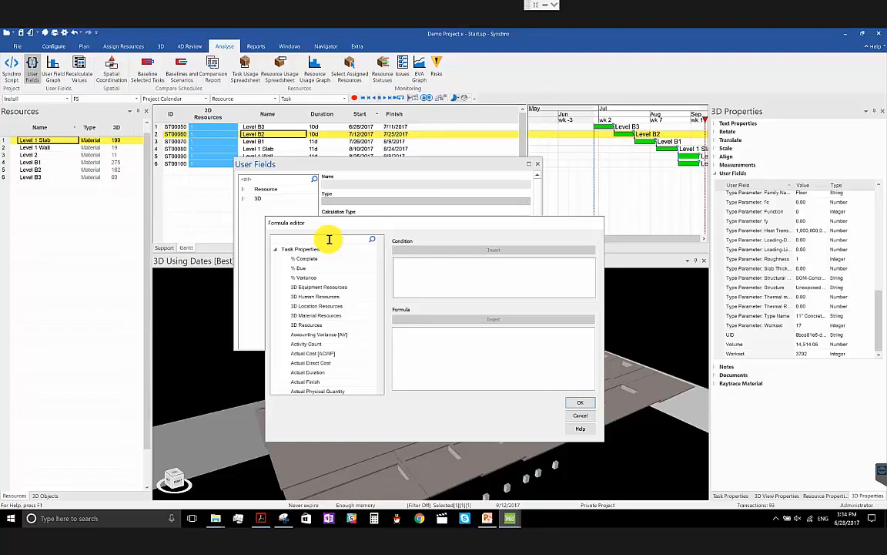
{"action": "type", "text": "sum"}
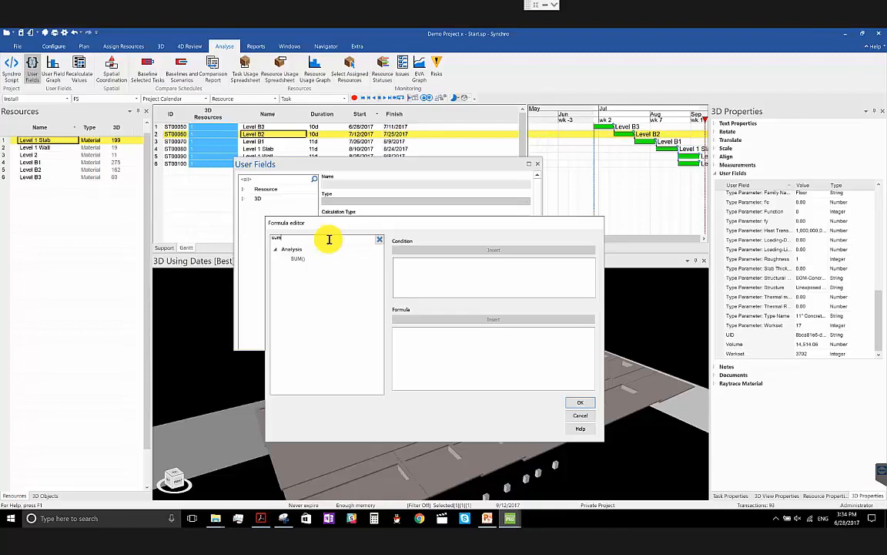
{"action": "left_click", "coordinate": [323, 258]}
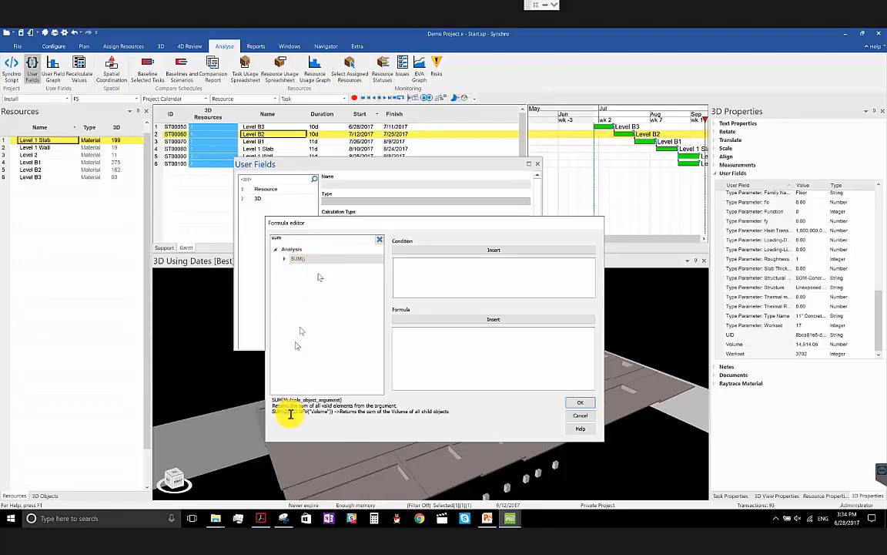
{"action": "left_click_drag", "start_coordinate": [271, 399], "coordinate": [450, 413]}
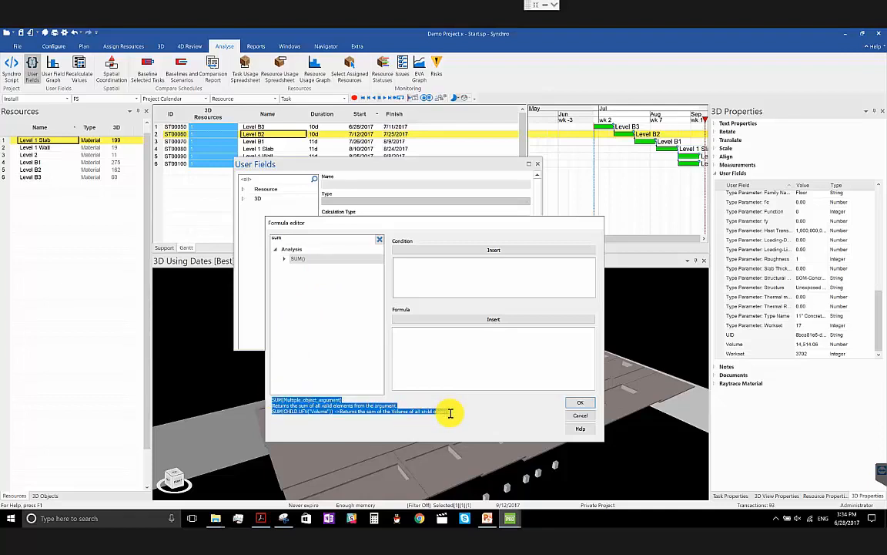
{"action": "left_click", "coordinate": [332, 404]}
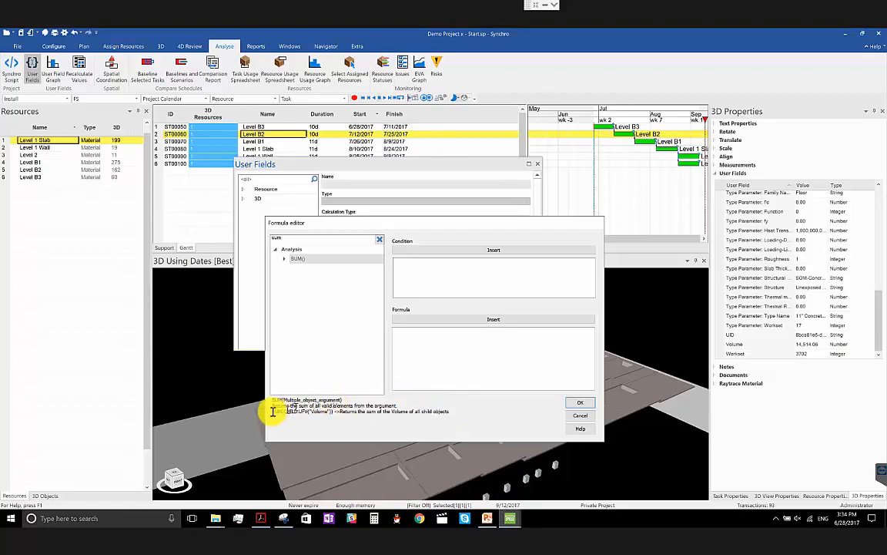
{"action": "left_click_drag", "start_coordinate": [271, 406], "coordinate": [400, 405]}
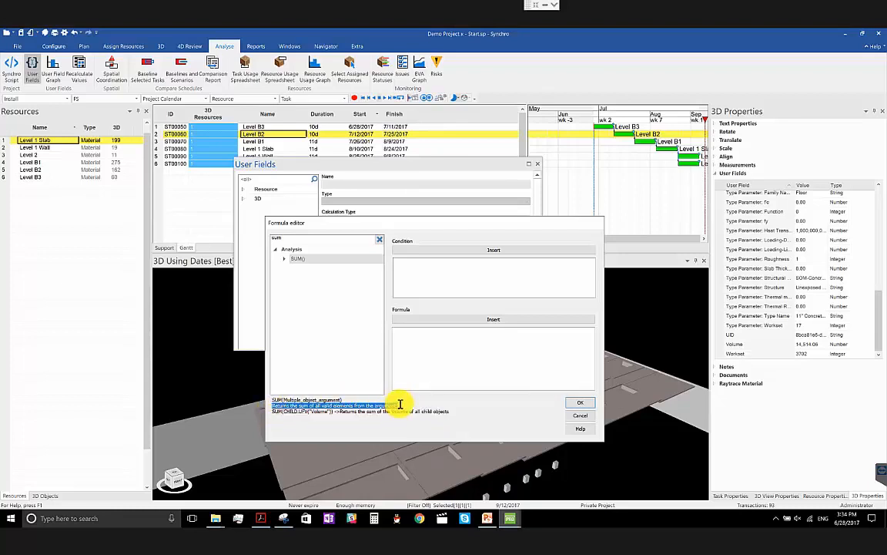
{"action": "left_click", "coordinate": [421, 324]}
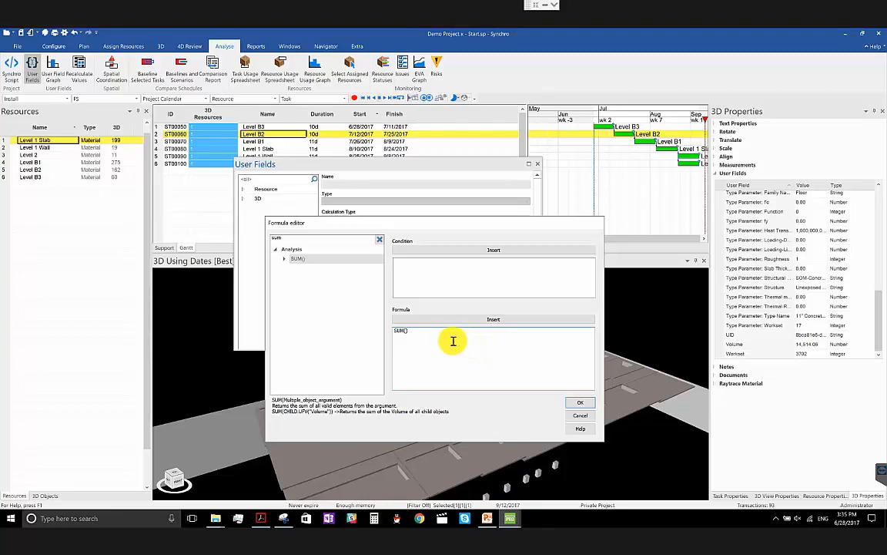
- Find the Volume field under 3D Object User Fields in the formula editor and insert it inside the SUM() parentheses
{"action": "double_click", "coordinate": [286, 237]}
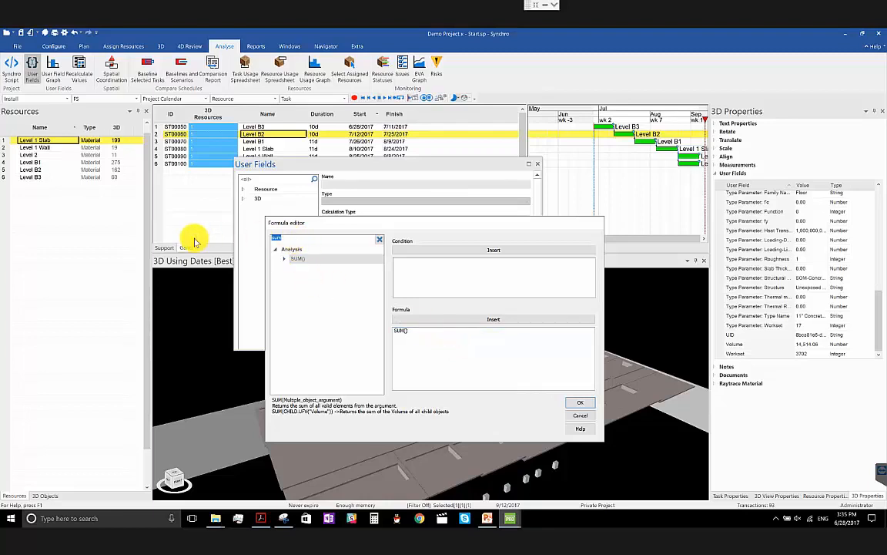
{"action": "type", "text": "volum"}
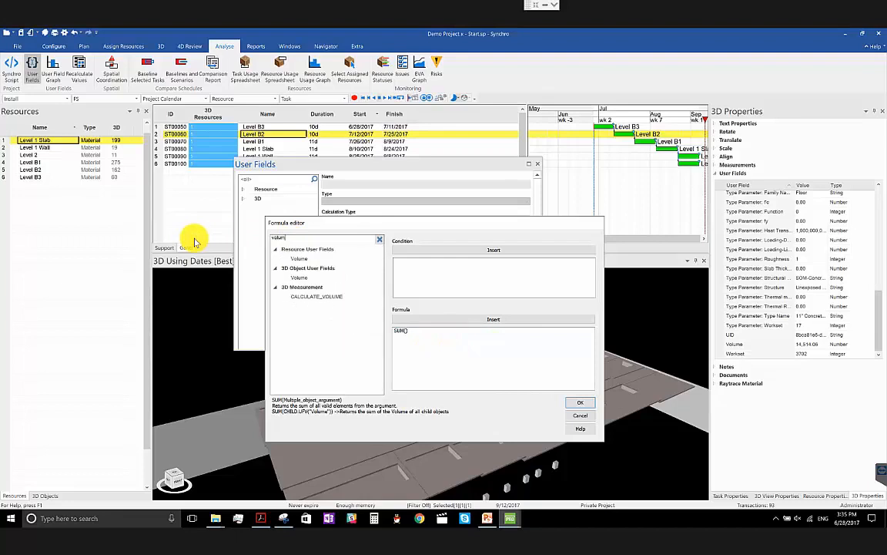
{"action": "left_click", "coordinate": [305, 278]}
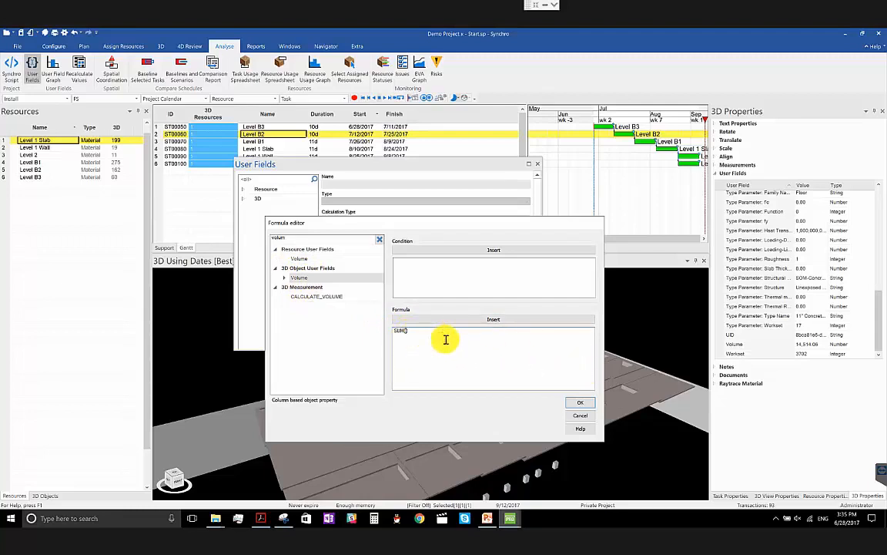
{"action": "left_click", "coordinate": [494, 322]}
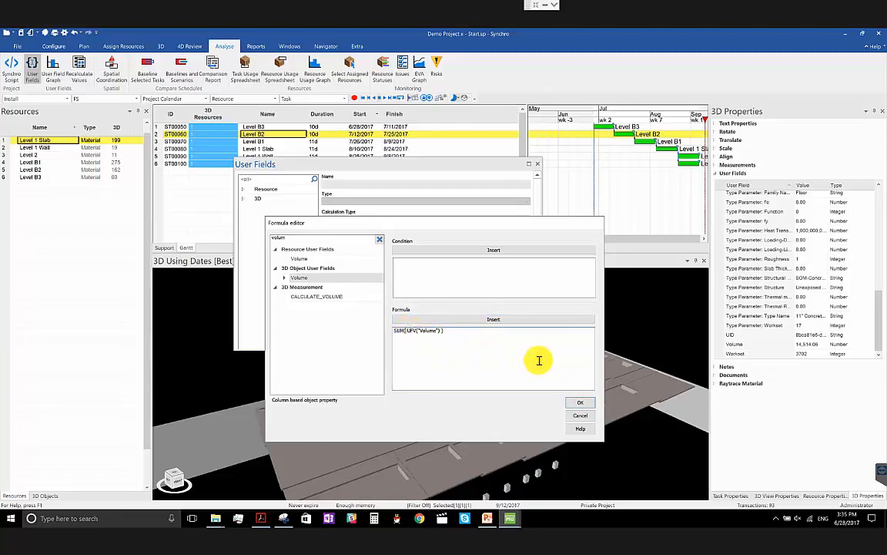
- Find the 3D entry under Objects and insert it before UFV("Volume") so the argument reads 3D.UFV("Volume")
{"action": "double_click", "coordinate": [324, 238]}
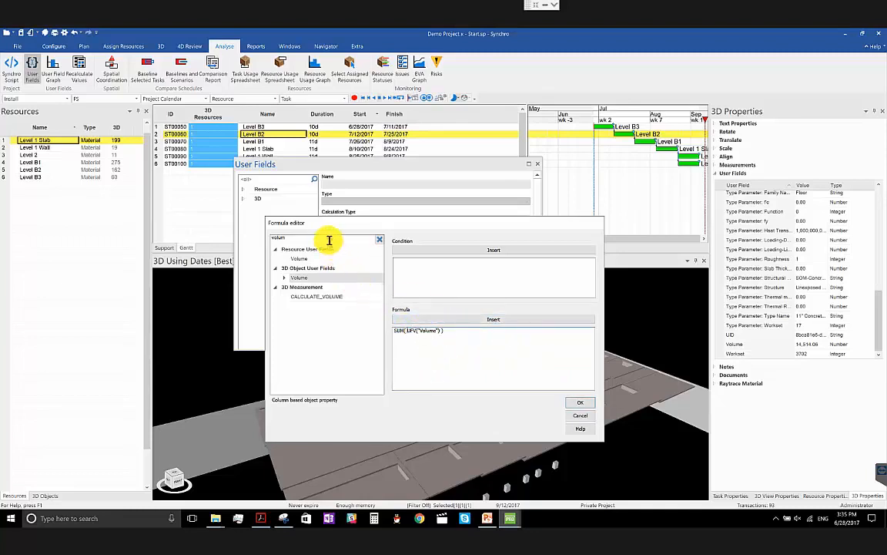
{"action": "type", "text": "3"}
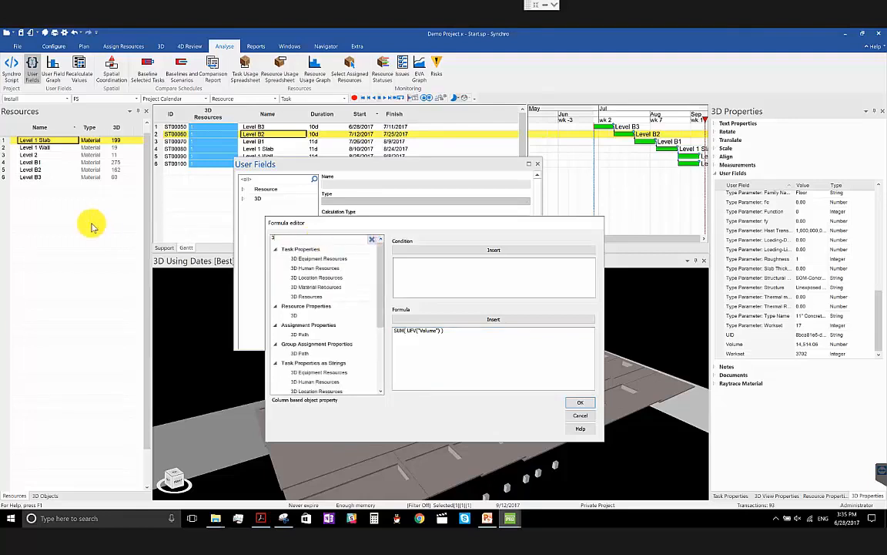
{"action": "type", "text": "d"}
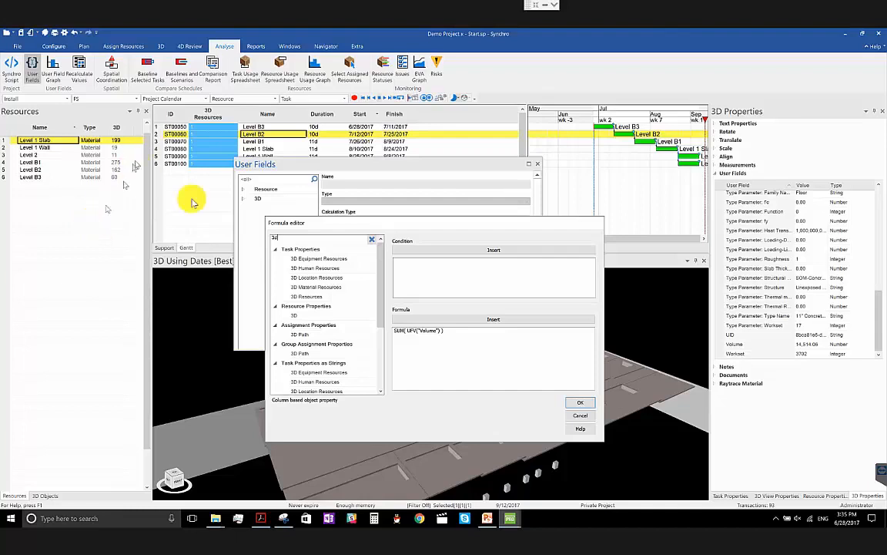
{"action": "left_click", "coordinate": [299, 316]}
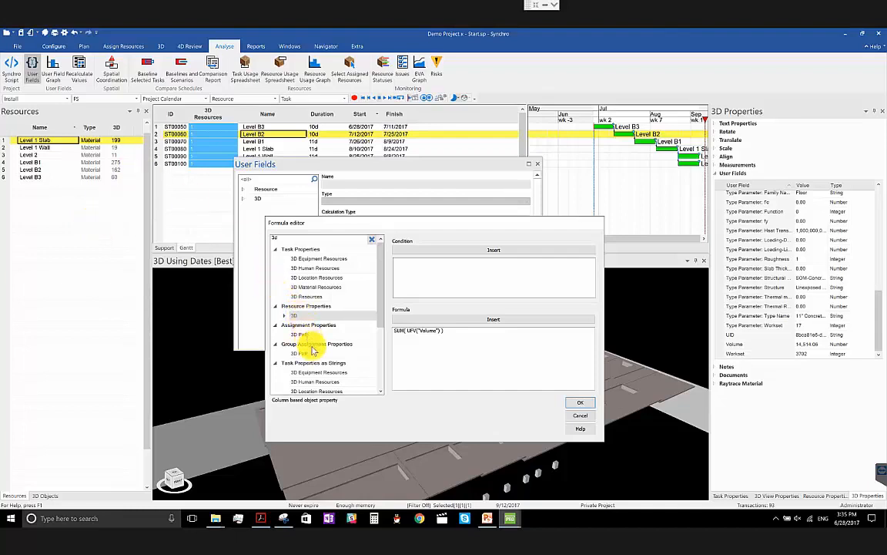
{"action": "scroll", "coordinate": [316, 353], "scroll_direction": "down", "scroll_amount": 1}
{"action": "scroll", "coordinate": [320, 356], "scroll_direction": "down", "scroll_amount": 2}
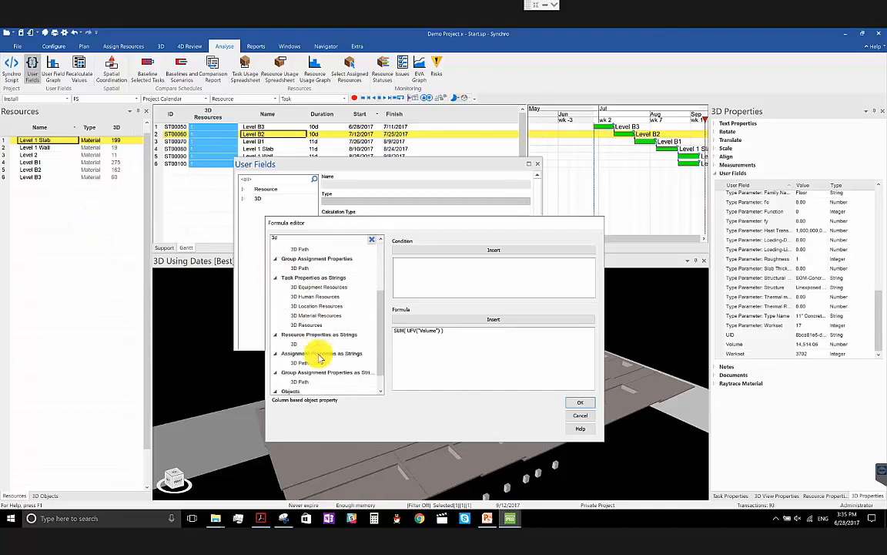
{"action": "scroll", "coordinate": [320, 357], "scroll_direction": "down", "scroll_amount": 1}
{"action": "left_click", "coordinate": [364, 379]}
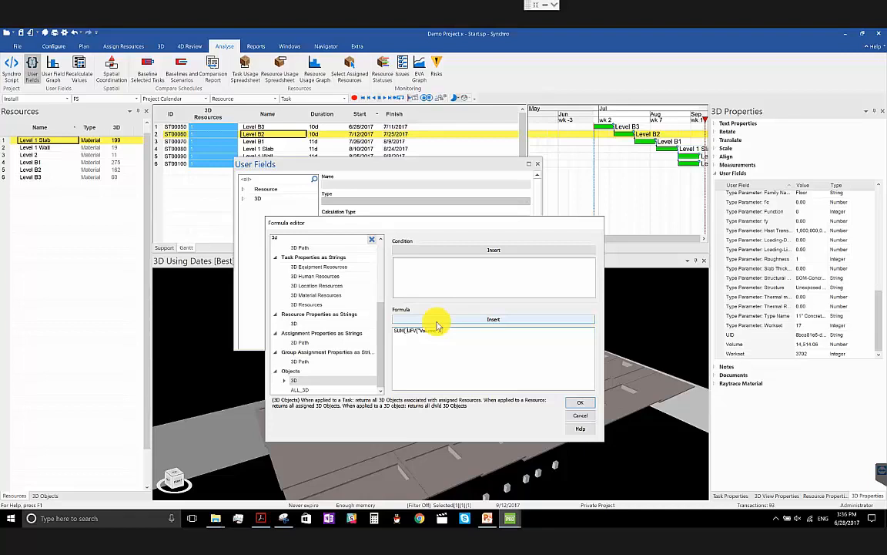
{"action": "left_click", "coordinate": [436, 325]}
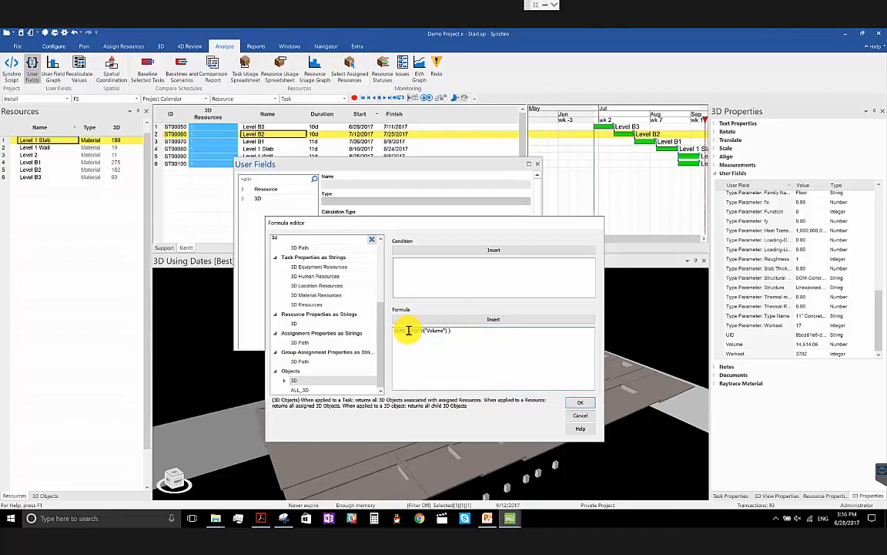
{"action": "left_click_drag", "start_coordinate": [407, 330], "coordinate": [445, 336]}
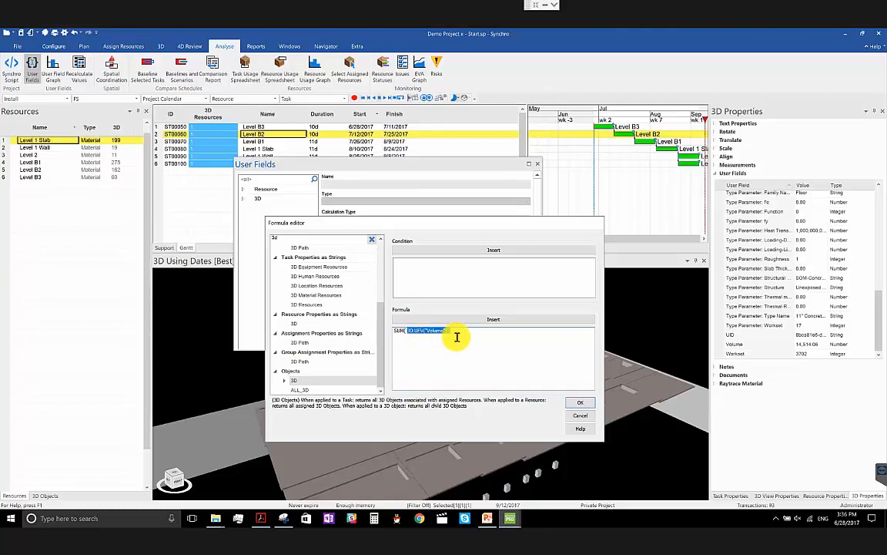
- Divide the SUM result by 27 in the formula, accept it and create the Concrete user field
{"action": "left_click", "coordinate": [465, 332]}
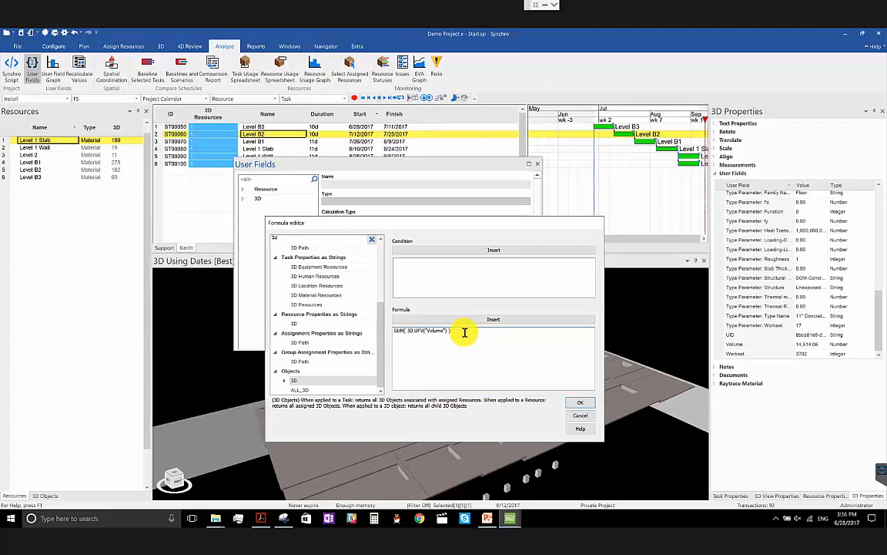
{"action": "key", "text": "BackSpace"}
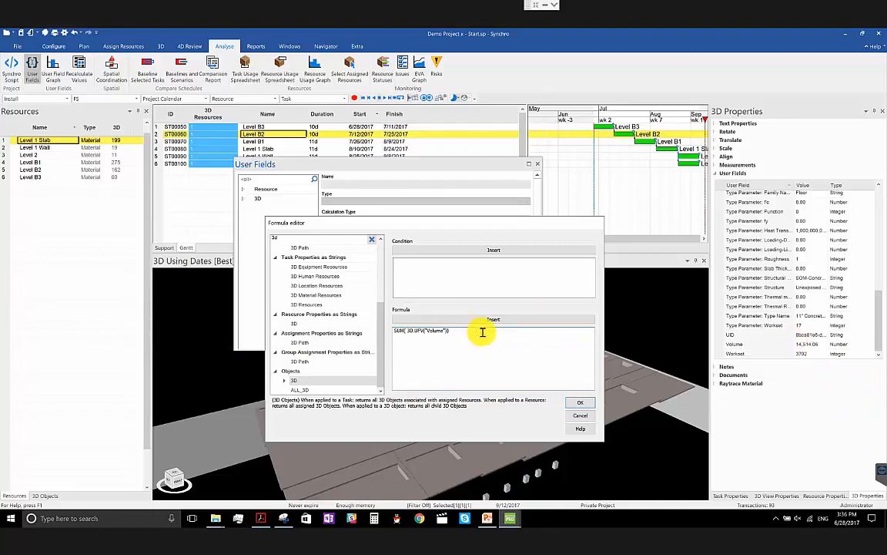
{"action": "type", "text": "/27"}
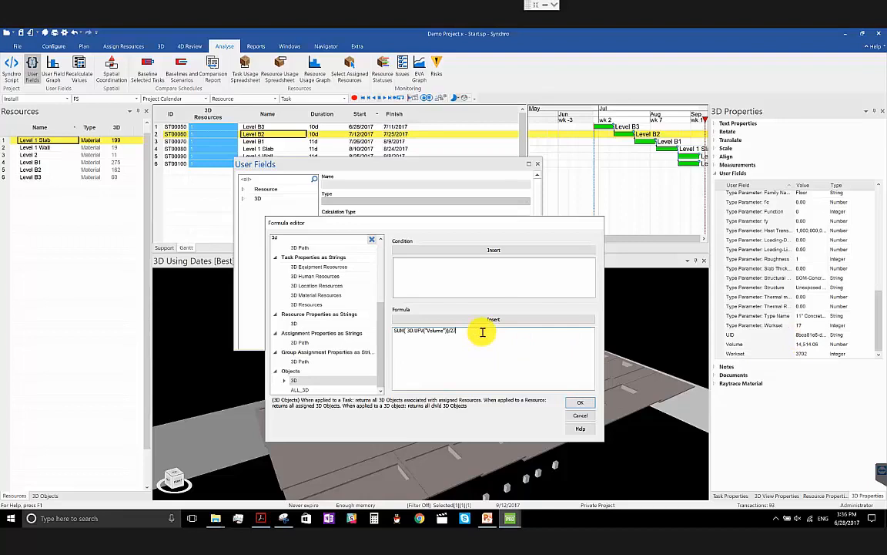
{"action": "left_click", "coordinate": [584, 406]}
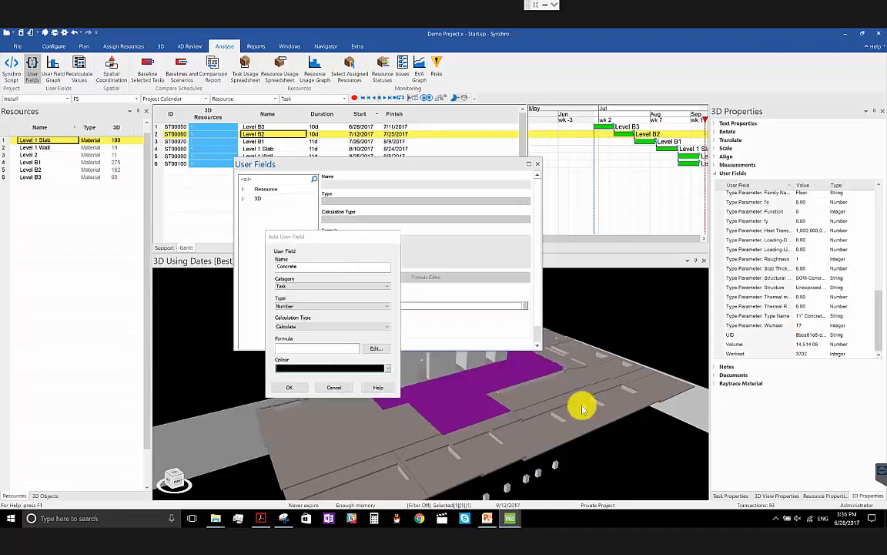
{"action": "left_click", "coordinate": [299, 389]}
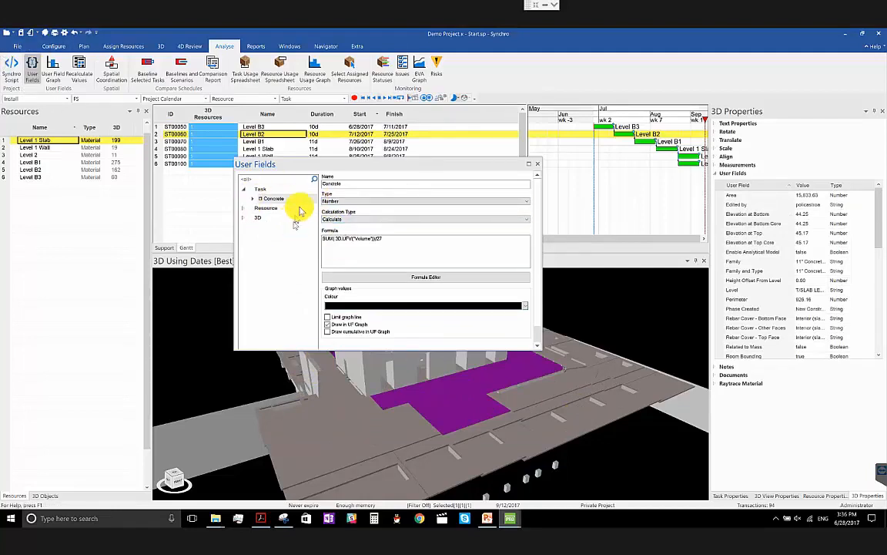
- Move the User Fields window clear of the task table and add the Concrete user field as a table column
{"action": "left_click_drag", "start_coordinate": [410, 168], "coordinate": [418, 244]}
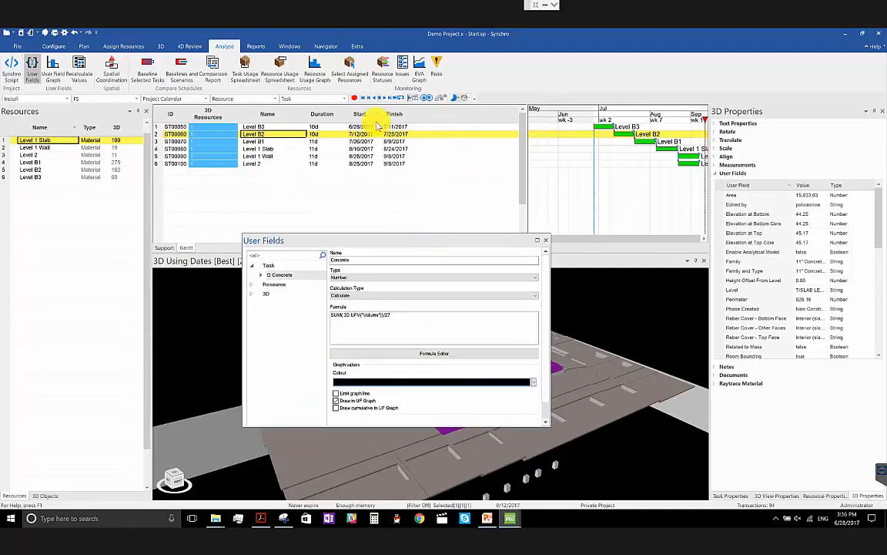
{"action": "right_click", "coordinate": [358, 115]}
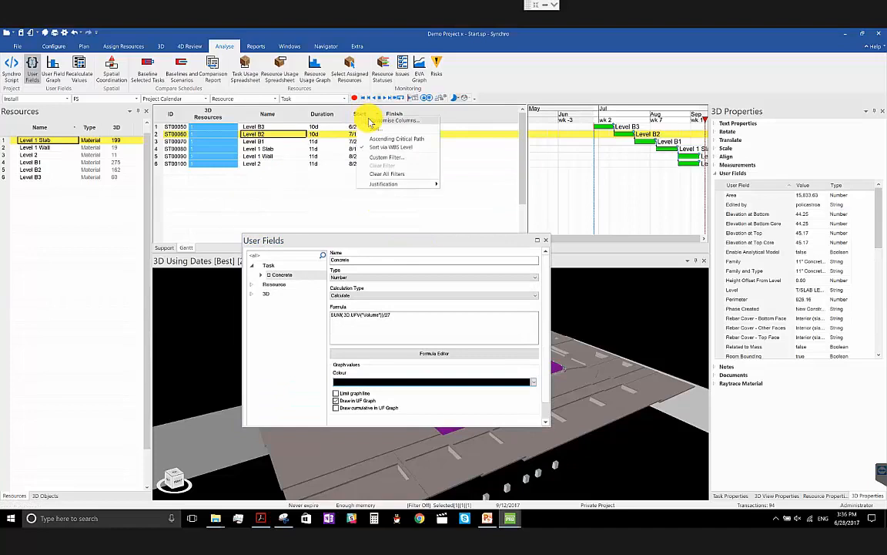
{"action": "left_click", "coordinate": [370, 122]}
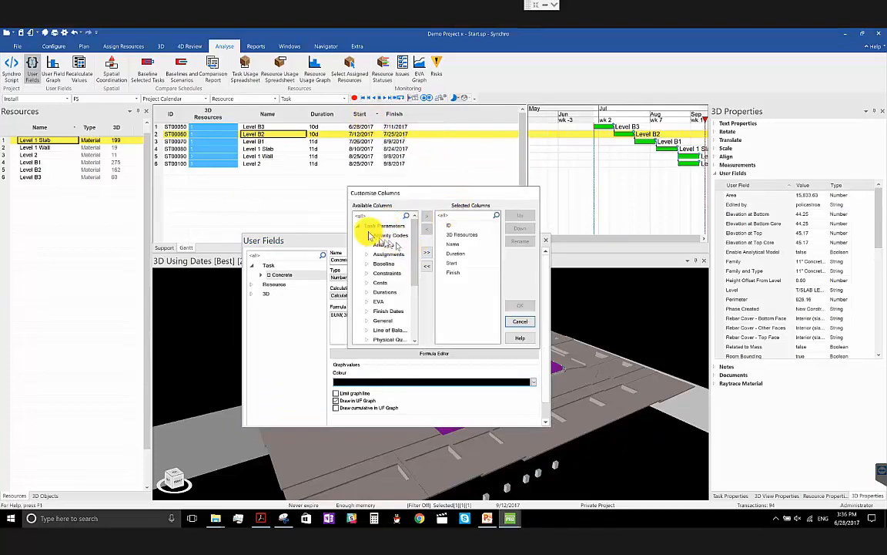
{"action": "scroll", "coordinate": [386, 293], "scroll_direction": "down", "scroll_amount": 3}
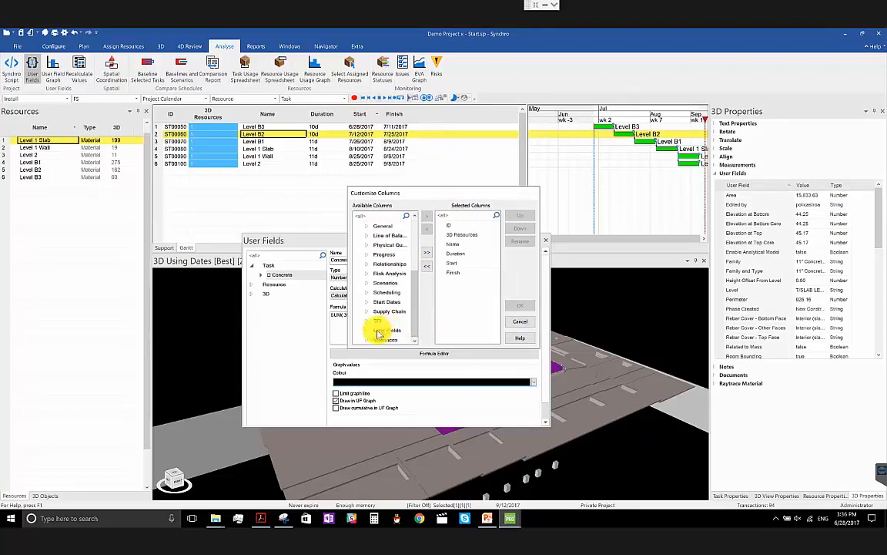
{"action": "left_click_drag", "start_coordinate": [391, 340], "coordinate": [473, 281]}
{"action": "left_click", "coordinate": [529, 306]}
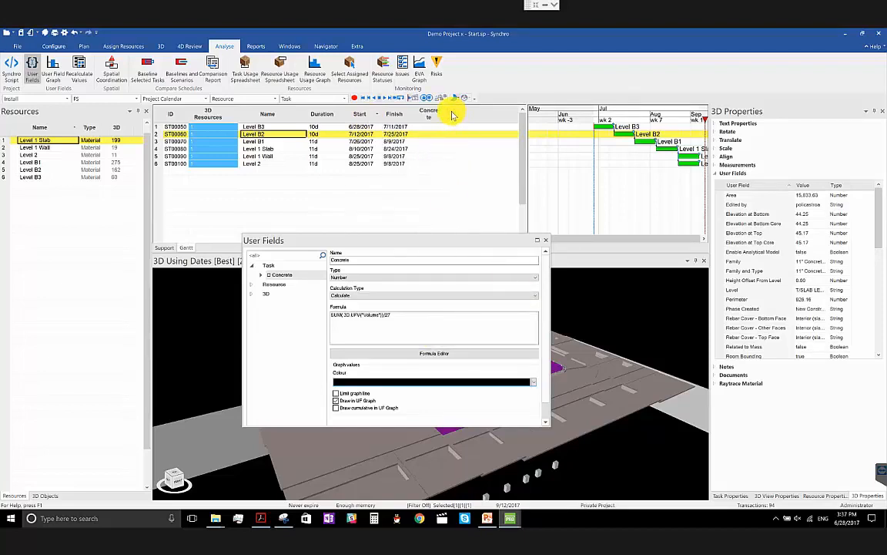
- Select tasks Level B3 through Level 2 with their assigned resources and recalculate the selected Task and 3D Object user fields for leaf objects only
{"action": "left_click", "coordinate": [428, 127]}
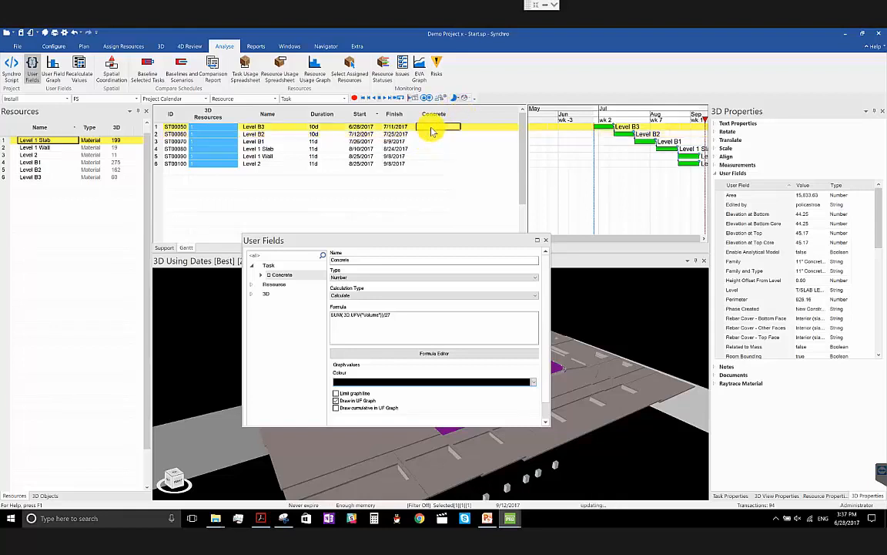
{"action": "left_click", "coordinate": [428, 164], "text": "shift"}
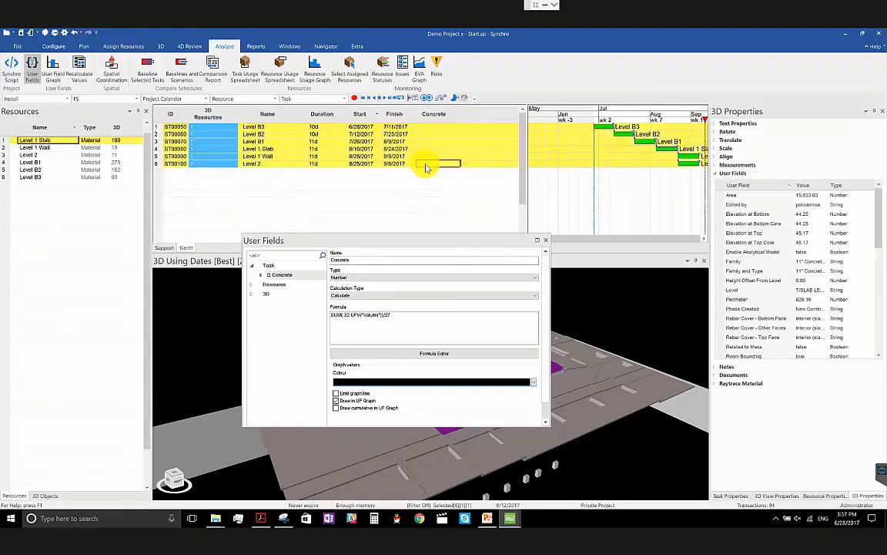
{"action": "left_click", "coordinate": [77, 65]}
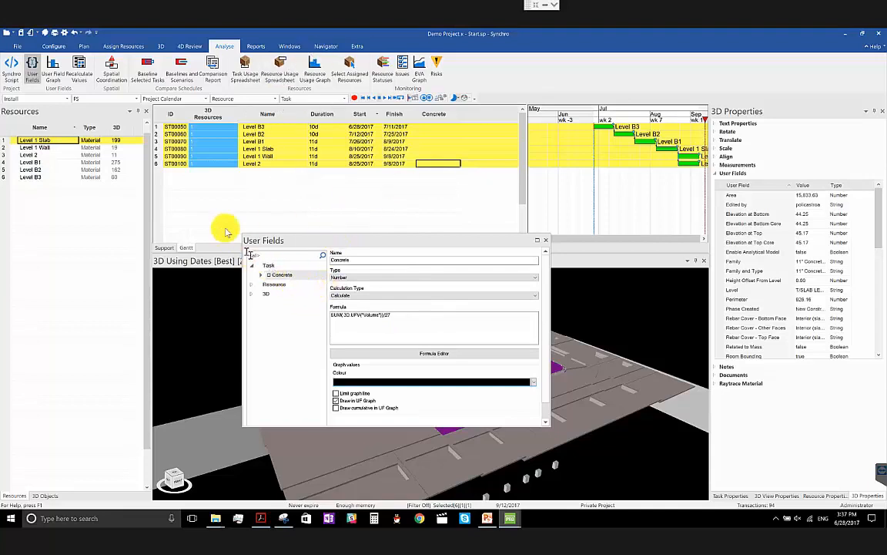
{"action": "right_click", "coordinate": [434, 133]}
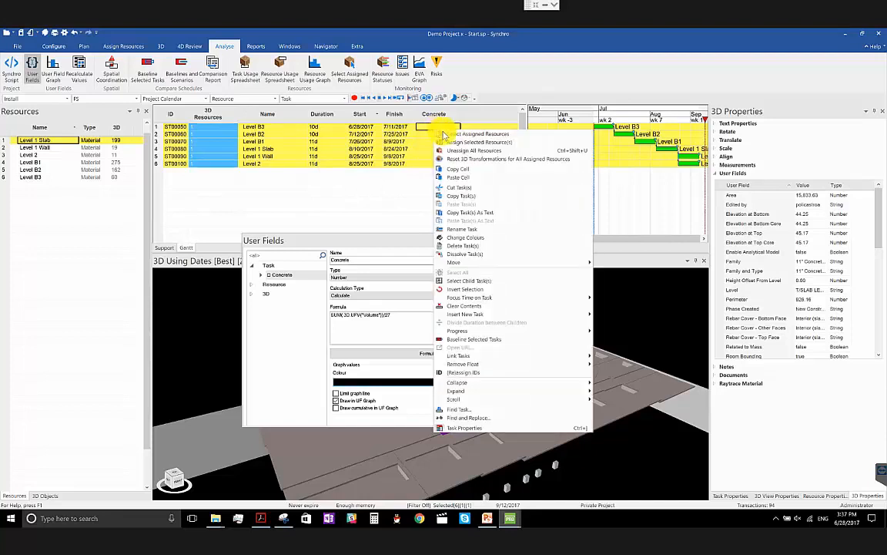
{"action": "left_click", "coordinate": [451, 131]}
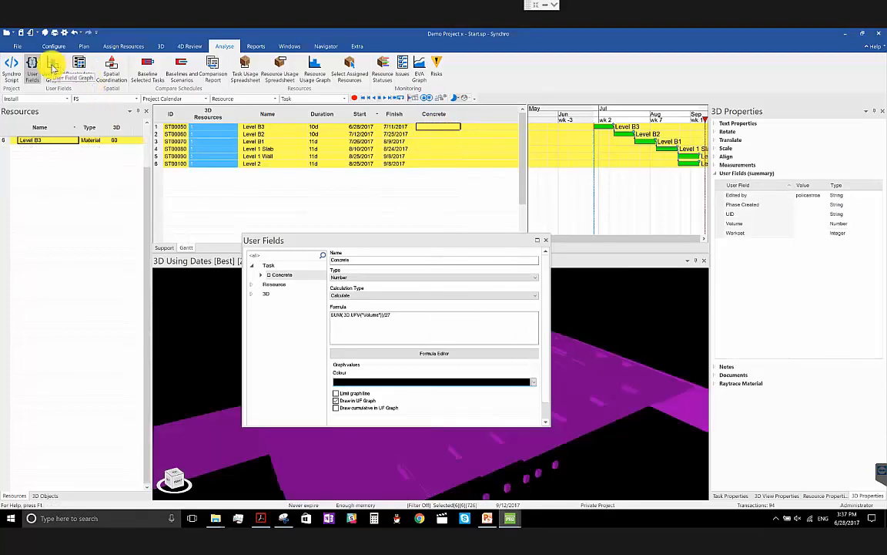
{"action": "left_click", "coordinate": [83, 69]}
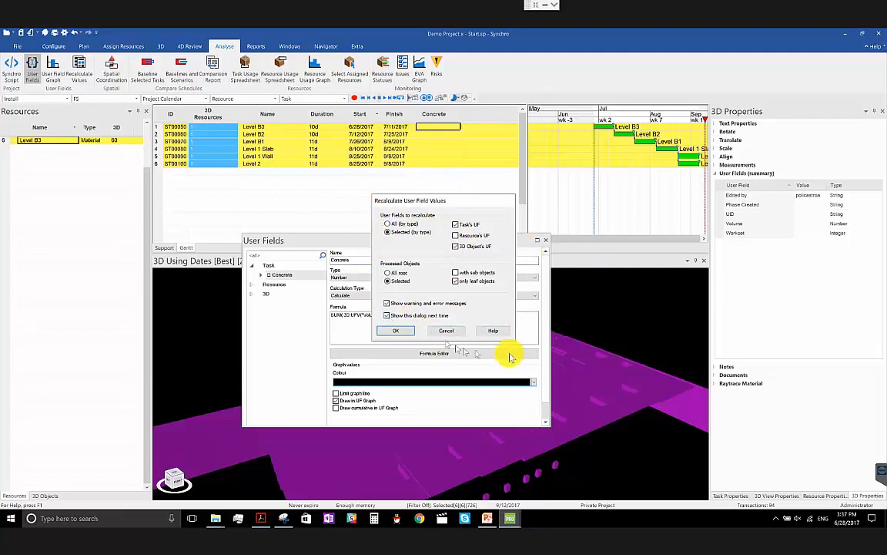
{"action": "left_click", "coordinate": [408, 332]}
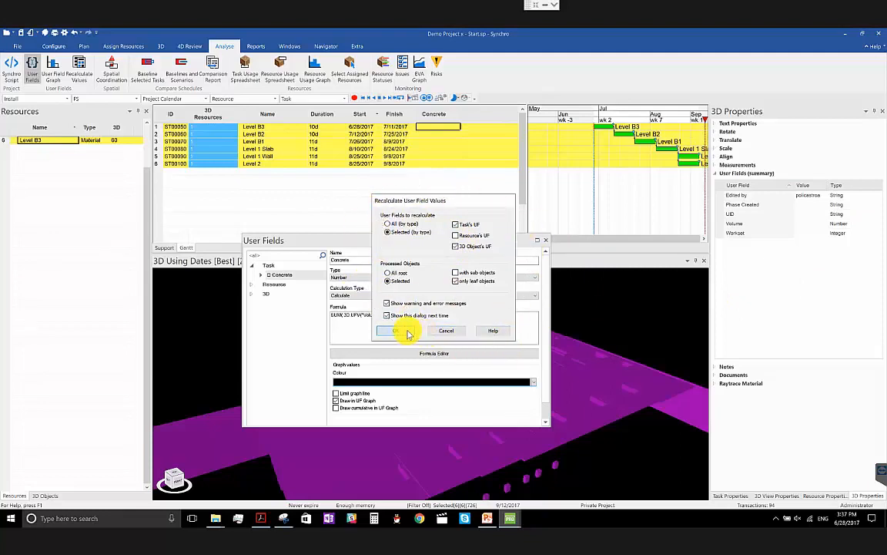
- Set the Concrete column's justification to Right and select the Level B3 task's Concrete value
{"action": "right_click", "coordinate": [435, 119]}
{"action": "mouse_move", "coordinate": [509, 184]}
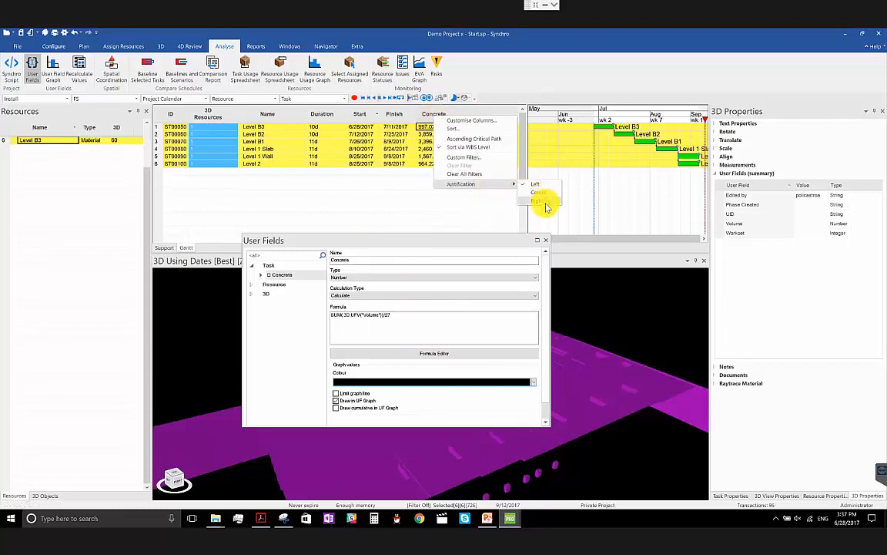
{"action": "left_click", "coordinate": [541, 201]}
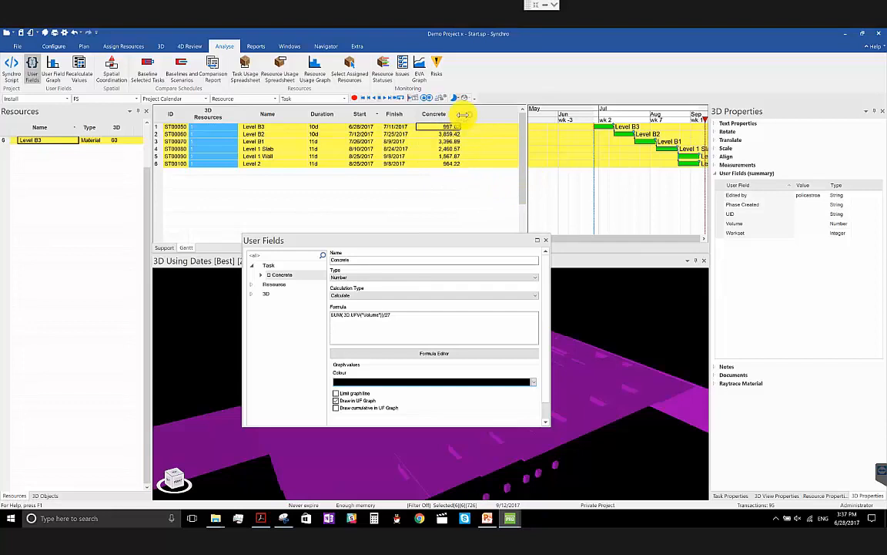
{"action": "left_click", "coordinate": [450, 128]}
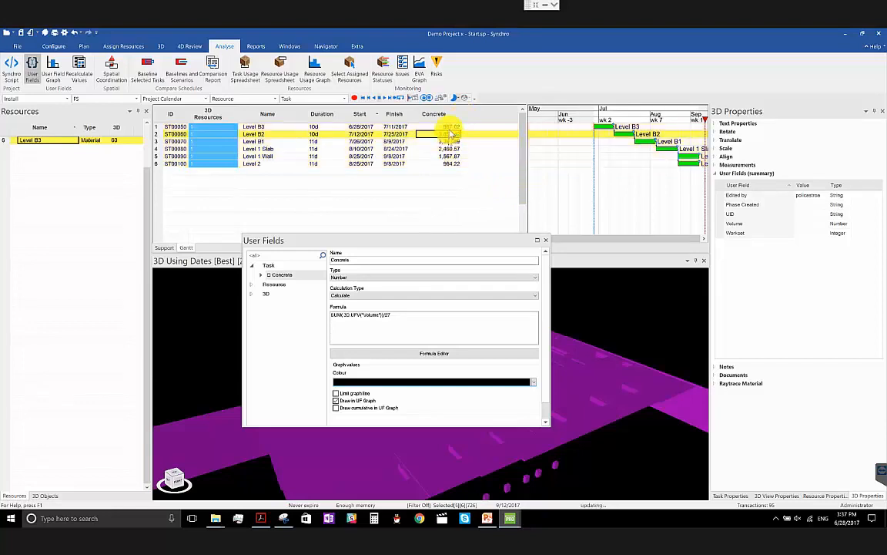
- Close the User Fields window and narrow the Concrete column slightly
{"action": "left_click", "coordinate": [546, 241]}
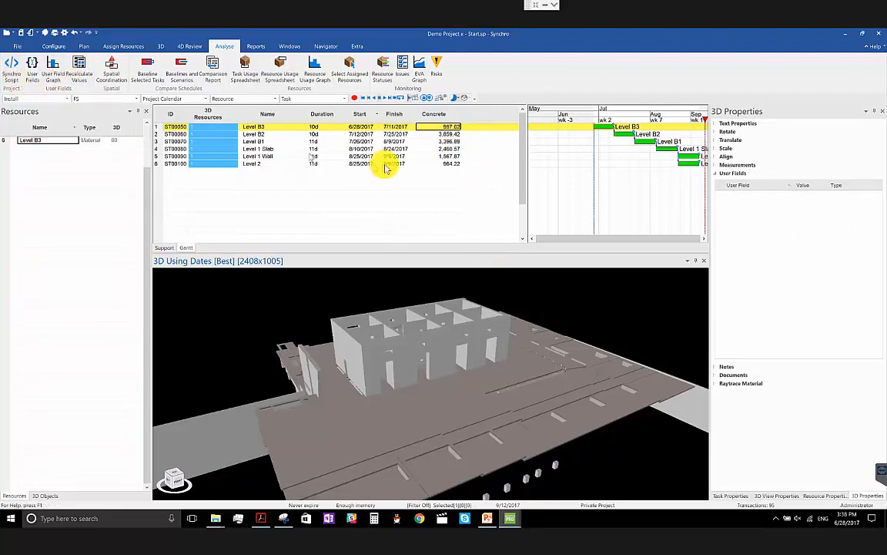
{"action": "left_click_drag", "start_coordinate": [456, 121], "coordinate": [458, 122]}
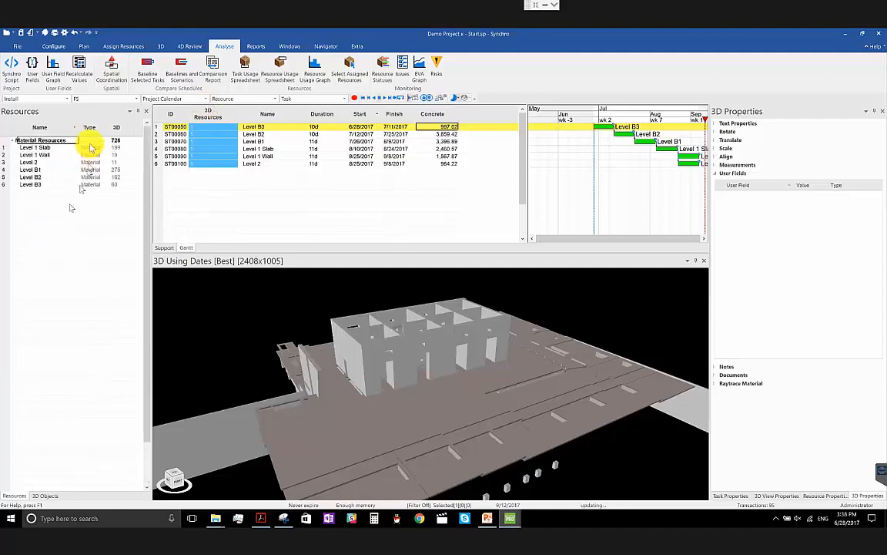
{"action": "left_click", "coordinate": [63, 143]}
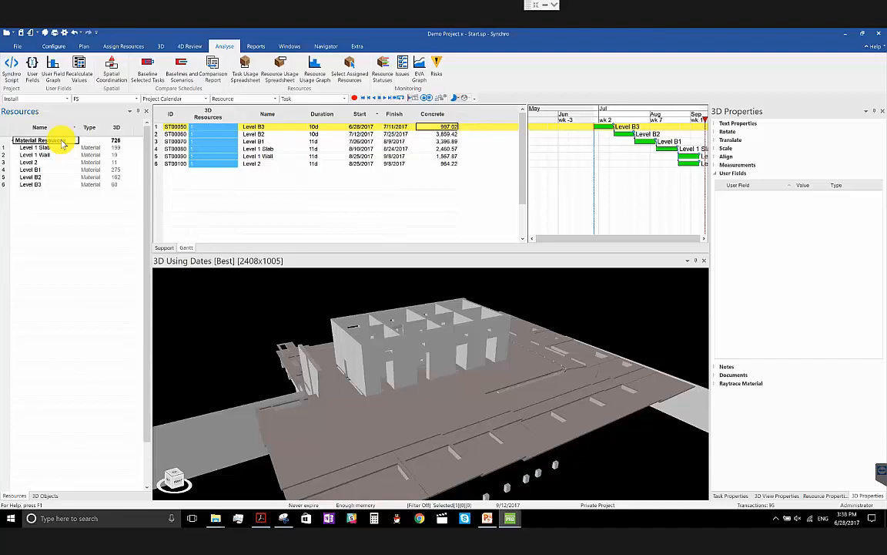
- Add a new material resource named Concrete under Material Resources
{"action": "right_click", "coordinate": [63, 144]}
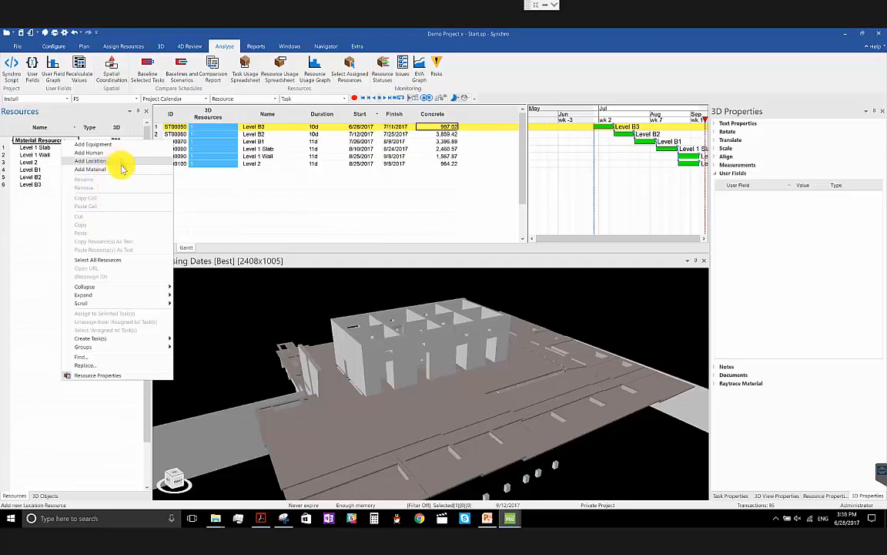
{"action": "left_click", "coordinate": [41, 195]}
{"action": "right_click", "coordinate": [42, 192]}
{"action": "left_click", "coordinate": [69, 217]}
{"action": "type", "text": "Concrete"}
{"action": "key", "text": "Return"}
{"action": "left_click", "coordinate": [91, 148]}
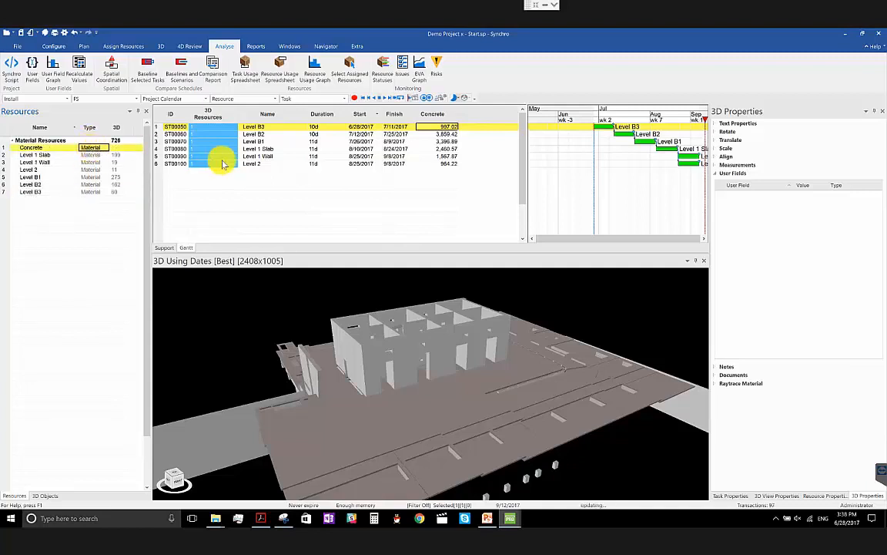
- Select tasks Level B3 through Level 2 and assign the Concrete resource to them
{"action": "left_click", "coordinate": [292, 164], "text": "shift"}
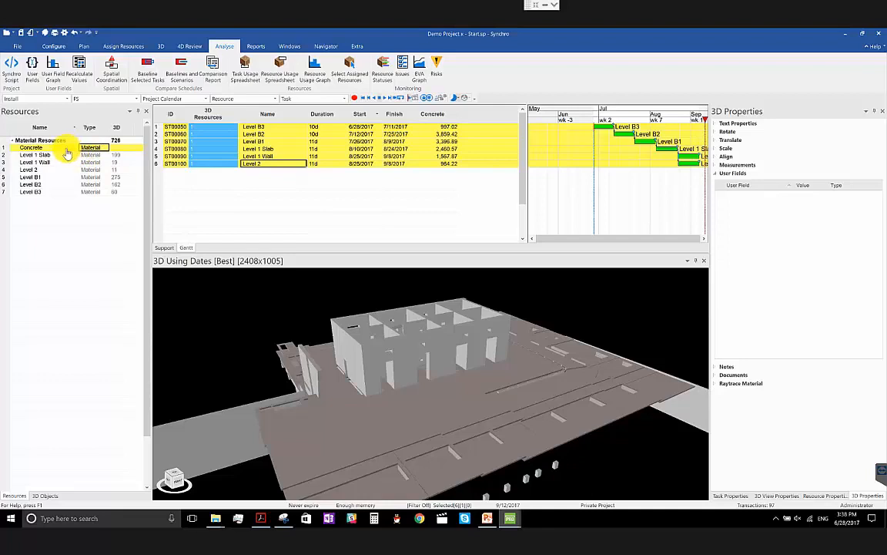
{"action": "left_click", "coordinate": [121, 147]}
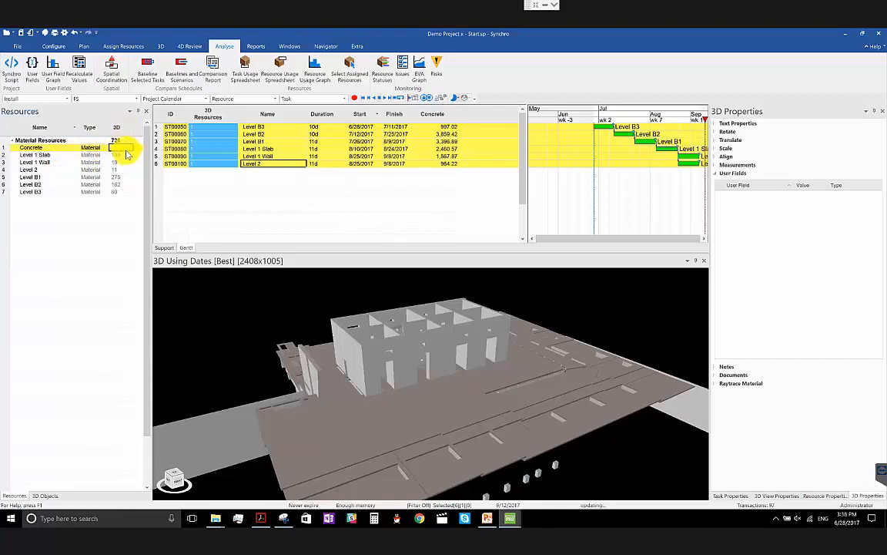
{"action": "right_click", "coordinate": [86, 151]}
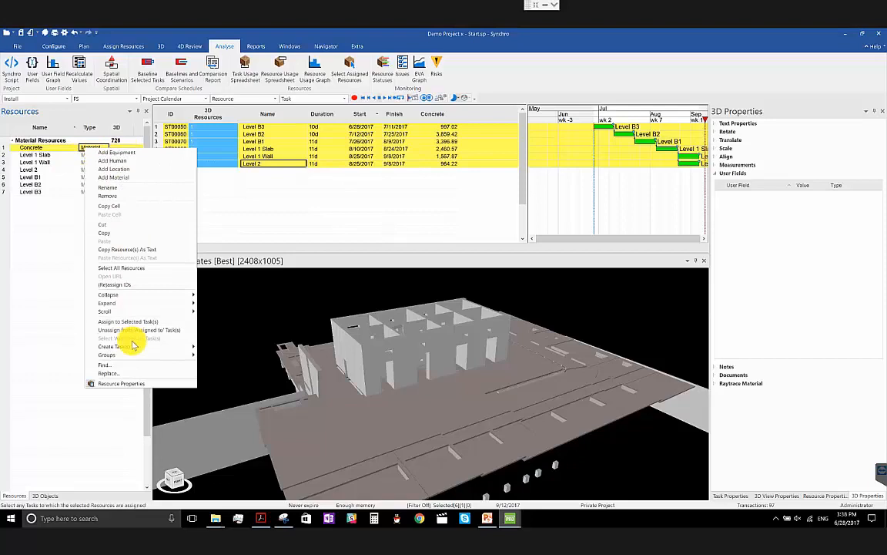
{"action": "left_click", "coordinate": [146, 320]}
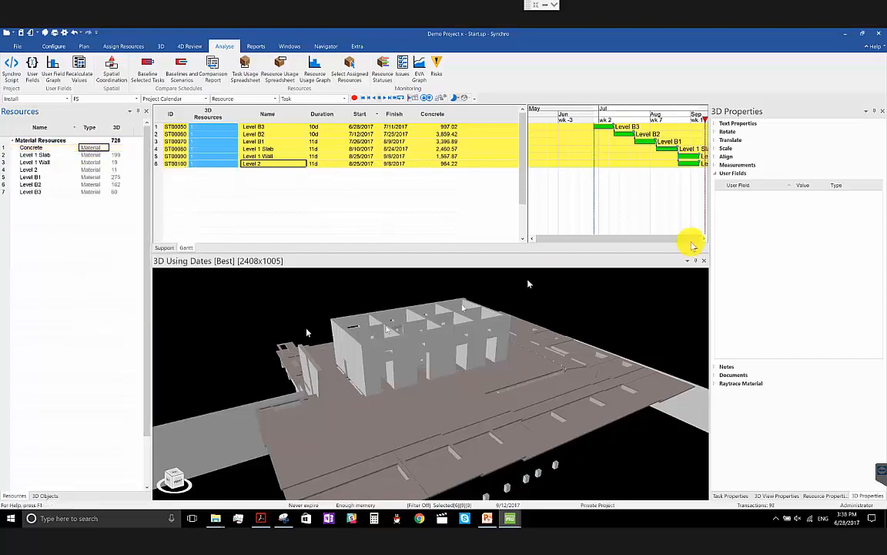
- Inspect the material resources assigned to tasks Level B3 and Level B2 in their task properties
{"action": "left_click", "coordinate": [396, 126]}
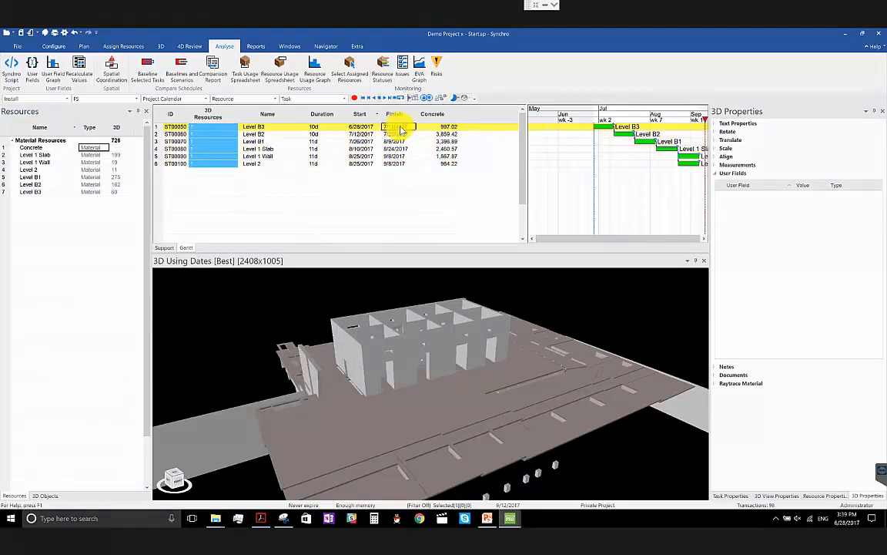
{"action": "left_click", "coordinate": [732, 496]}
{"action": "left_click", "coordinate": [742, 123]}
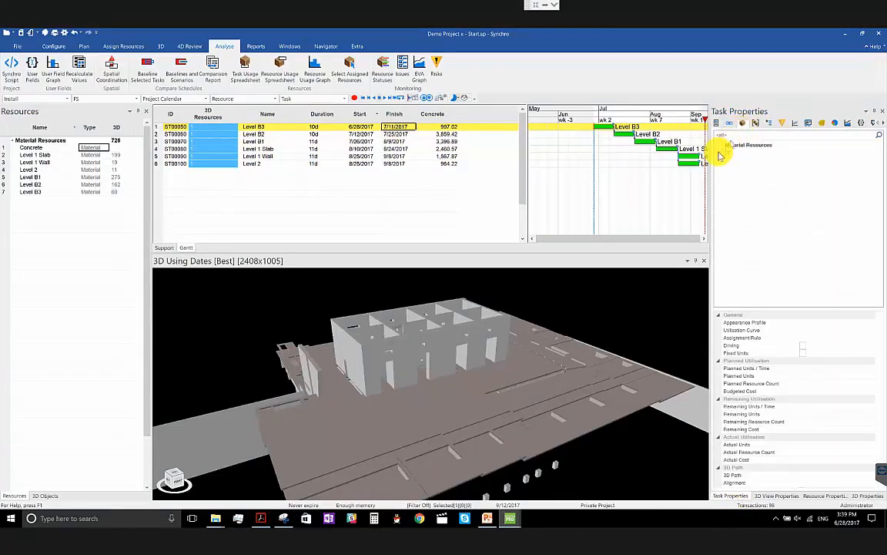
{"action": "left_click", "coordinate": [719, 146]}
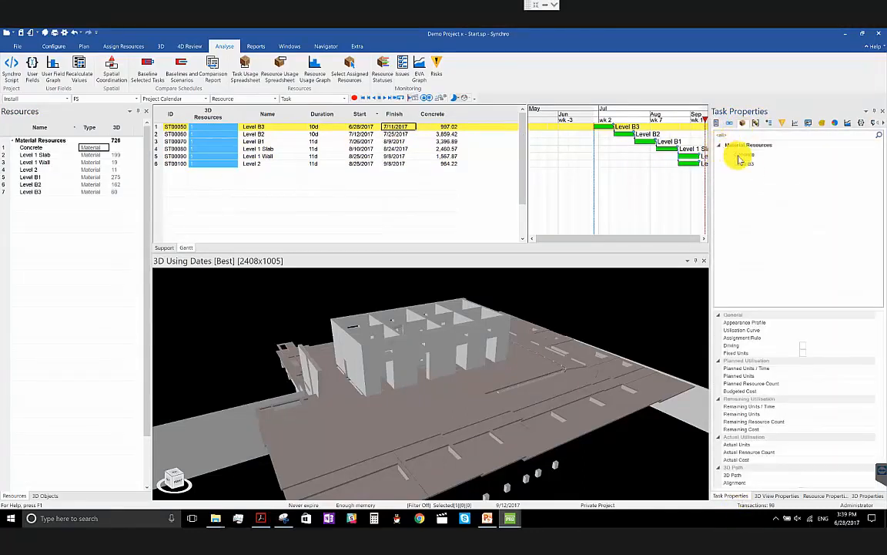
{"action": "left_click", "coordinate": [738, 155]}
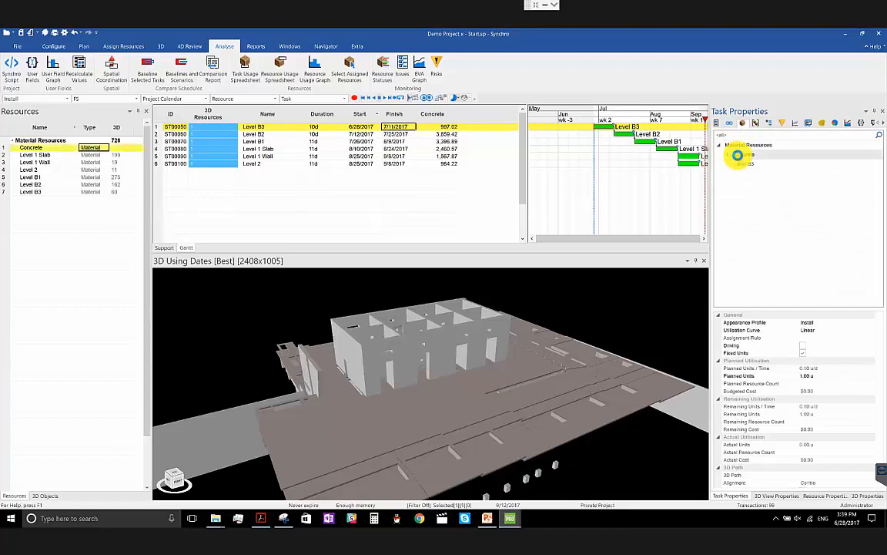
{"action": "left_click", "coordinate": [738, 166]}
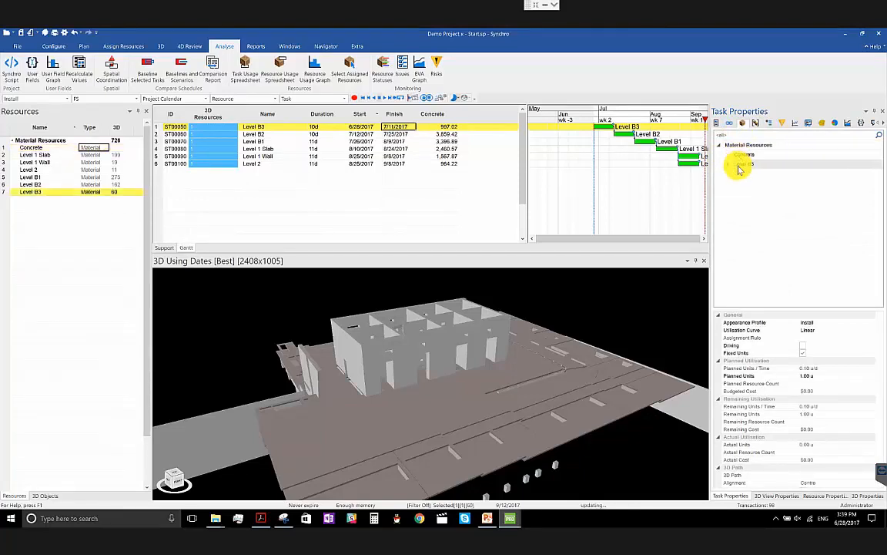
{"action": "middle_click_drag", "start_coordinate": [483, 416], "coordinate": [445, 397]}
{"action": "left_click", "coordinate": [40, 141]}
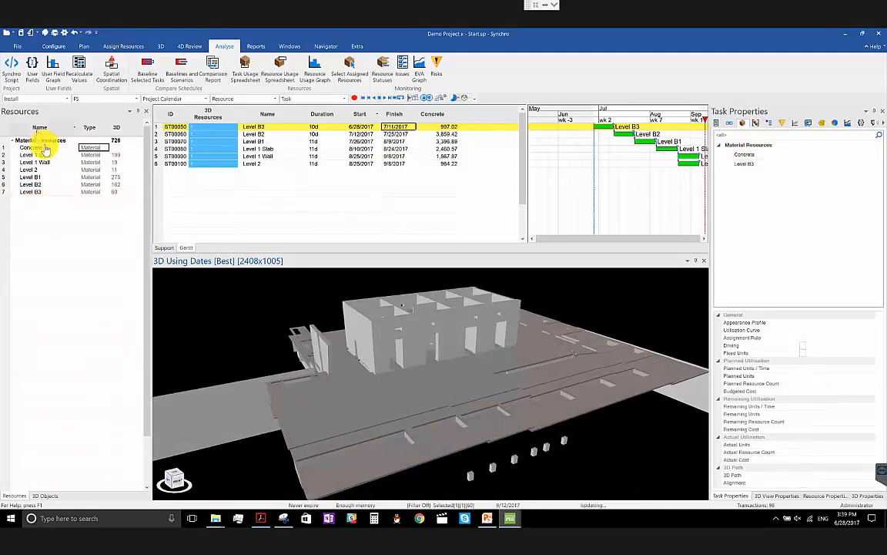
{"action": "left_click", "coordinate": [279, 134]}
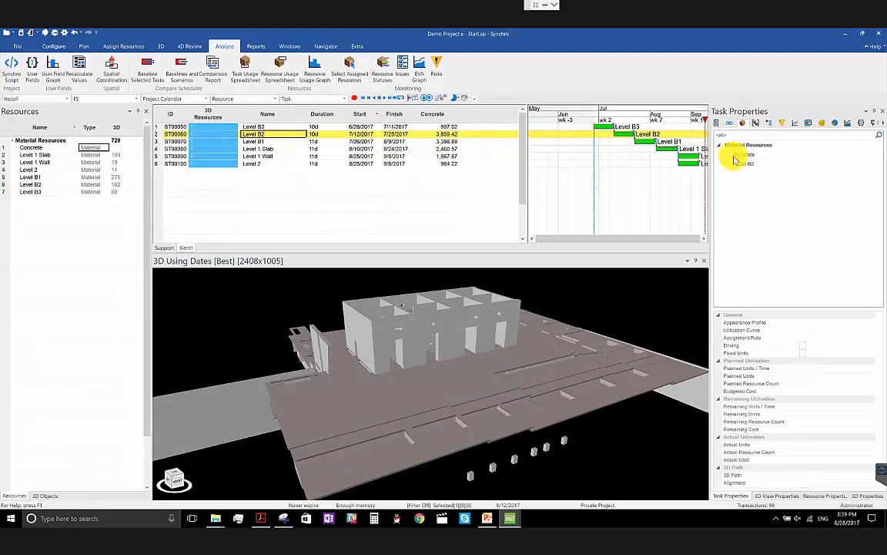
- Show an enlarged Resource Usage Graph beneath the Gantt chart with the Concrete resource and all six tasks selected
{"action": "left_click", "coordinate": [51, 148]}
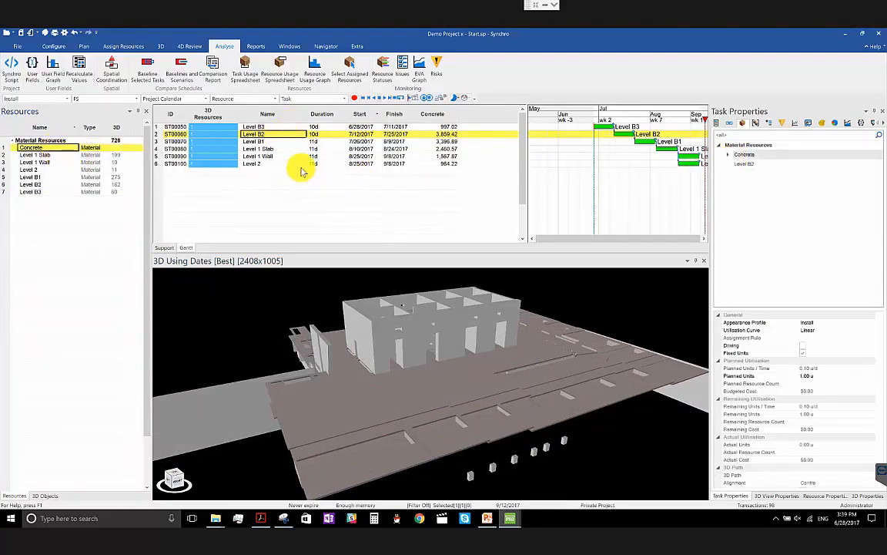
{"action": "left_click", "coordinate": [303, 165]}
{"action": "left_click", "coordinate": [292, 128], "text": "shift"}
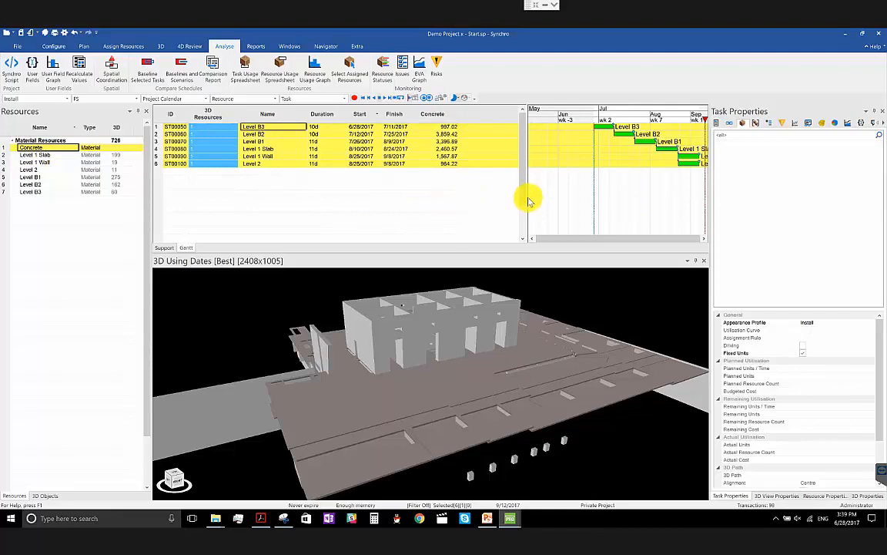
{"action": "left_click_drag", "start_coordinate": [524, 196], "coordinate": [469, 193]}
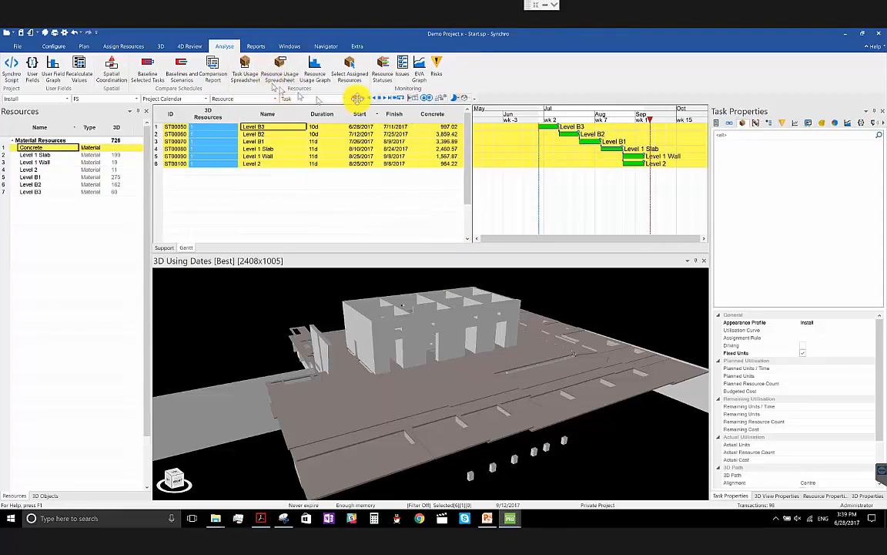
{"action": "left_click", "coordinate": [317, 69]}
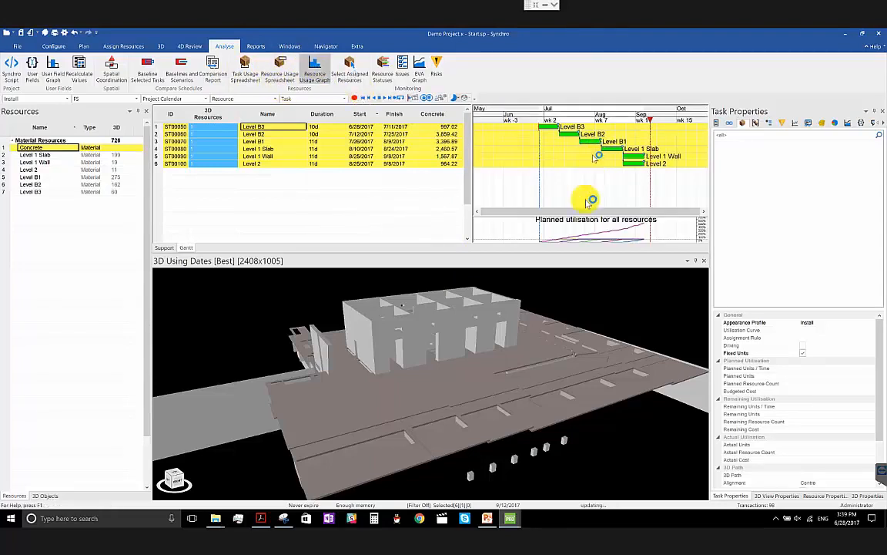
{"action": "left_click_drag", "start_coordinate": [566, 252], "coordinate": [549, 336]}
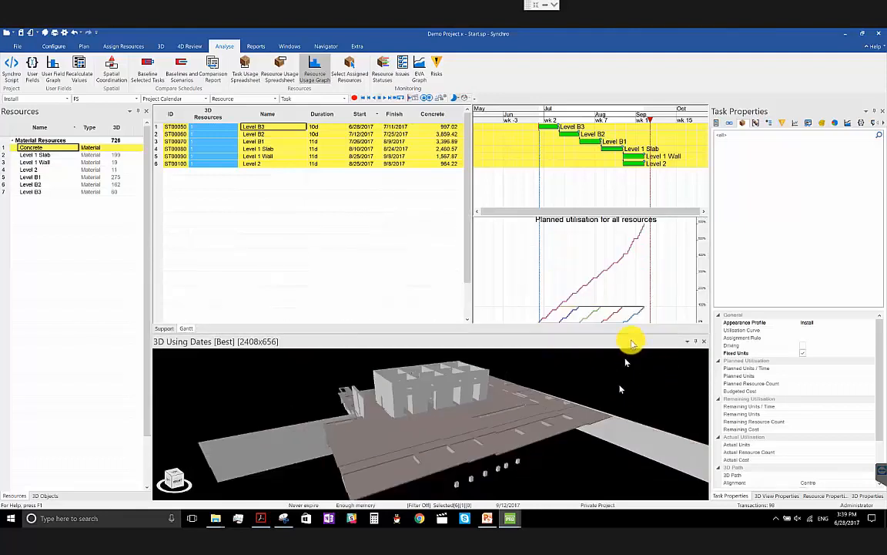
- Limit the Resource Usage Graph to the selected Concrete resource
{"action": "right_click", "coordinate": [628, 293]}
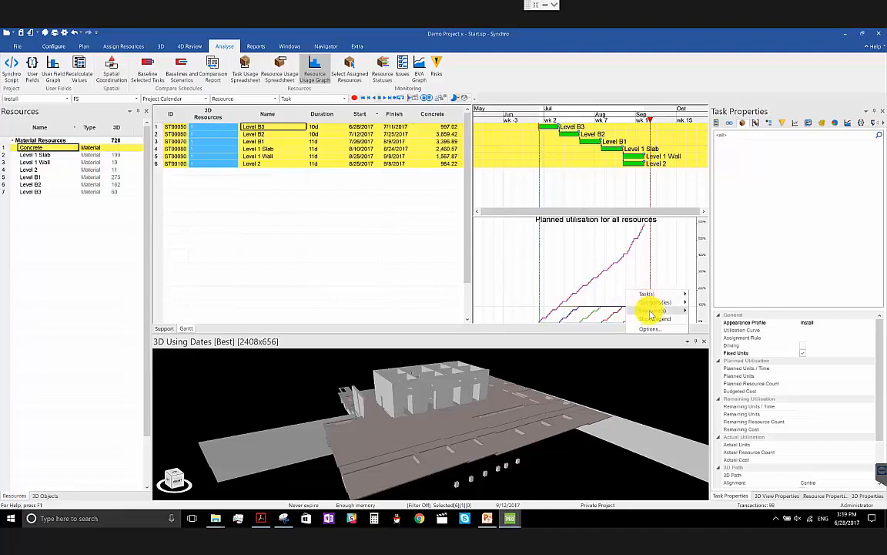
{"action": "mouse_move", "coordinate": [653, 309]}
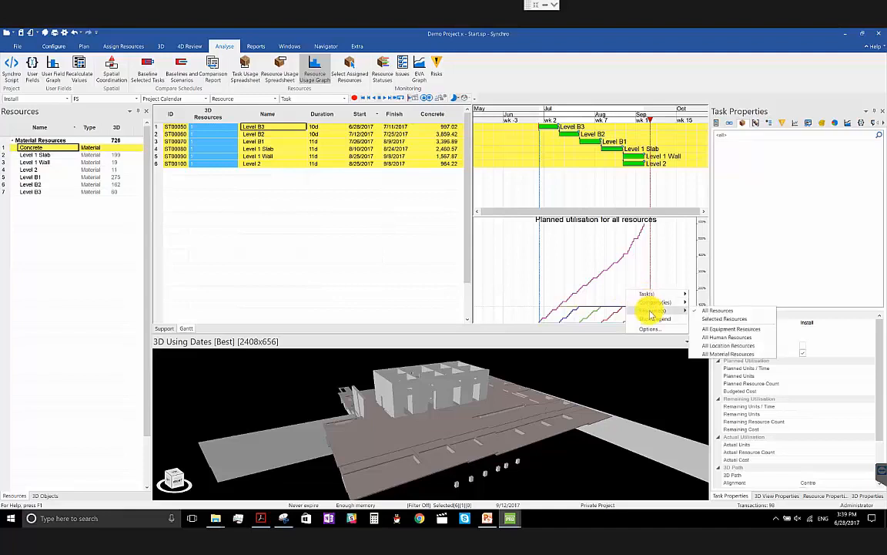
{"action": "left_click", "coordinate": [736, 319]}
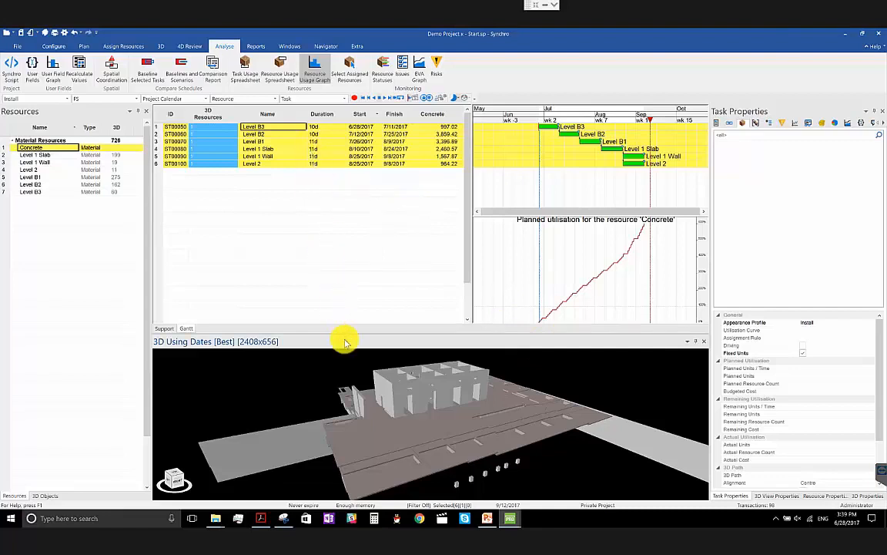
- Compare the Concrete assignment's planned units with the Concrete user field values of tasks Level B3 and Level B2
{"action": "left_click", "coordinate": [59, 154]}
{"action": "left_click", "coordinate": [58, 146]}
{"action": "left_click", "coordinate": [331, 127]}
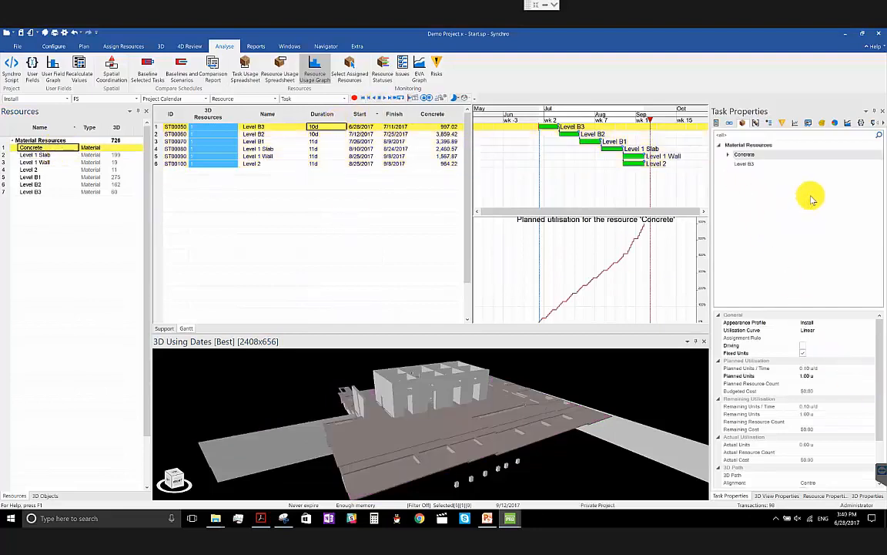
{"action": "left_click_drag", "start_coordinate": [744, 164], "coordinate": [281, 144]}
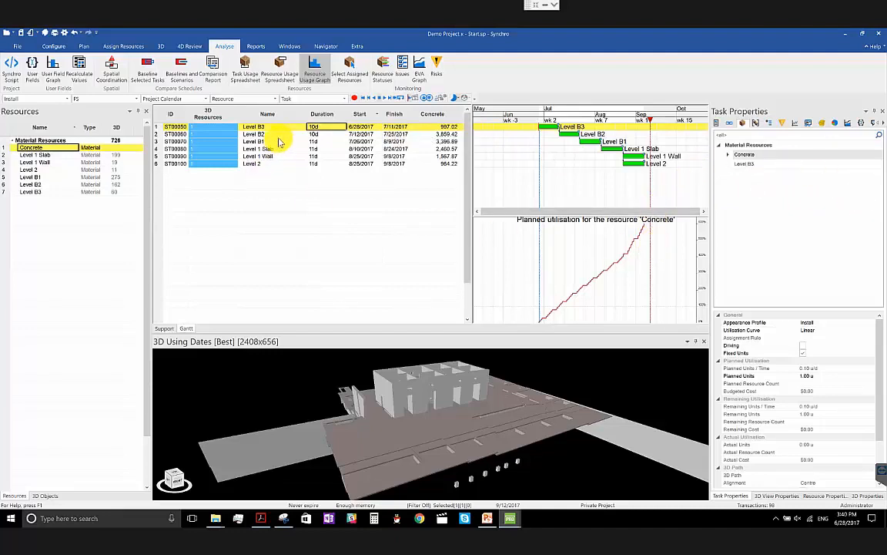
{"action": "left_click", "coordinate": [280, 133]}
{"action": "left_click", "coordinate": [282, 127]}
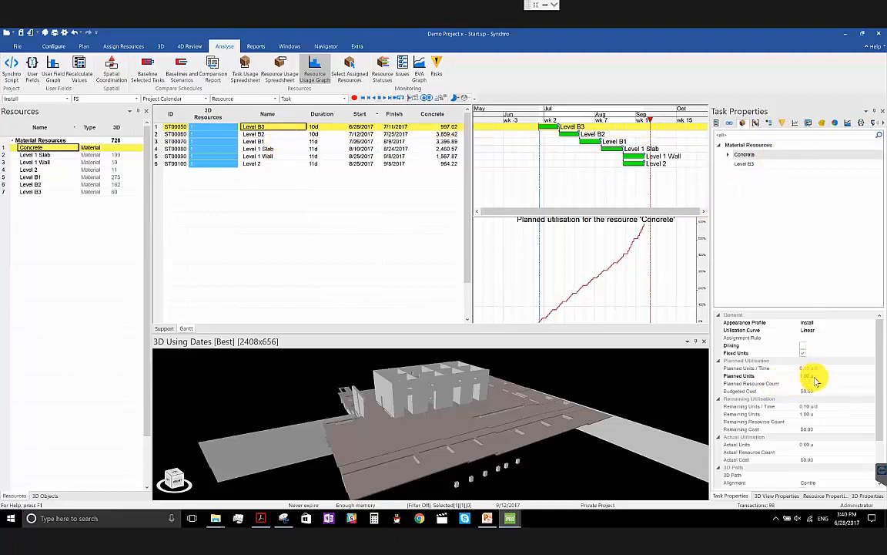
{"action": "left_click", "coordinate": [279, 134]}
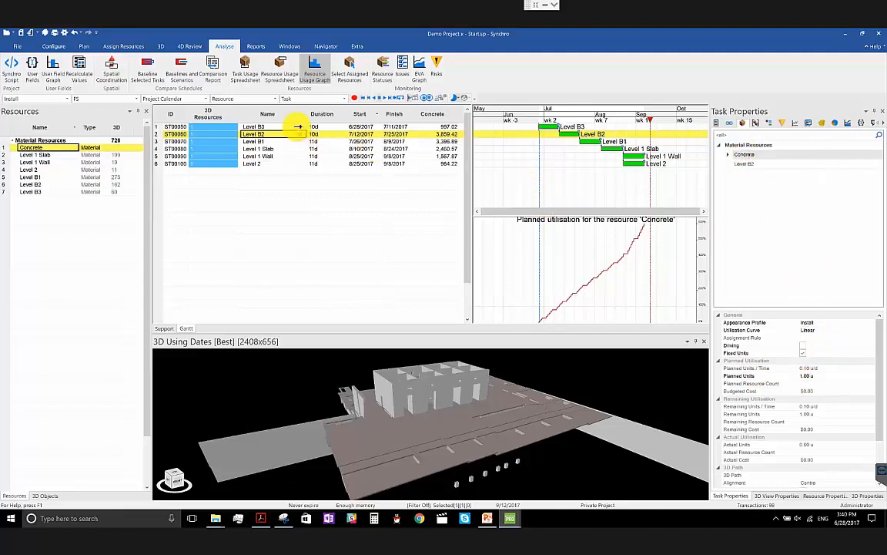
{"action": "left_click", "coordinate": [447, 127]}
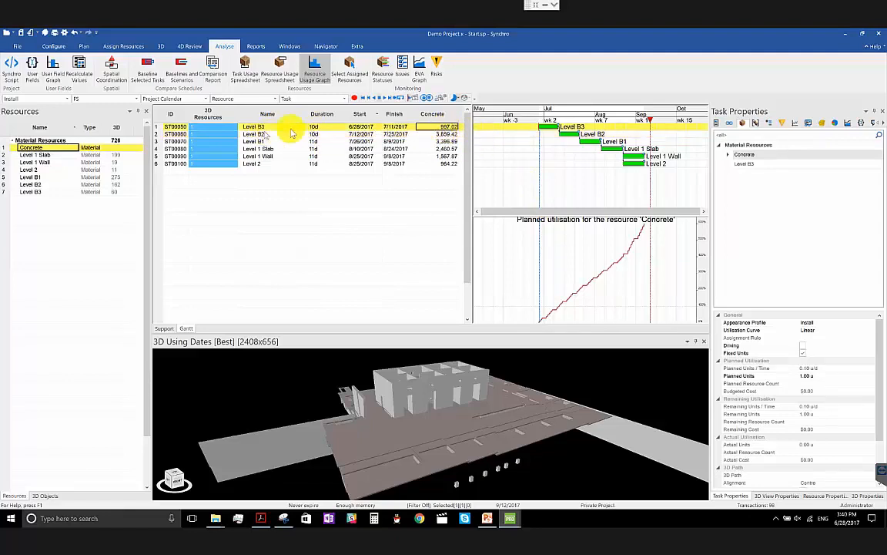
{"action": "left_click", "coordinate": [447, 134]}
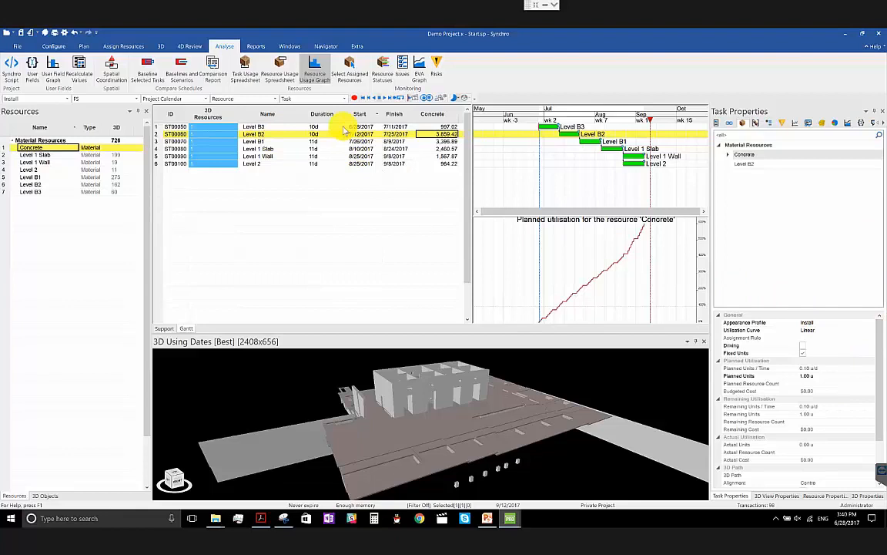
{"action": "left_click", "coordinate": [342, 127]}
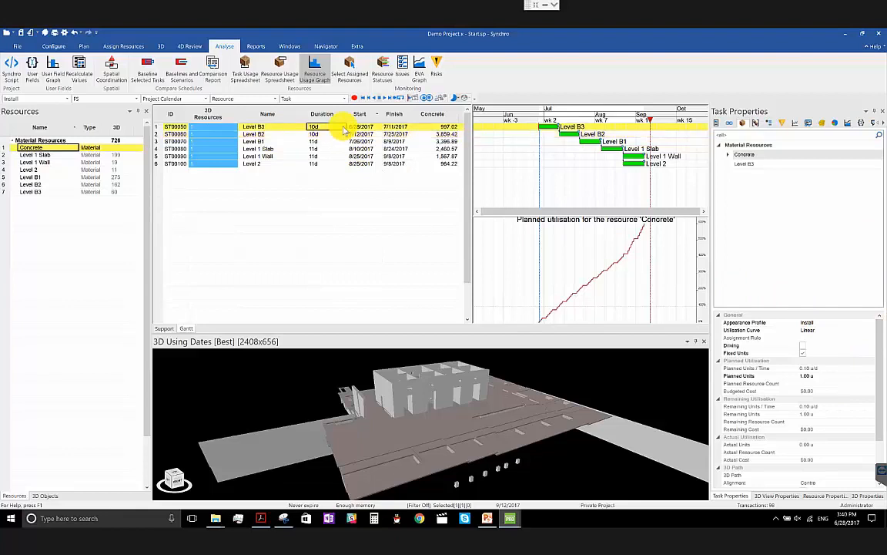
- Select tasks Level B3 through Level 2, open the Script Interpreter and move its window below the task rows
{"action": "left_click", "coordinate": [342, 165], "text": "shift"}
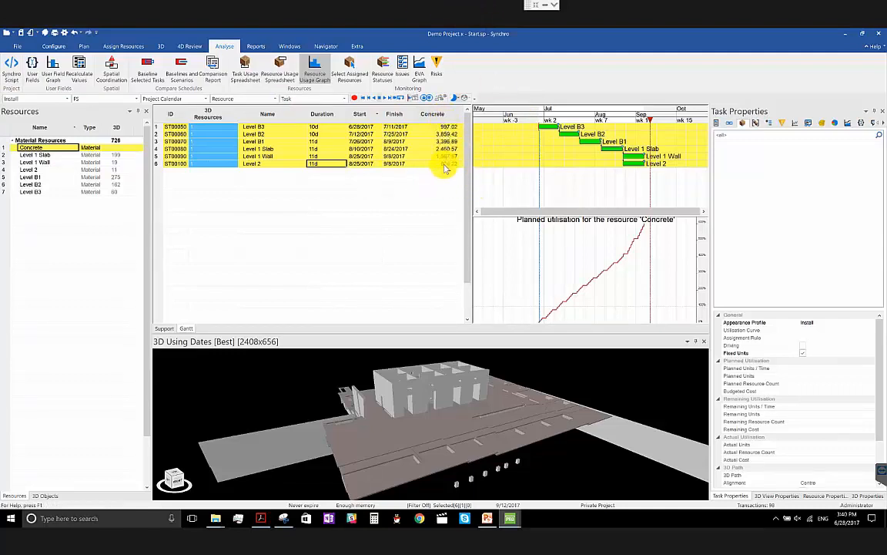
{"action": "left_click", "coordinate": [12, 78]}
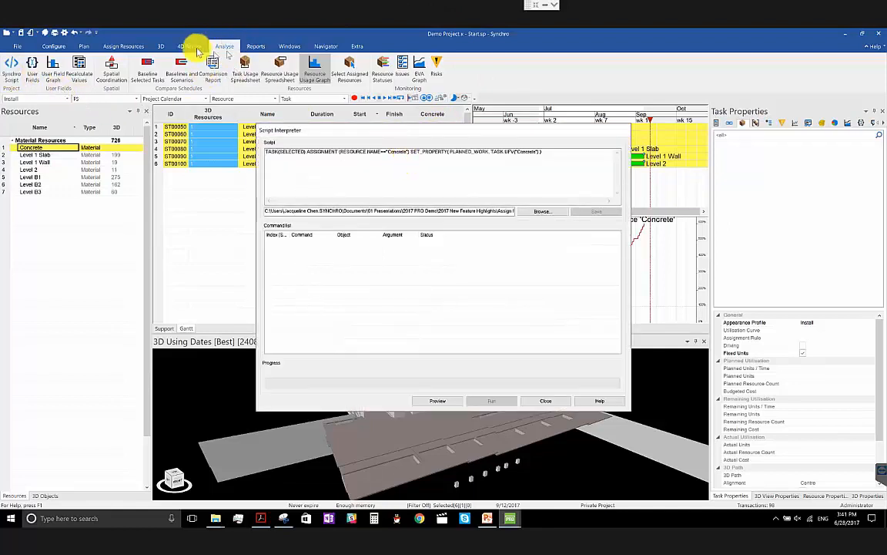
{"action": "left_click_drag", "start_coordinate": [552, 151], "coordinate": [204, 131]}
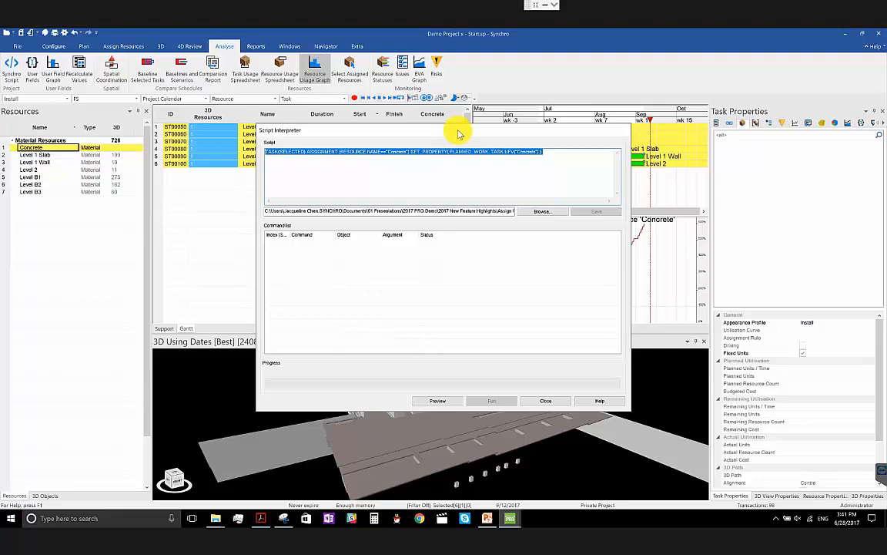
{"action": "left_click", "coordinate": [311, 174]}
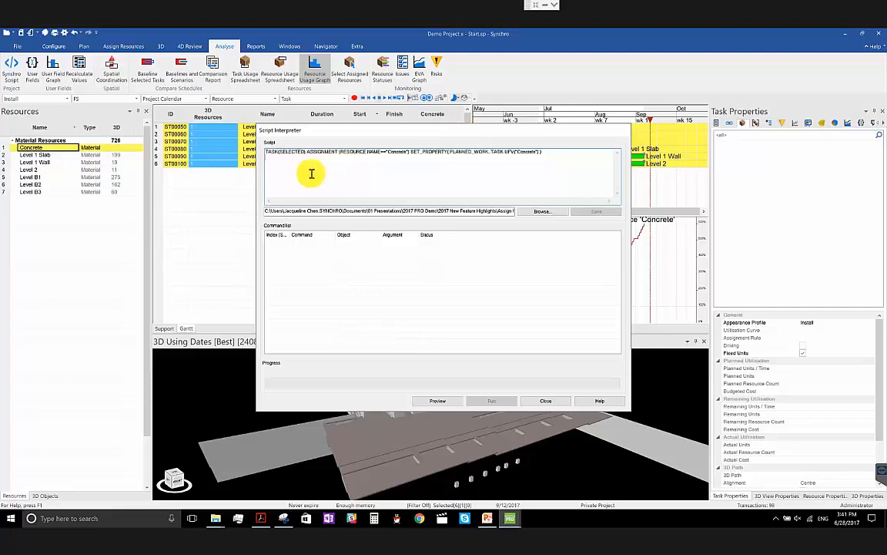
{"action": "left_click_drag", "start_coordinate": [343, 134], "coordinate": [245, 212]}
{"action": "left_click", "coordinate": [340, 225]}
- Examine the script's ASSIGNMENT part and its RESOURCE.NAME=="Concrete" condition by highlighting them
{"action": "left_click_drag", "start_coordinate": [309, 214], "coordinate": [402, 215]}
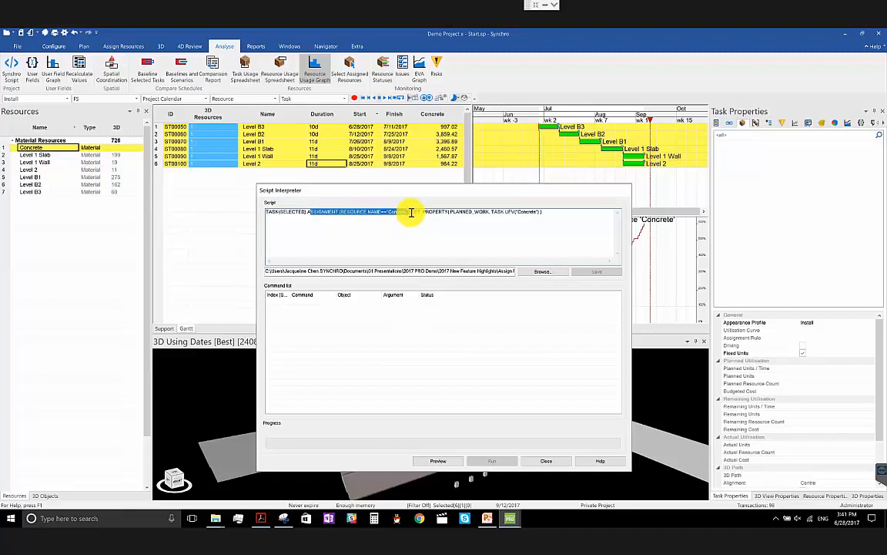
{"action": "left_click", "coordinate": [402, 221]}
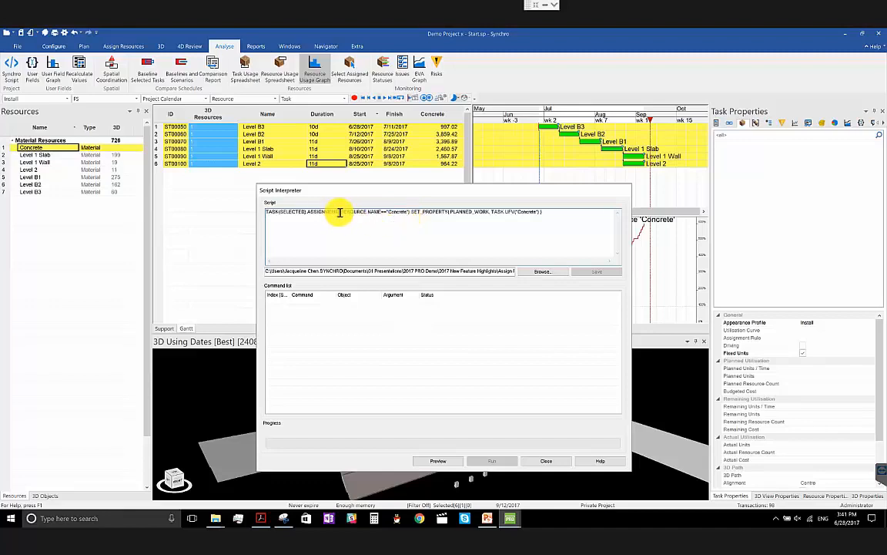
{"action": "left_click_drag", "start_coordinate": [341, 213], "coordinate": [409, 214]}
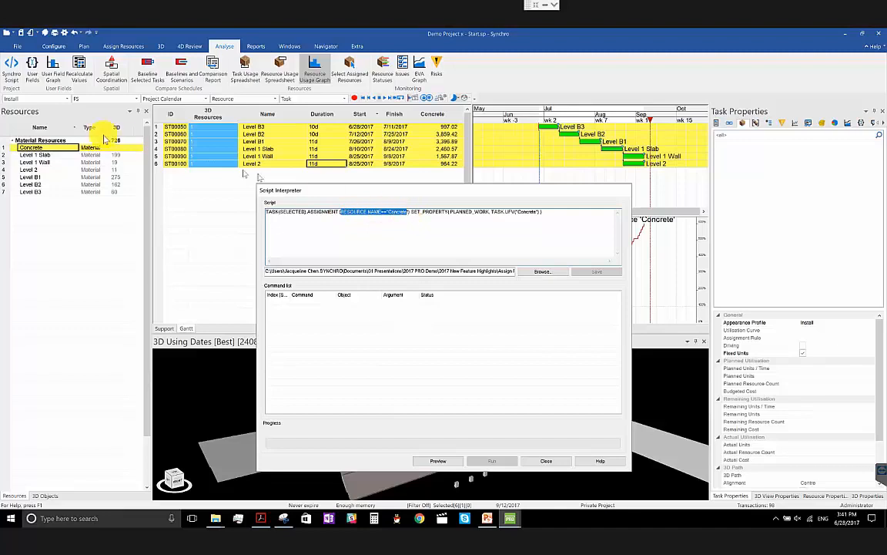
- Examine the script's SET_PROPERTY call and its TASK.UFV("Concrete") argument by highlighting them
{"action": "left_click_drag", "start_coordinate": [412, 213], "coordinate": [543, 212]}
{"action": "left_click", "coordinate": [449, 216]}
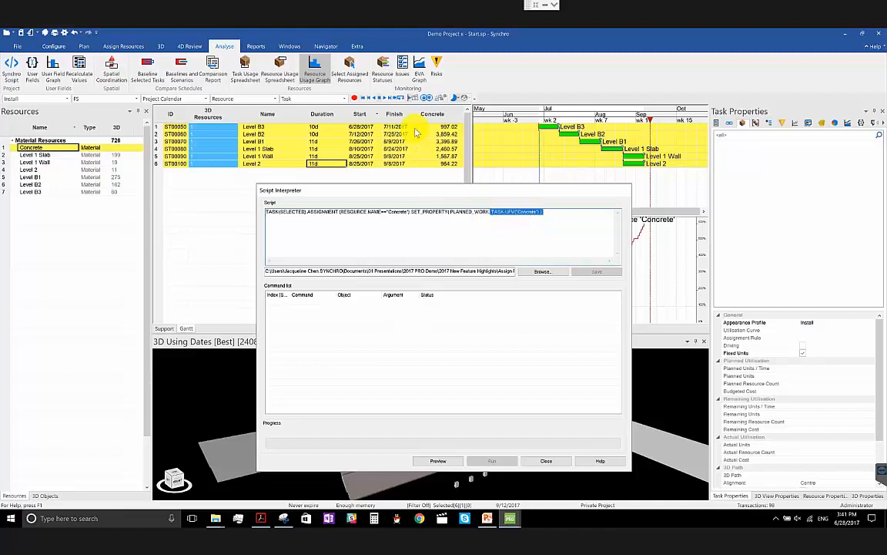
{"action": "left_click", "coordinate": [440, 224]}
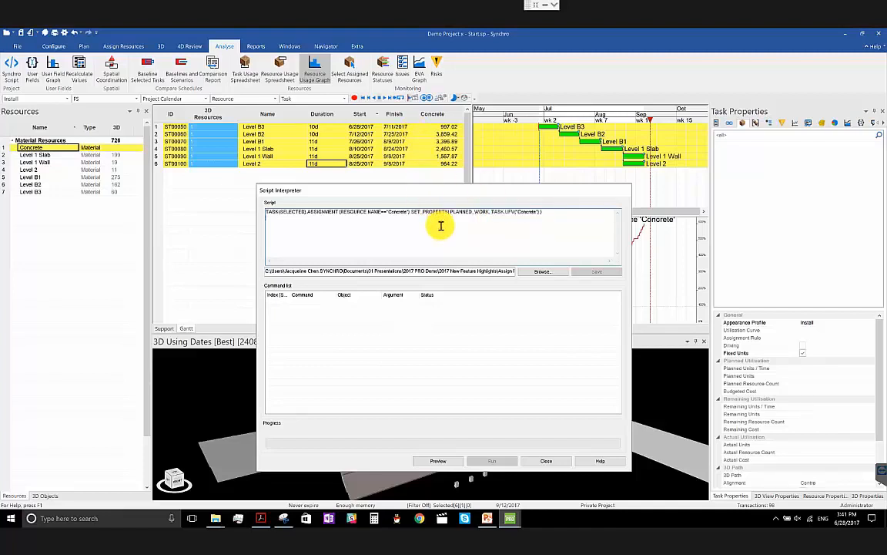
- Preview the script's commands, widen the Object and Argument columns, run the script and close the Script Interpreter
{"action": "left_click", "coordinate": [458, 461]}
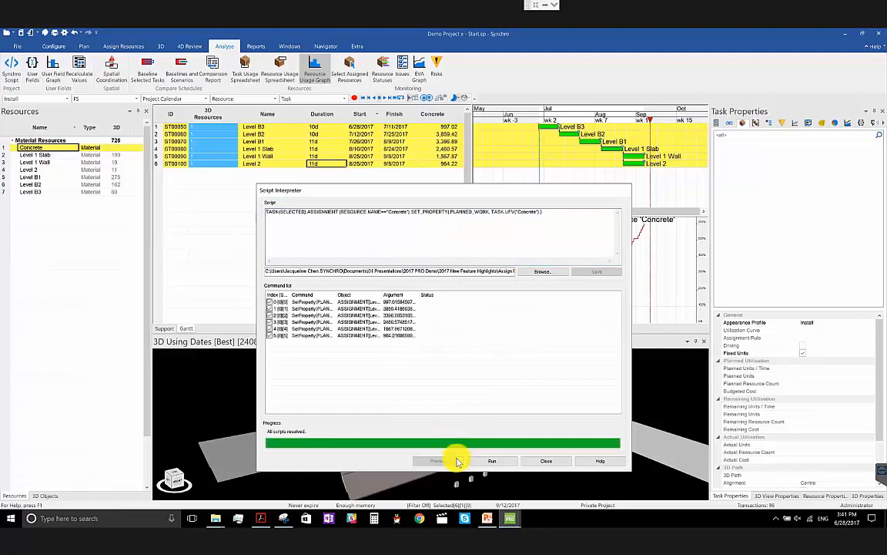
{"action": "double_click", "coordinate": [419, 295]}
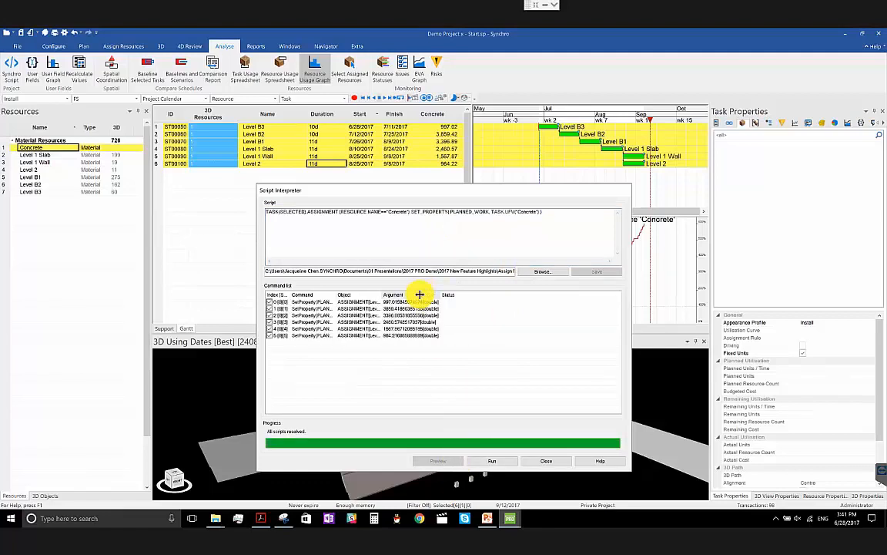
{"action": "double_click", "coordinate": [380, 294]}
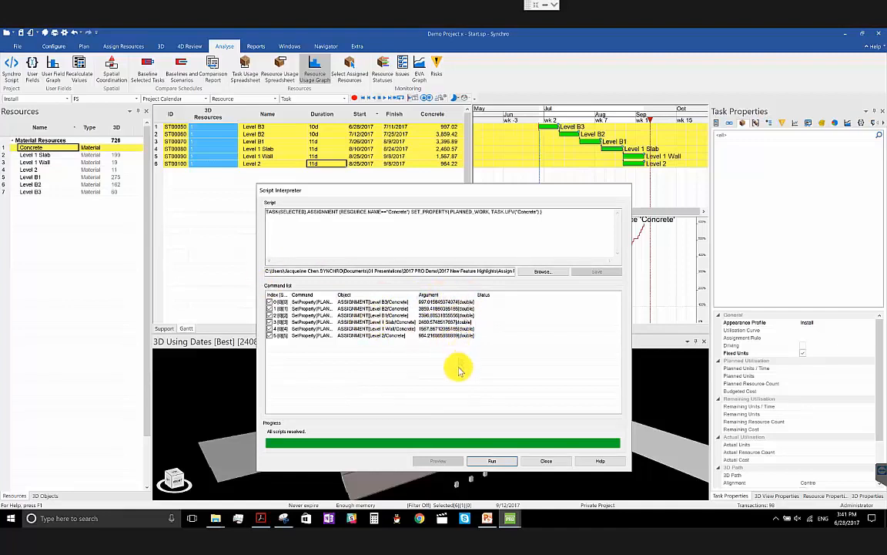
{"action": "left_click", "coordinate": [483, 461]}
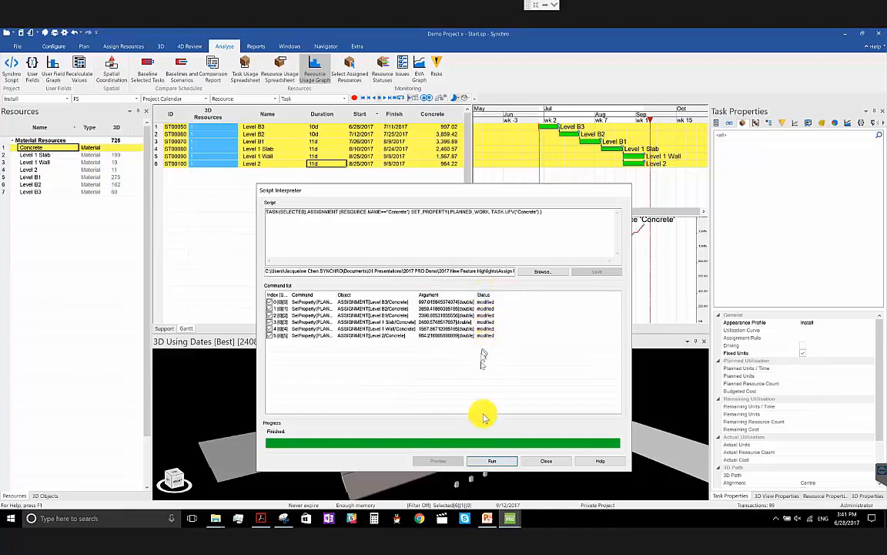
{"action": "left_click", "coordinate": [535, 461]}
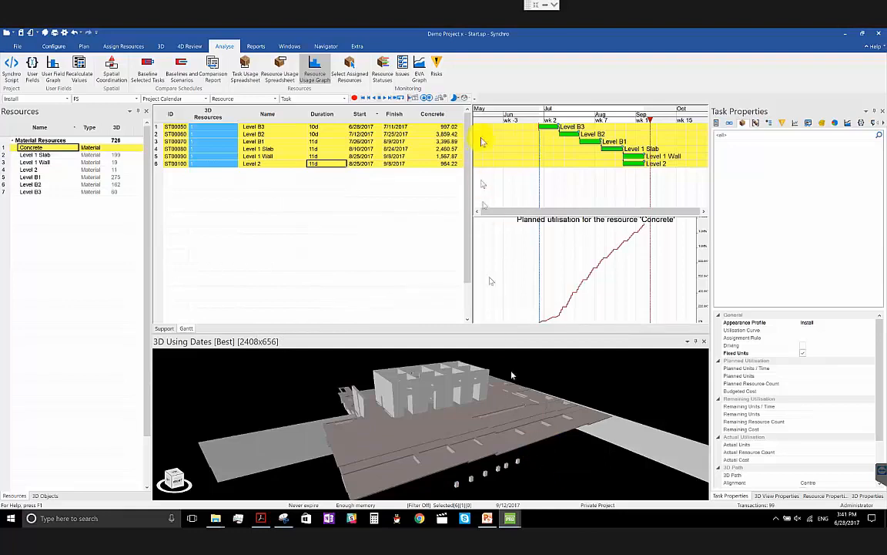
- Check the Concrete assignment's planned units against the Concrete user field values for tasks Level B3 and Level B2
{"action": "left_click", "coordinate": [449, 126]}
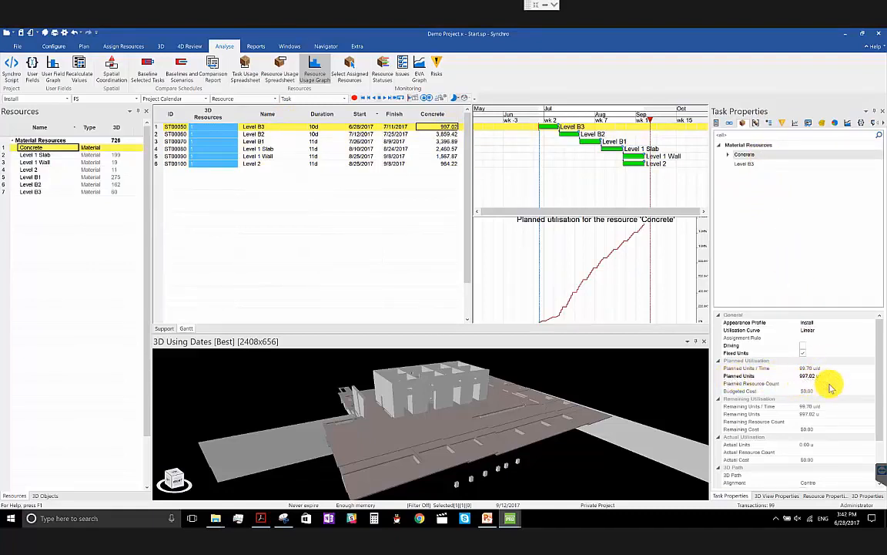
{"action": "left_click", "coordinate": [426, 136]}
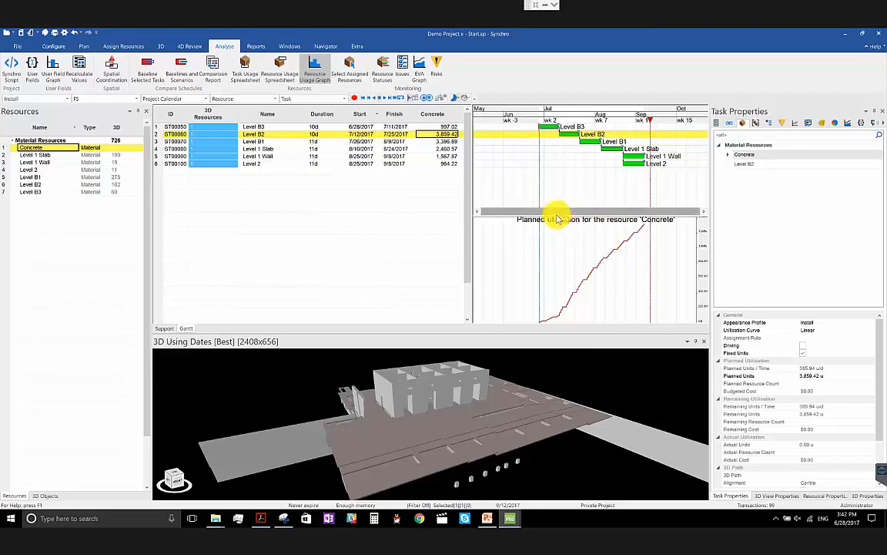
- Set the Resource Usage Graph's histogram to Units / Time with a Week timescale and slide the focus date across the tasks
{"action": "right_click", "coordinate": [614, 305]}
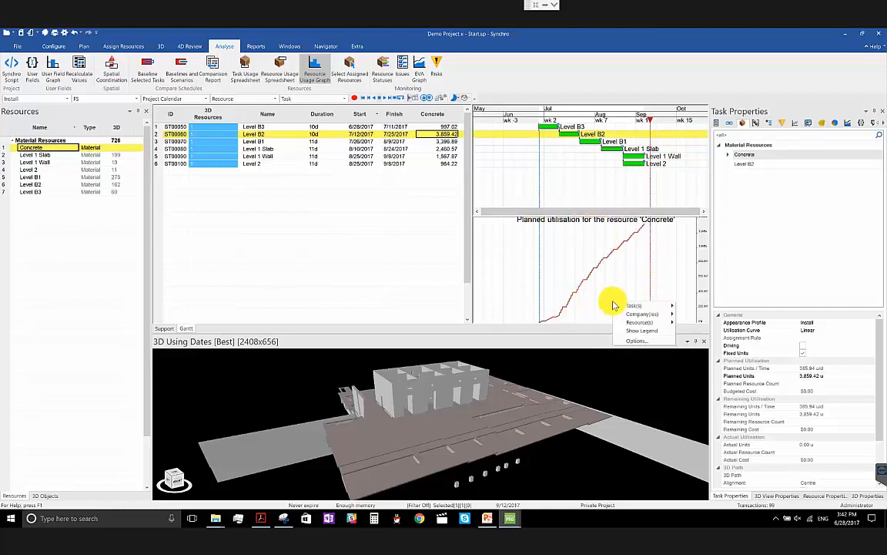
{"action": "left_click", "coordinate": [637, 340]}
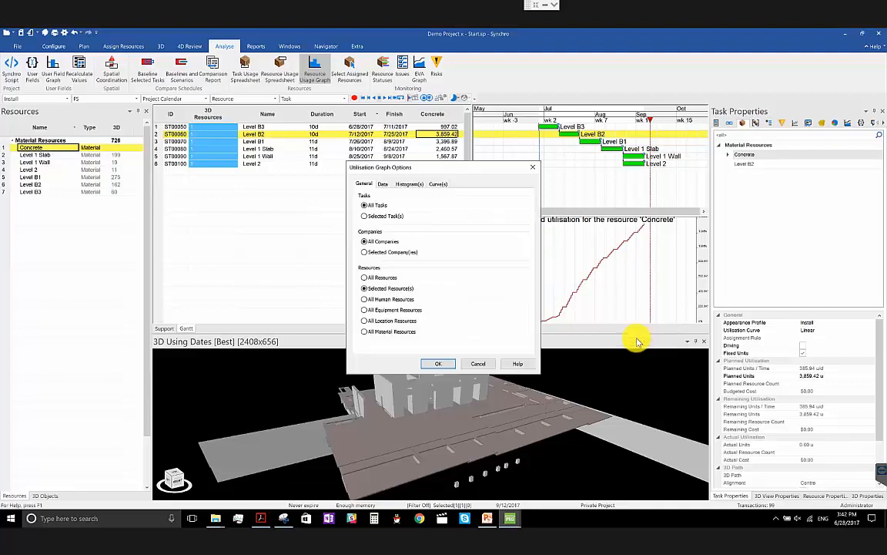
{"action": "left_click", "coordinate": [398, 187]}
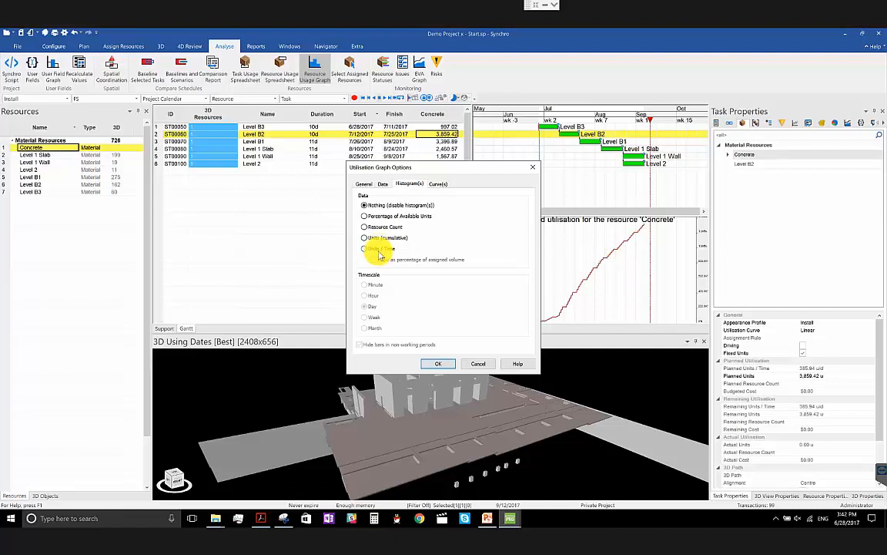
{"action": "left_click", "coordinate": [377, 250]}
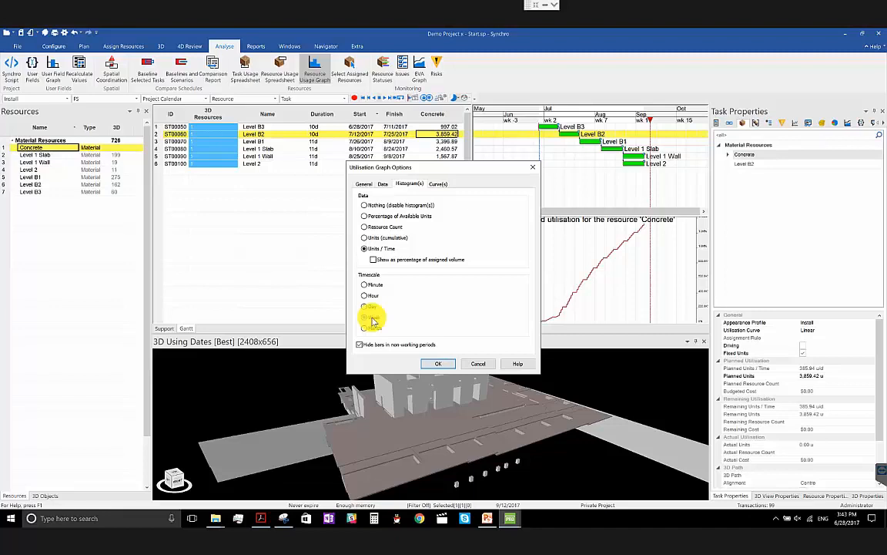
{"action": "left_click", "coordinate": [436, 363]}
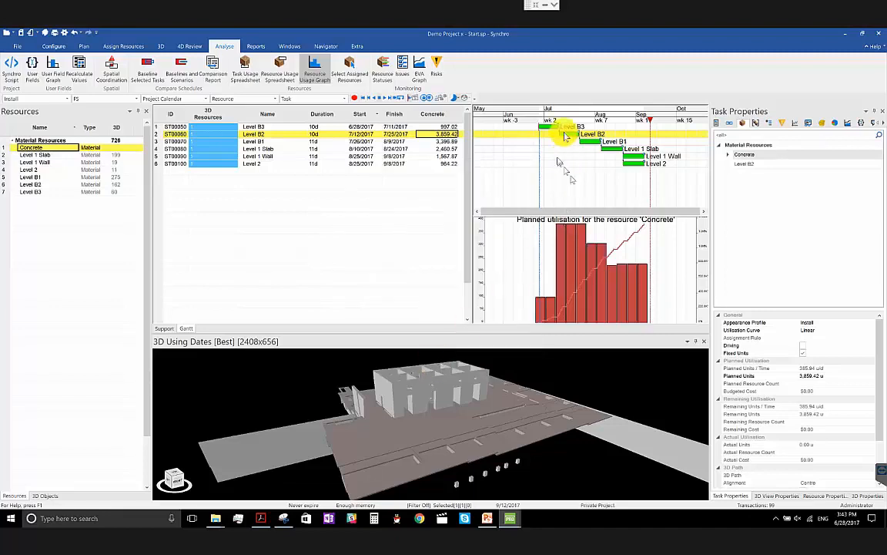
{"action": "left_click_drag", "start_coordinate": [547, 115], "coordinate": [641, 121]}
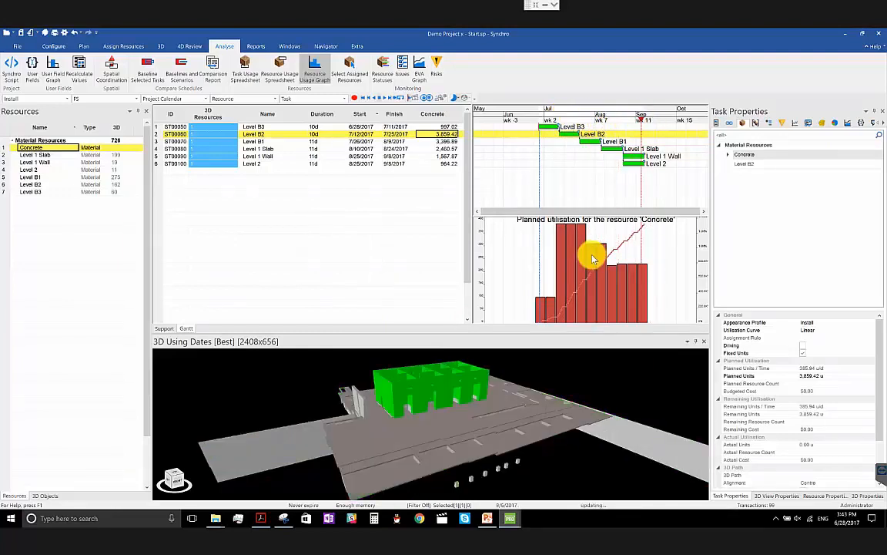
- Set the usage graph's curve data to Units / Time
{"action": "right_click", "coordinate": [595, 257]}
{"action": "left_click", "coordinate": [631, 297]}
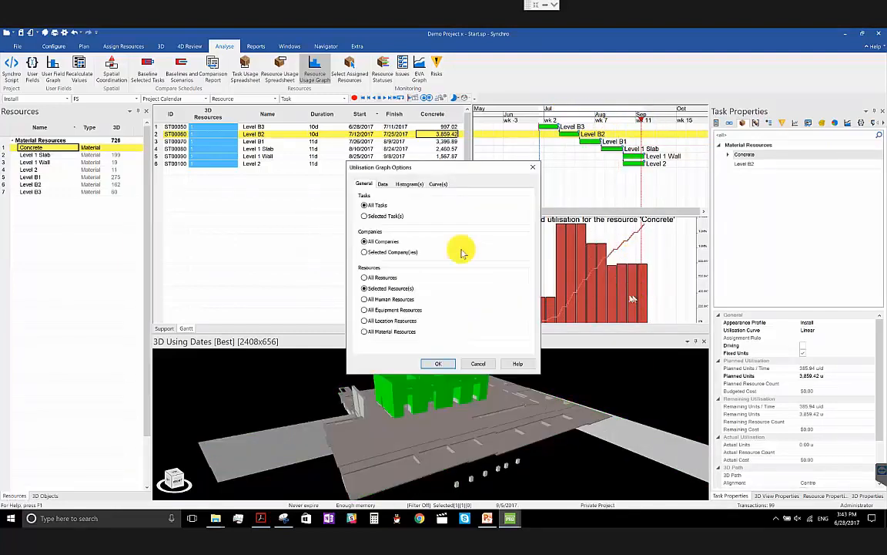
{"action": "left_click", "coordinate": [438, 184]}
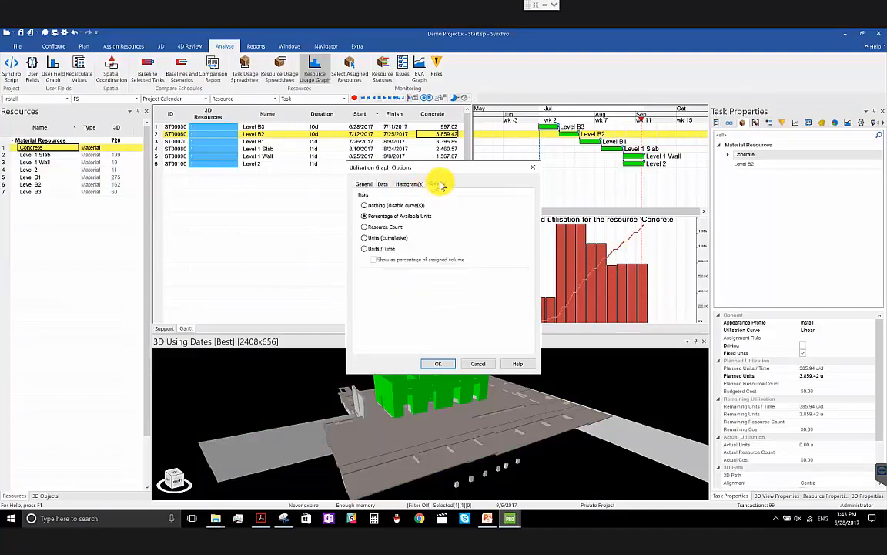
{"action": "left_click", "coordinate": [382, 248]}
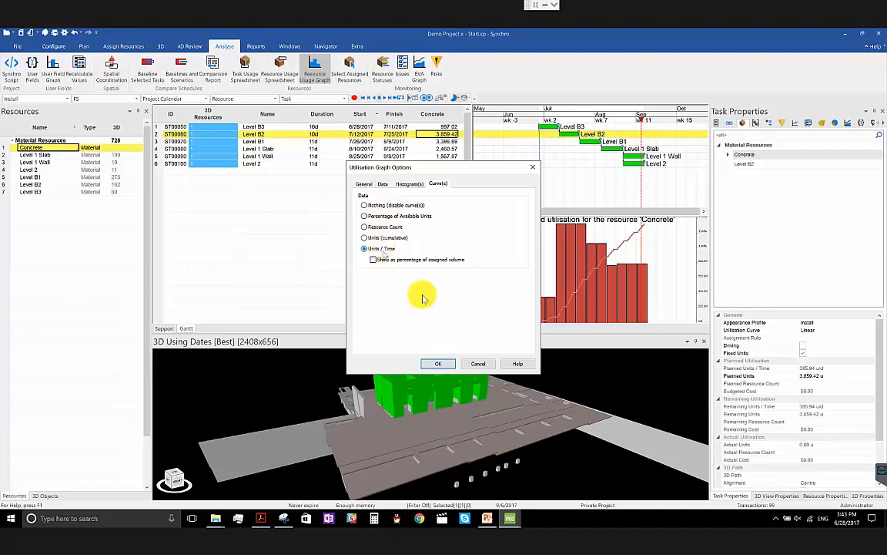
{"action": "left_click", "coordinate": [436, 363]}
- Set the usage graph's curve data to Units (cumulative) and slide the focus date to early September 2017
{"action": "right_click", "coordinate": [582, 266]}
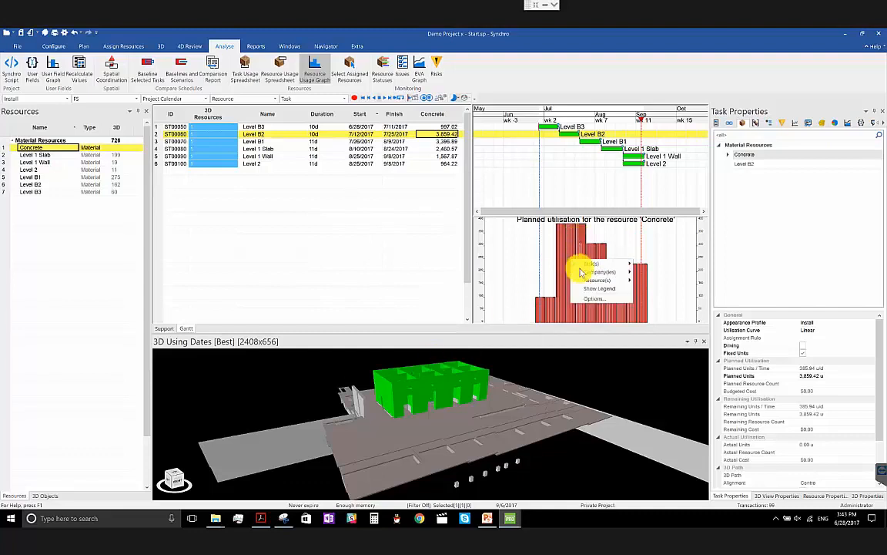
{"action": "left_click", "coordinate": [589, 306]}
{"action": "right_click_drag", "start_coordinate": [691, 306], "coordinate": [590, 306]}
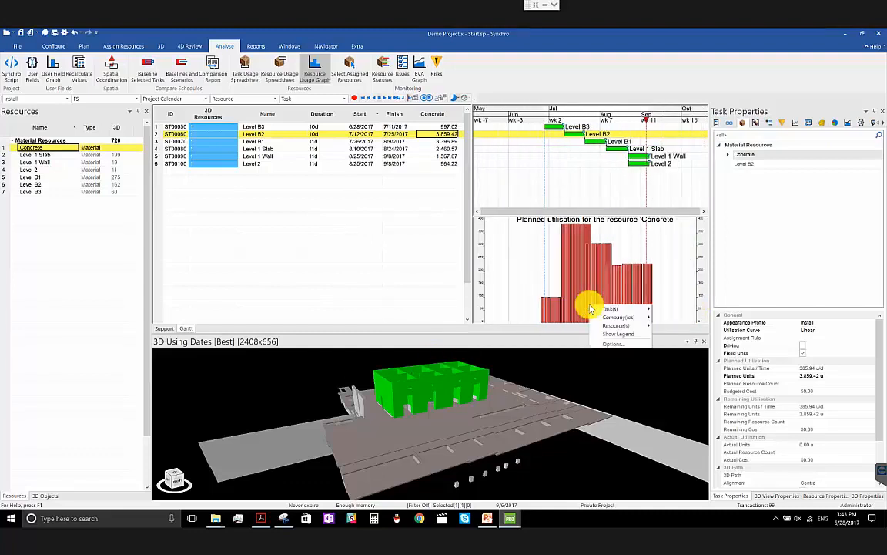
{"action": "left_click", "coordinate": [604, 347]}
{"action": "left_click", "coordinate": [436, 183]}
{"action": "left_click", "coordinate": [391, 237]}
{"action": "left_click", "coordinate": [438, 362]}
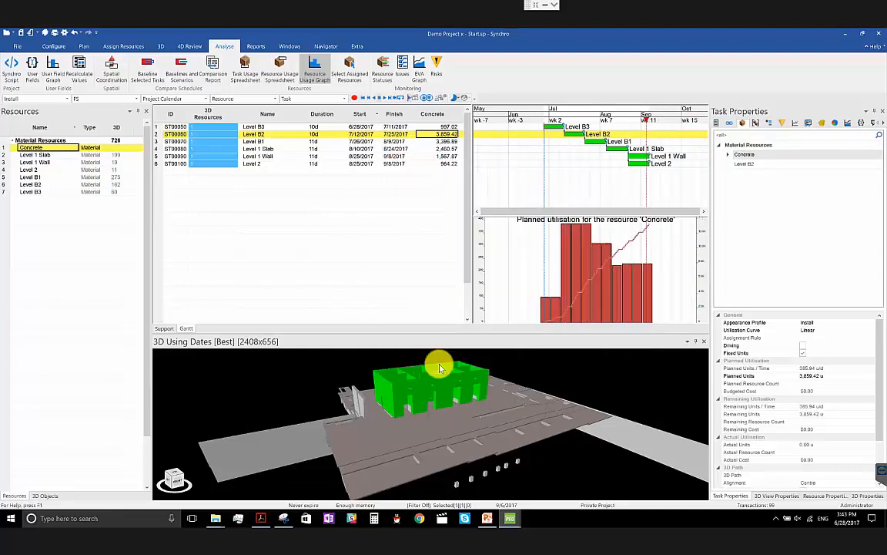
{"action": "left_click_drag", "start_coordinate": [557, 122], "coordinate": [639, 116]}
- Change the usage graph's histogram timescale to Month and move the focus date to 9/14/2017
{"action": "right_click", "coordinate": [612, 282]}
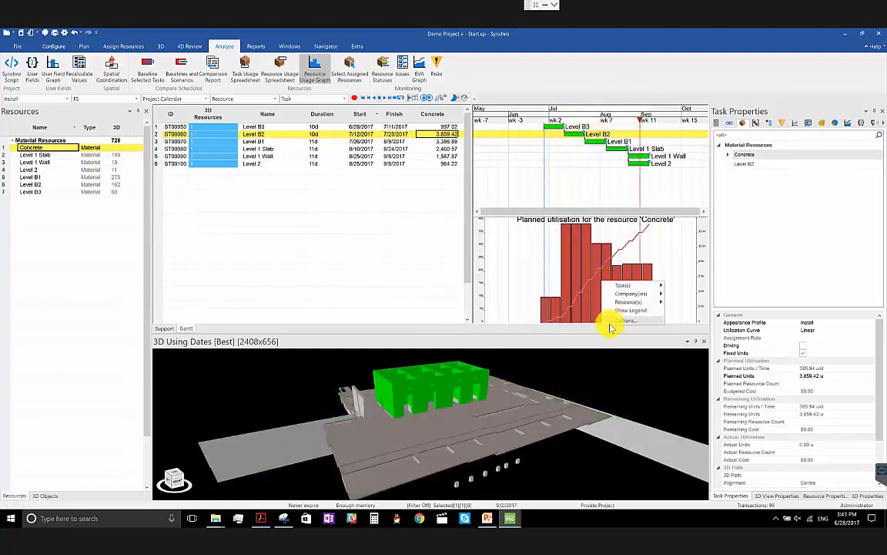
{"action": "left_click", "coordinate": [620, 320]}
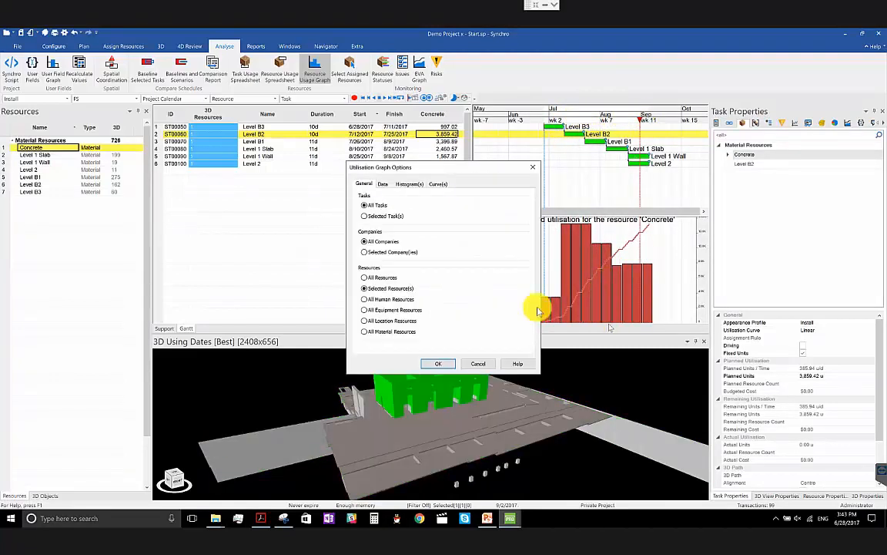
{"action": "left_click", "coordinate": [408, 184]}
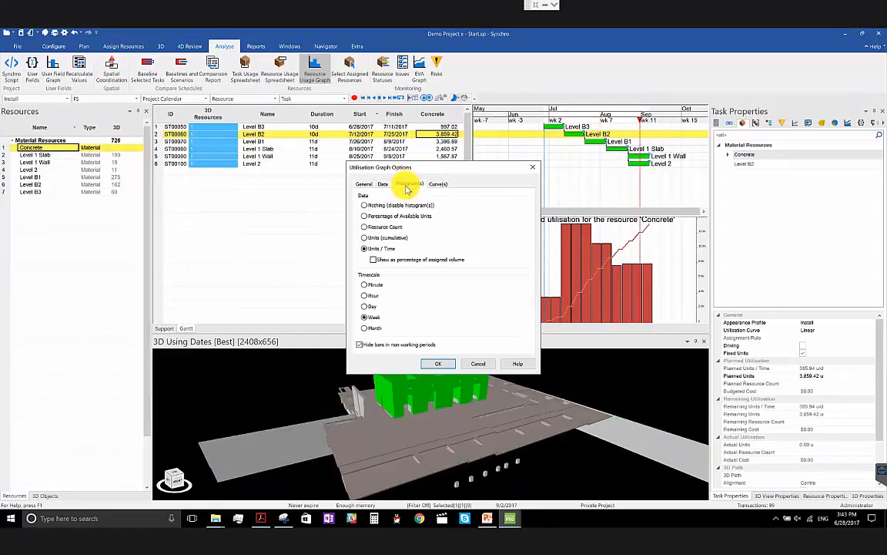
{"action": "left_click", "coordinate": [375, 328]}
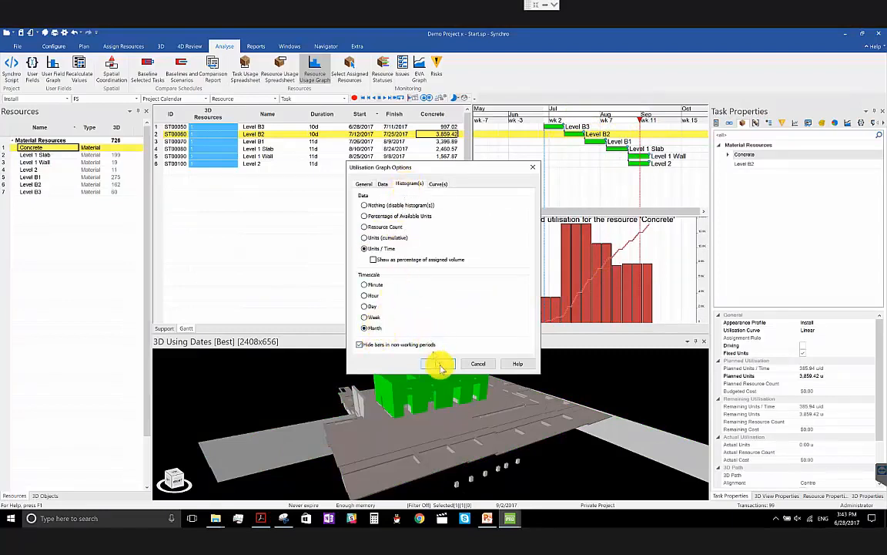
{"action": "left_click", "coordinate": [440, 364]}
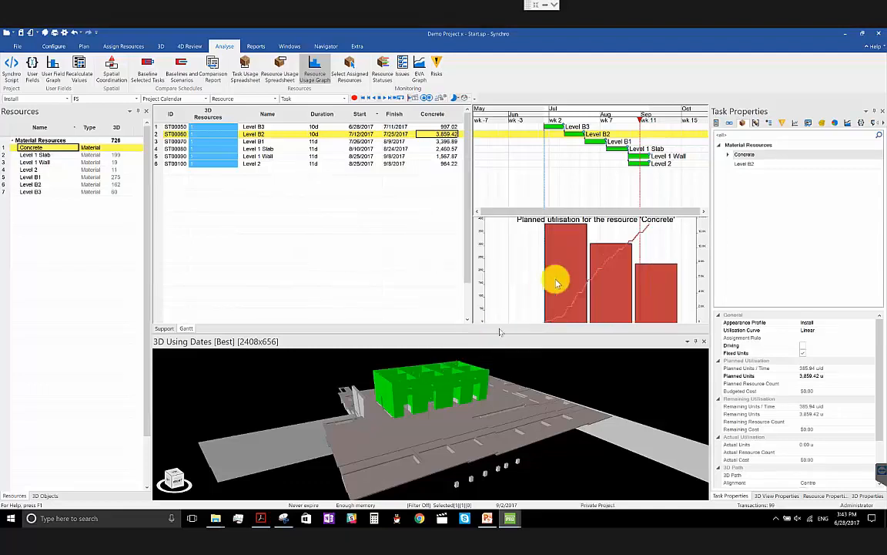
{"action": "left_click_drag", "start_coordinate": [593, 271], "coordinate": [561, 272]}
{"action": "left_click_drag", "start_coordinate": [528, 113], "coordinate": [630, 115]}
- Switch to the MWNT_COMPOSITE project, narrow the 3D Properties panel and examine the planned utilisation graph for Steel and Concrete
{"action": "mouse_move", "coordinate": [485, 518]}
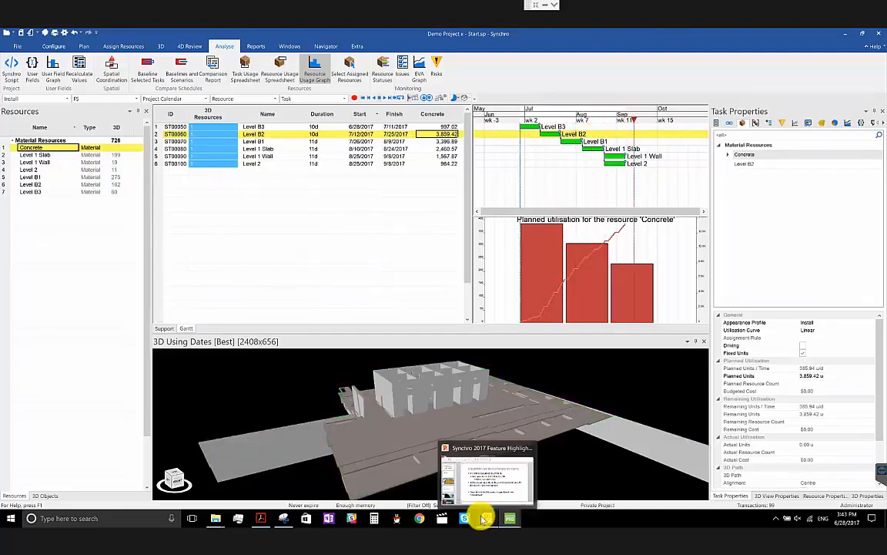
{"action": "left_click", "coordinate": [584, 476]}
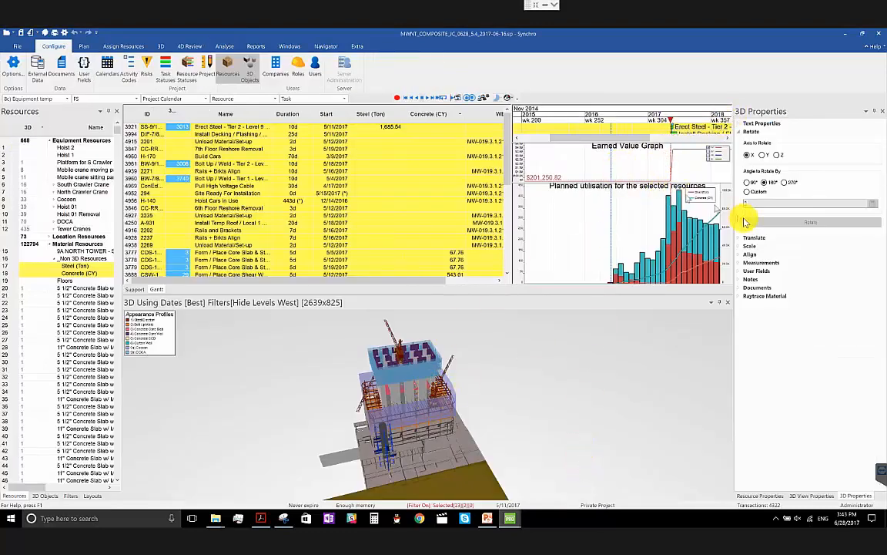
{"action": "left_click_drag", "start_coordinate": [736, 233], "coordinate": [773, 226]}
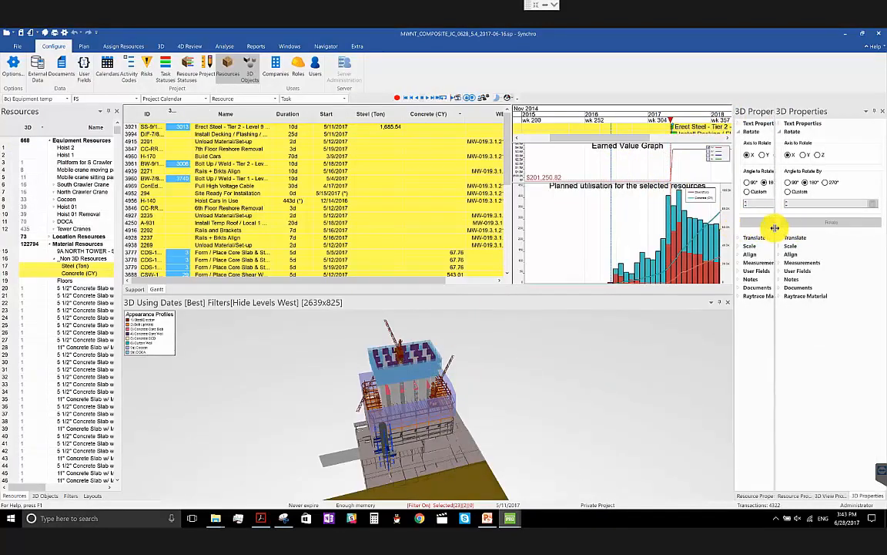
{"action": "left_click_drag", "start_coordinate": [710, 252], "coordinate": [668, 260]}
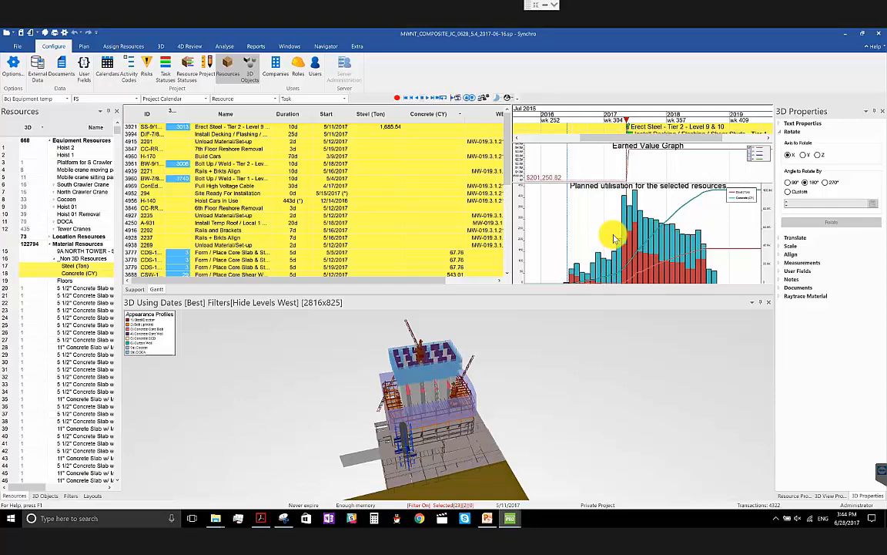
- Switch to the Demo Project x project and open the rates and costs of the Concrete resource
{"action": "mouse_move", "coordinate": [518, 522]}
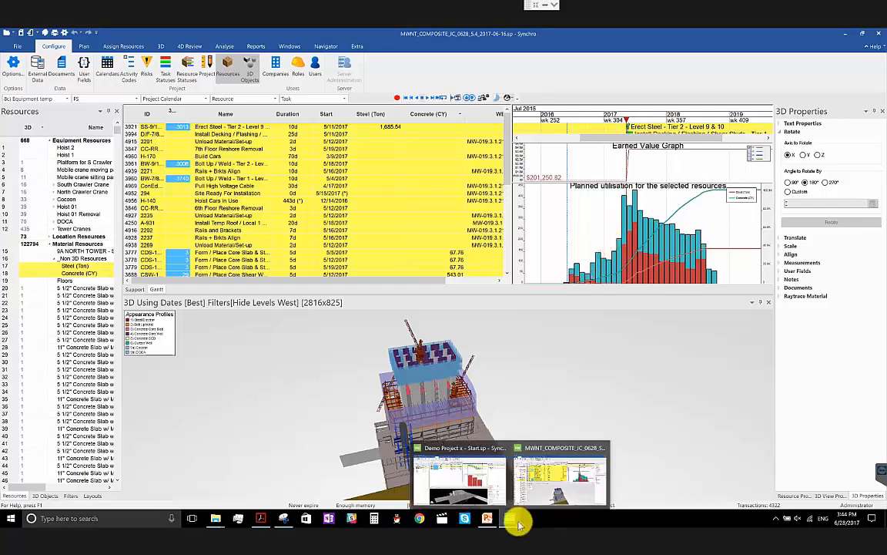
{"action": "left_click", "coordinate": [466, 470]}
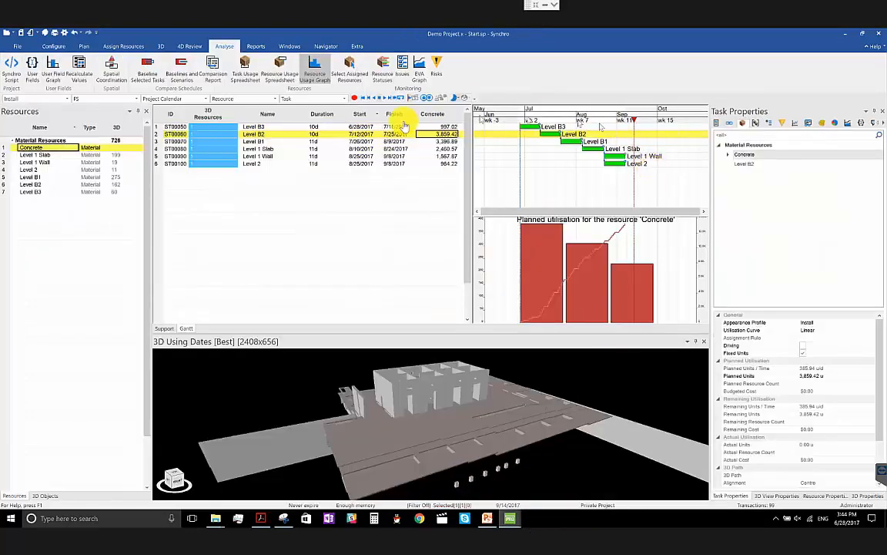
{"action": "left_click", "coordinate": [826, 497]}
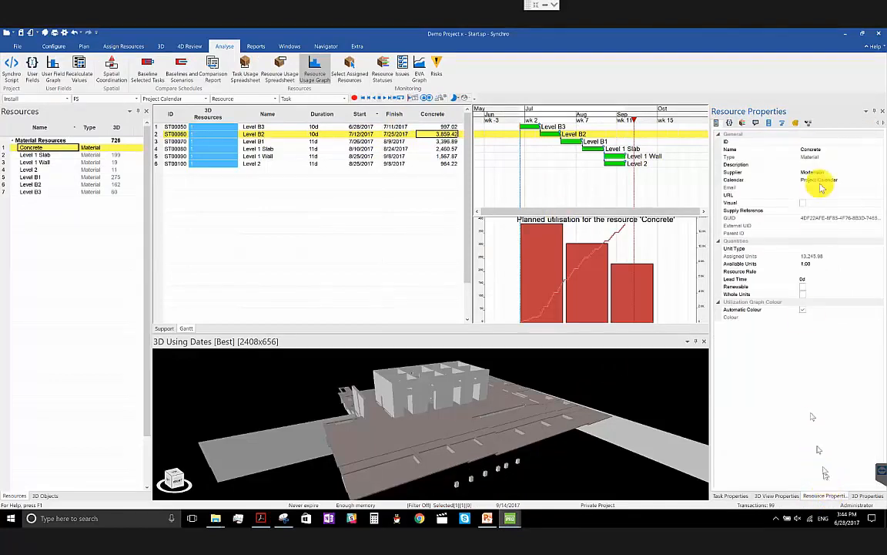
{"action": "left_click", "coordinate": [795, 123]}
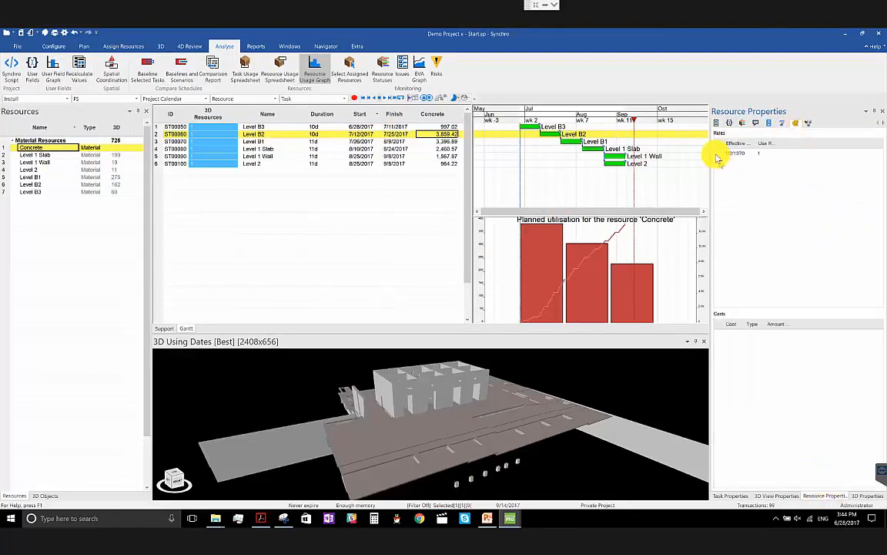
{"action": "left_click", "coordinate": [717, 157]}
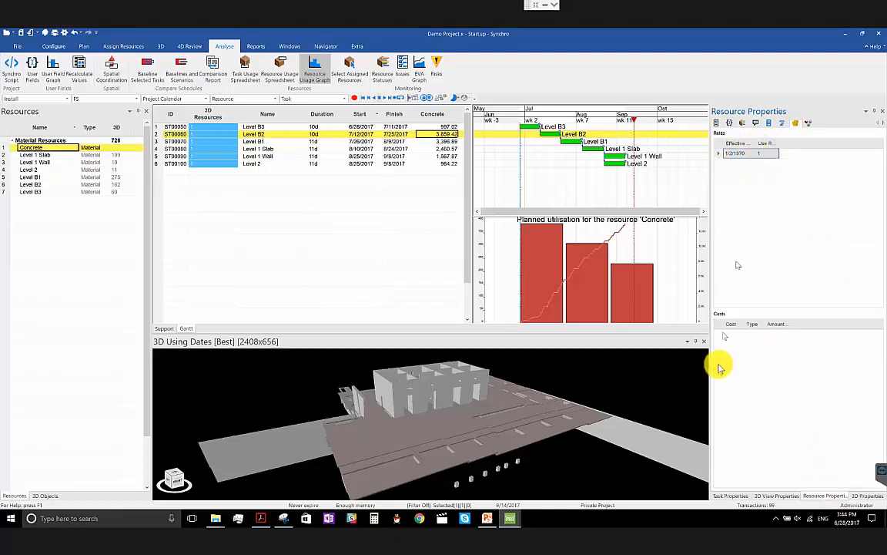
- Add a cost named "Concrete per CY" to the Concrete resource and widen the cost name column
{"action": "right_click", "coordinate": [731, 342]}
{"action": "left_click", "coordinate": [739, 345]}
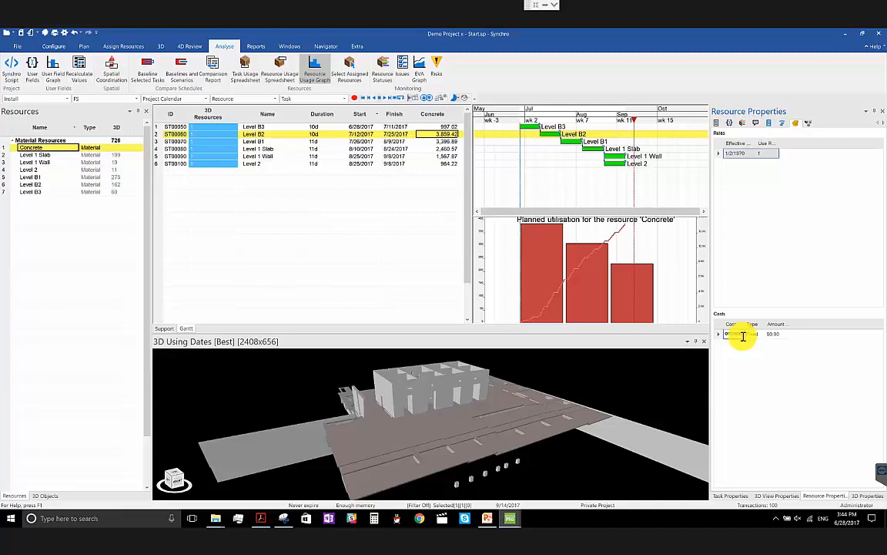
{"action": "key", "text": "Return"}
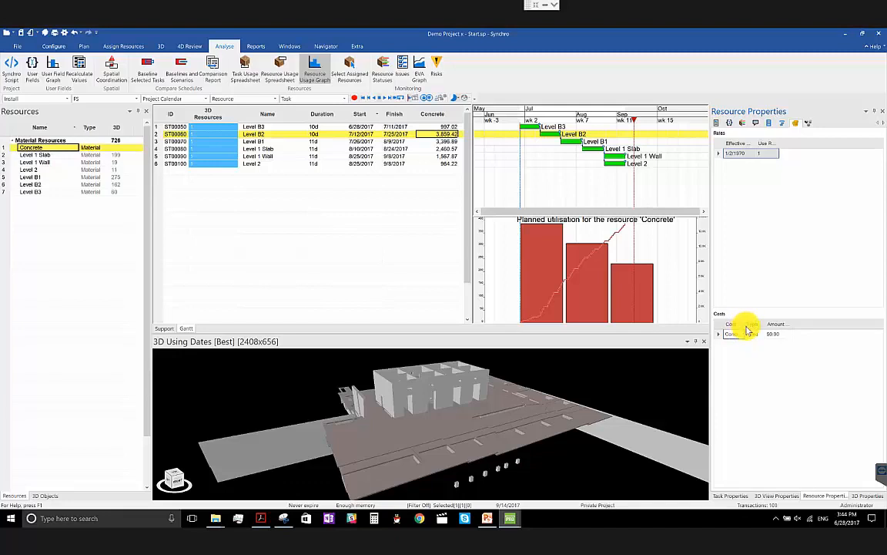
{"action": "left_click_drag", "start_coordinate": [745, 325], "coordinate": [767, 326]}
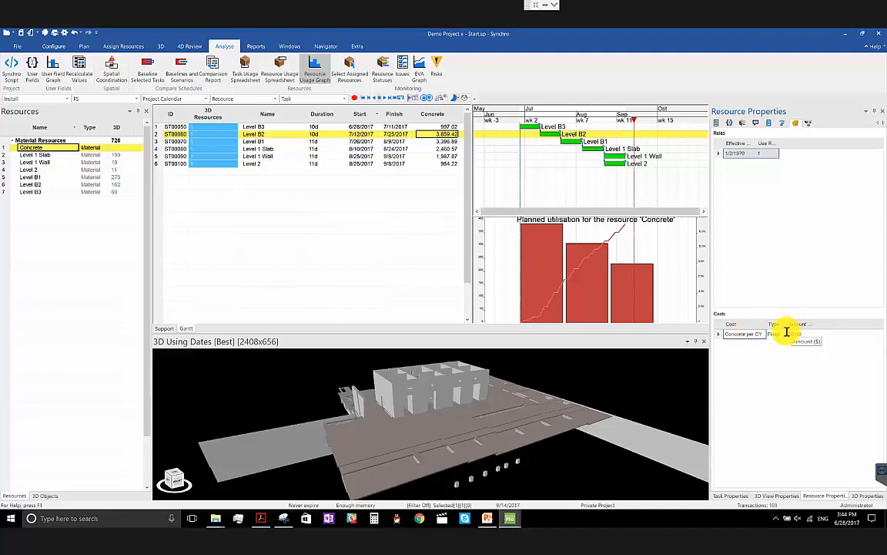
- Set the Concrete per CY cost's type to Per Unit and its amount to $400
{"action": "left_click", "coordinate": [783, 334]}
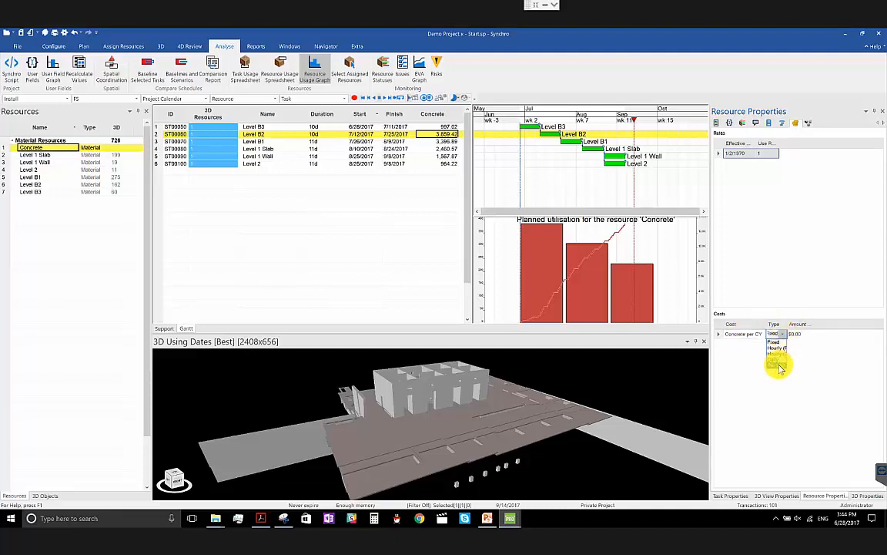
{"action": "left_click", "coordinate": [779, 365]}
{"action": "left_click", "coordinate": [803, 334]}
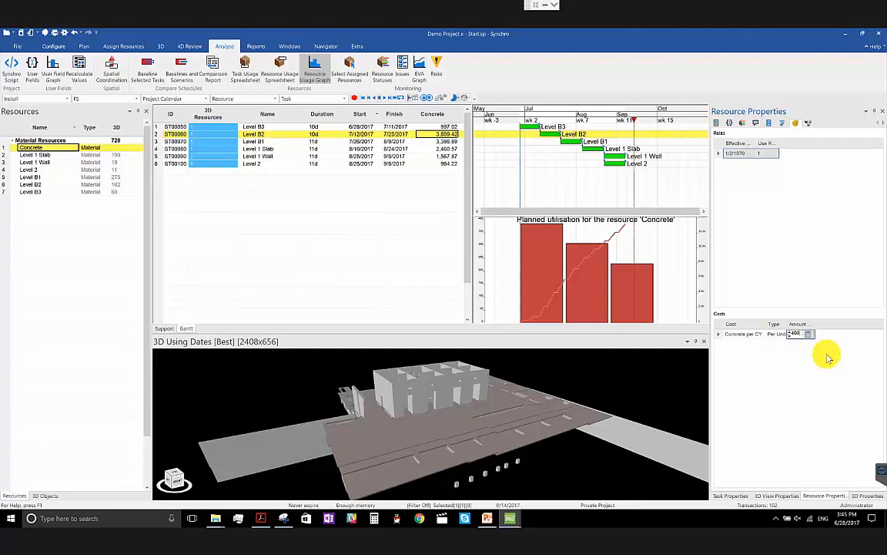
{"action": "left_click", "coordinate": [828, 358]}
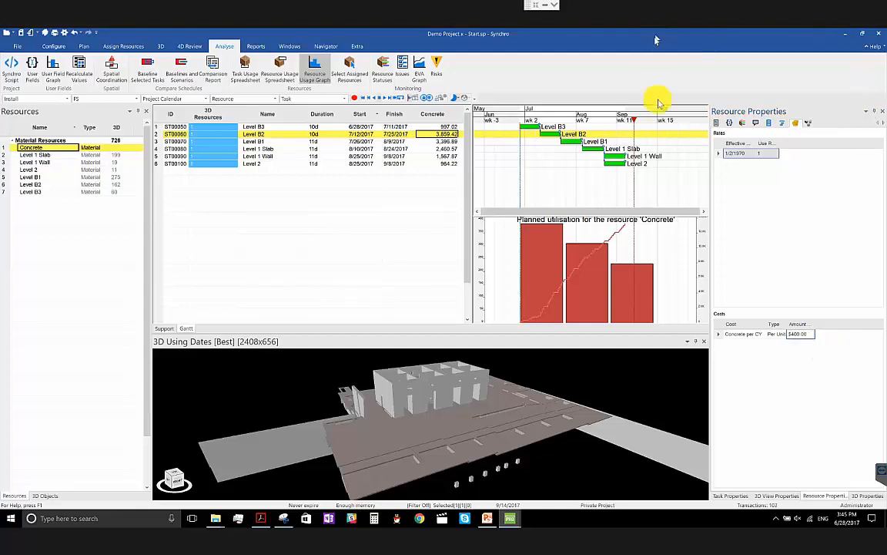
- Show the Earned Value Graph, enlarge it above the usage graph and check which value curves it can display
{"action": "left_click", "coordinate": [291, 47]}
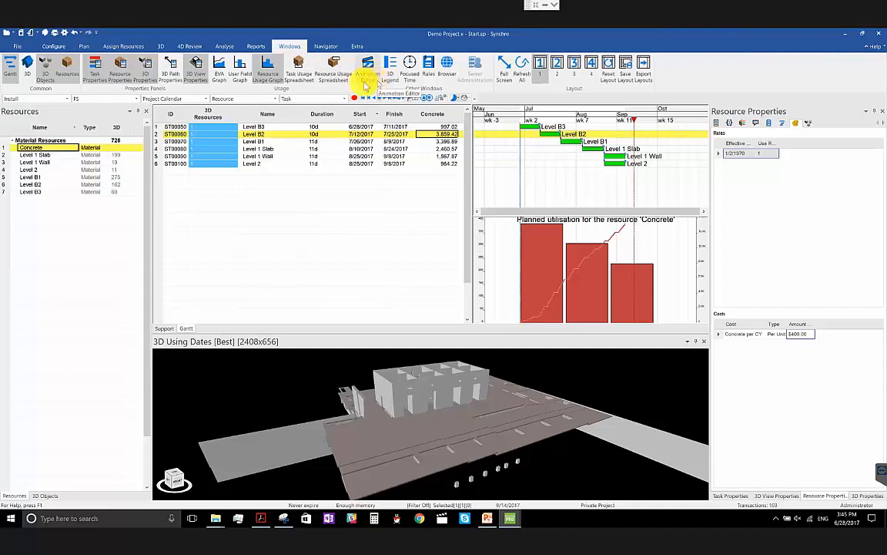
{"action": "left_click", "coordinate": [225, 70]}
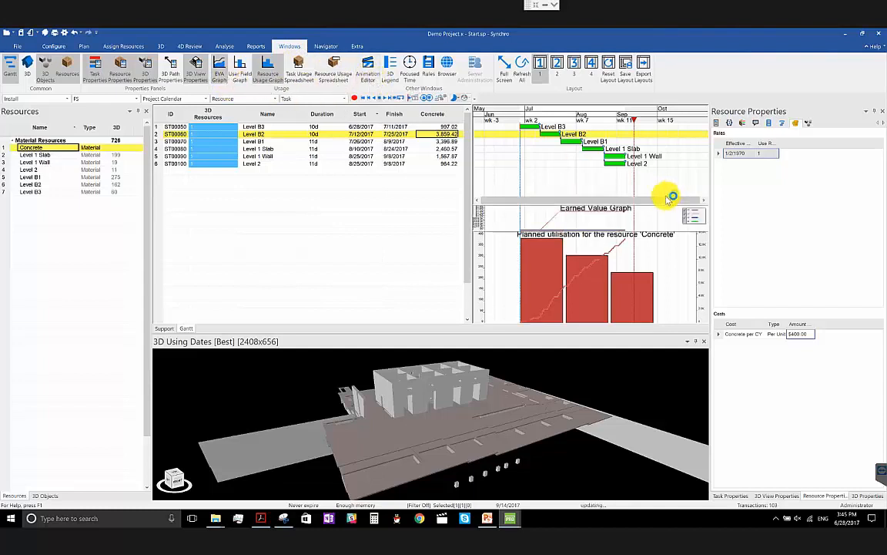
{"action": "left_click_drag", "start_coordinate": [614, 208], "coordinate": [618, 150]}
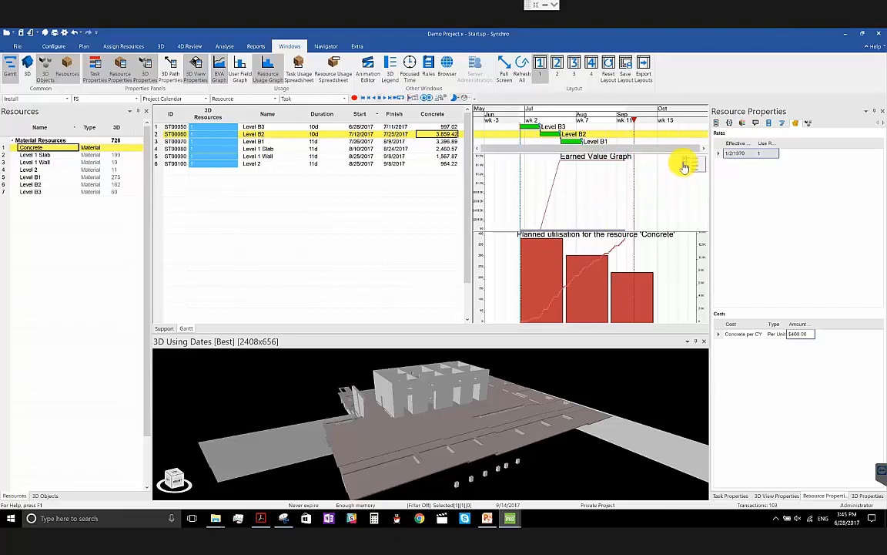
{"action": "right_click", "coordinate": [630, 187]}
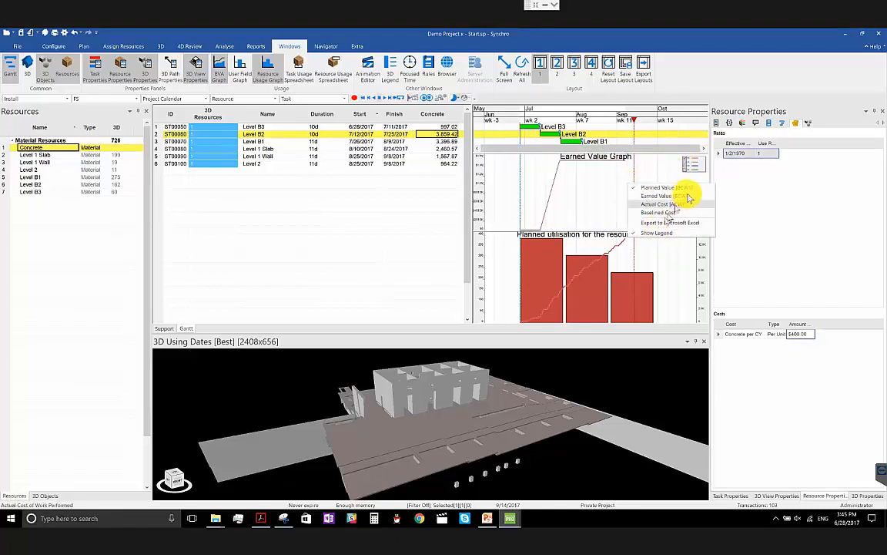
{"action": "left_click", "coordinate": [599, 203]}
- Move the focus date to late August 2017 on the Gantt timeline and enlarge the 3D view
{"action": "left_click_drag", "start_coordinate": [530, 114], "coordinate": [587, 116]}
{"action": "scroll", "coordinate": [574, 136], "scroll_direction": "up", "scroll_amount": 3, "text": "ctrl"}
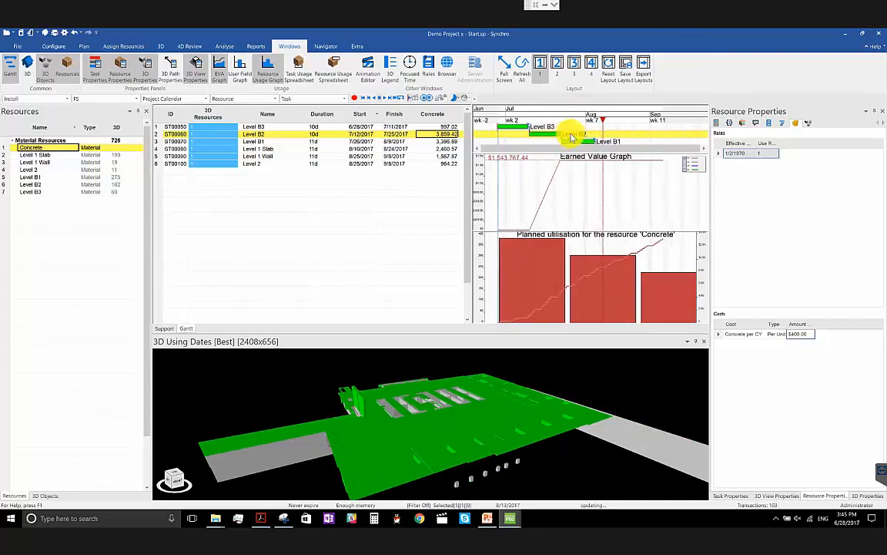
{"action": "scroll", "coordinate": [575, 108], "scroll_direction": "down", "scroll_amount": 2}
{"action": "scroll", "coordinate": [575, 112], "scroll_direction": "up", "scroll_amount": 3}
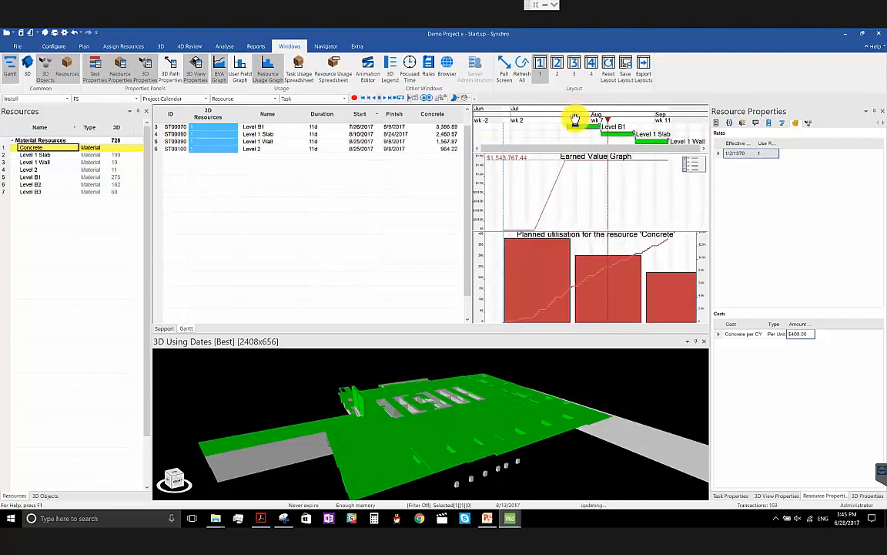
{"action": "scroll", "coordinate": [583, 194], "scroll_direction": "down", "scroll_amount": 2, "text": "ctrl"}
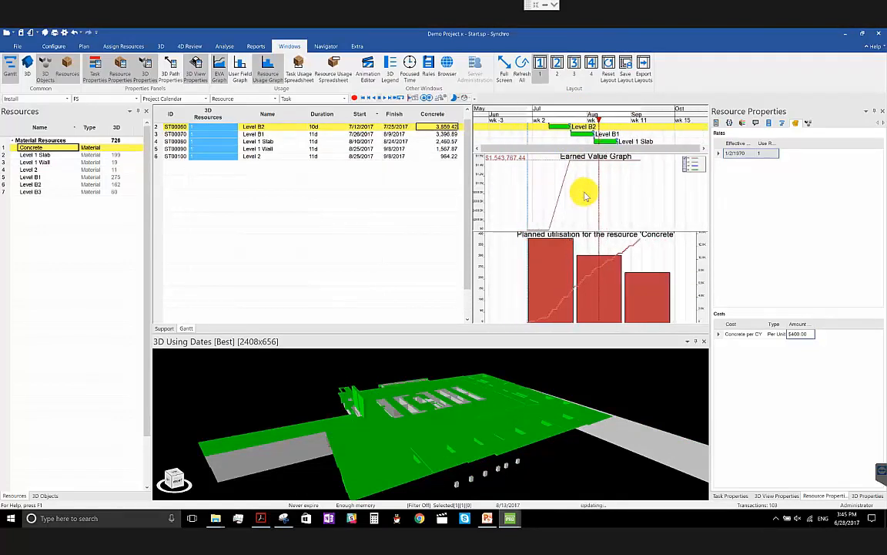
{"action": "left_click", "coordinate": [619, 121]}
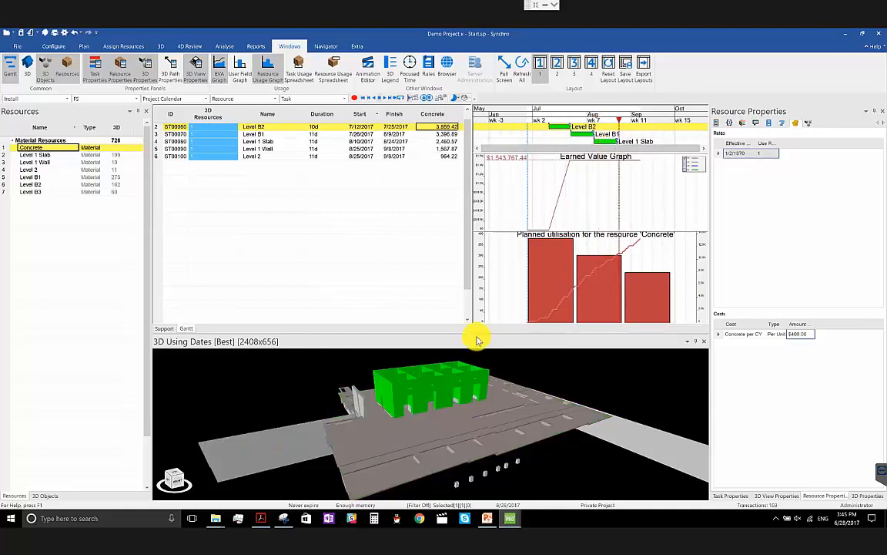
{"action": "left_click_drag", "start_coordinate": [479, 337], "coordinate": [480, 312]}
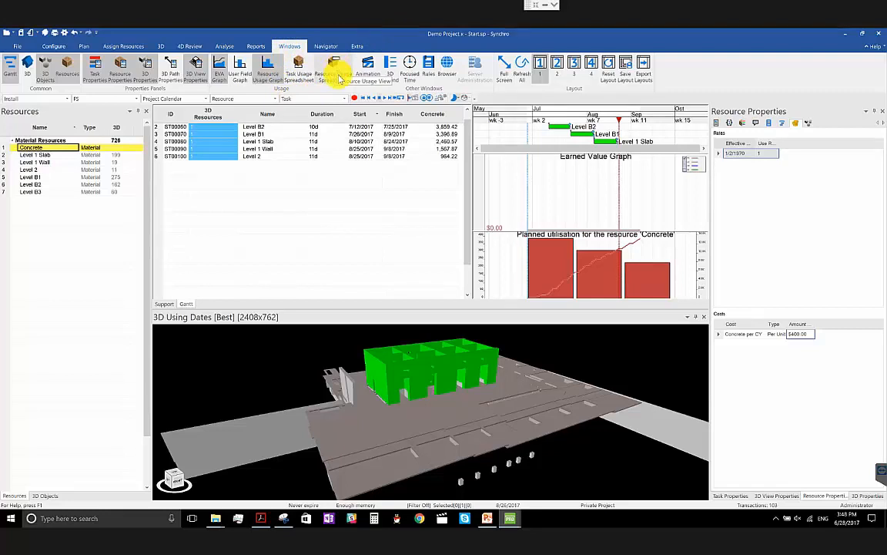
- Open the Resource Usage Spreadsheet for Concrete and widen its June and July week columns to show full quantities
{"action": "left_click", "coordinate": [339, 75]}
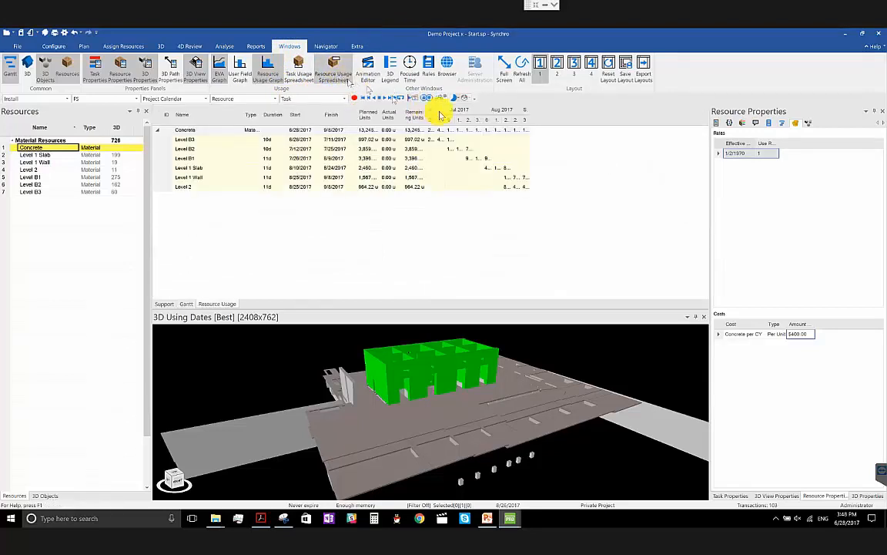
{"action": "left_click_drag", "start_coordinate": [436, 118], "coordinate": [532, 127]}
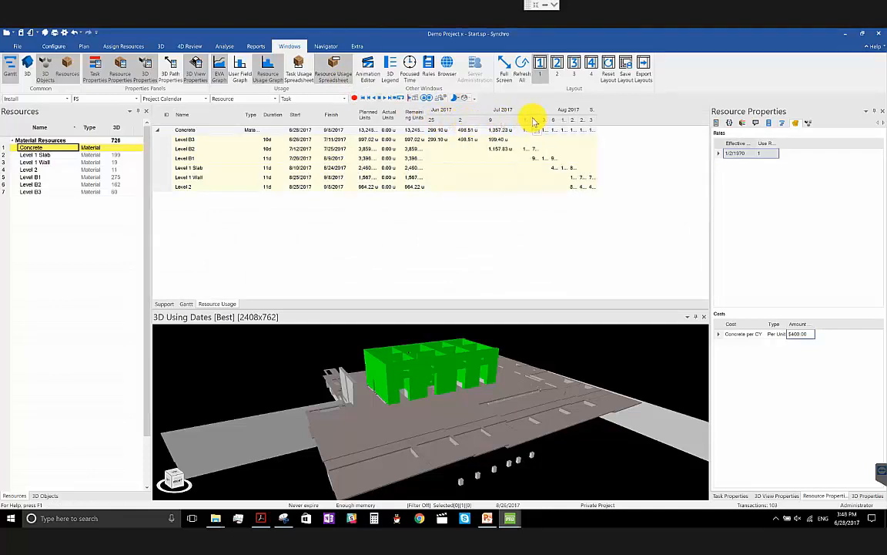
{"action": "left_click_drag", "start_coordinate": [532, 121], "coordinate": [559, 126]}
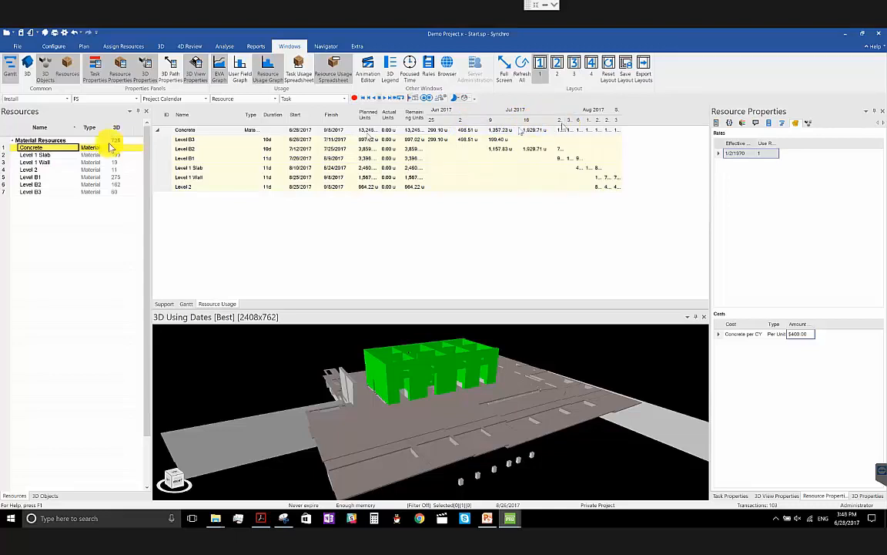
{"action": "left_click", "coordinate": [198, 131]}
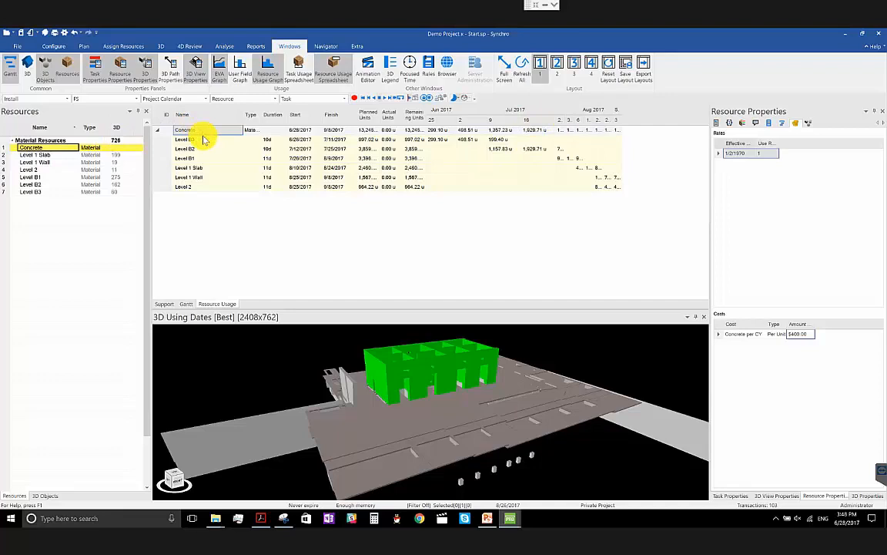
{"action": "left_click", "coordinate": [202, 140]}
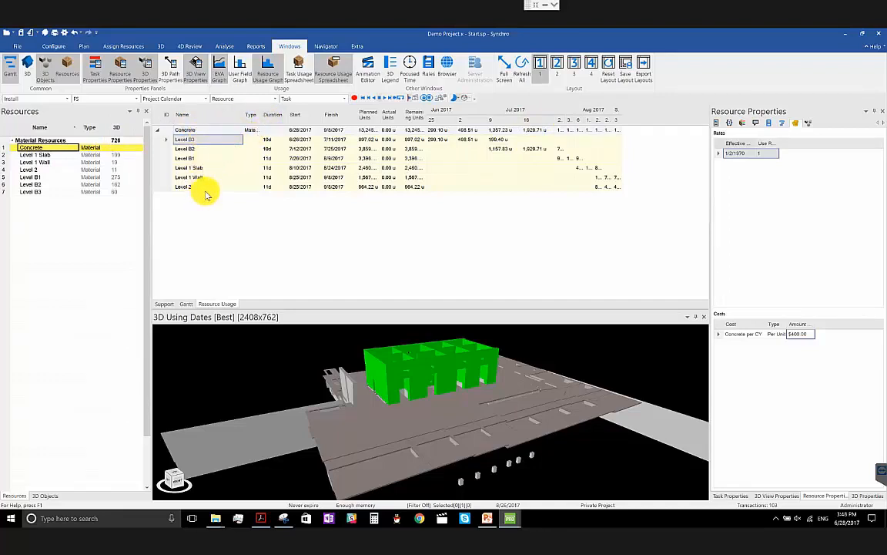
{"action": "double_click", "coordinate": [564, 120]}
- Set the usage spreadsheet's timeline step to Month and widen the month columns to show full quantities
{"action": "right_click", "coordinate": [543, 159]}
{"action": "left_click", "coordinate": [574, 171]}
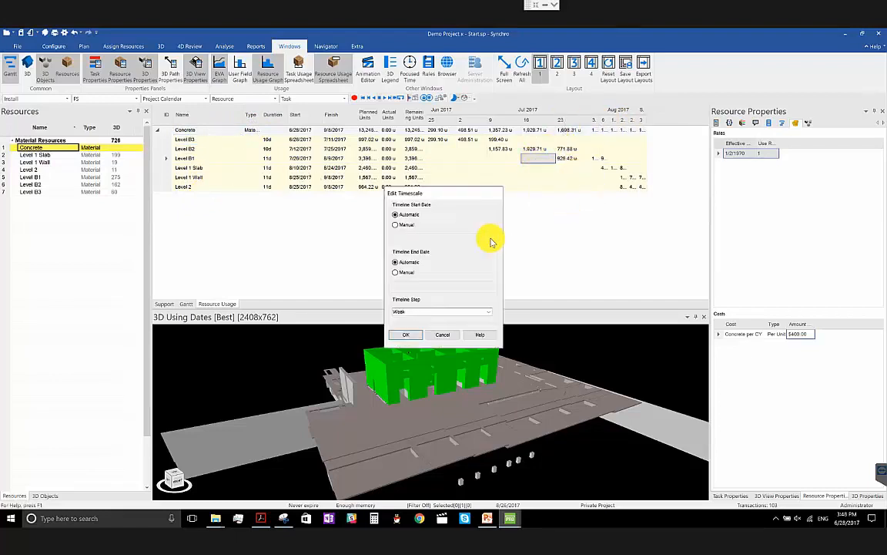
{"action": "left_click", "coordinate": [423, 311]}
{"action": "left_click", "coordinate": [489, 312]}
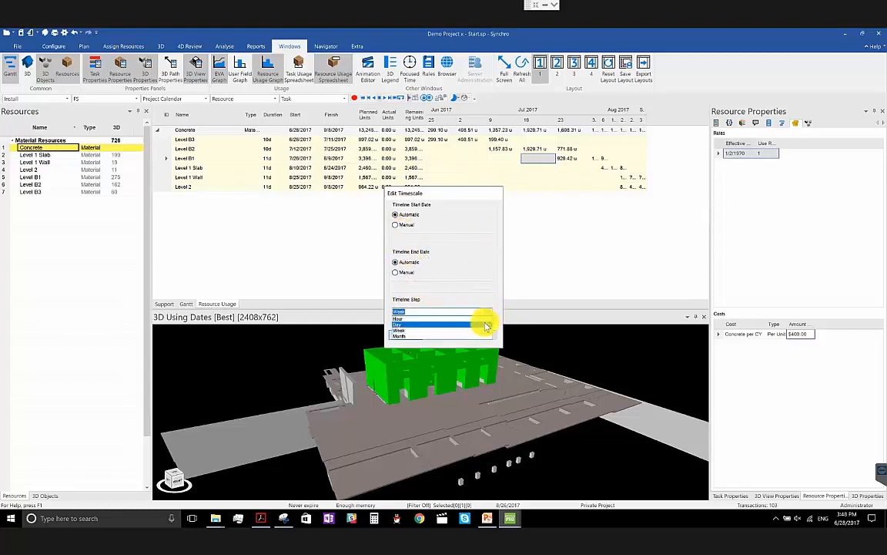
{"action": "left_click", "coordinate": [484, 337]}
{"action": "left_click", "coordinate": [409, 336]}
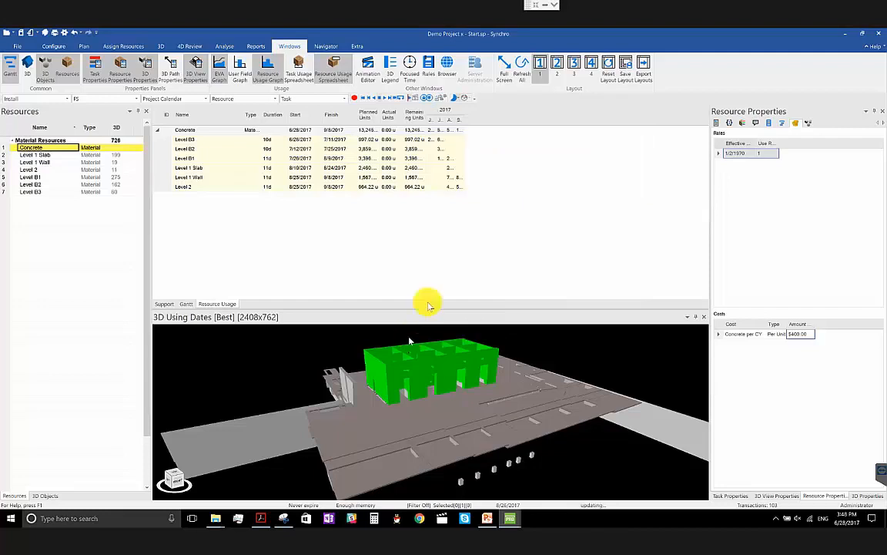
{"action": "left_click_drag", "start_coordinate": [437, 123], "coordinate": [566, 117]}
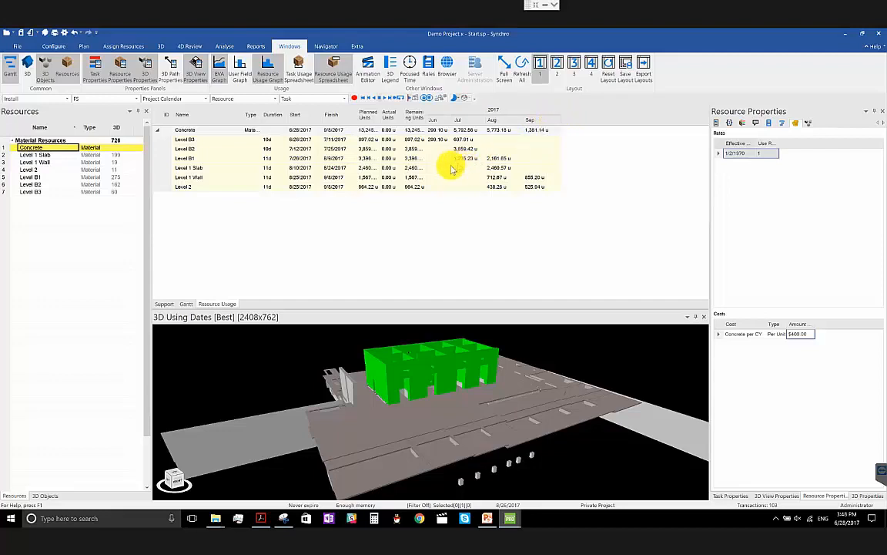
- Fit the Remaining Units column to its contents and check the spreadsheet's available row commands
{"action": "double_click", "coordinate": [427, 122]}
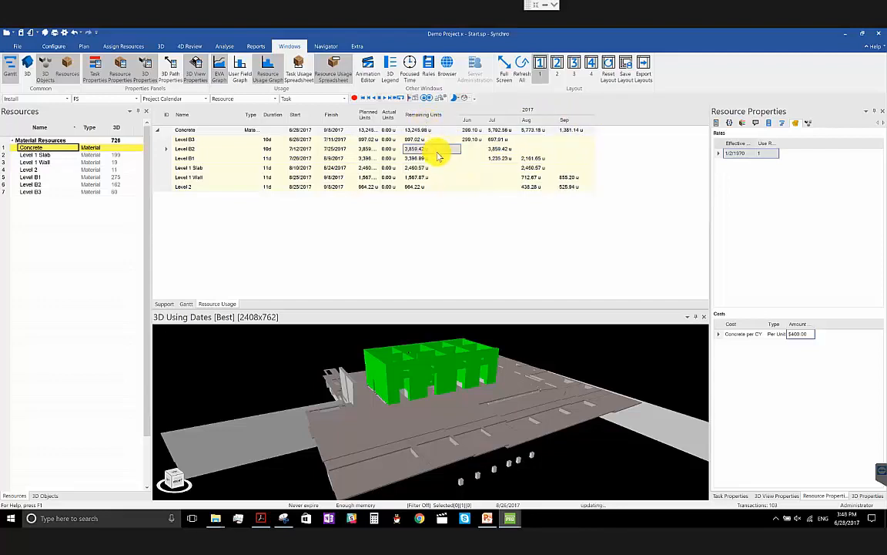
{"action": "right_click", "coordinate": [445, 152]}
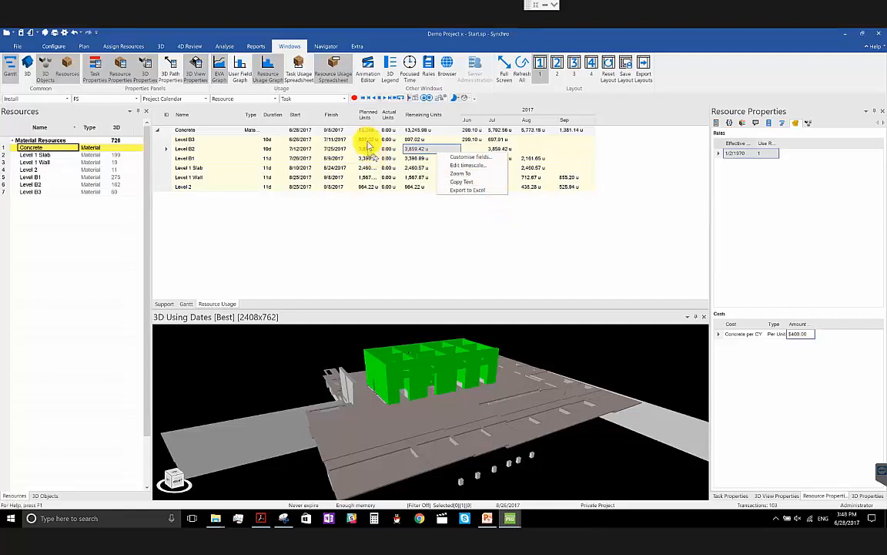
{"action": "left_click", "coordinate": [368, 140]}
- Select the Level B3 through Level 2 task rows and fit the Planned Units column to its contents
{"action": "left_click", "coordinate": [165, 139]}
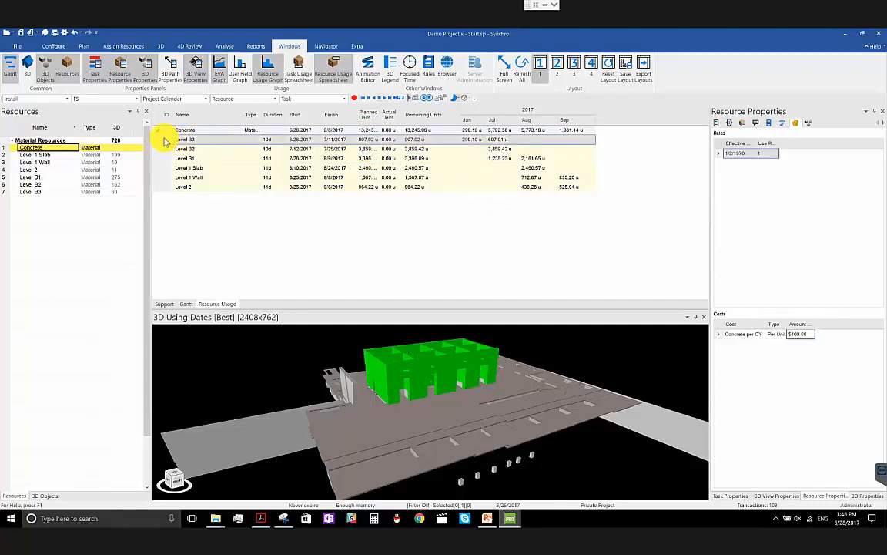
{"action": "left_click", "coordinate": [168, 187], "text": "shift"}
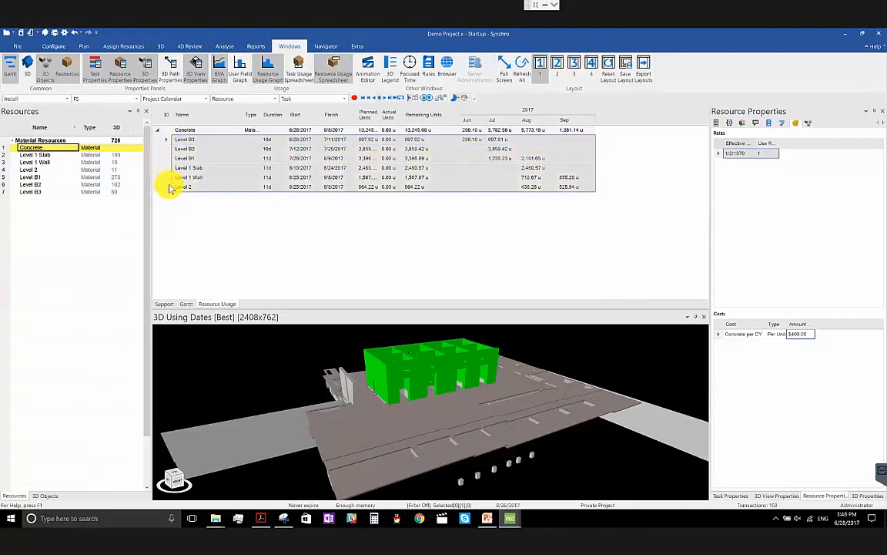
{"action": "right_click", "coordinate": [258, 185]}
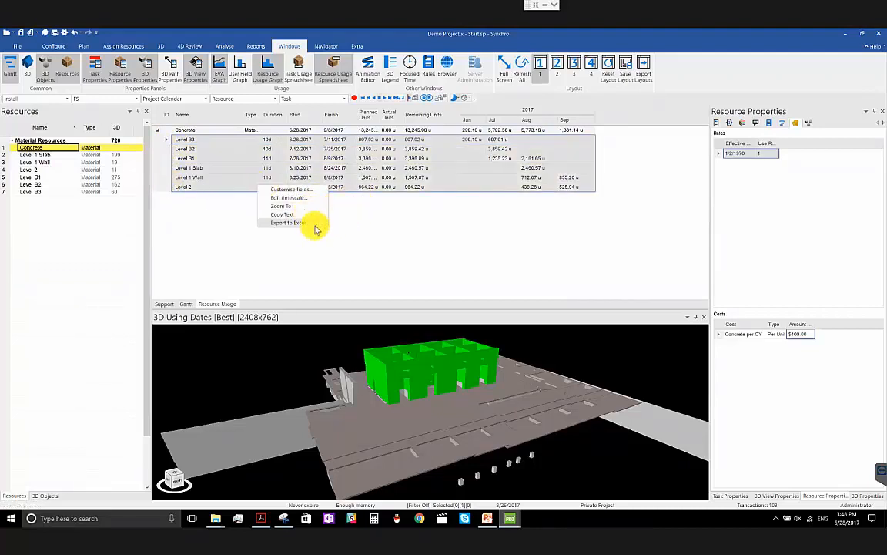
{"action": "left_click", "coordinate": [419, 171]}
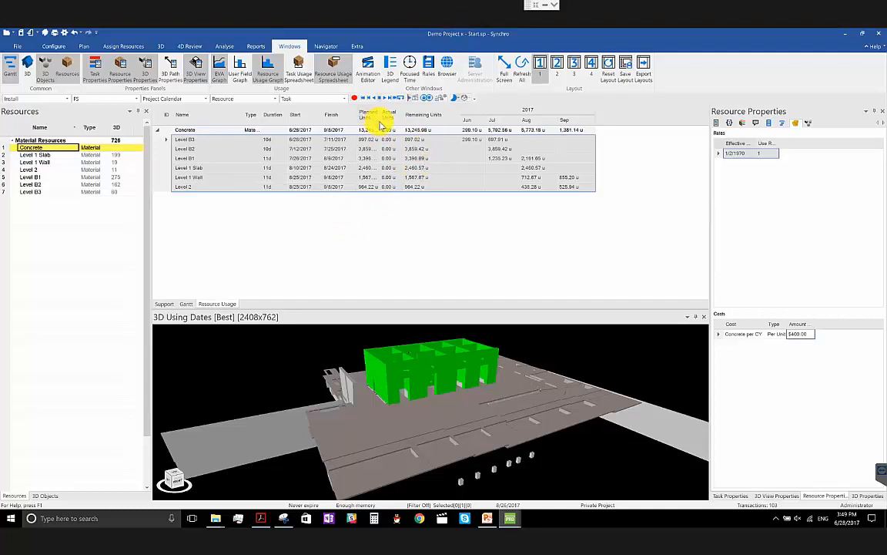
{"action": "double_click", "coordinate": [379, 121]}
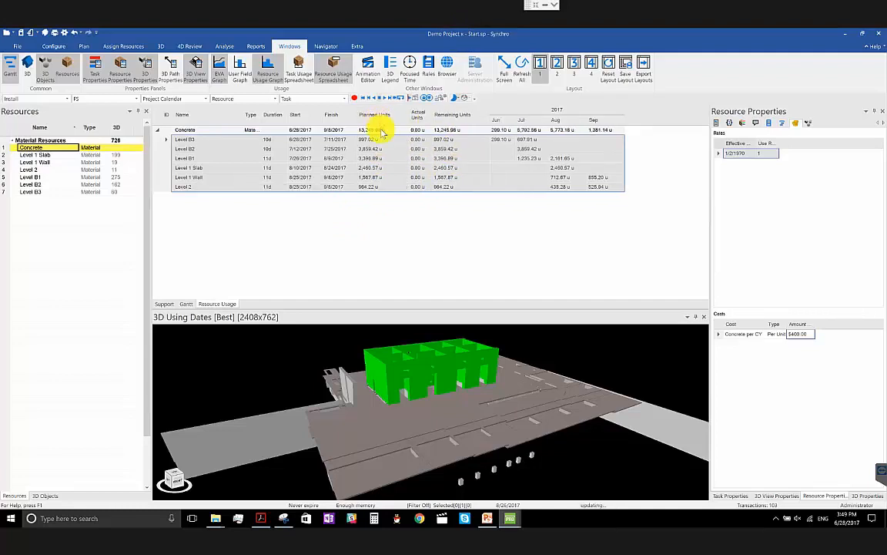